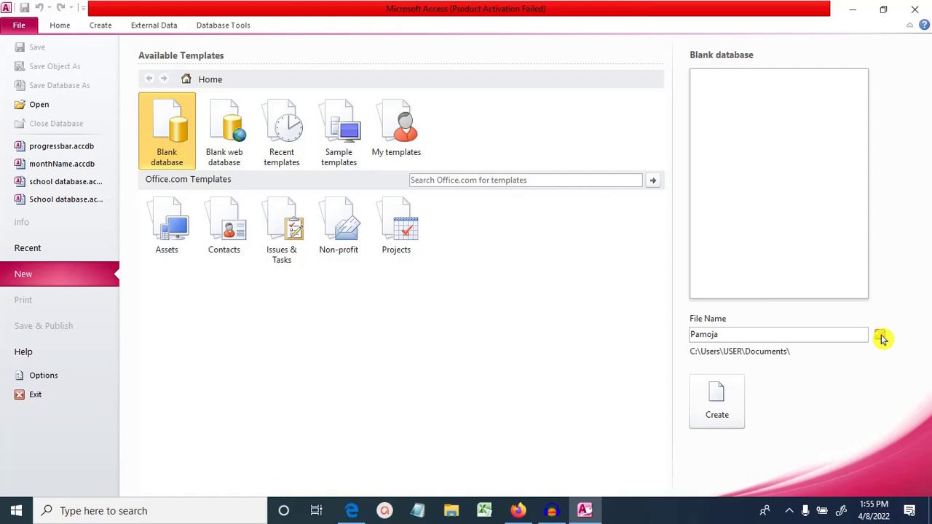
Step: Create a folder named comp_paper2_kcse2021 on the Desktop while choosing the new database's location
left_click(880, 336)
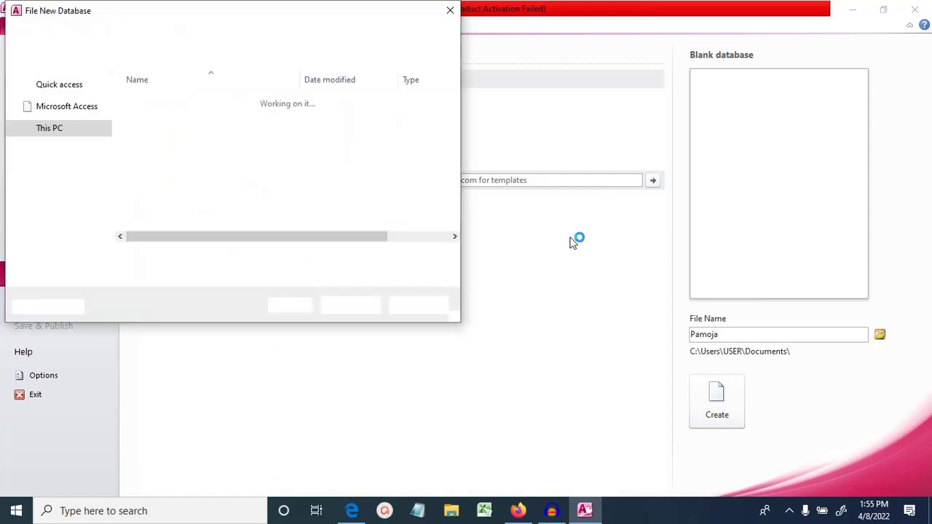
left_click(65, 121)
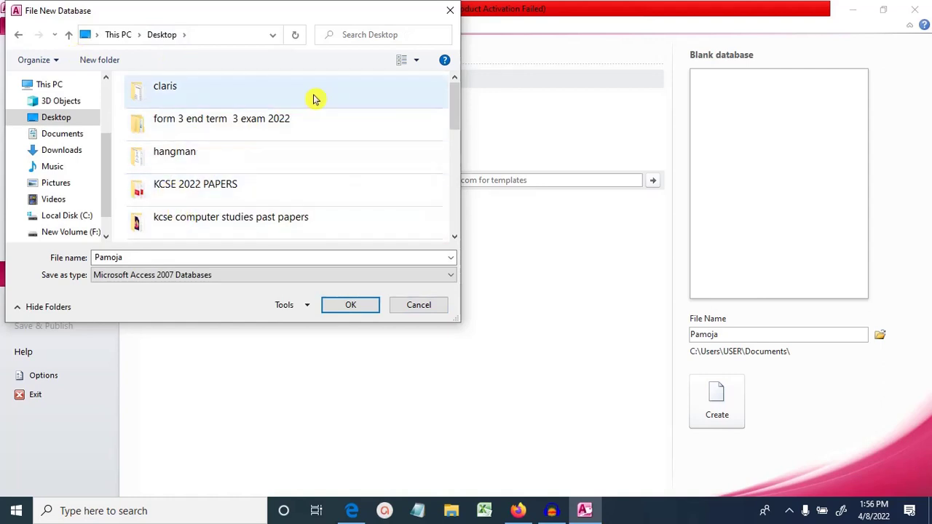
left_click(111, 64)
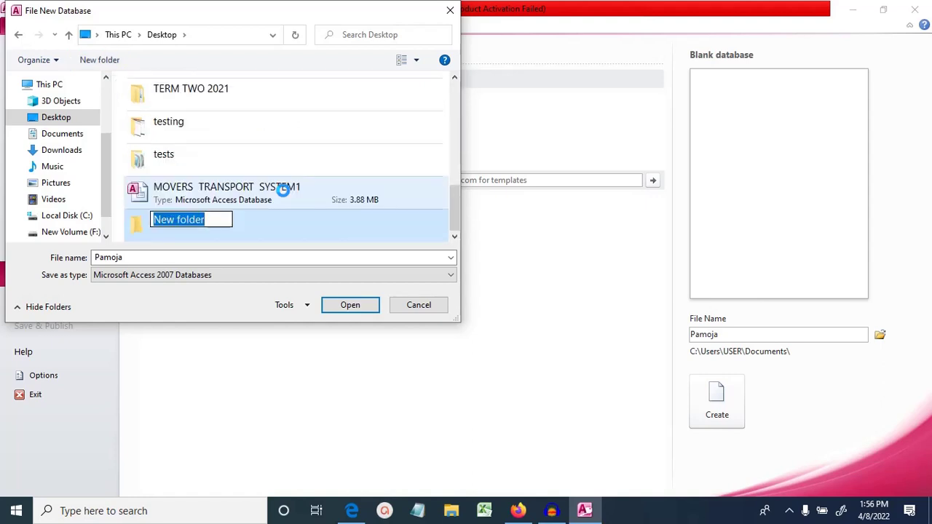
type("co")
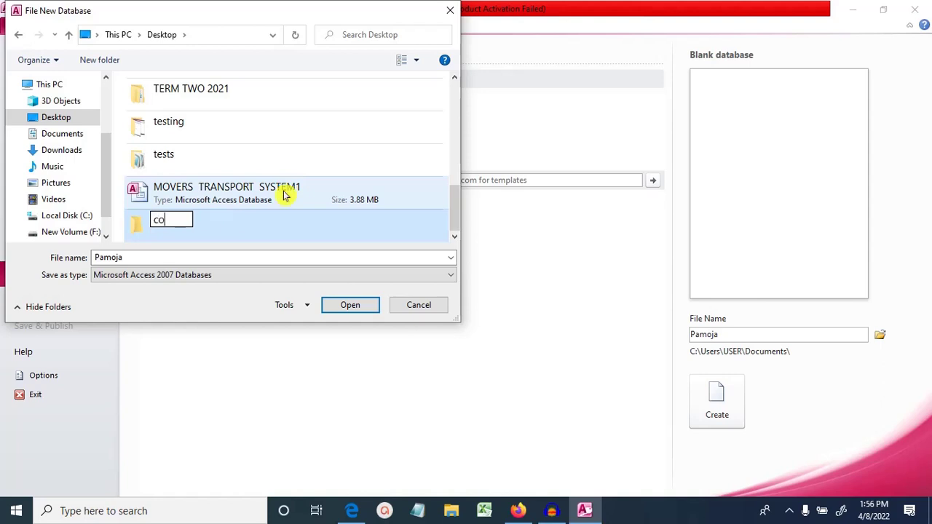
type("mp_pap")
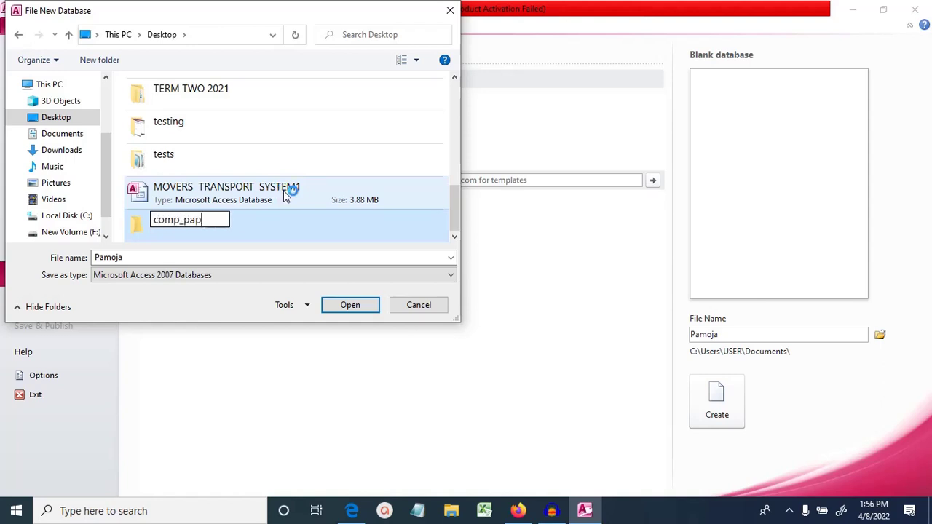
type("er2_kc")
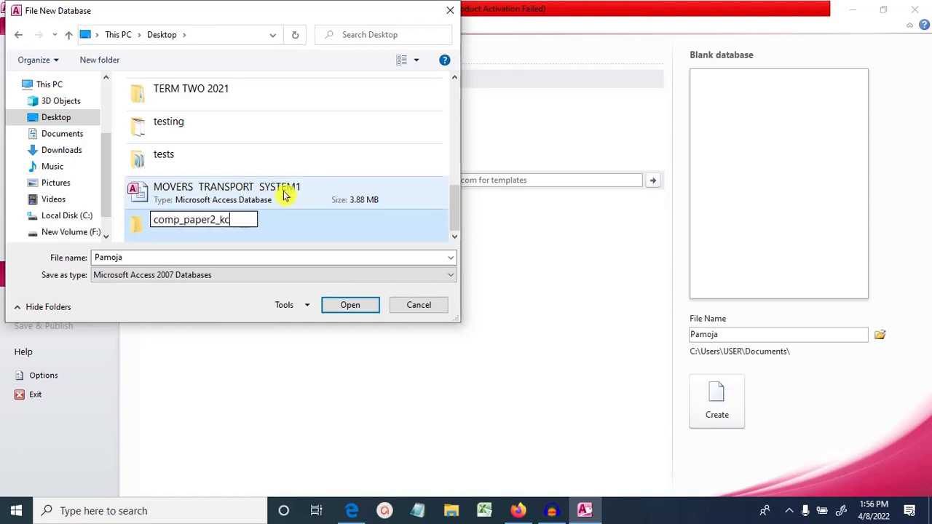
type("se2021")
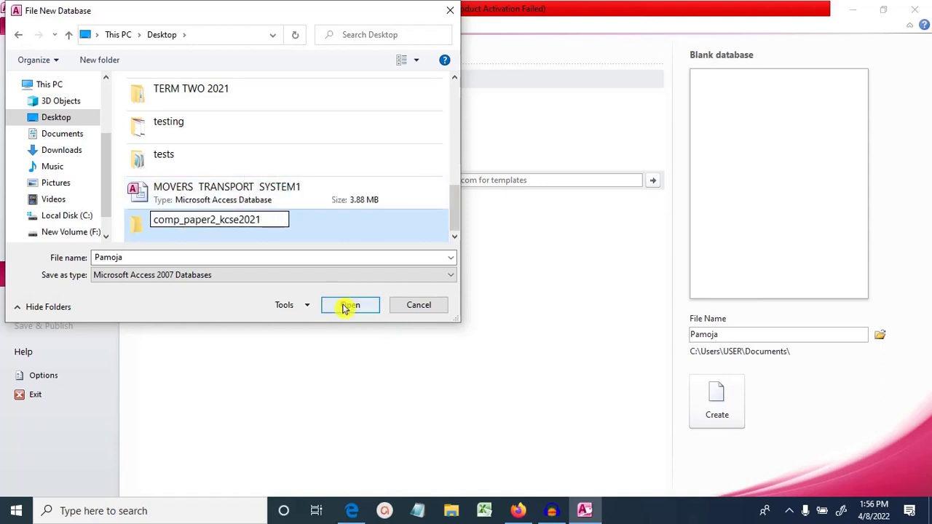
left_click(281, 231)
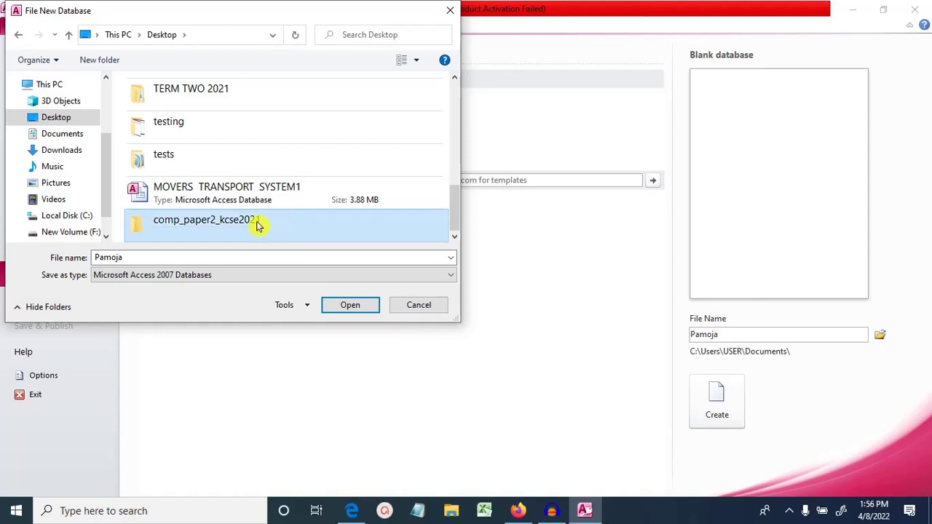
Step: Choose the comp_paper2_kcse2021 folder as the save location and create the blank Pamoja database there
double_click(256, 226)
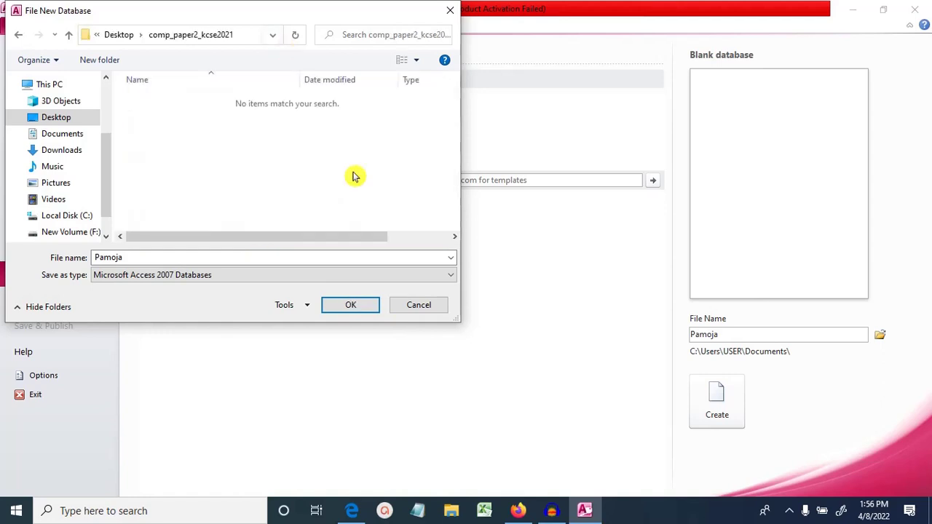
left_click(349, 309)
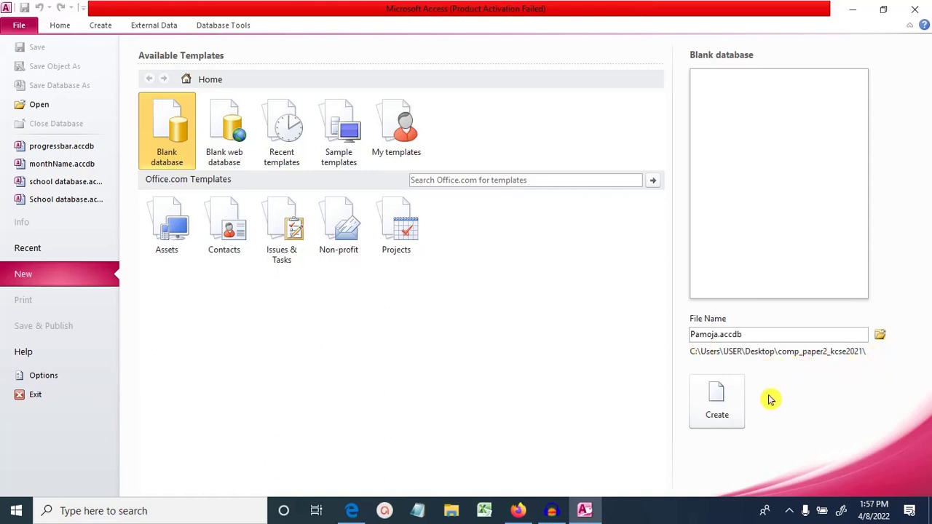
left_click(717, 402)
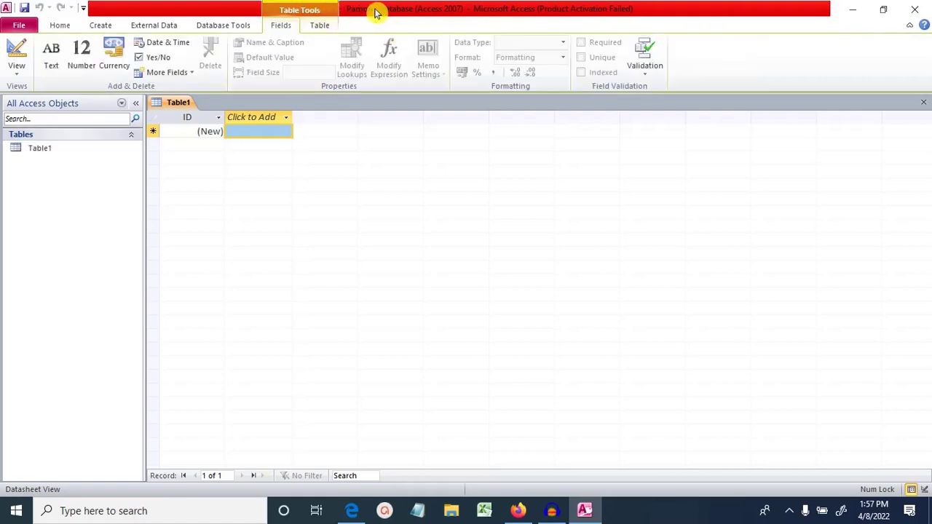
Step: Add a new table to the Pamoja database and close the unused Table1
key("alt+Tab")
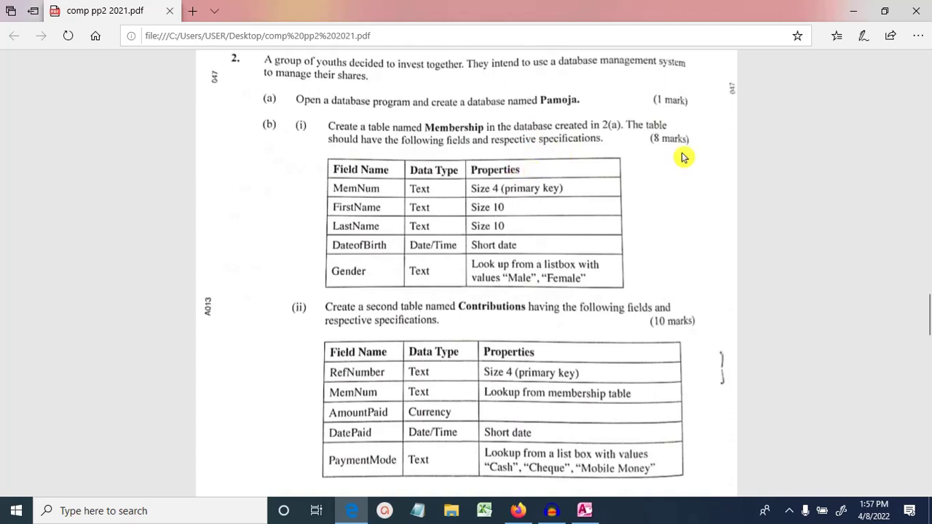
left_click(584, 510)
left_click(95, 26)
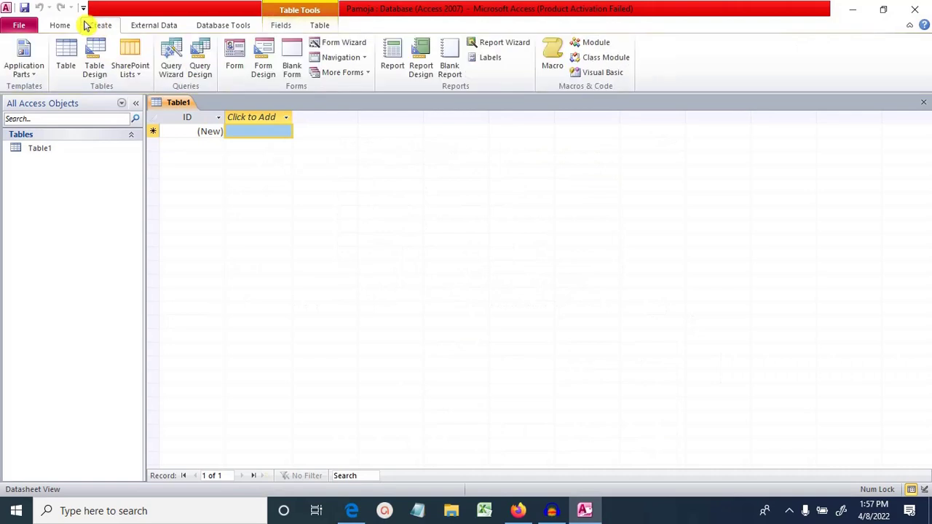
left_click(70, 68)
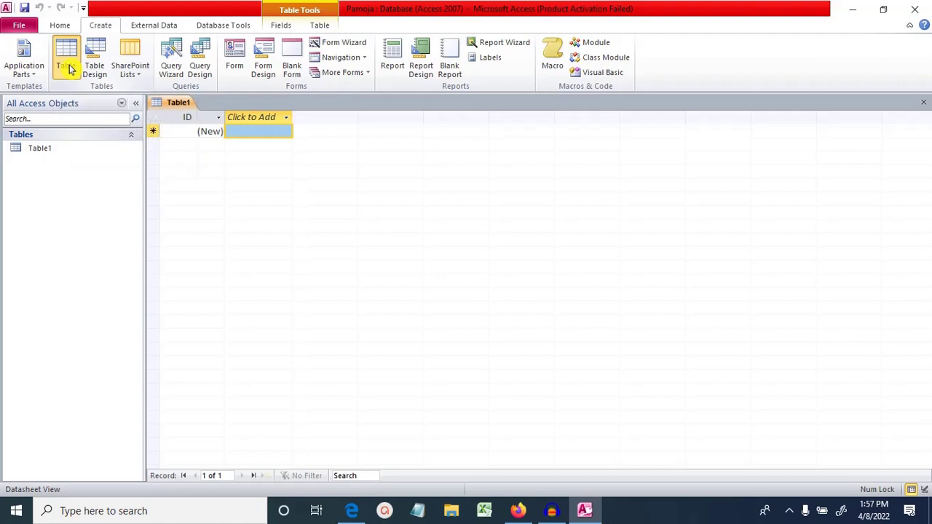
left_click(81, 152)
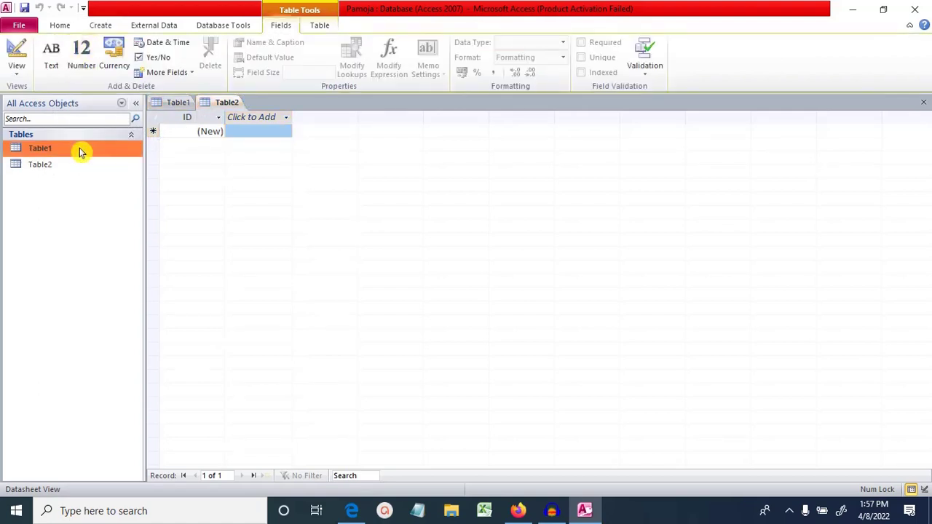
right_click(170, 106)
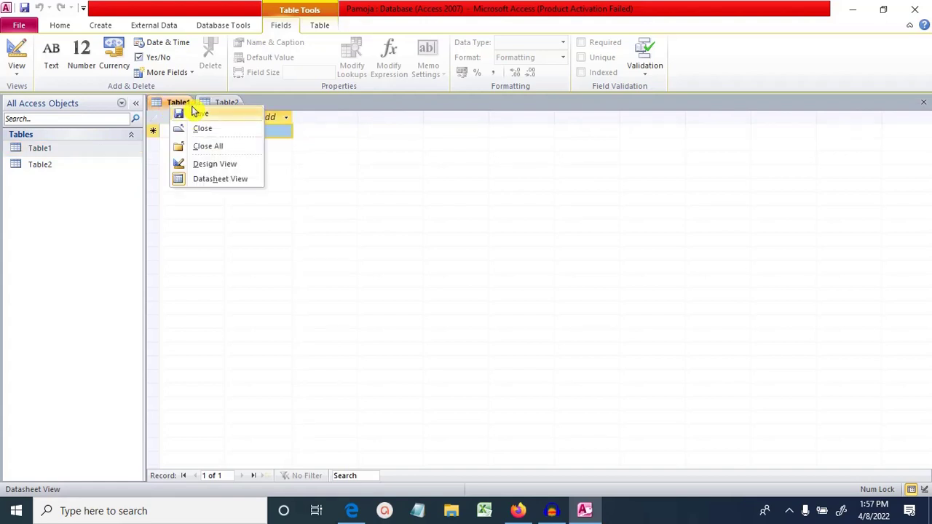
left_click(210, 135)
Step: Save Table2 under the name Membership, as given in the exam paper PDF
right_click(182, 108)
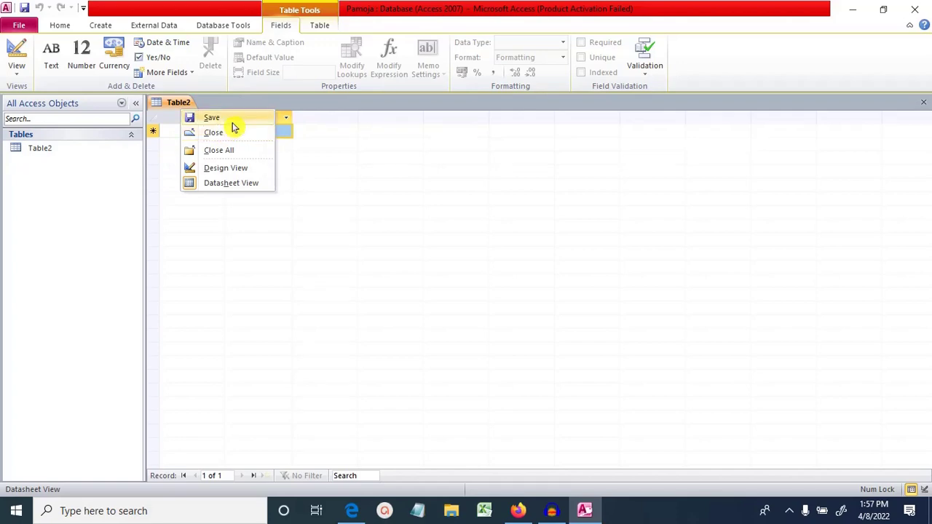
left_click(232, 121)
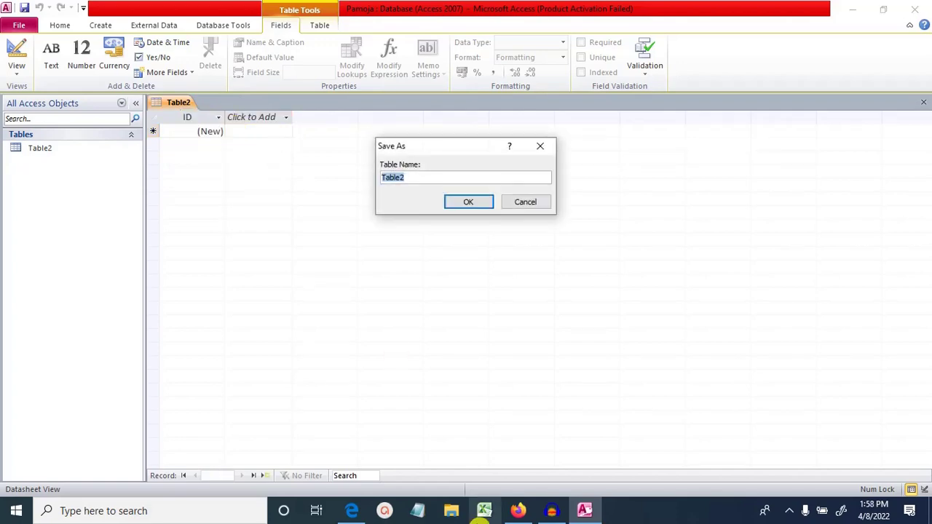
left_click(352, 512)
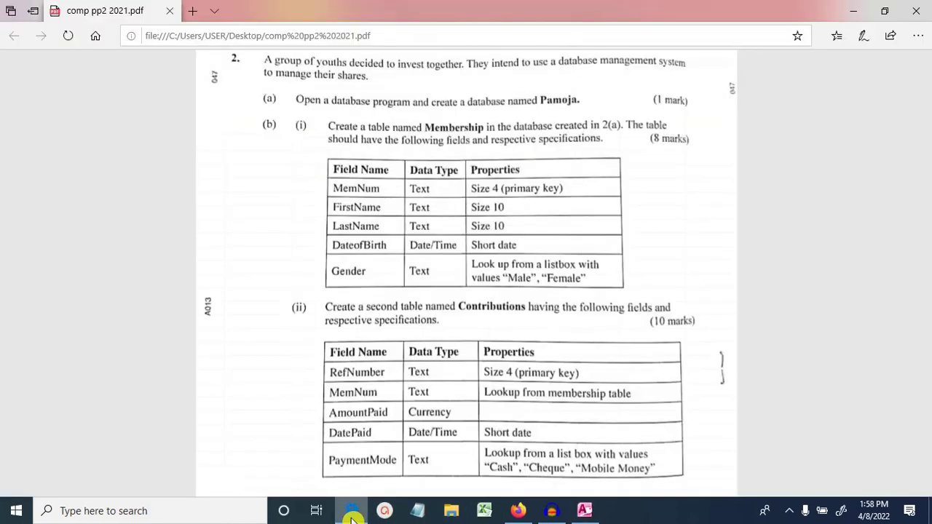
left_click(352, 512)
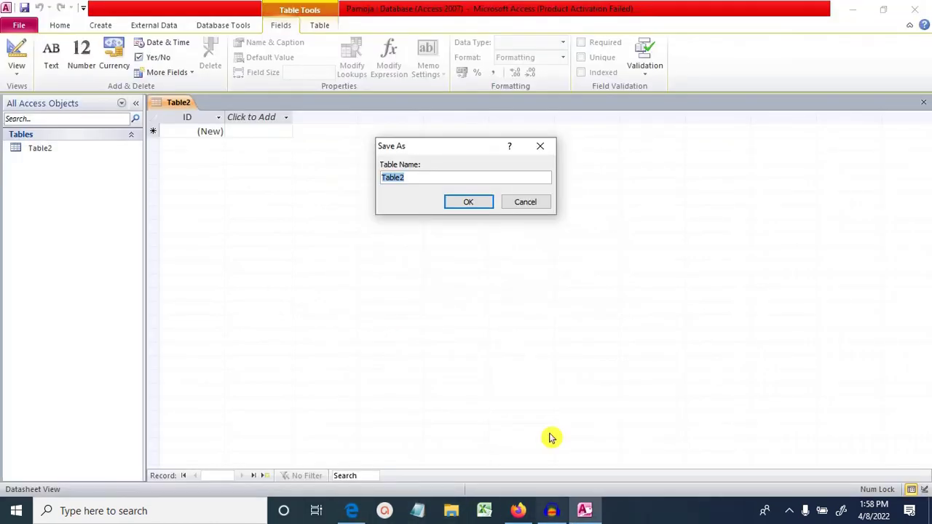
type("Memb")
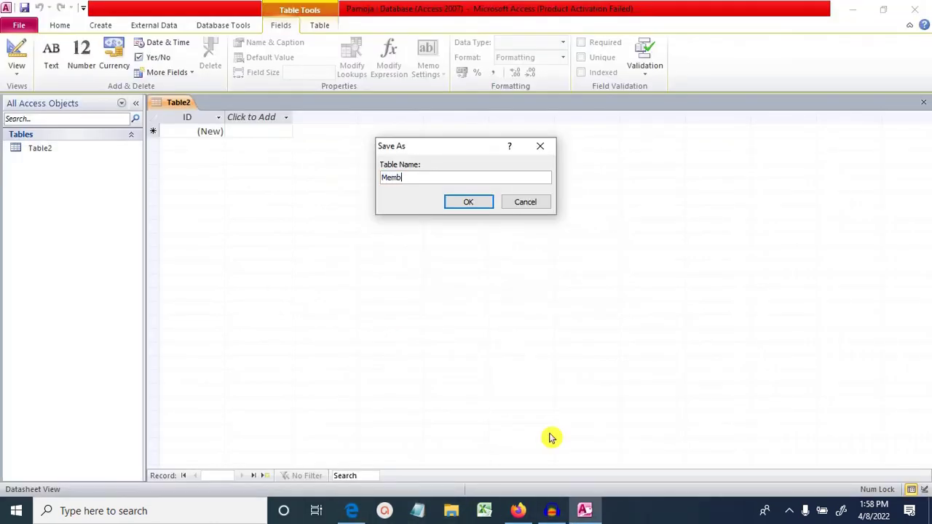
type("ership")
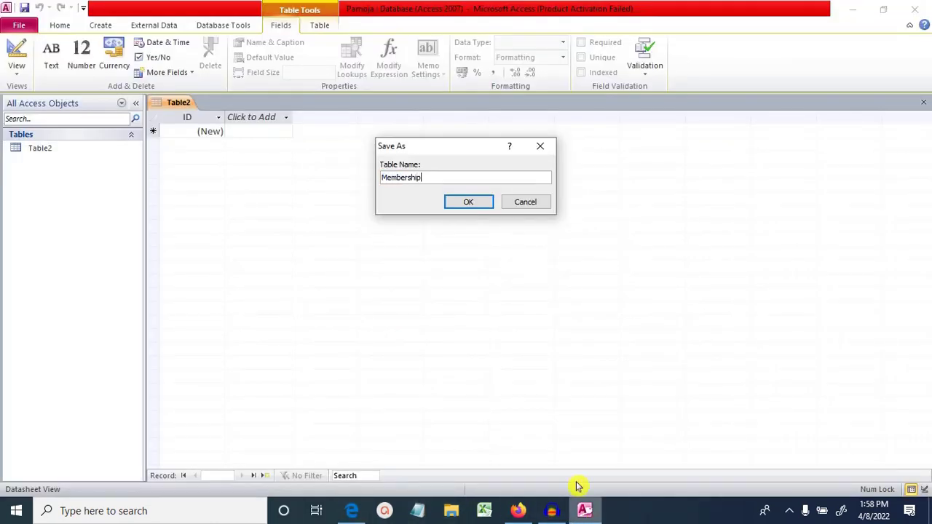
left_click(467, 202)
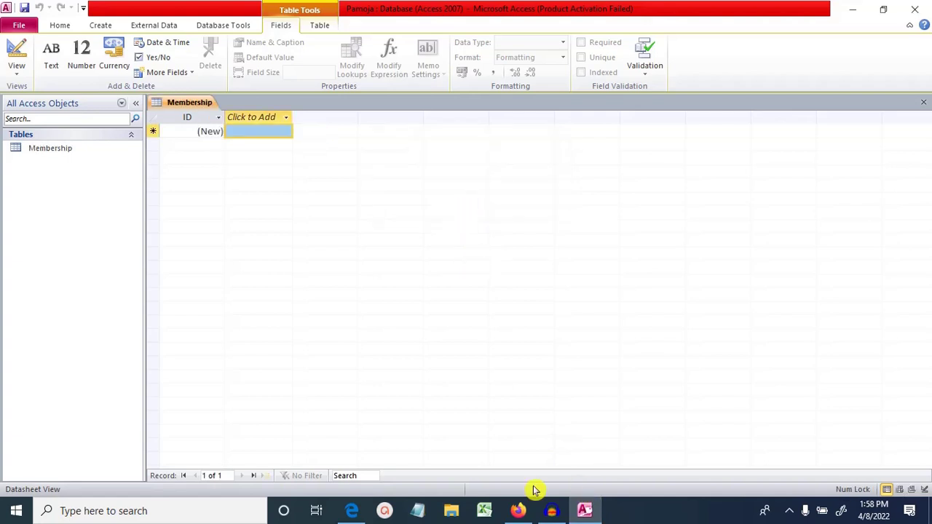
Step: In the Membership table's Design View, rename the ID field to MemNum and set its data type to Text, following the exam PDF
left_click(351, 510)
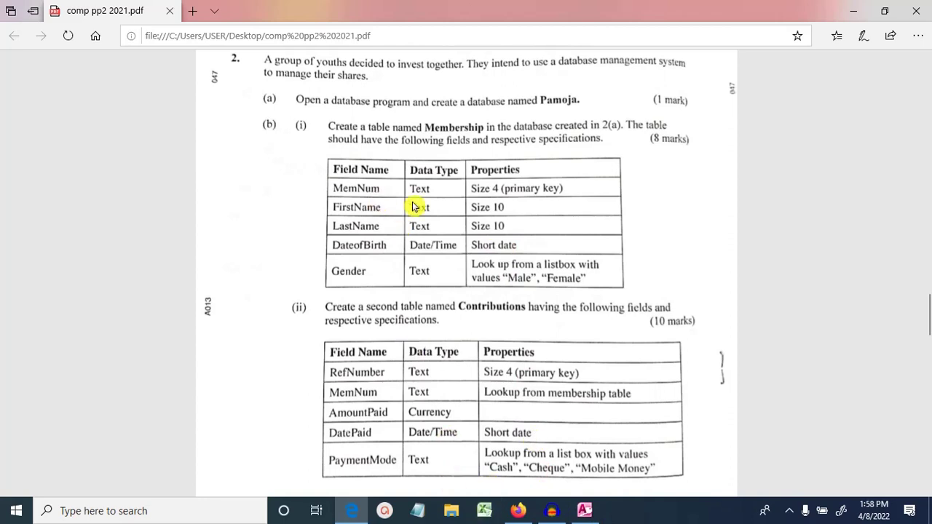
left_click(586, 513)
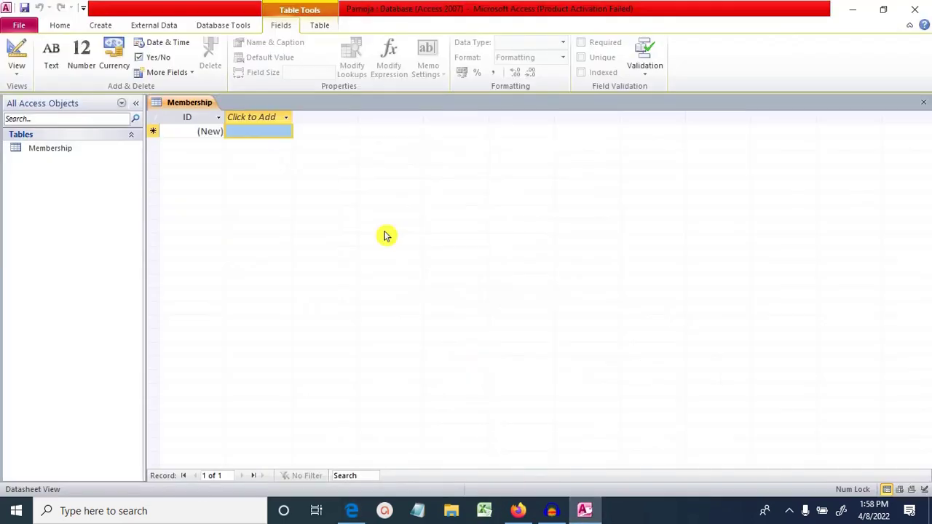
right_click(203, 108)
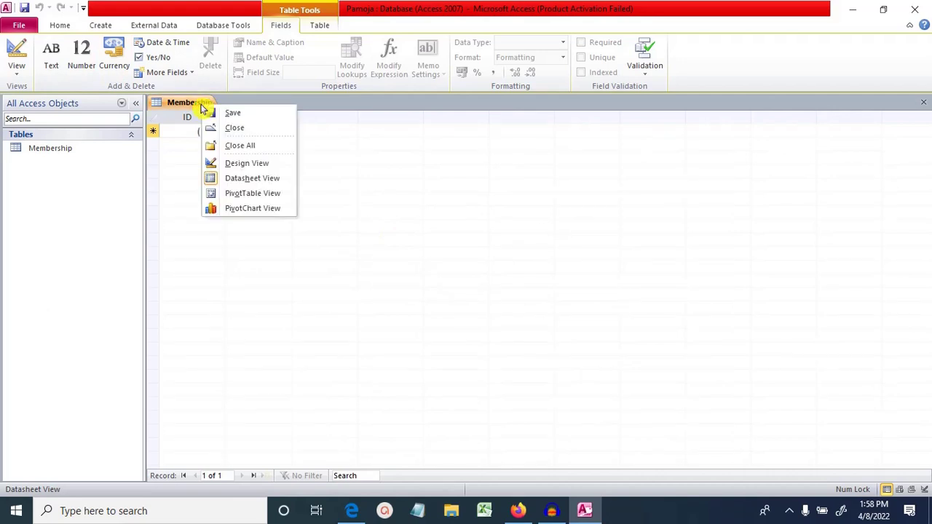
left_click(247, 165)
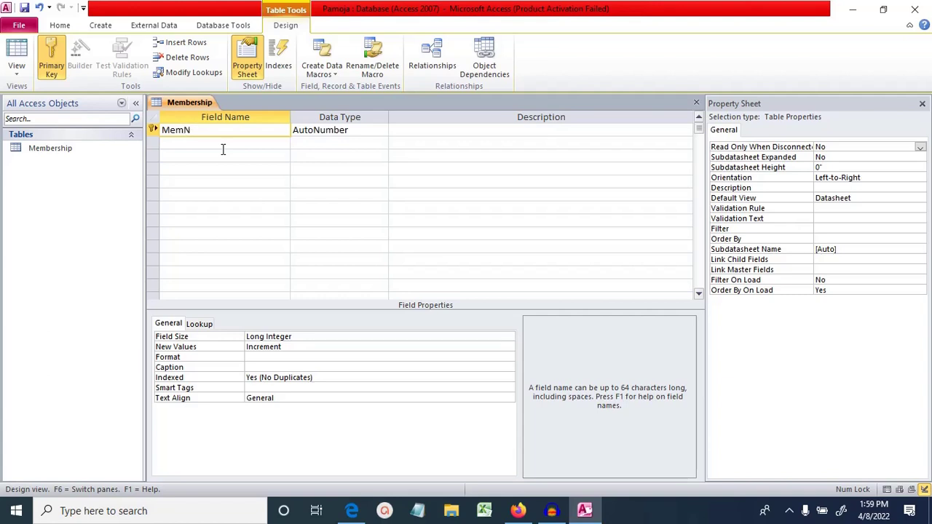
left_click(335, 130)
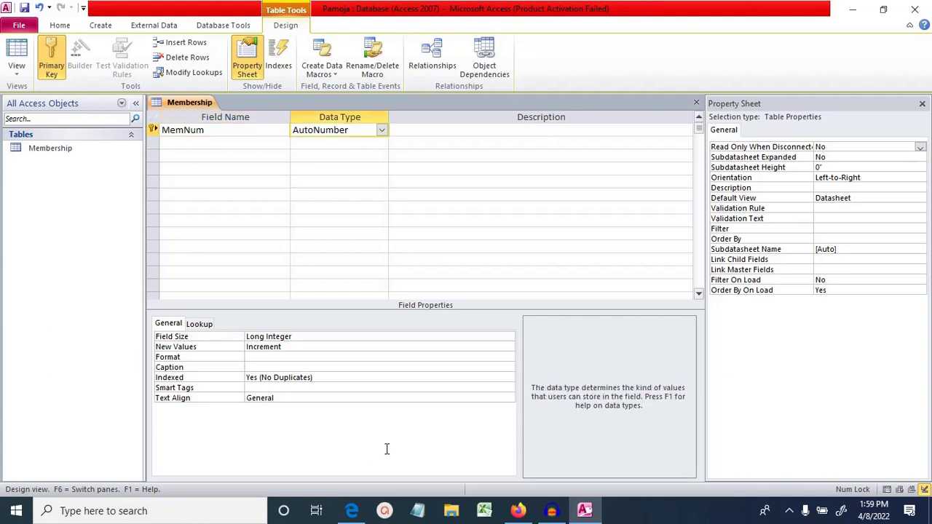
left_click(351, 510)
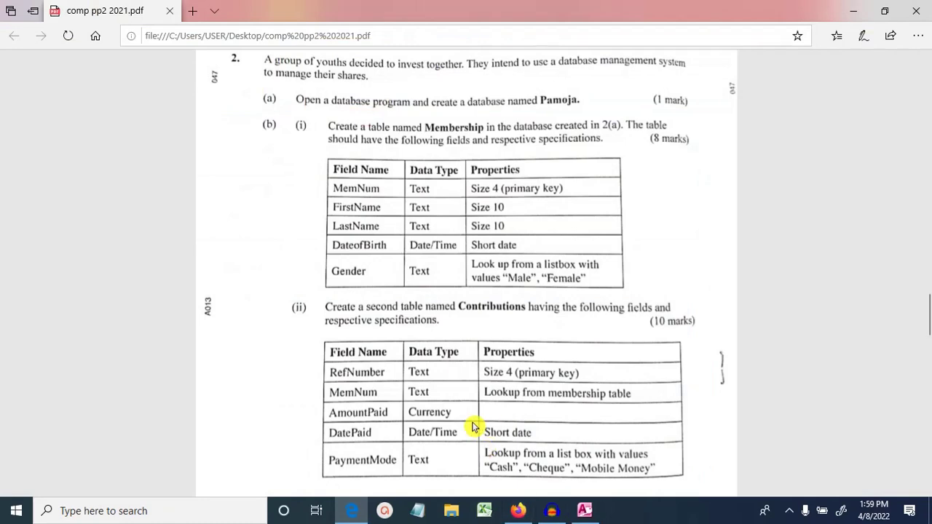
left_click(584, 510)
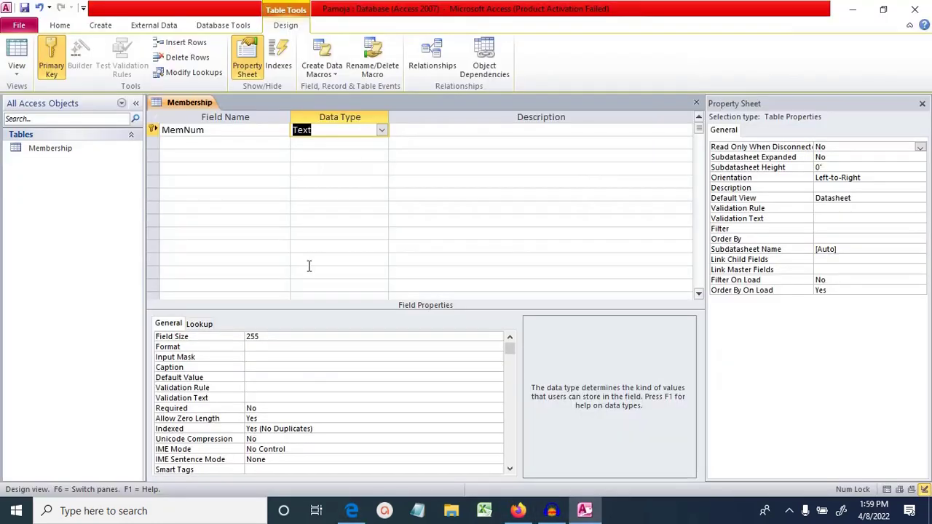
Step: Set the MemNum field's size to 4
left_click(222, 130)
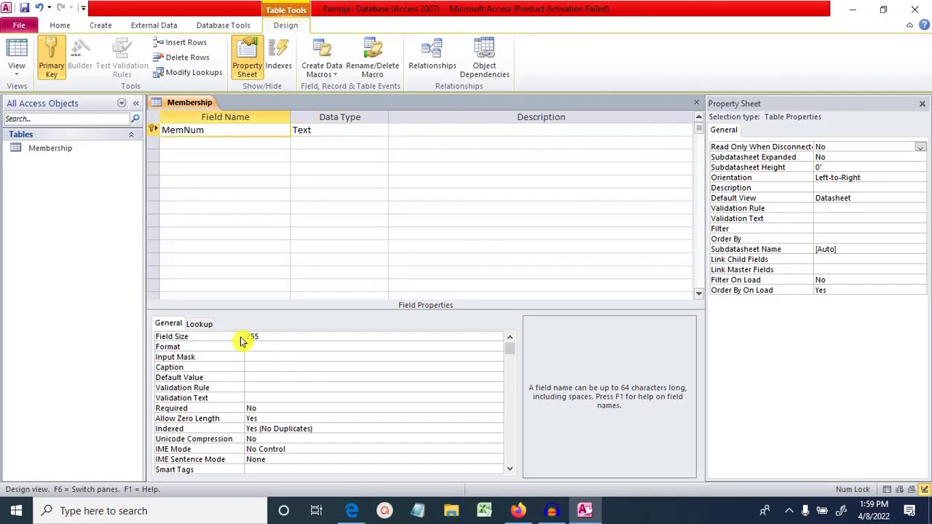
double_click(252, 336)
key("BackSpace")
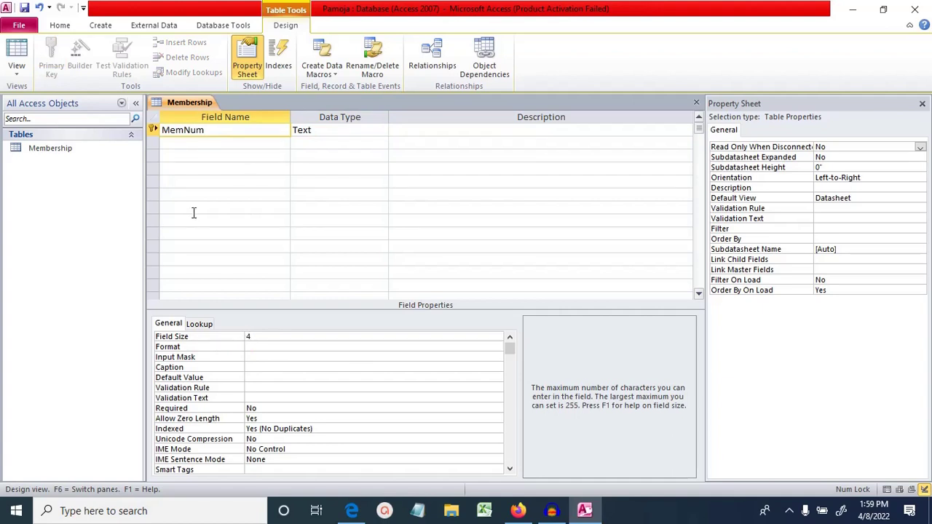
Step: Add a FirstName field with the Text data type below MemNum, following the exam PDF's Membership specification
left_click(174, 149)
mouse_move(587, 505)
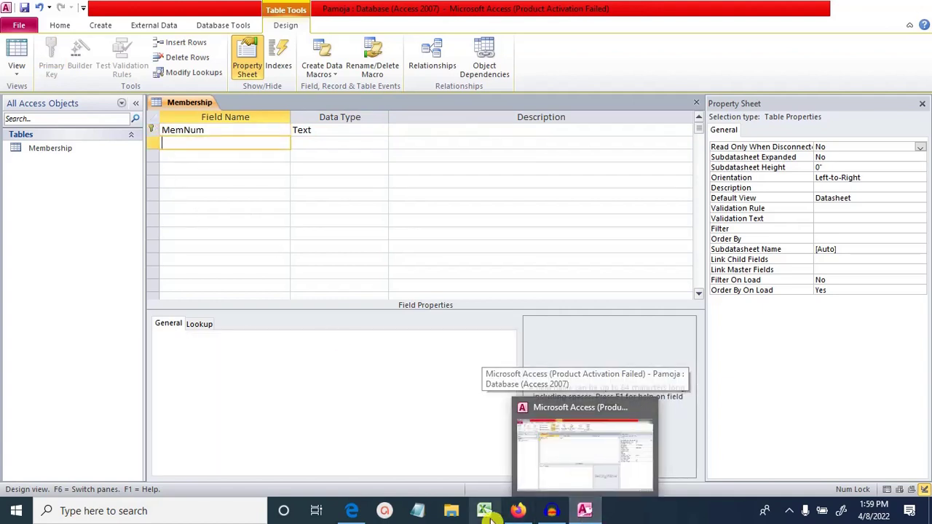
left_click(353, 511)
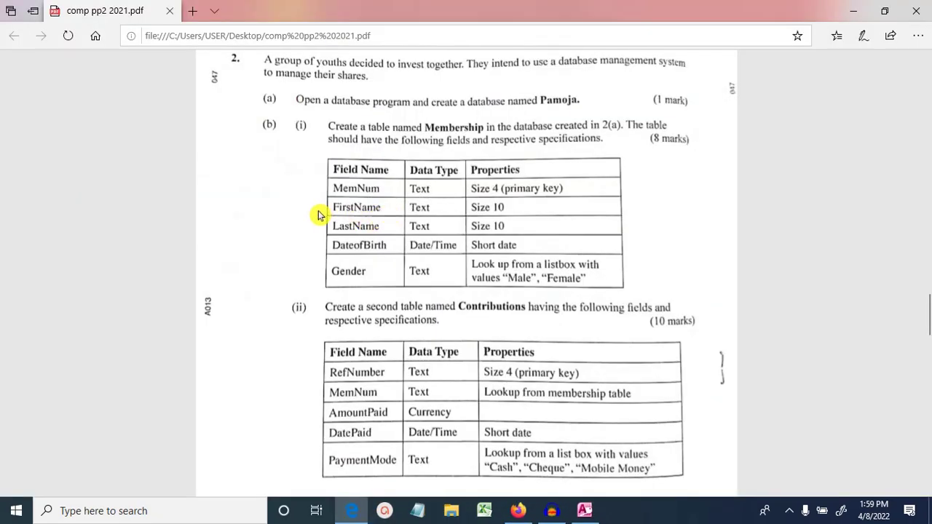
left_click(584, 510)
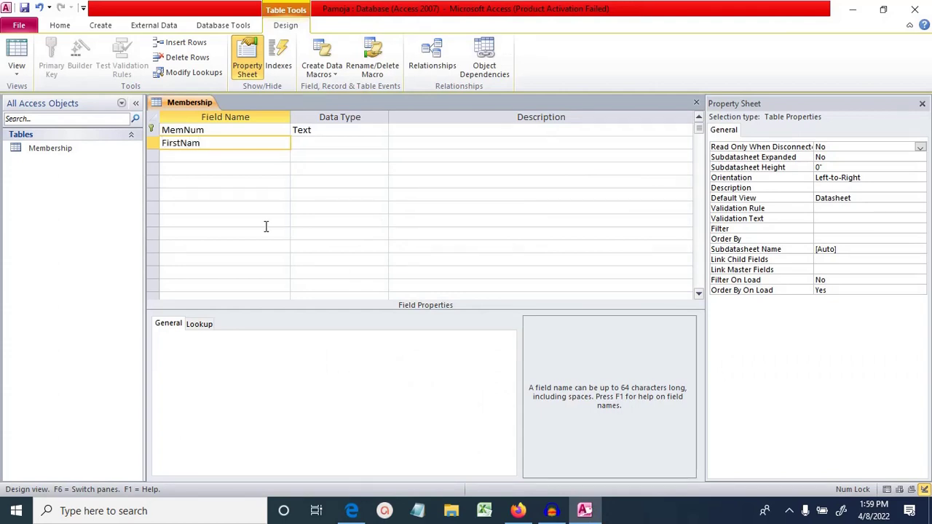
left_click(351, 512)
left_click(351, 512)
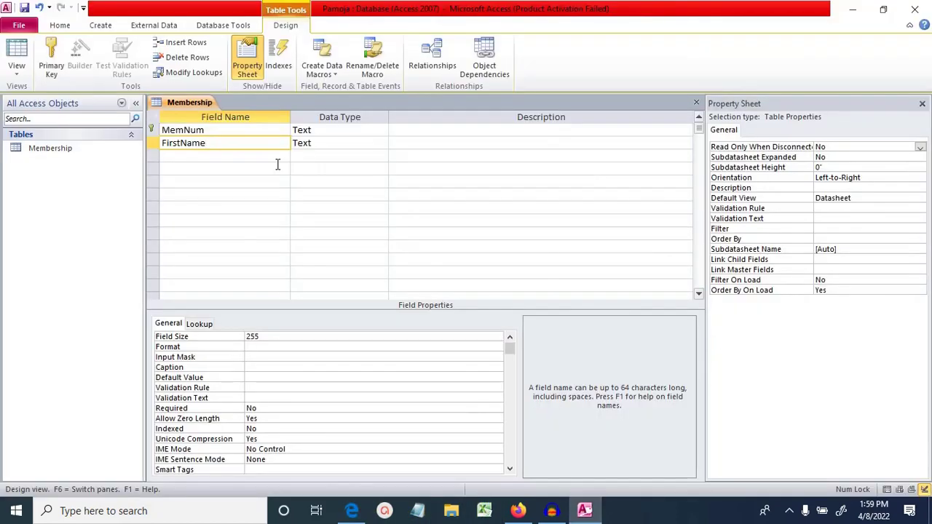
Step: Set the FirstName field's size to 10
left_click(268, 336)
key("BackSpace")
key("BackSpace")
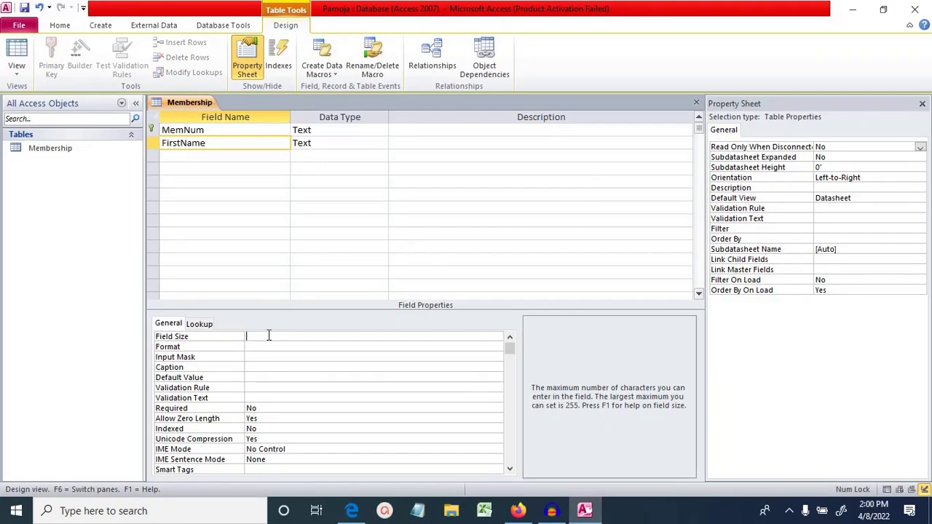
type("10")
Step: Check the exam PDF and add a LastName field with the Text data type below FirstName
left_click(350, 512)
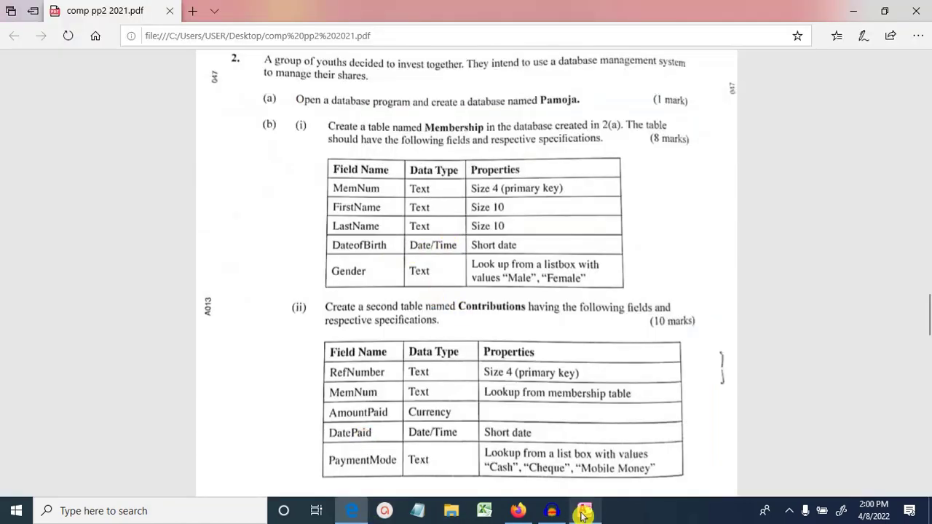
key("alt+Tab")
left_click(195, 156)
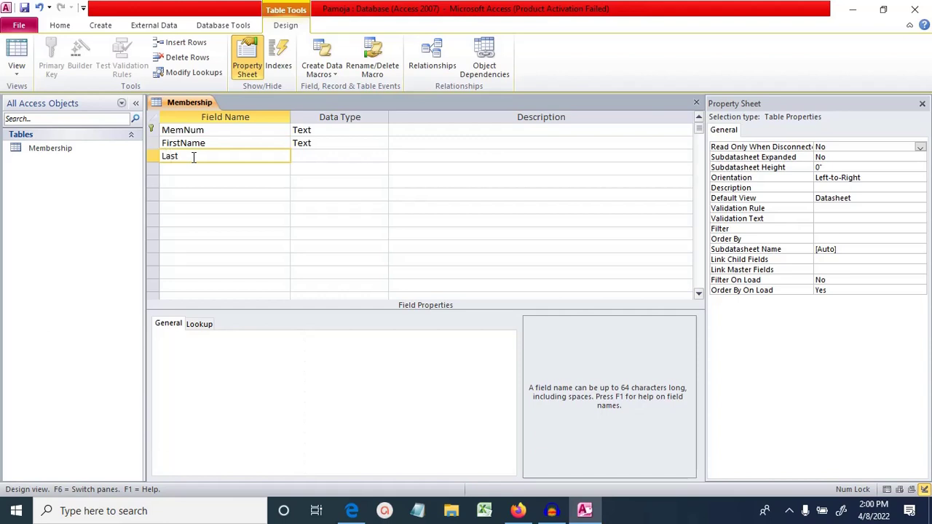
key("Tab")
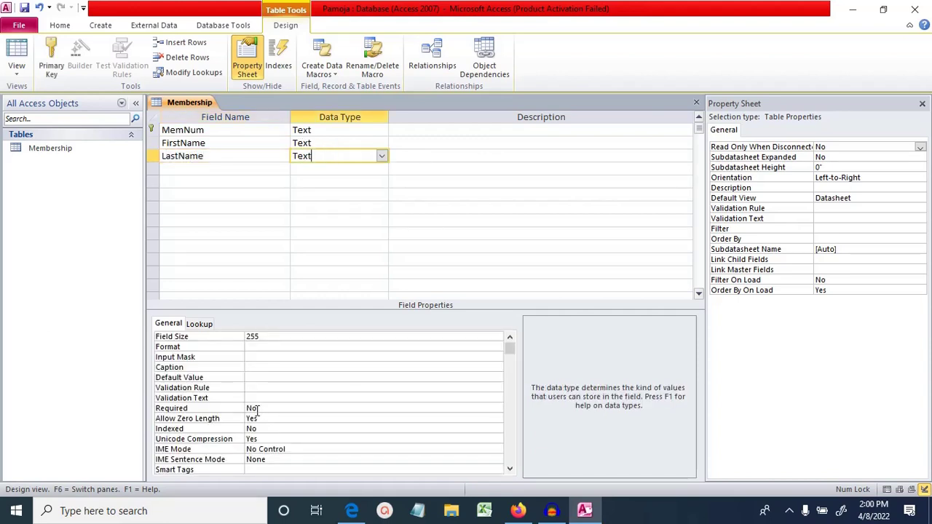
Step: Set the LastName field's size to 10
left_click(270, 339)
key("BackSpace")
key("BackSpace")
key("BackSpace")
type("10")
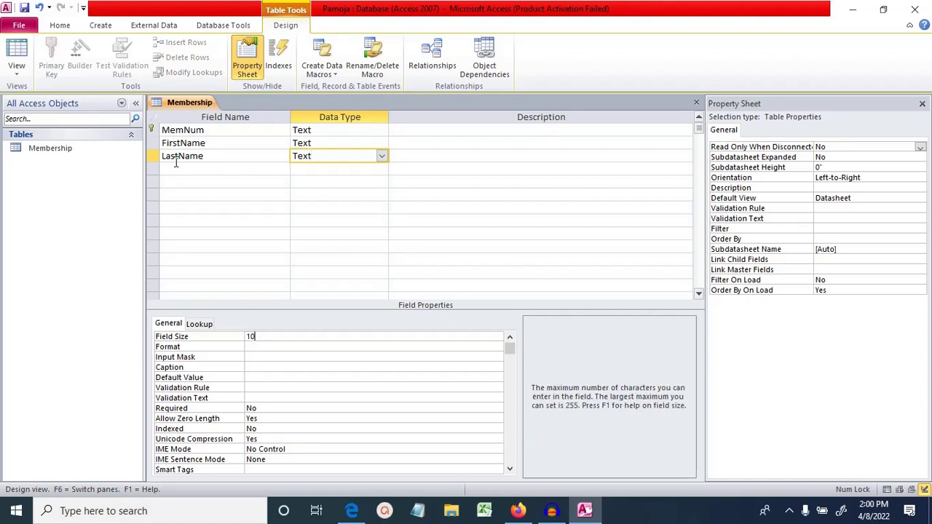
Step: Consult the exam PDF, add a field named DataofBirth below LastName and set its data type to Date/Time
left_click(175, 172)
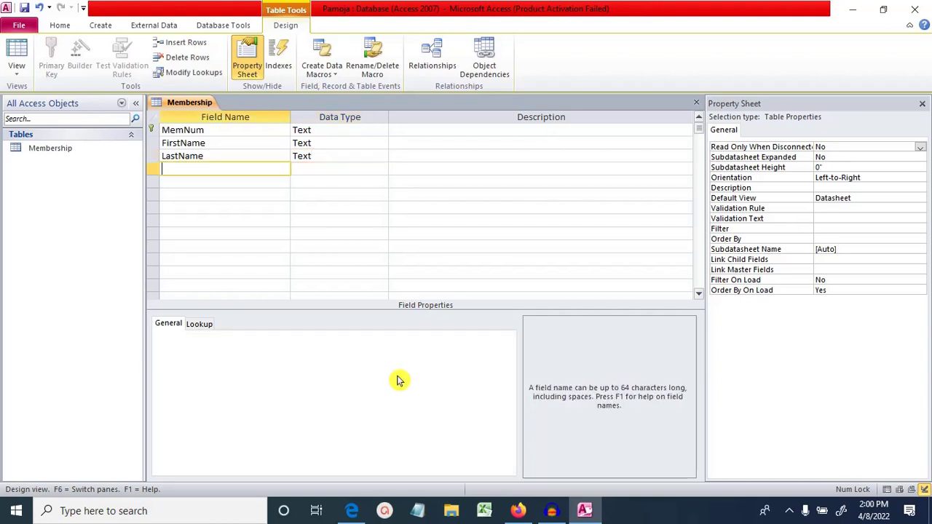
key("alt+Tab")
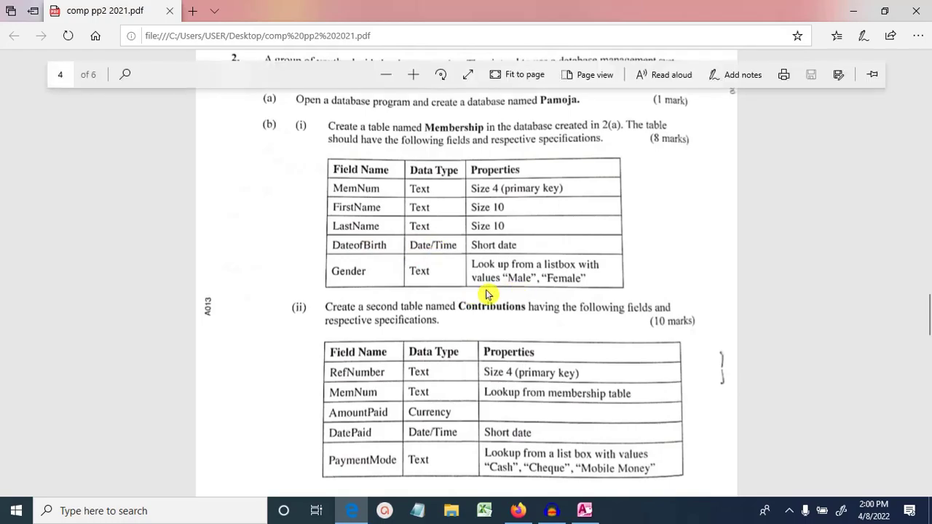
left_click(589, 510)
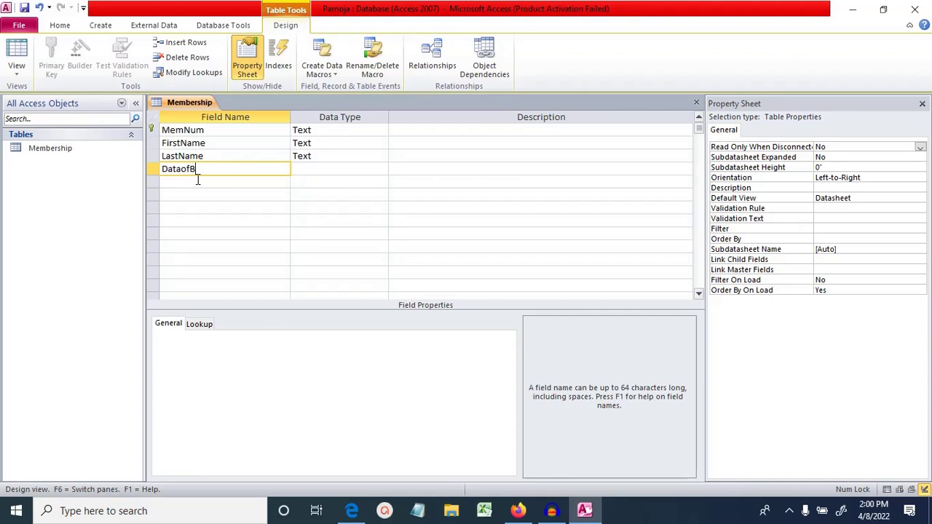
key("Tab")
left_click(382, 169)
left_click(364, 230)
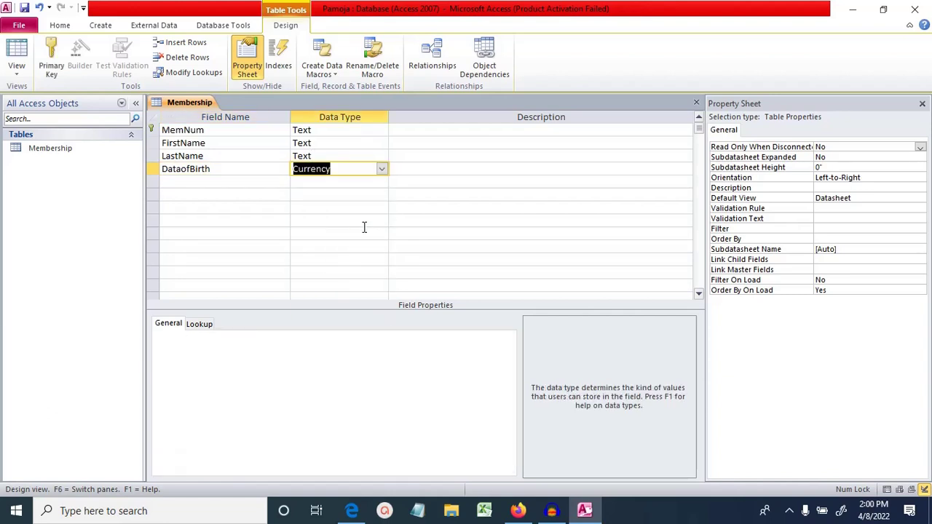
left_click(382, 171)
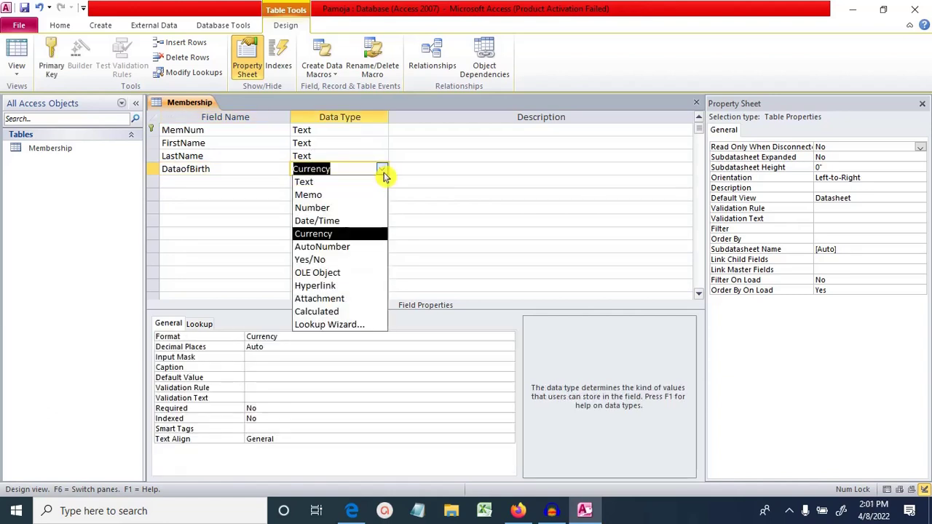
left_click(364, 222)
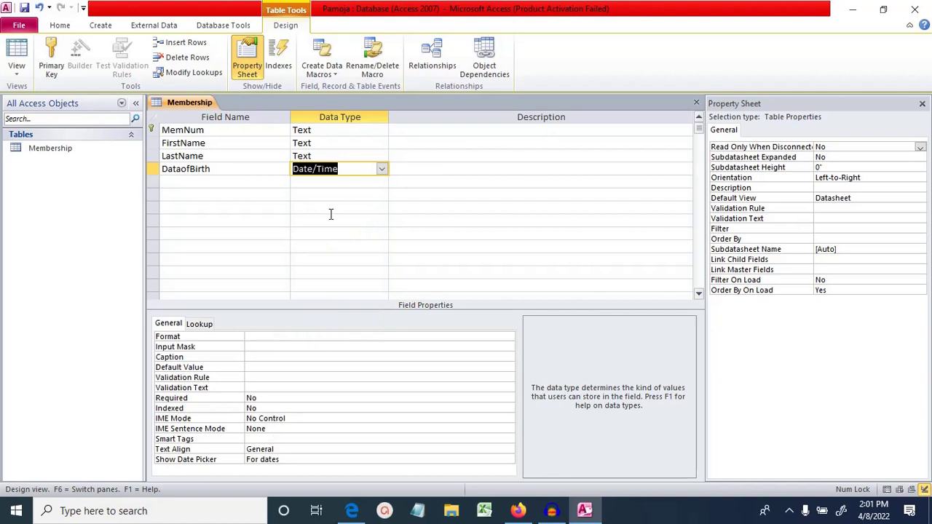
Step: Set the DataofBirth field's format to Short Date
left_click(262, 339)
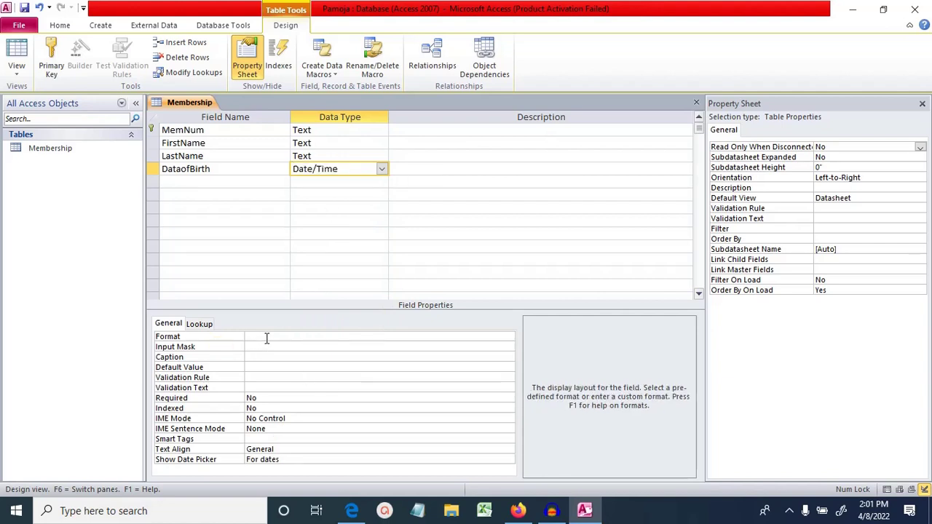
left_click(508, 337)
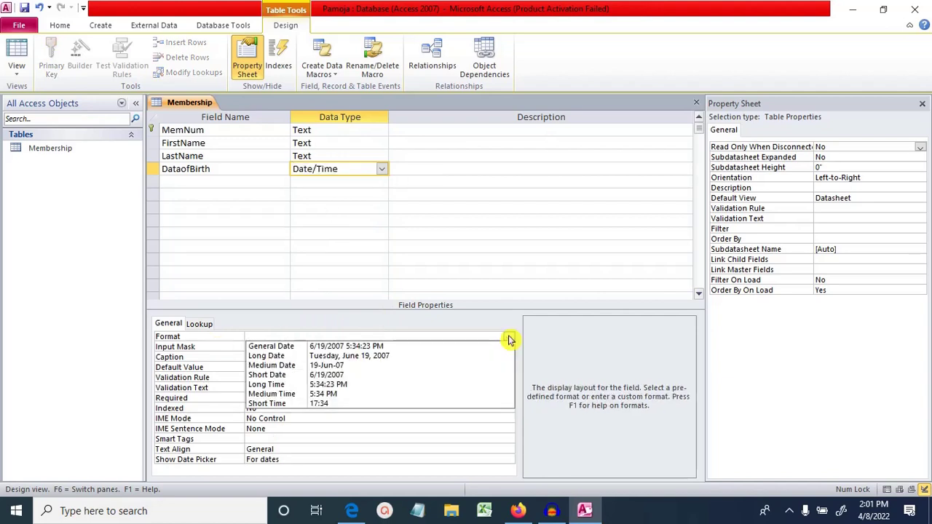
left_click(401, 375)
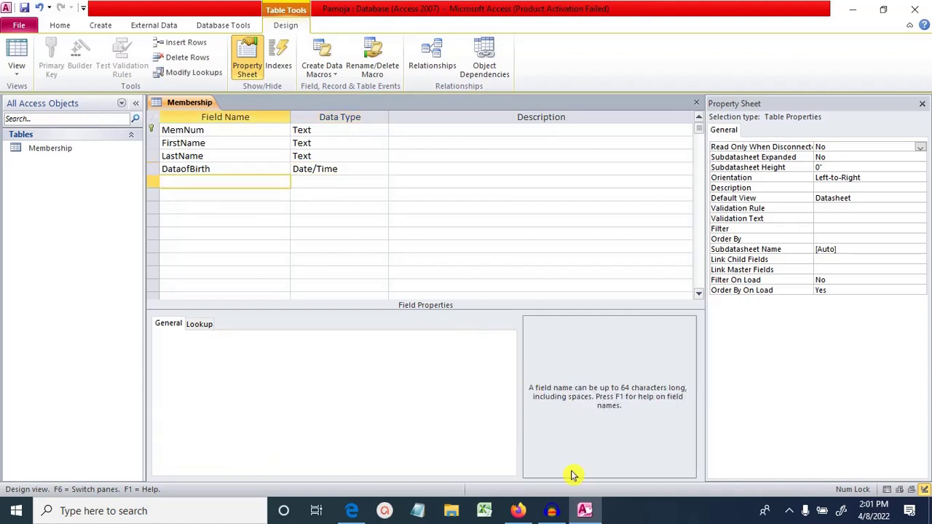
Step: Check the exam PDF and add a Gender field with the Text data type below DataofBirth
left_click(354, 511)
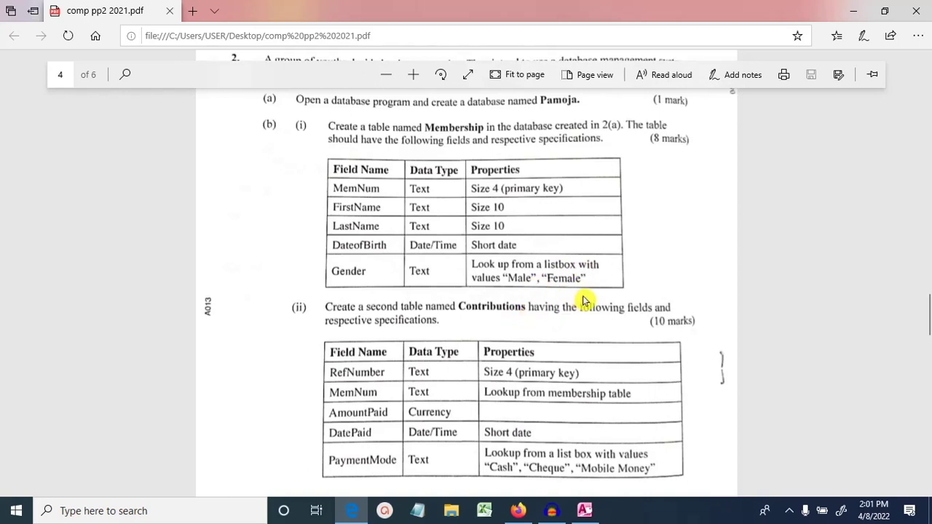
left_click(585, 511)
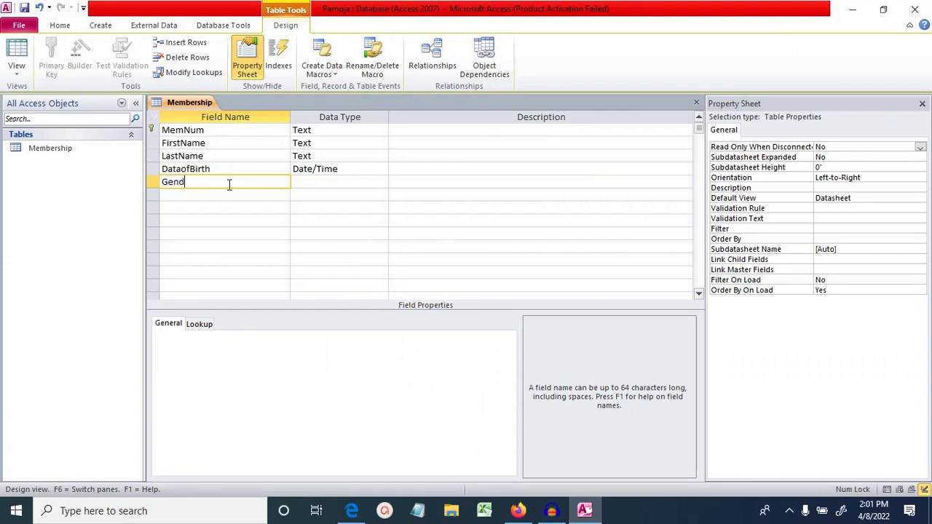
left_click(334, 184)
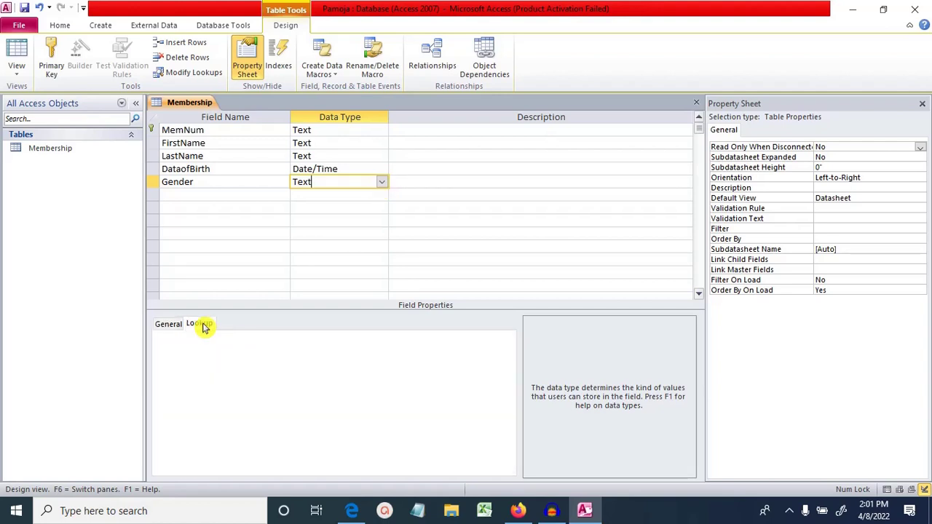
Step: Set the Gender field's lookup display control to List Box, checking the requirement in the exam PDF
left_click(203, 326)
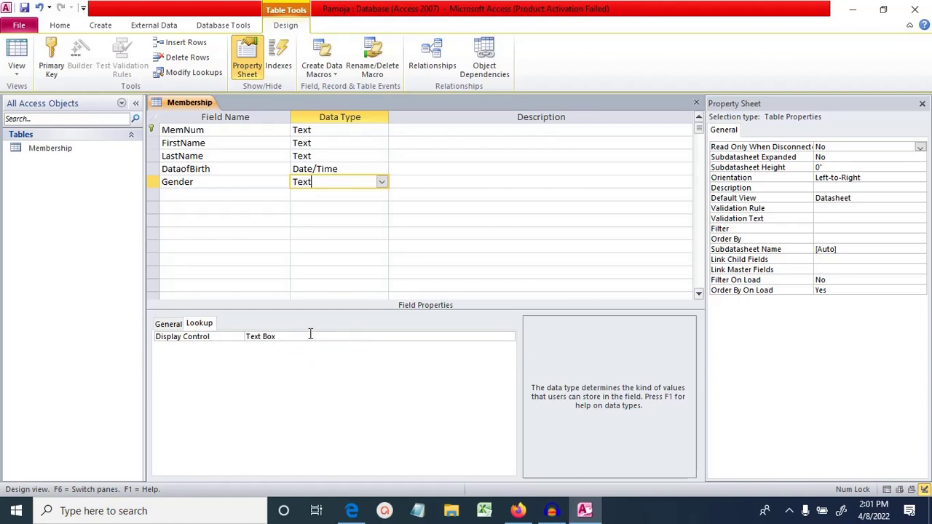
left_click(304, 337)
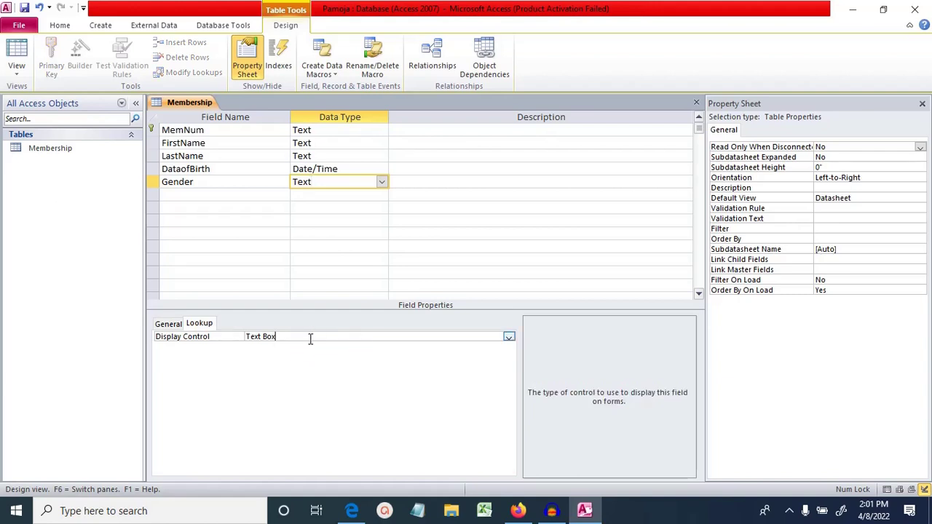
left_click(509, 337)
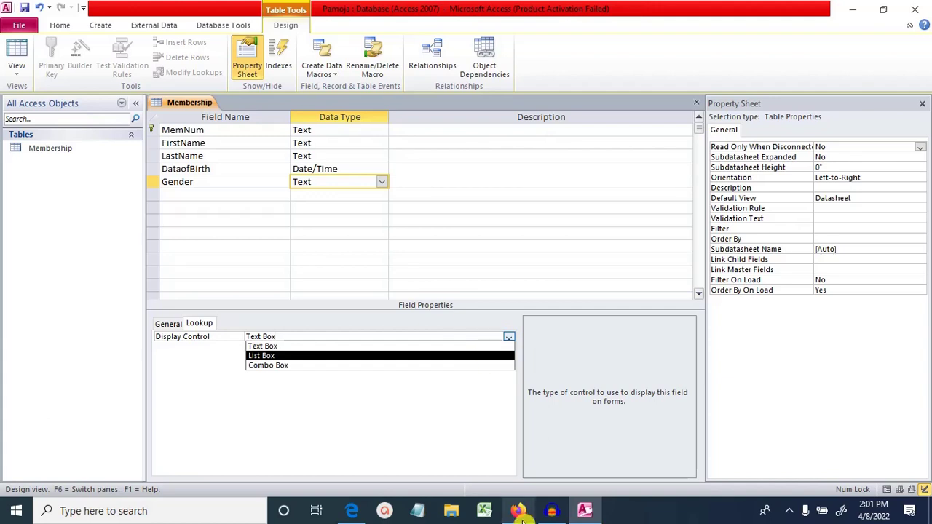
left_click(584, 513)
left_click(583, 513)
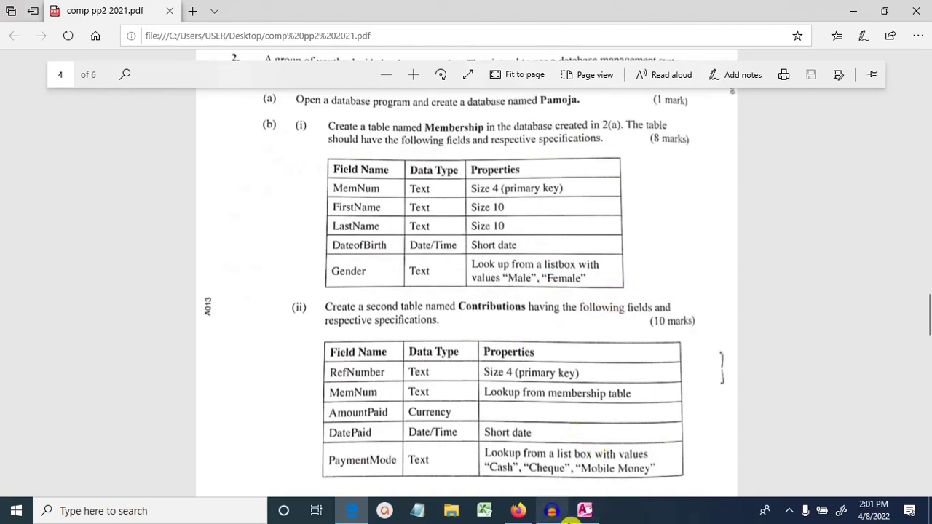
mouse_move(582, 519)
left_click(561, 446)
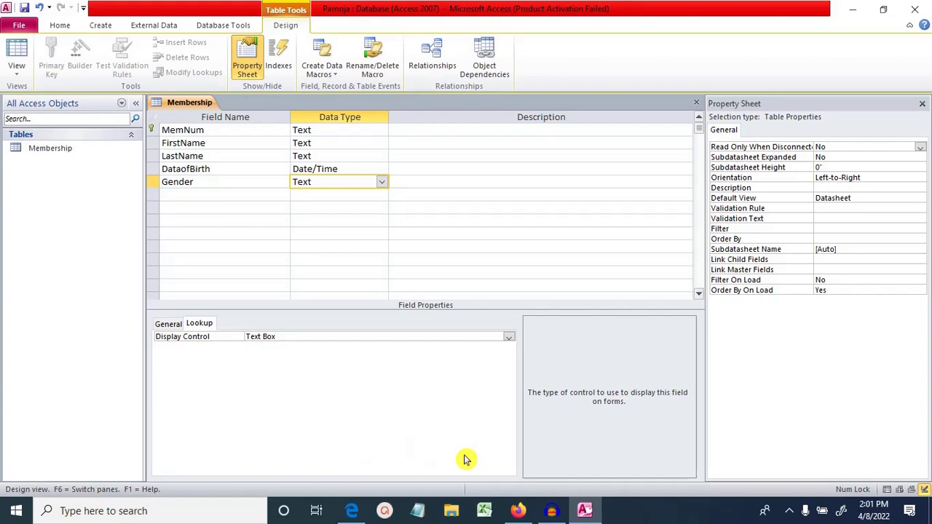
left_click(285, 337)
left_click(509, 337)
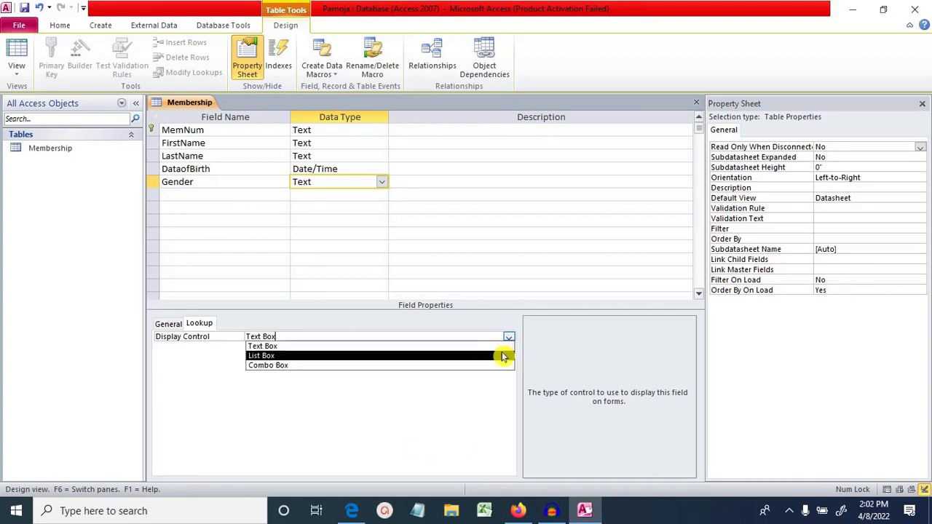
left_click(502, 356)
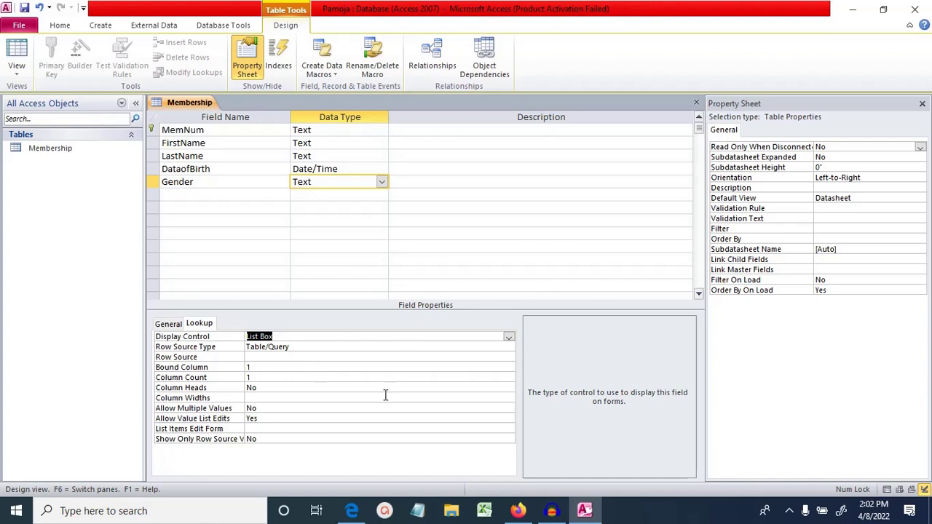
left_click(381, 184)
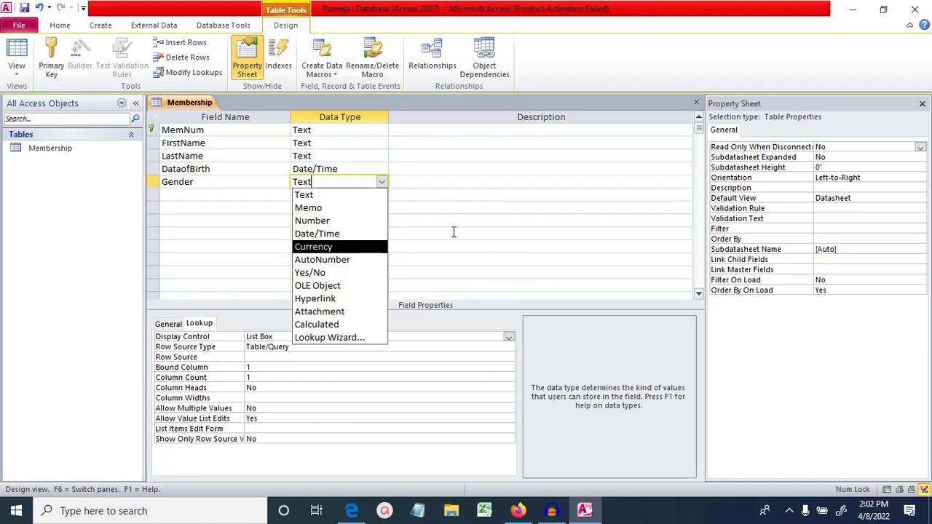
left_click(441, 337)
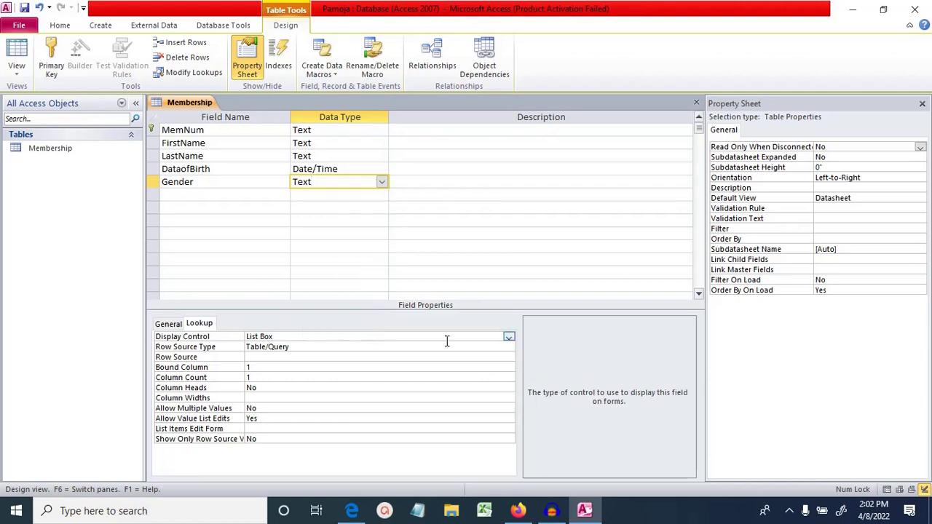
left_click(508, 348)
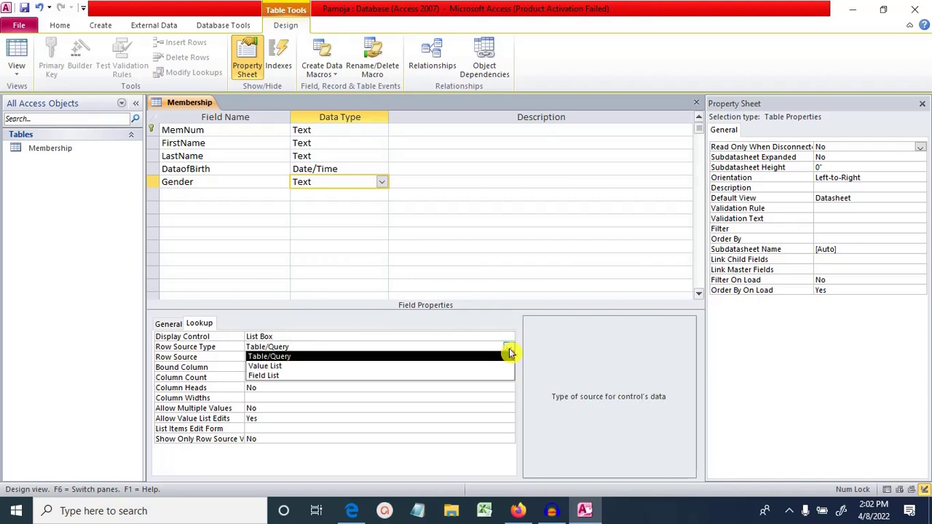
left_click(509, 351)
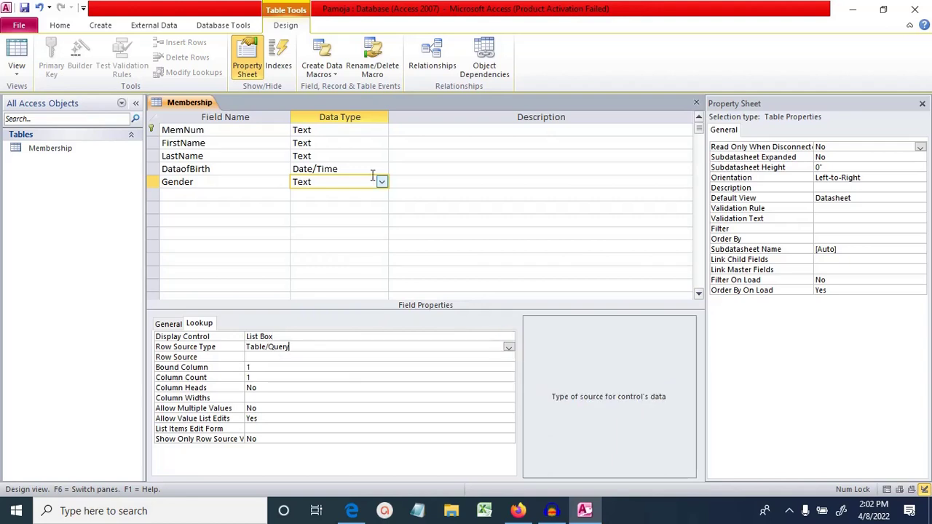
left_click(380, 181)
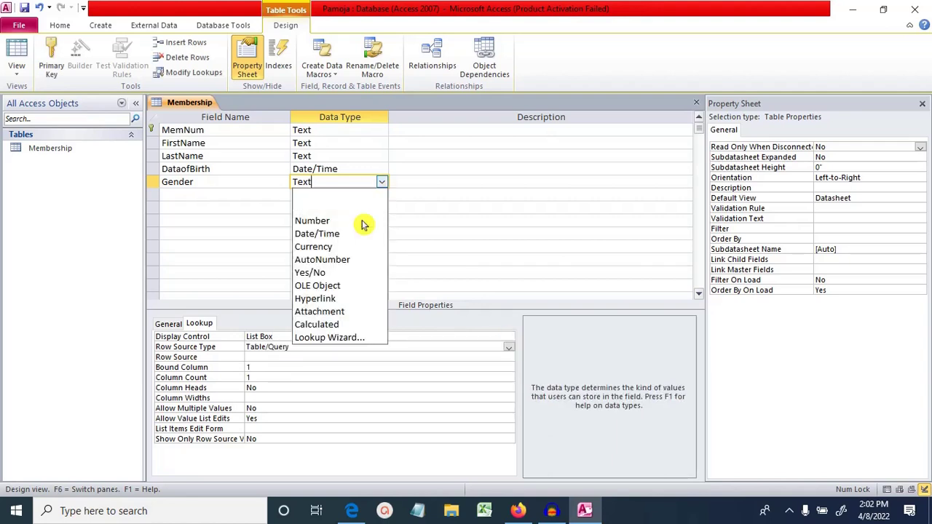
left_click(353, 347)
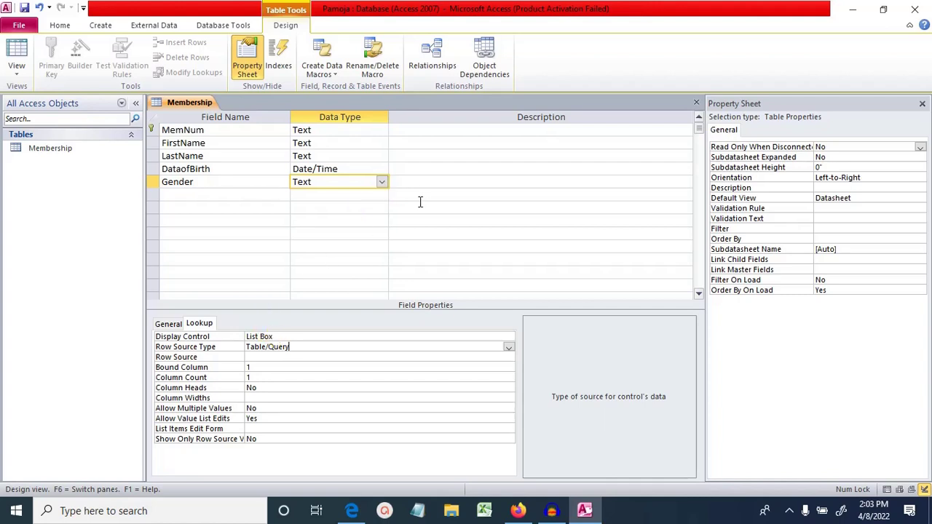
Step: Use the Lookup Wizard on the Gender field to create a one-column value list with Male and Female, keeping the label Gender
left_click(382, 181)
left_click(351, 338)
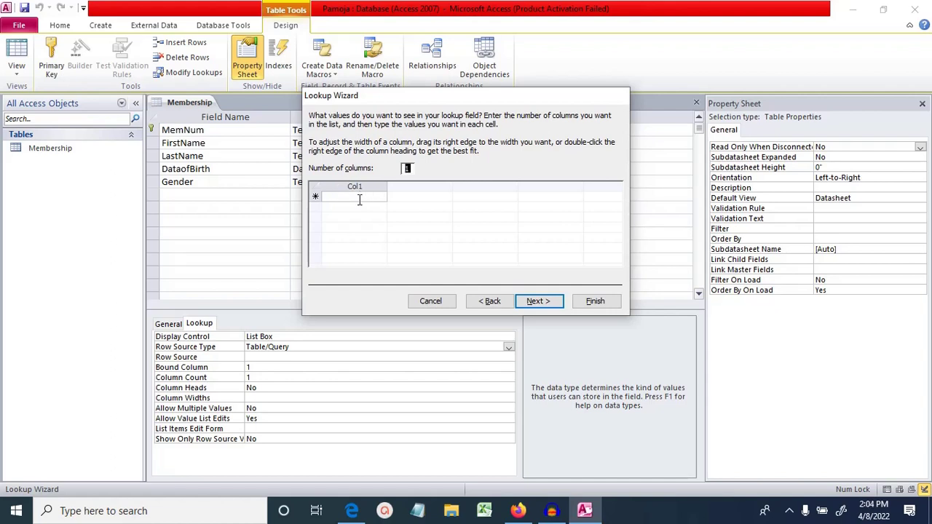
left_click(348, 195)
left_click(351, 197)
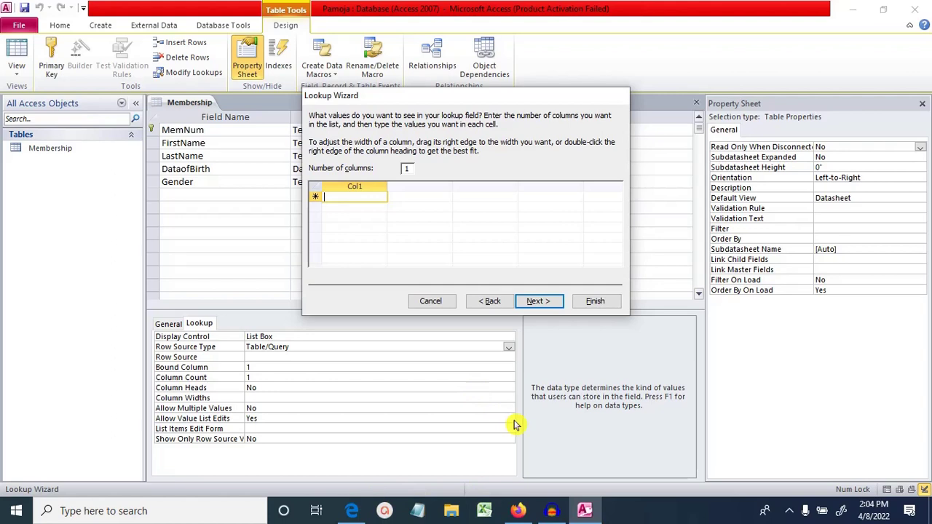
type("Male")
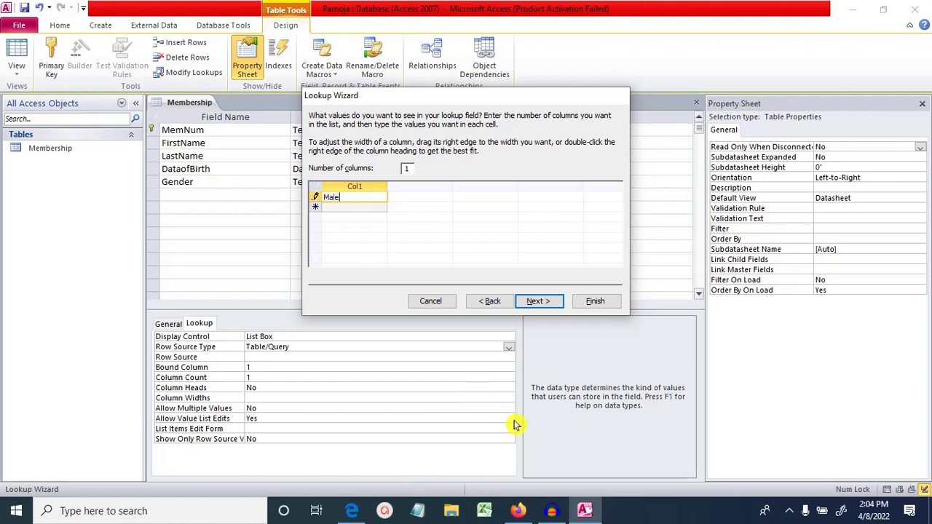
left_click(338, 209)
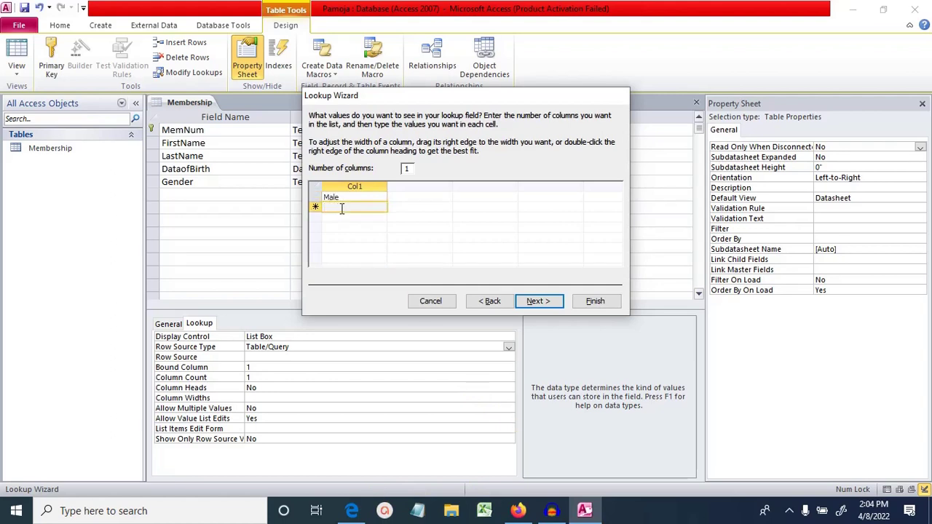
type("Female")
left_click(537, 301)
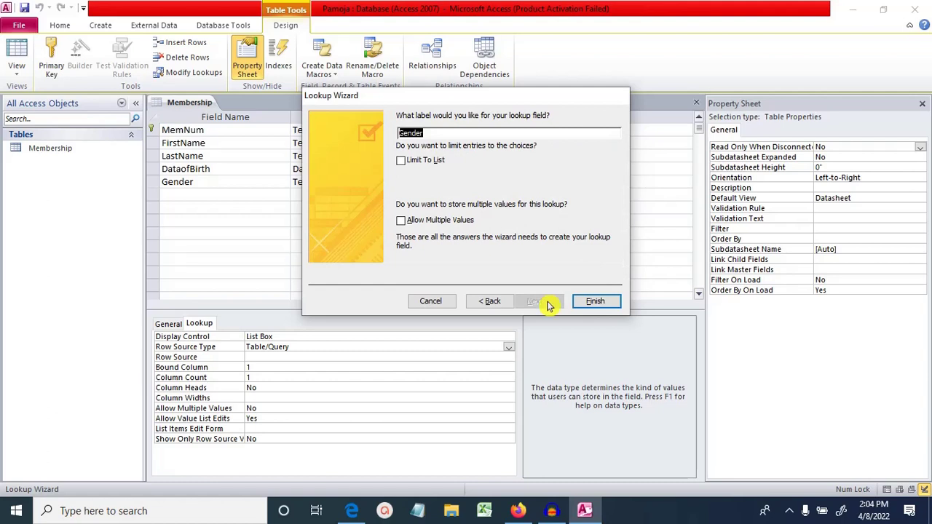
left_click(594, 301)
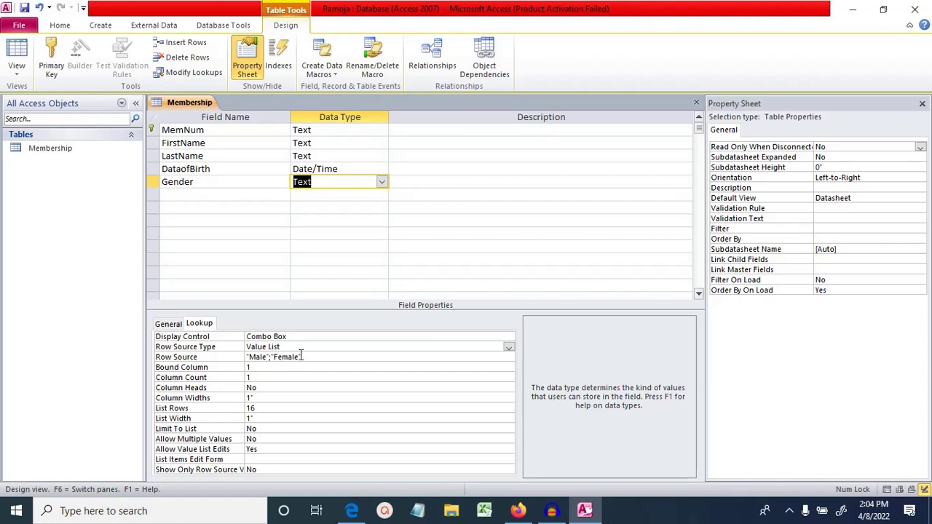
Step: Set the Gender lookup's display control to List Box, check it against the exam PDF, and save the Membership table
left_click(336, 337)
left_click(509, 337)
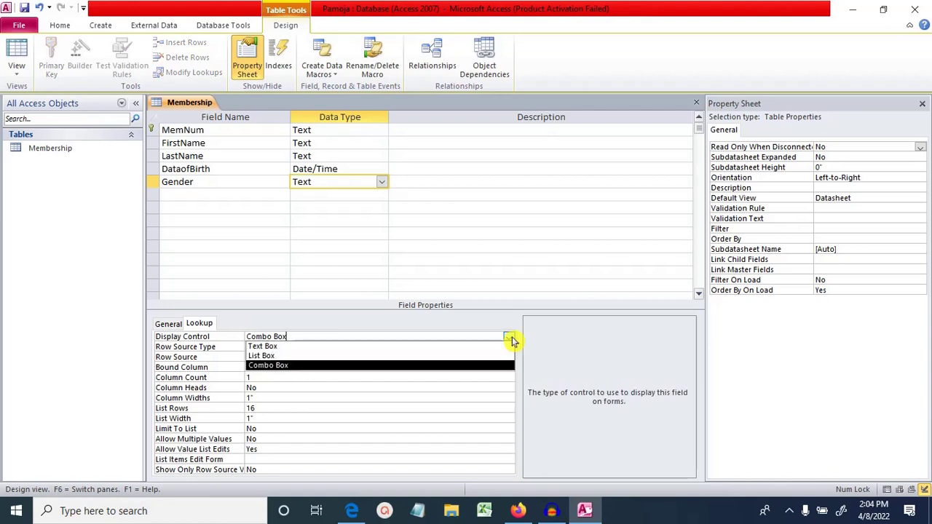
left_click(289, 355)
key("alt+Tab")
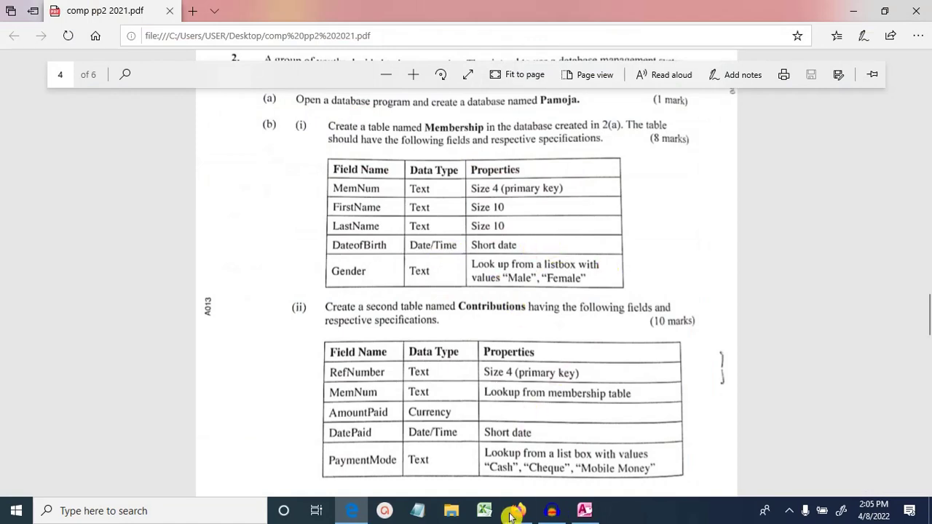
left_click(585, 510)
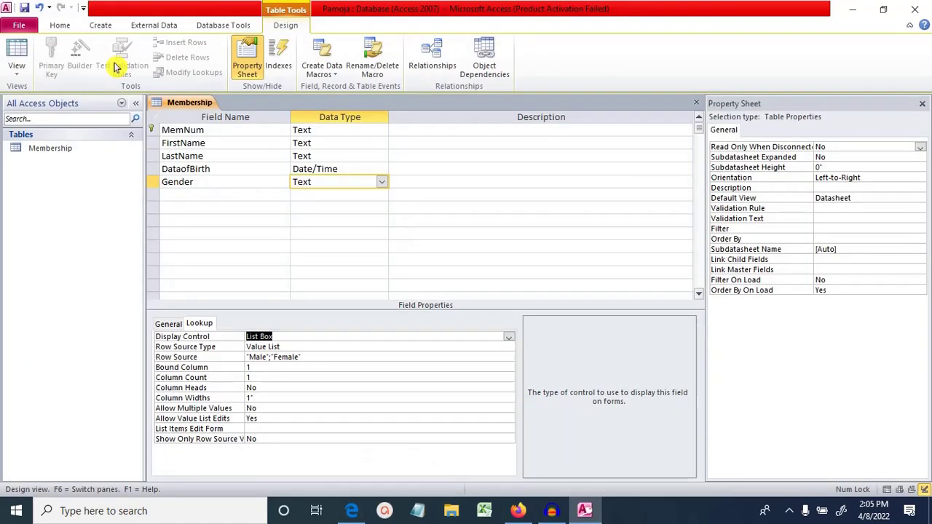
left_click(24, 8)
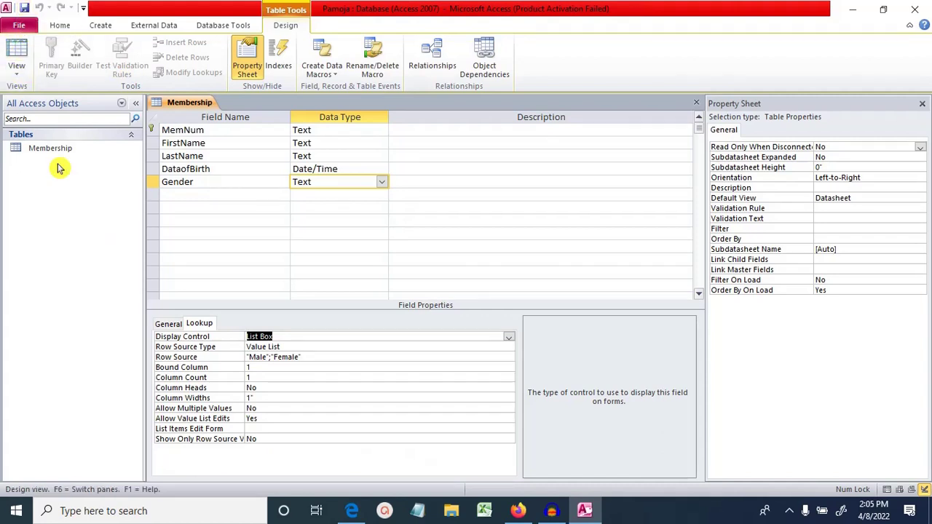
Step: View the Membership table as a datasheet, inspect the Gender choices and compare the fields with the exam PDF
left_click(18, 73)
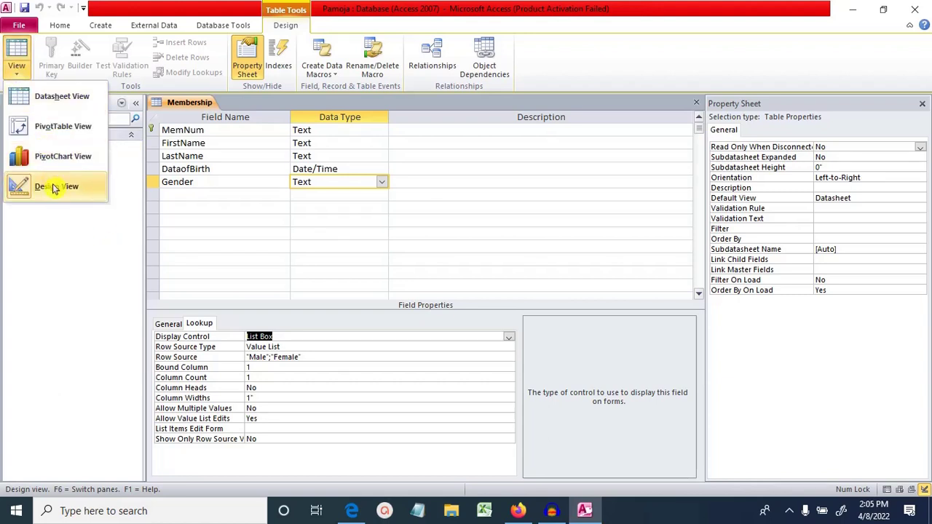
left_click(53, 102)
left_click(458, 131)
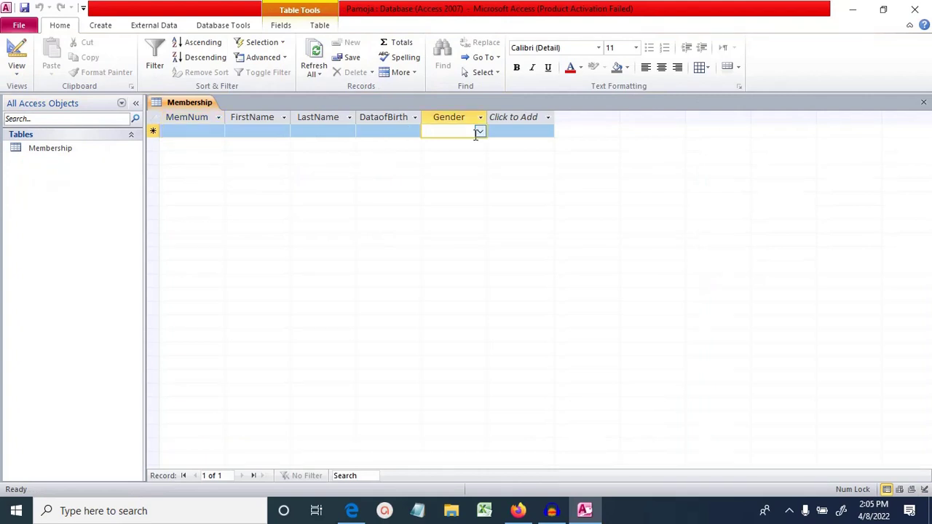
left_click(479, 134)
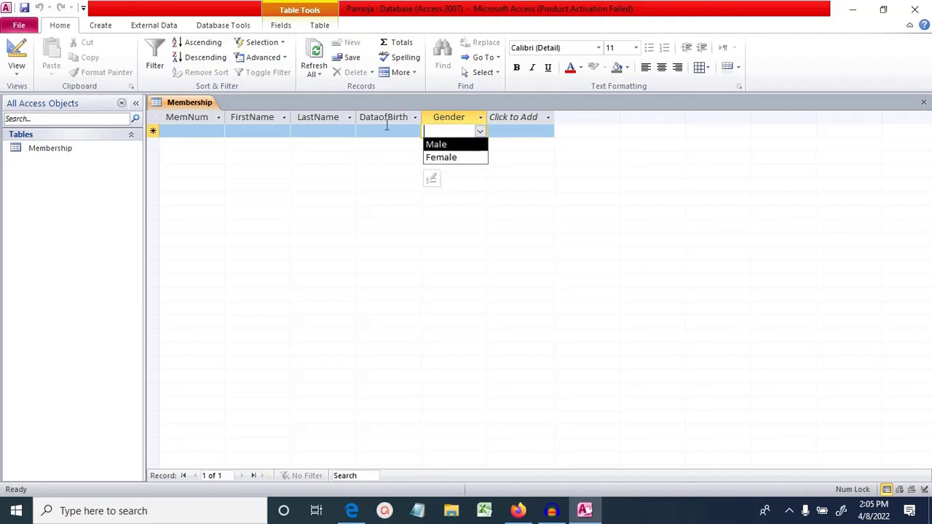
left_click(384, 128)
key("alt+Tab")
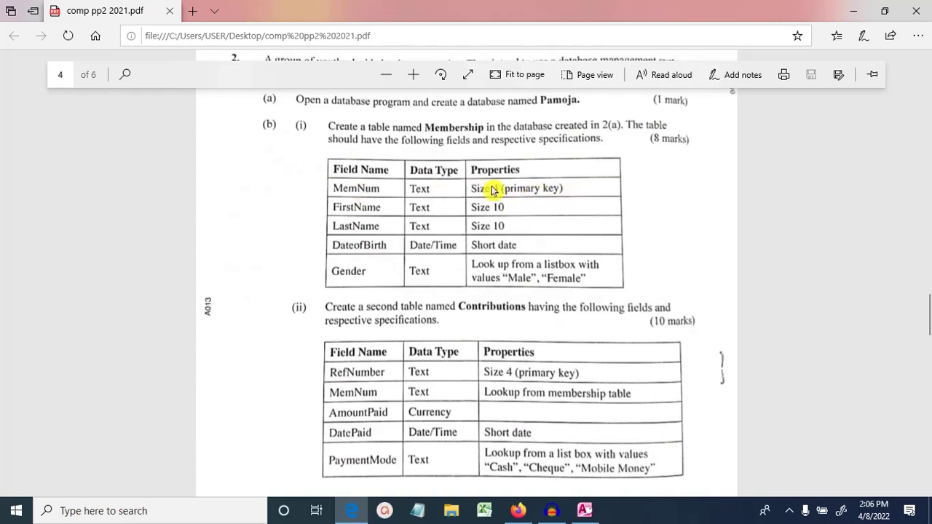
left_click(585, 510)
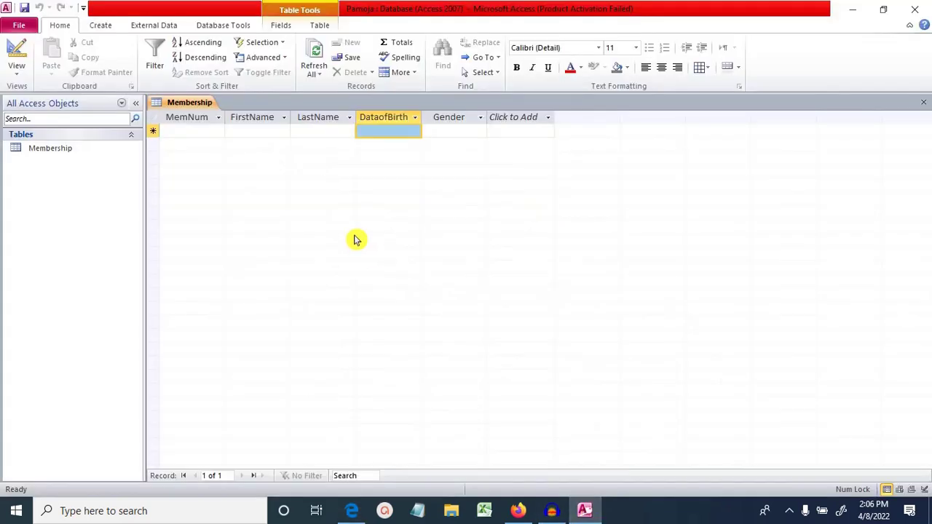
Step: Return the Membership table to Design View and close all open objects
left_click(17, 52)
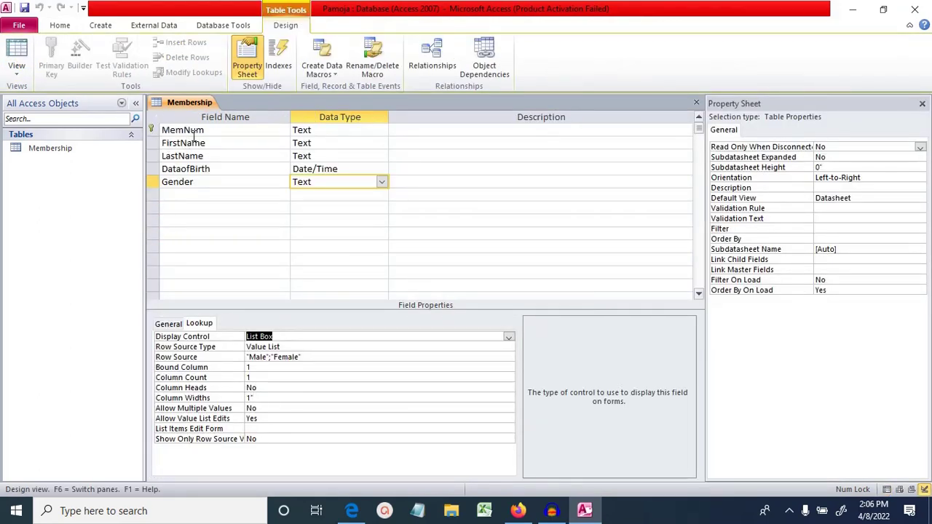
right_click(174, 102)
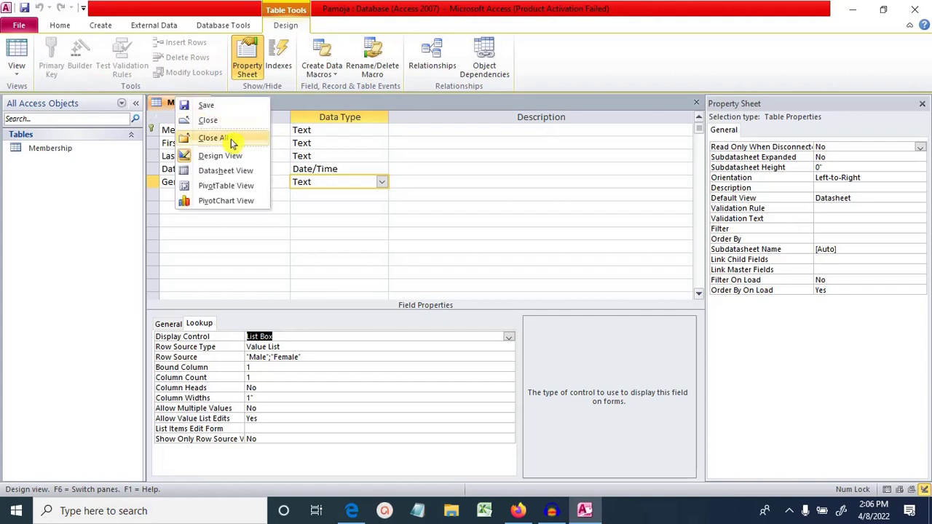
left_click(231, 140)
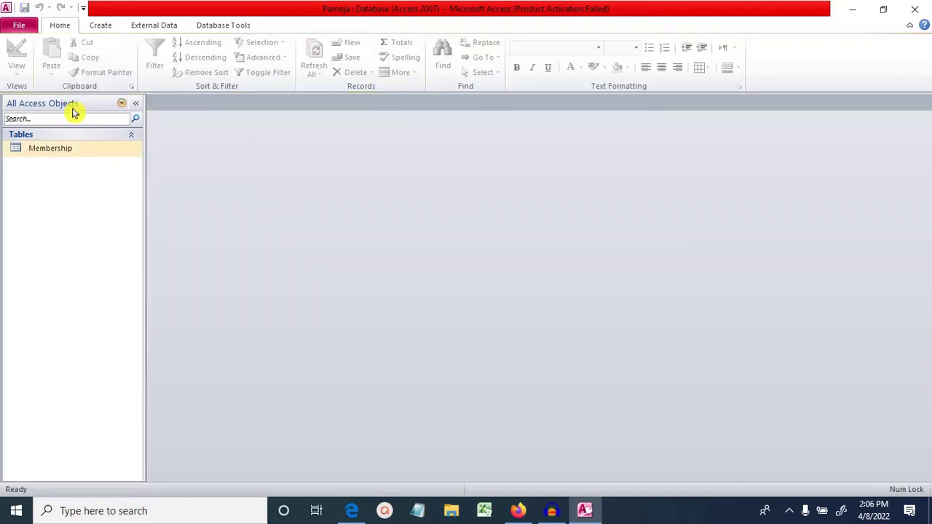
Step: Create a new table in the database and save it as Contributions
left_click(102, 25)
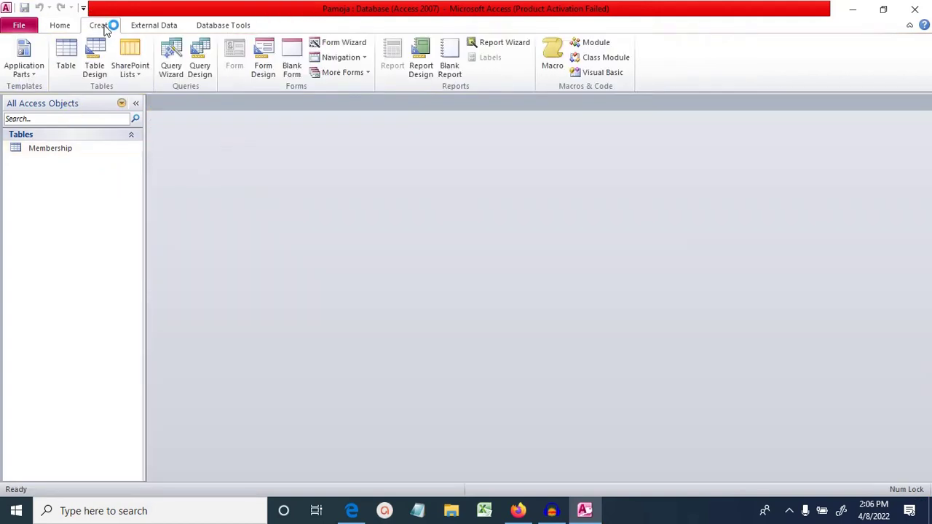
left_click(201, 64)
left_click(65, 55)
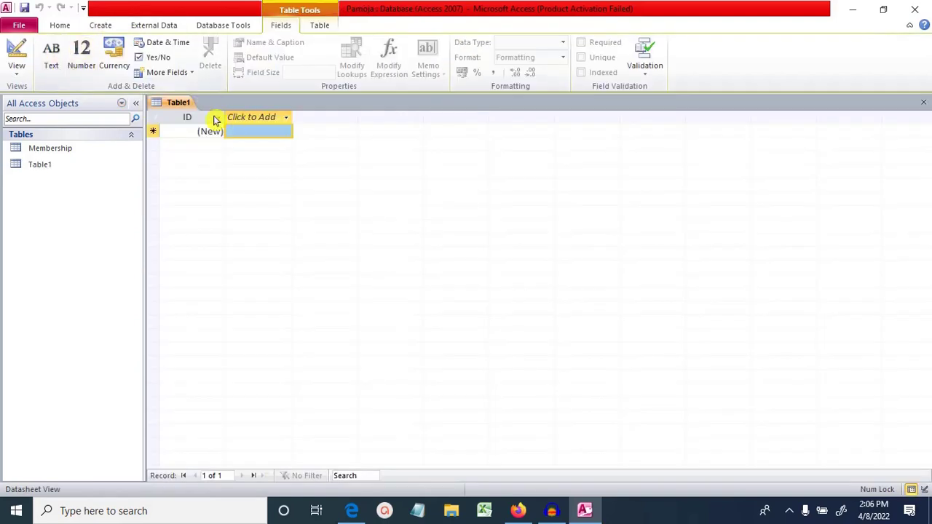
right_click(184, 104)
left_click(222, 114)
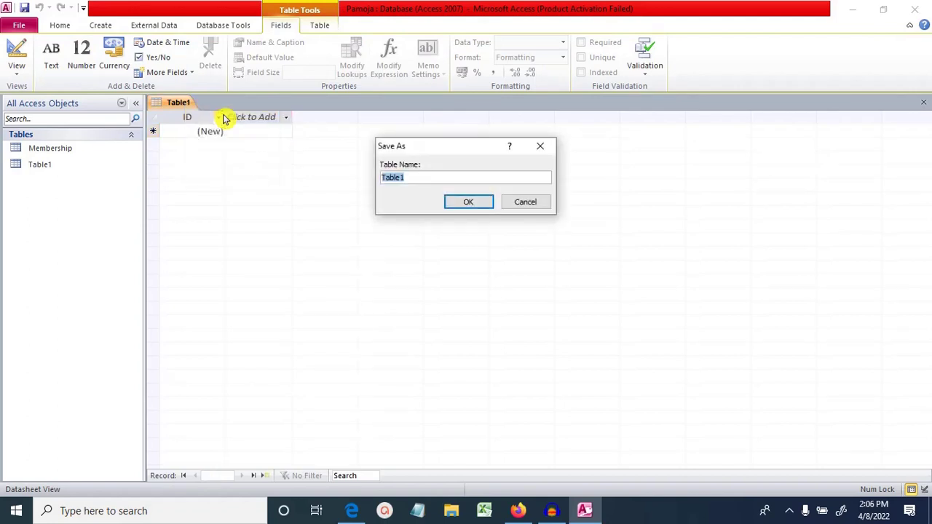
type("C")
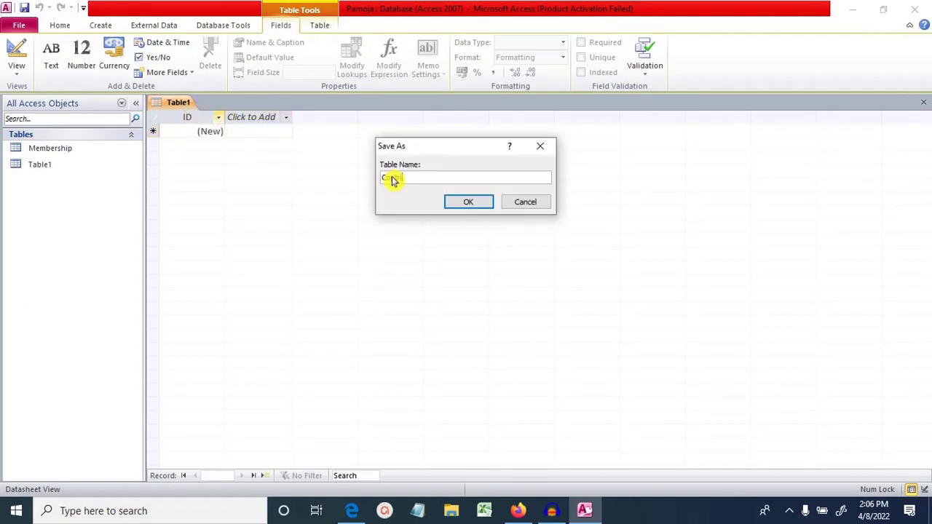
type("ontributions")
left_click(469, 204)
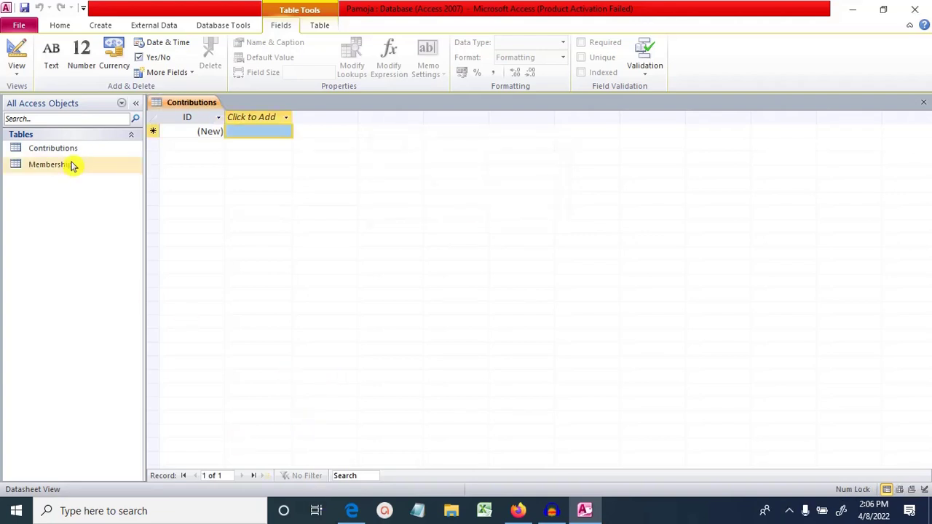
Step: Open the Contributions table in Design View and consult the exam PDF for its field specifications
left_click(62, 148)
right_click(62, 148)
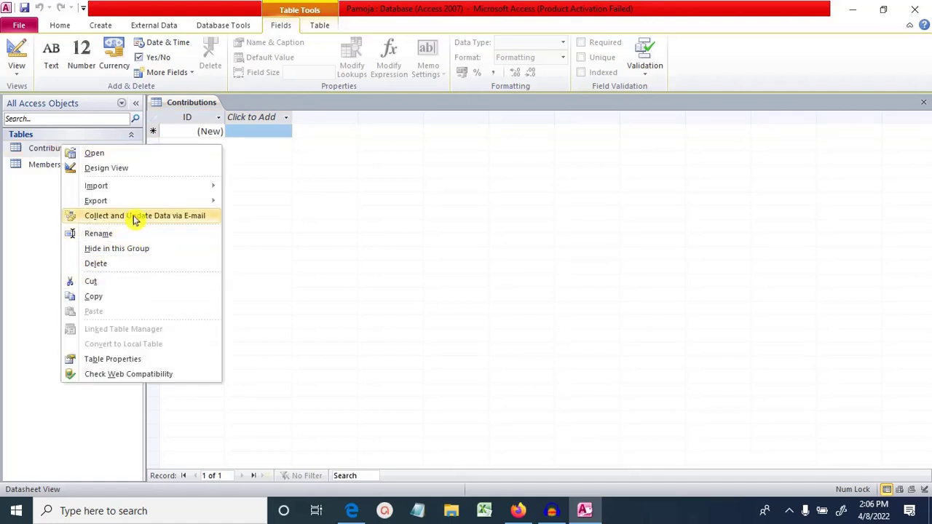
left_click(139, 174)
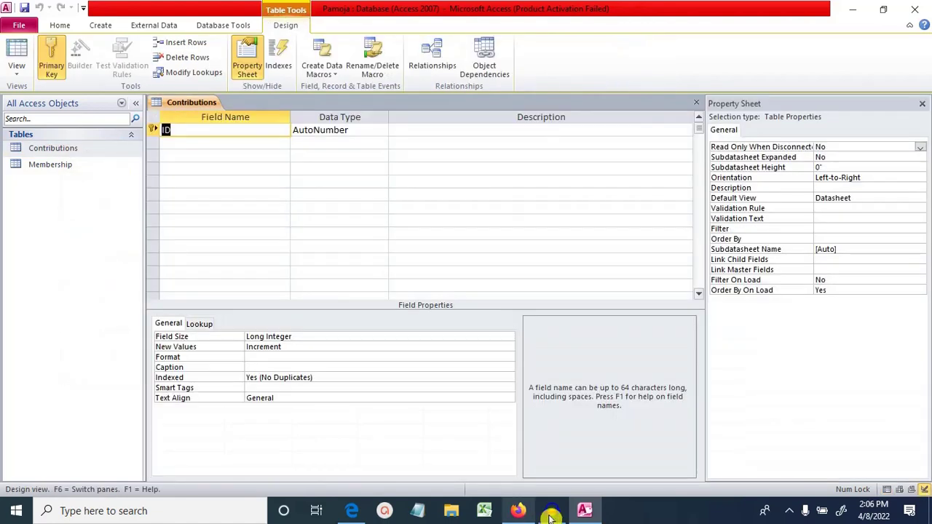
mouse_move(352, 514)
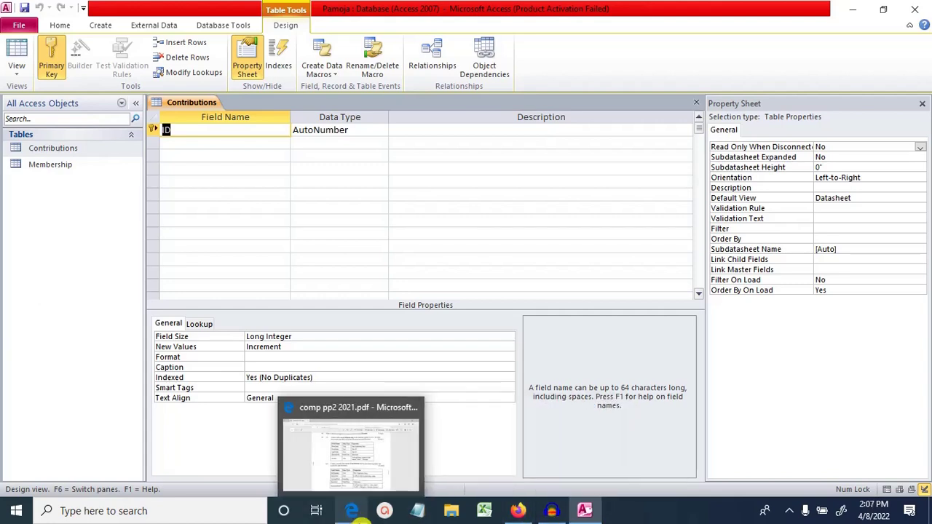
left_click(354, 480)
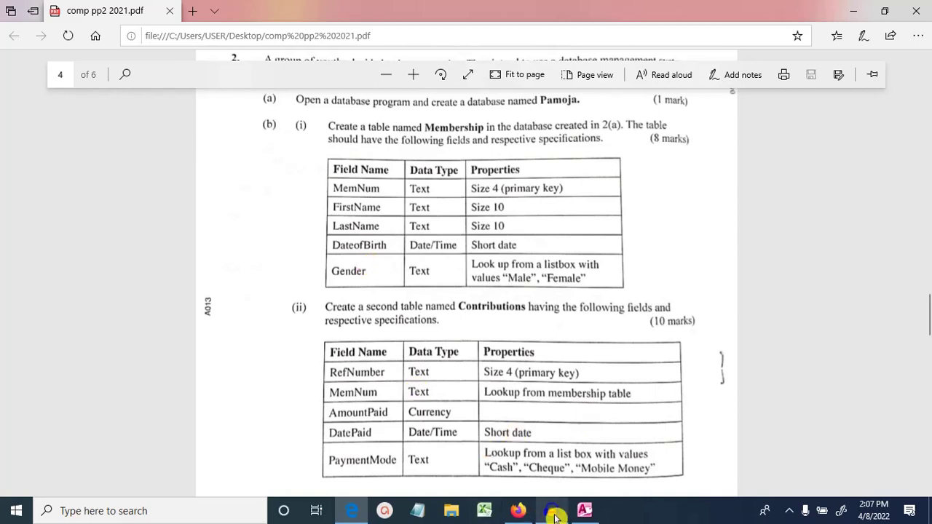
left_click(585, 510)
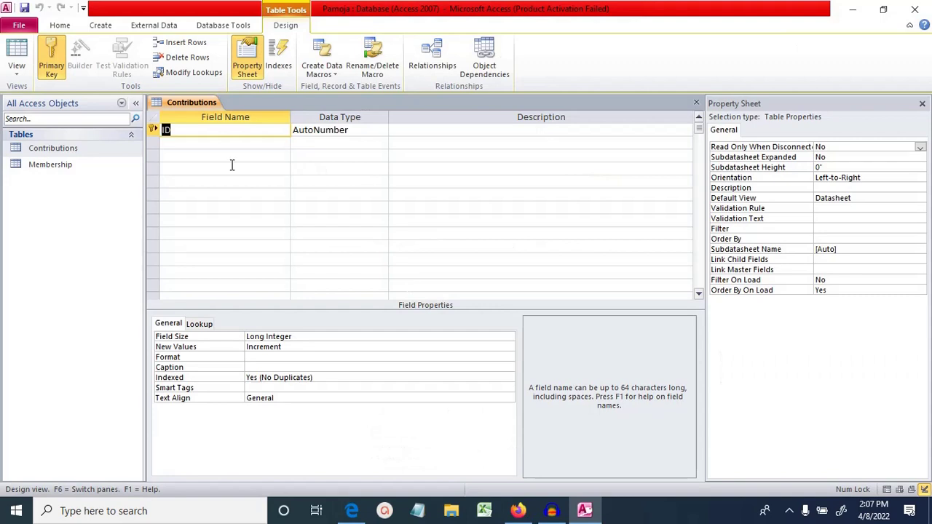
Step: Rename the ID primary key field RefNumber, set its data type to Text as in the exam PDF, and clear its default field size
type("RefNumber")
left_click(355, 510)
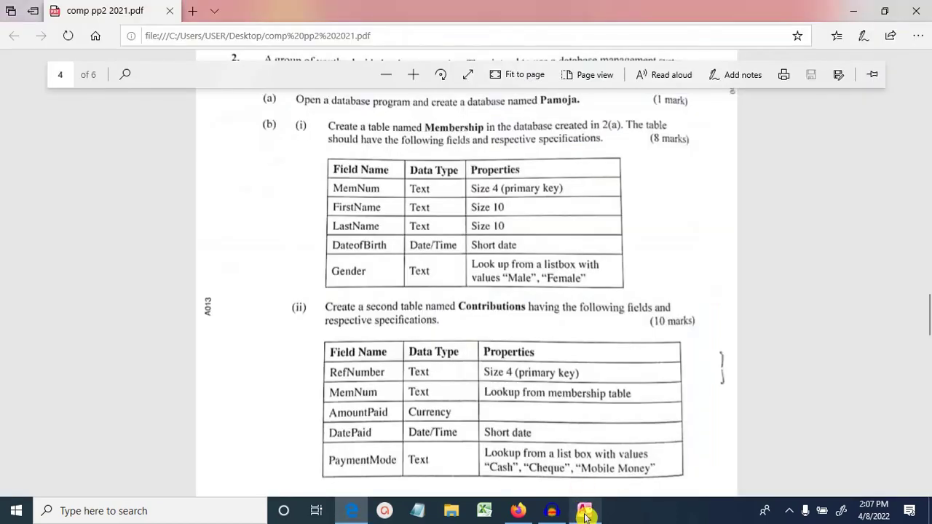
left_click(584, 510)
left_click(382, 129)
left_click(354, 143)
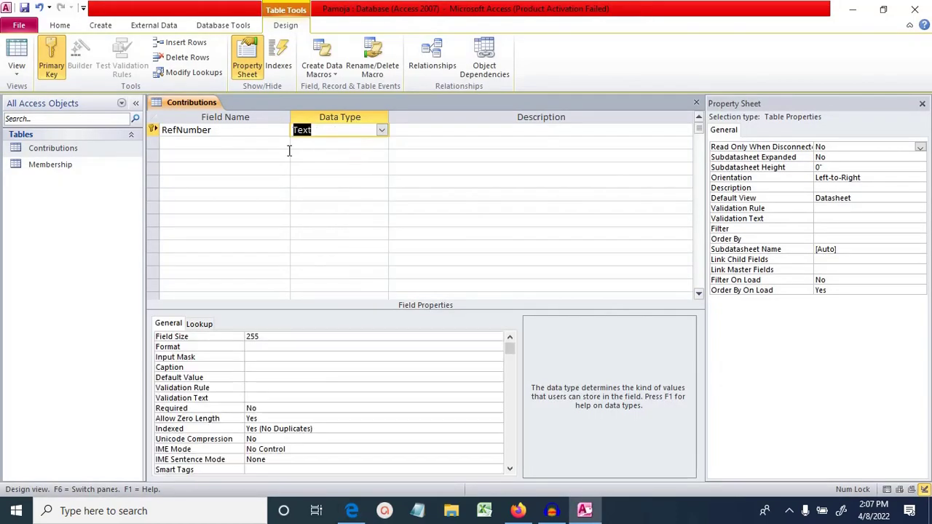
left_click(272, 336)
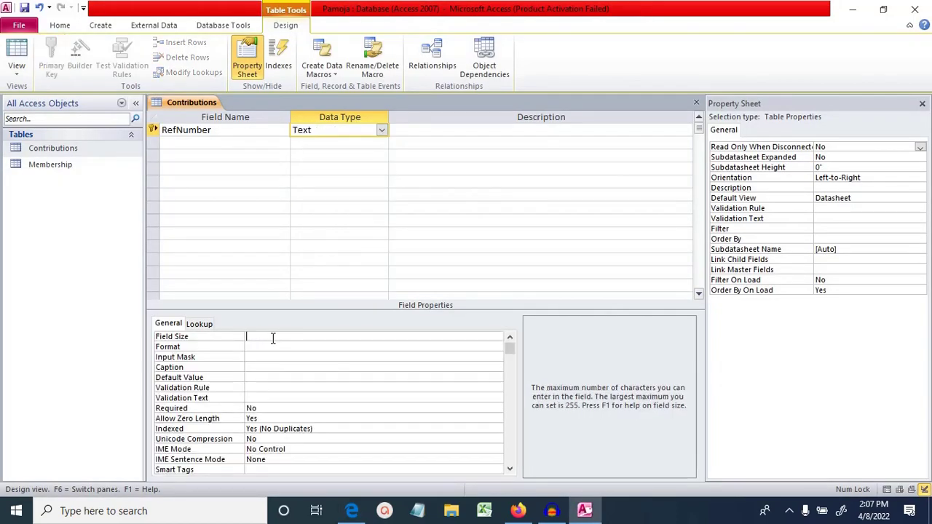
Step: Add a MemNum field with the Text data type below RefNumber
left_click(183, 143)
type("MemN")
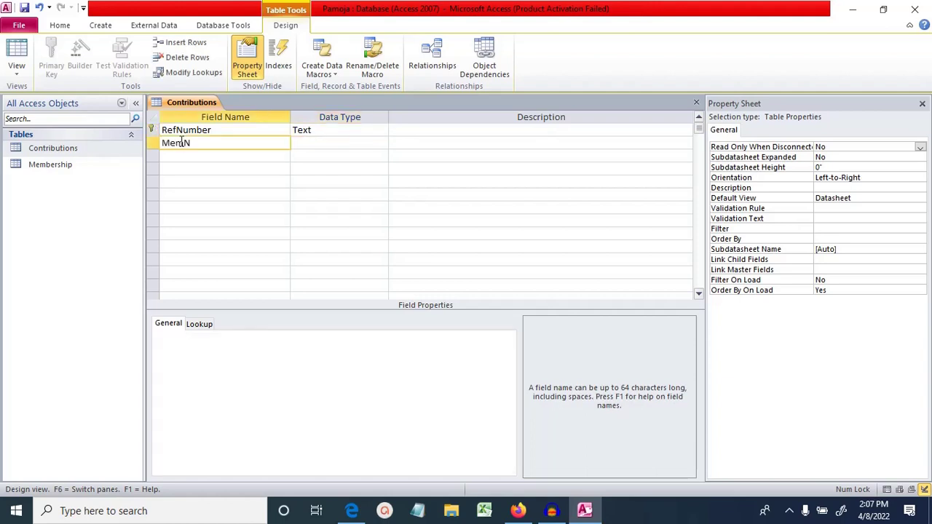
type("um")
key("Tab")
Step: Clear the default field size of the MemNum field in the Contributions table
left_click(275, 336)
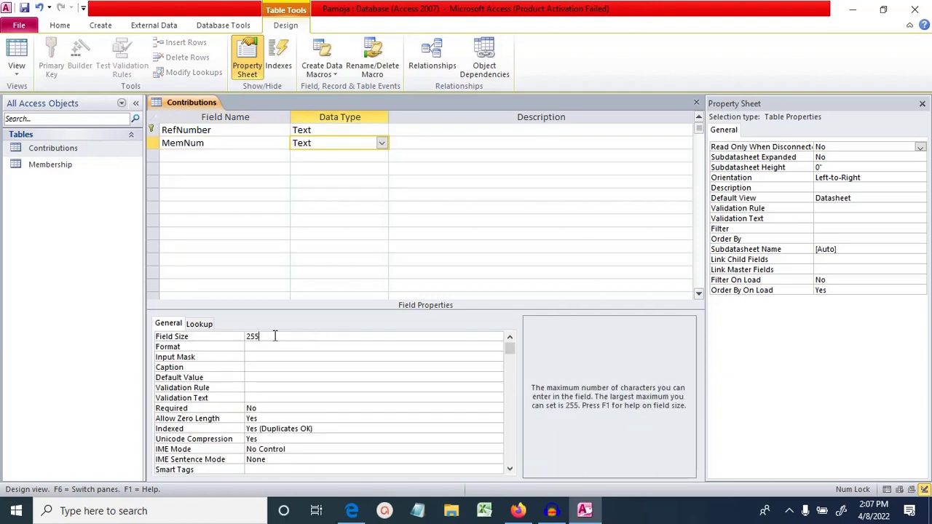
key("BackSpace")
key("BackSpace")
key("BackSpace")
Step: Check the MemNum specification in the exam PDF and use the Lookup Wizard to source its values from the Membership table's MemNum field
left_click(352, 510)
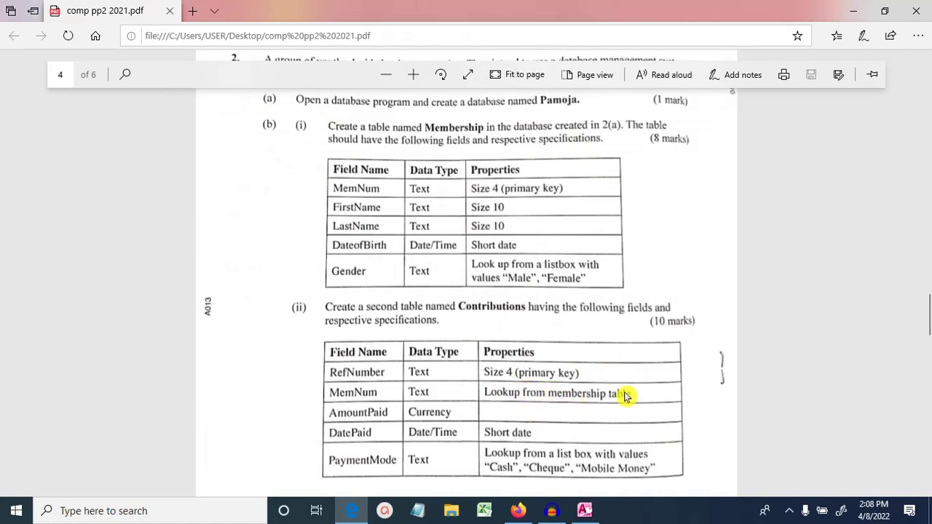
left_click(582, 512)
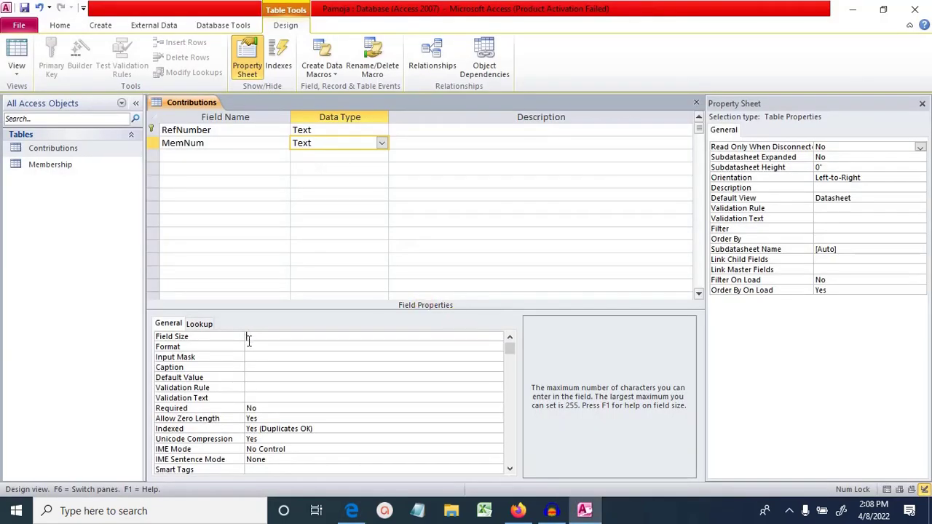
left_click(383, 143)
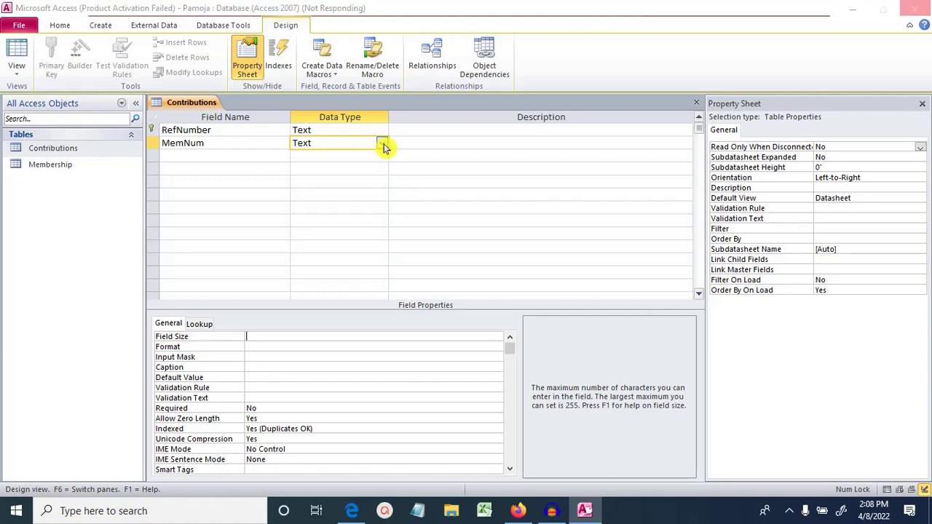
left_click(466, 313)
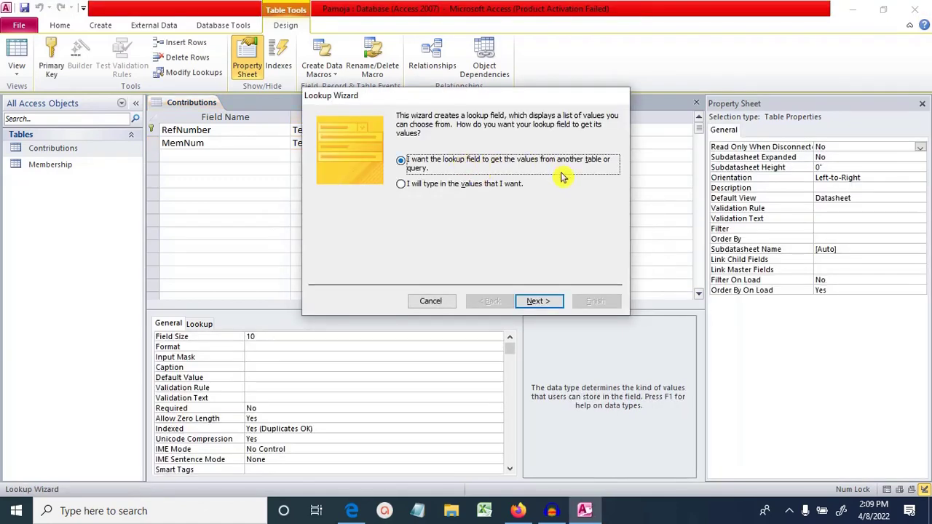
left_click(546, 303)
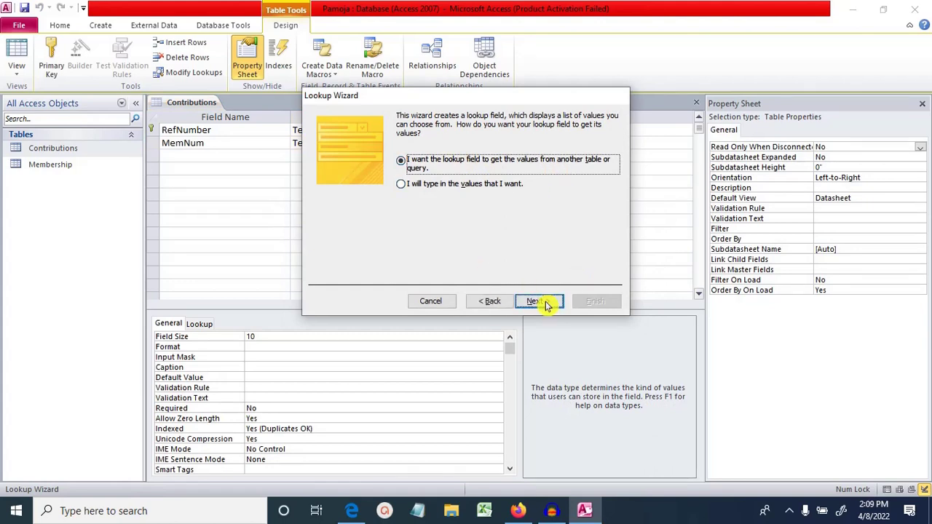
left_click(439, 154)
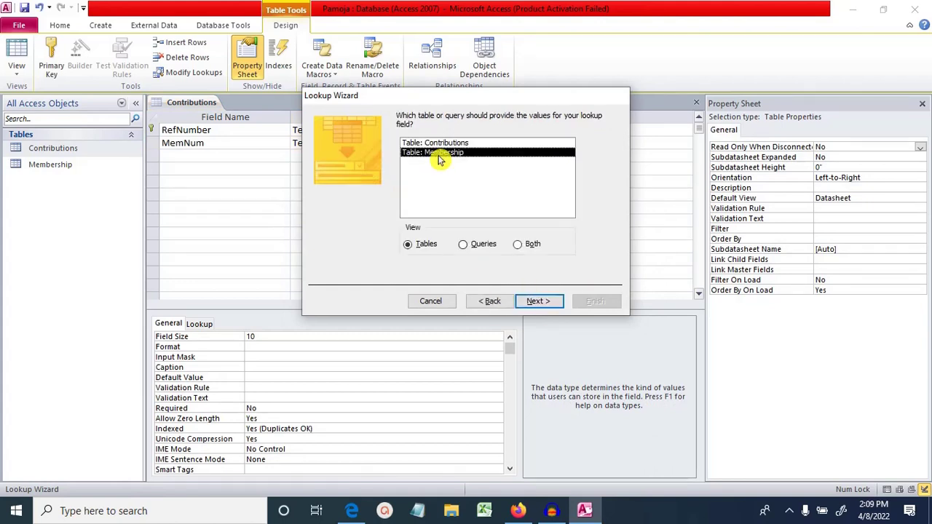
left_click(533, 304)
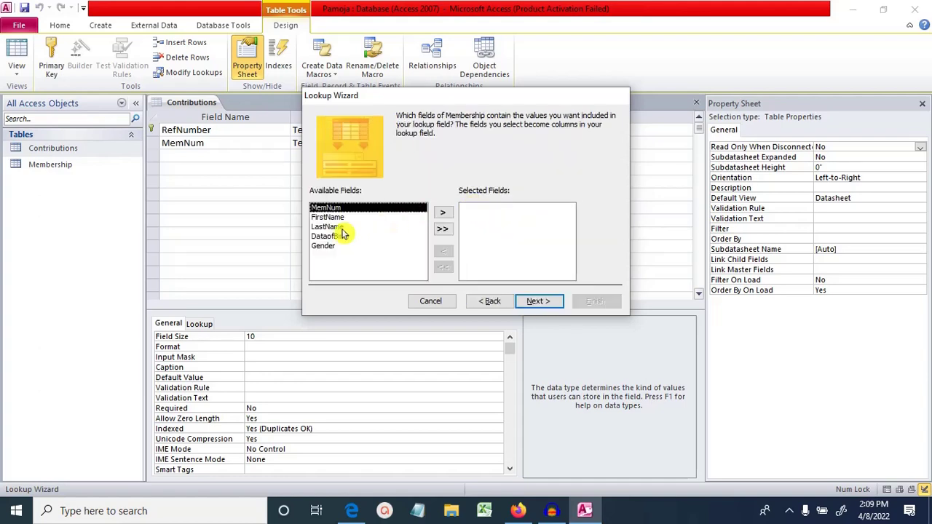
left_click(446, 214)
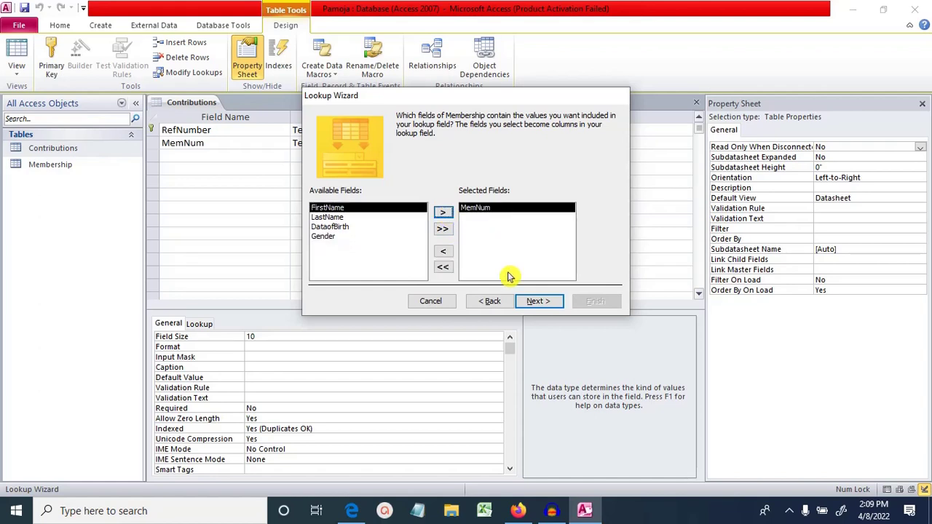
left_click(539, 303)
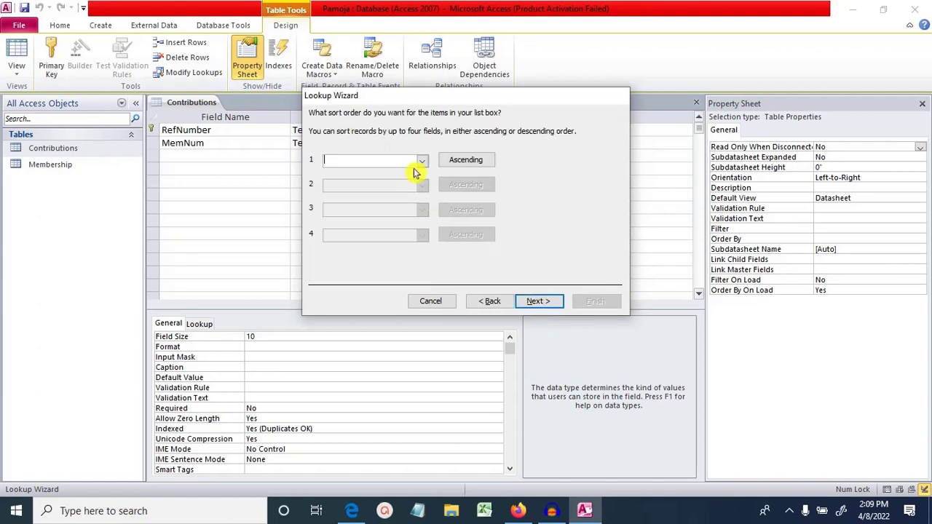
left_click(537, 303)
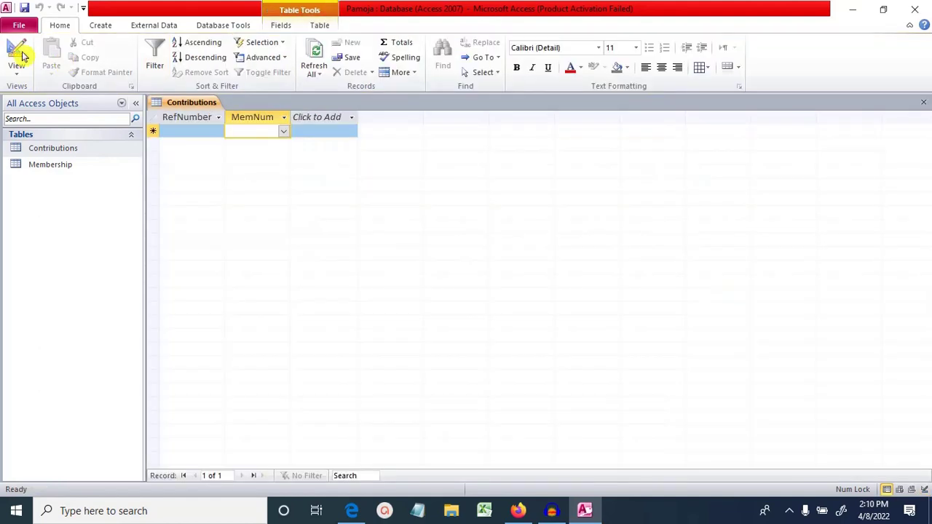
Step: Return the Contributions table to Design View, delete the MemNum field and enter MemNum again with the Text data type
left_click(16, 52)
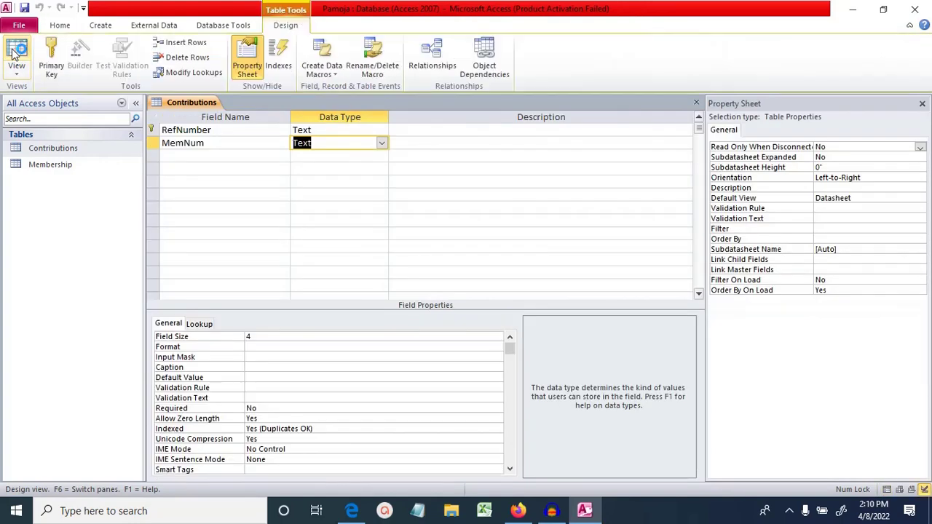
right_click(154, 143)
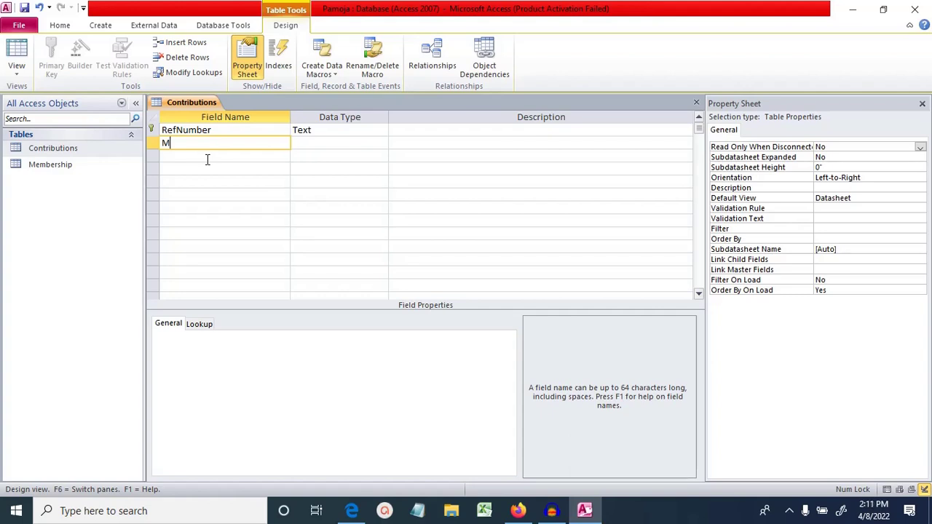
type("emNum")
key("Tab")
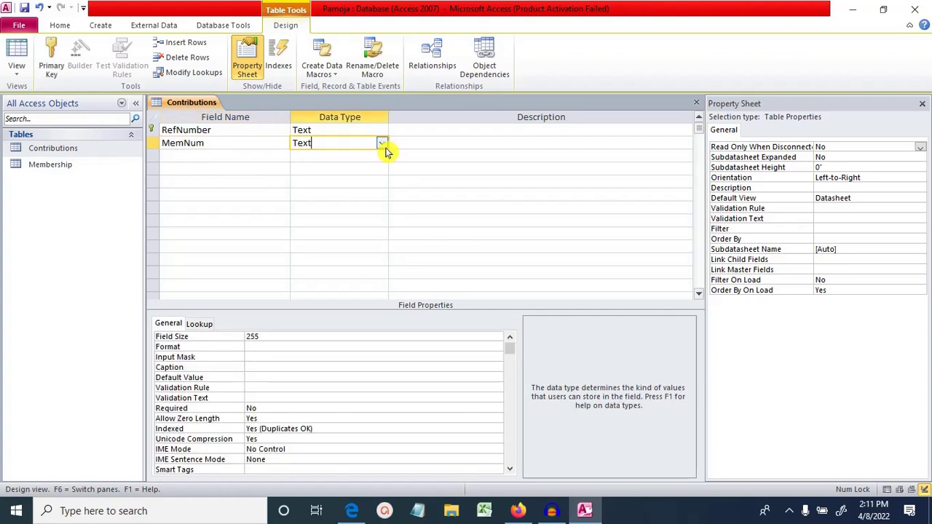
Step: Try to rebuild the MemNum lookup with the Lookup Wizard, taking values from another table and saving the Contributions table
left_click(381, 144)
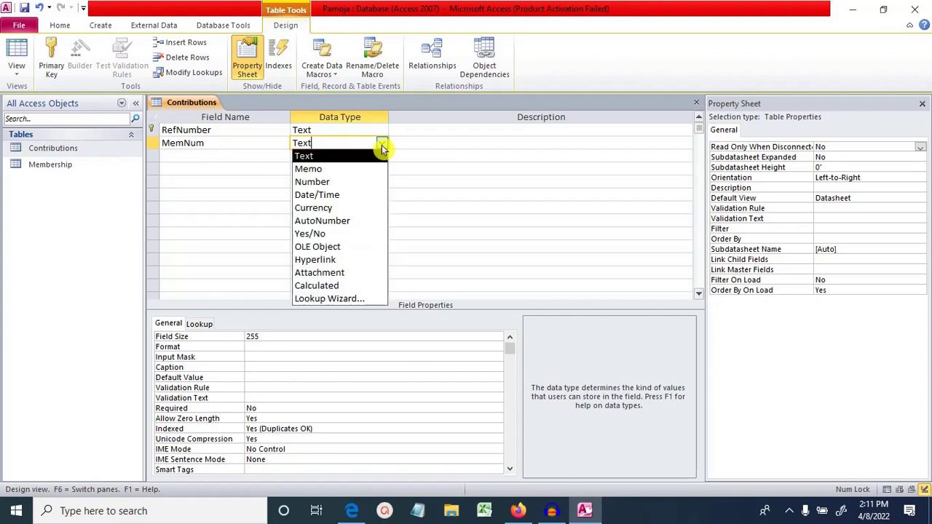
left_click(363, 299)
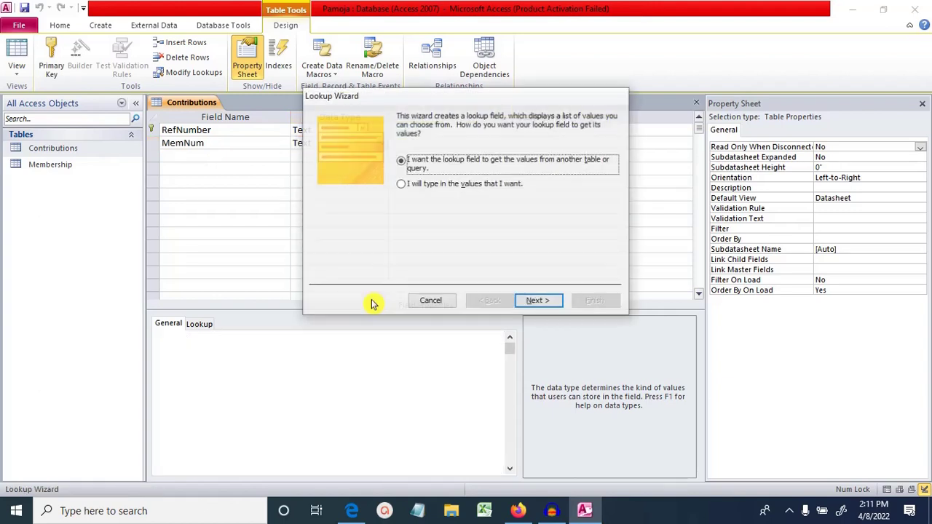
key("Return")
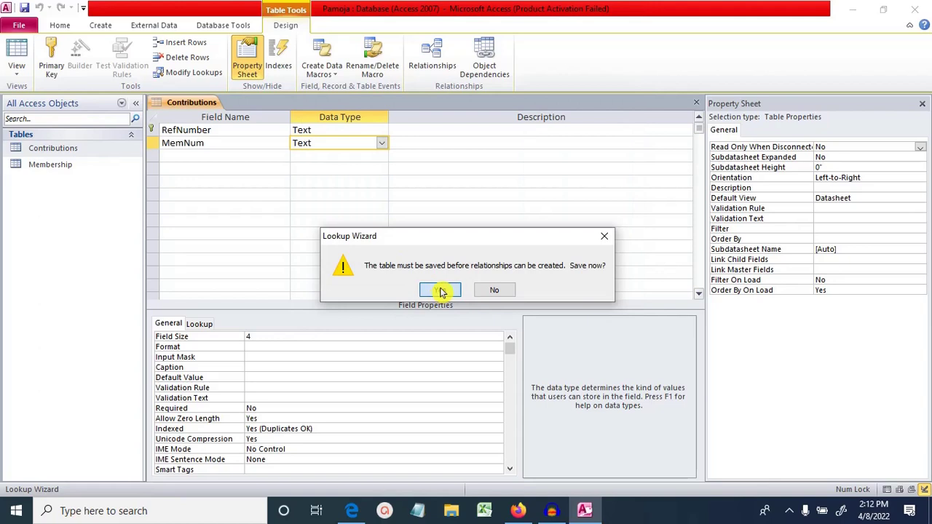
left_click(442, 291)
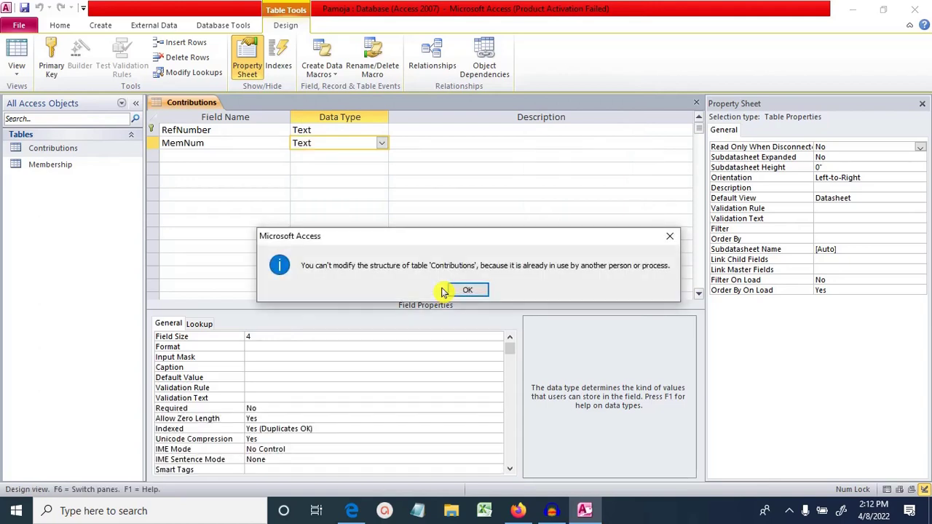
left_click(460, 291)
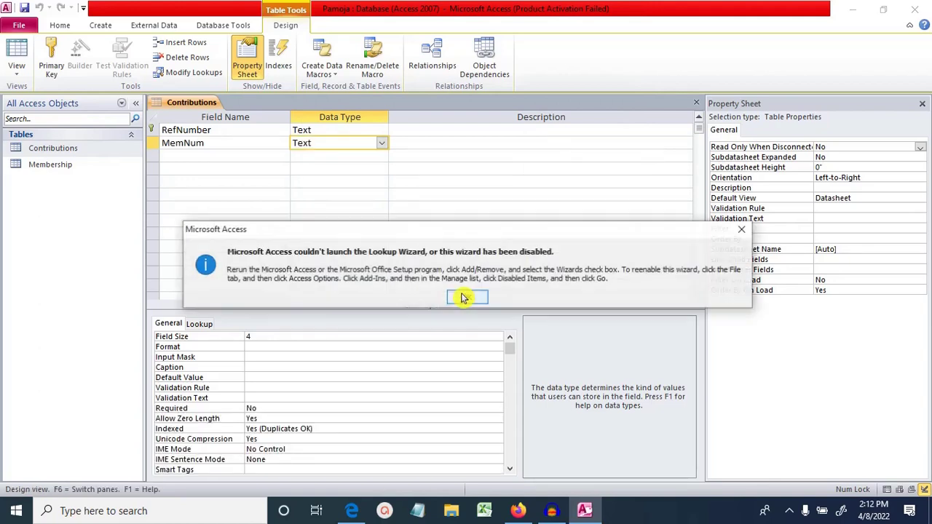
left_click(493, 292)
Step: Review the Contributions specifications in the exam PDF and check the MemNum lookup list in the table's datasheet
key("alt+Tab")
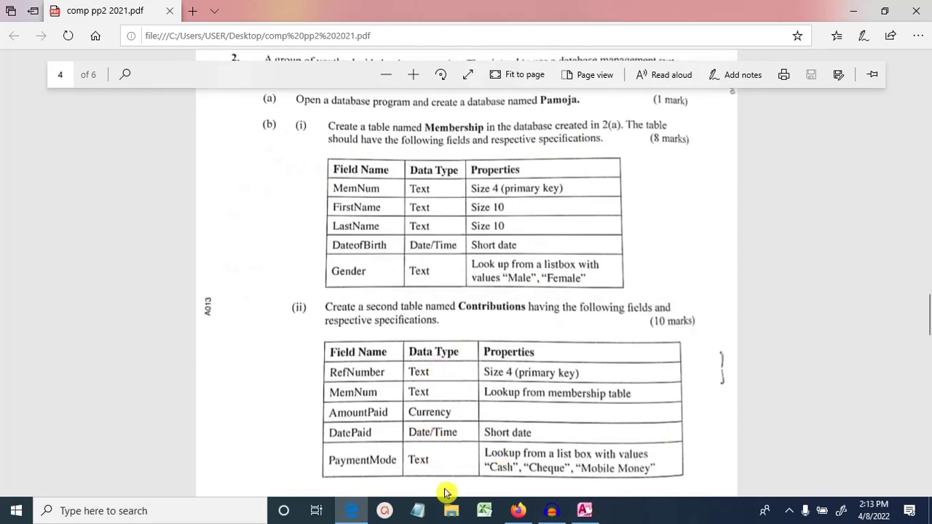
left_click(584, 511)
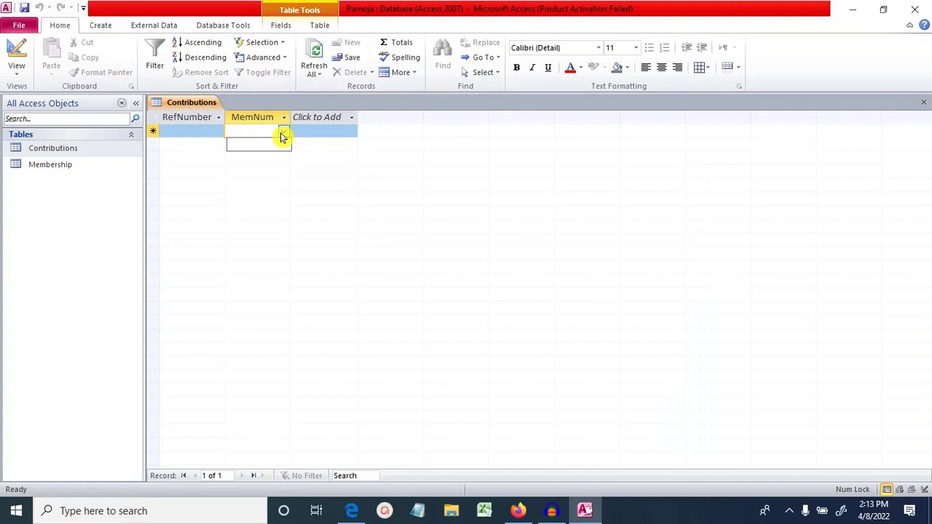
left_click(283, 131)
left_click(283, 132)
Step: Return to Design View, consult the exam PDF and add an AmountPaid field with the Currency data type below MemNum
left_click(24, 56)
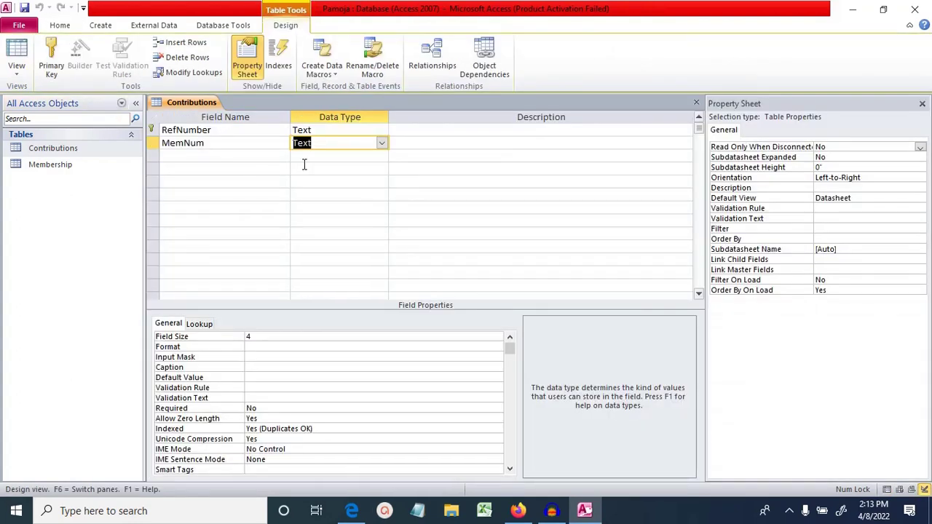
left_click(180, 156)
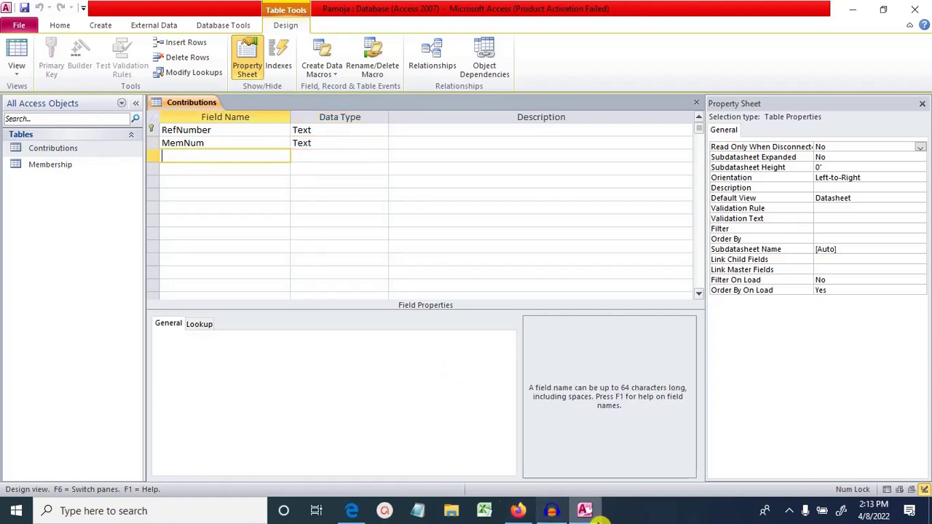
left_click(357, 448)
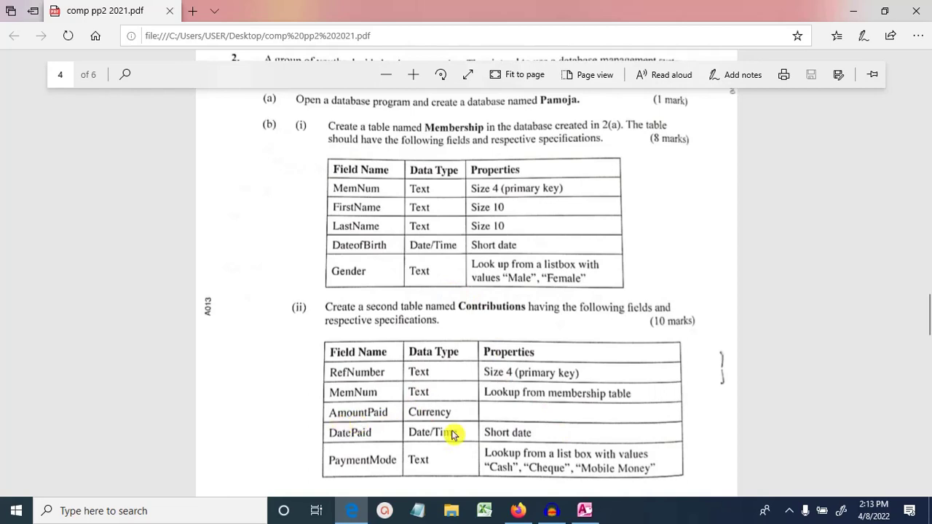
left_click(585, 514)
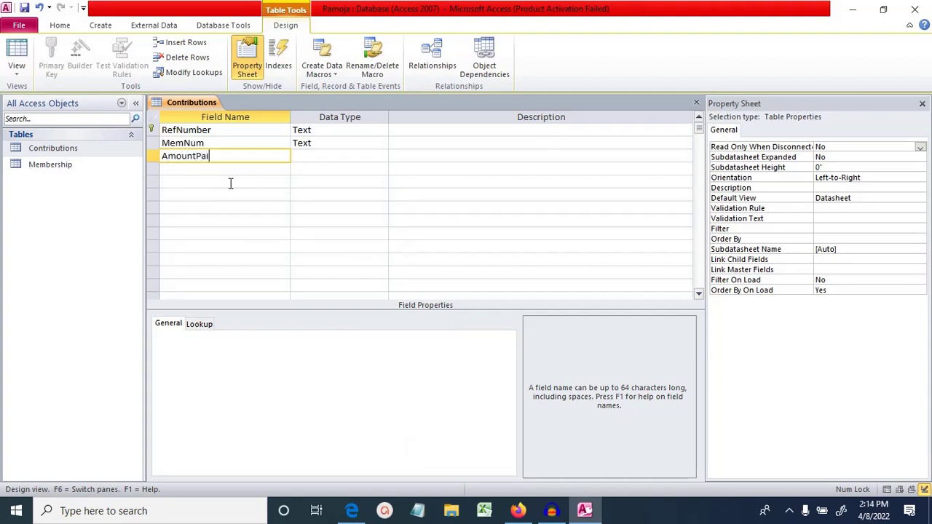
Step: Add a DatePaid field with the Date/Time data type below AmountPaid
type("Date")
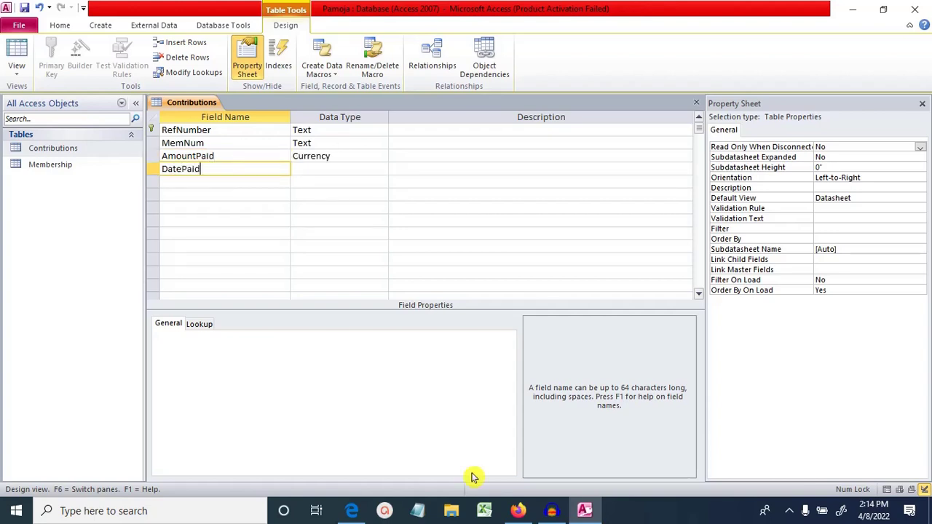
type("Paid")
left_click(318, 169)
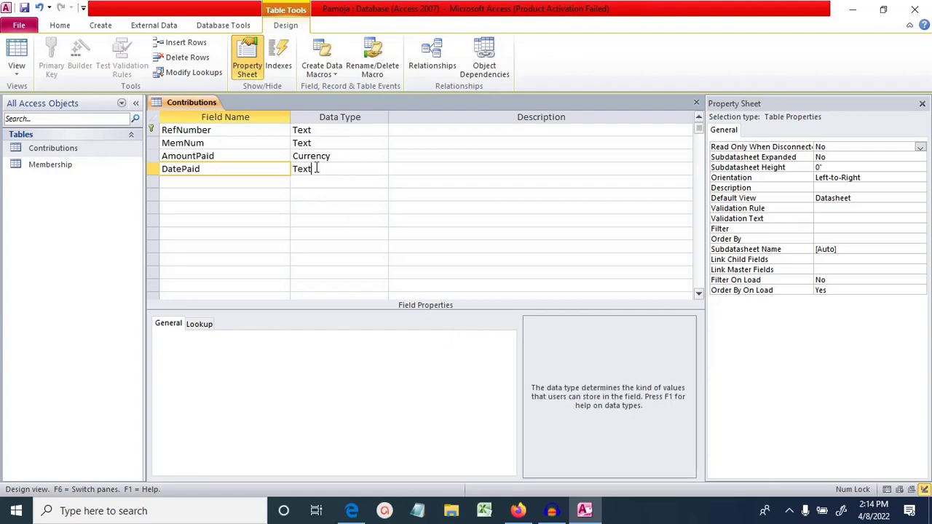
left_click(381, 169)
Step: Check the remaining field specification in the exam PDF and add a PaymentMode field with the Text data type
left_click(351, 511)
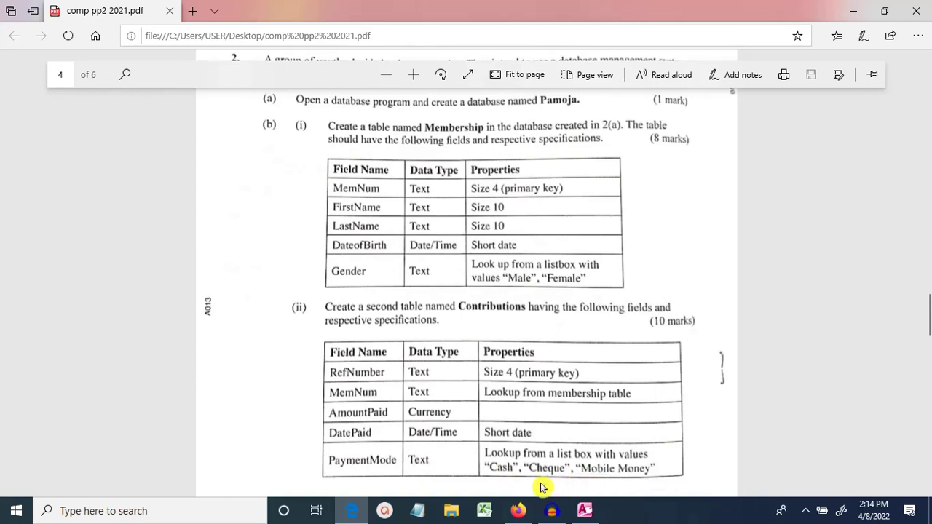
left_click(584, 508)
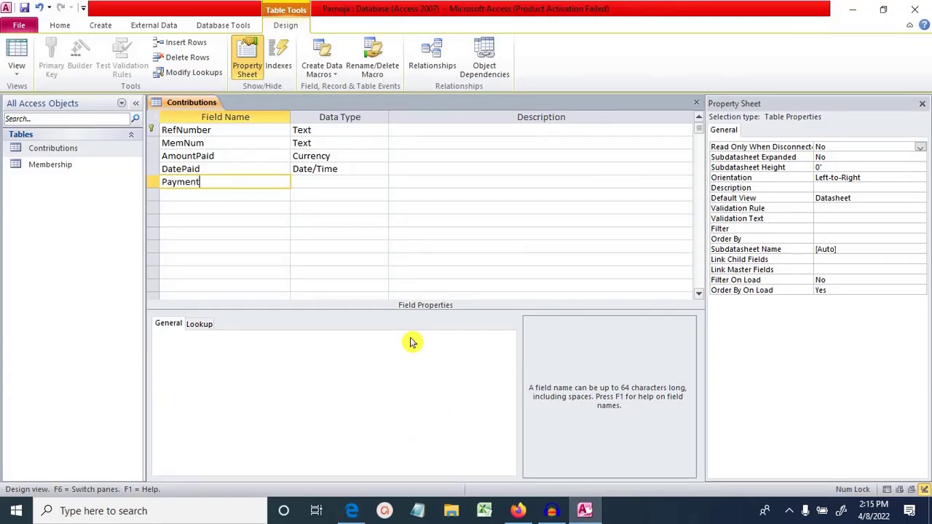
type("ode")
left_click(317, 181)
Step: Start the Lookup Wizard for the PaymentMode field, choosing to supply the list values manually
left_click(381, 181)
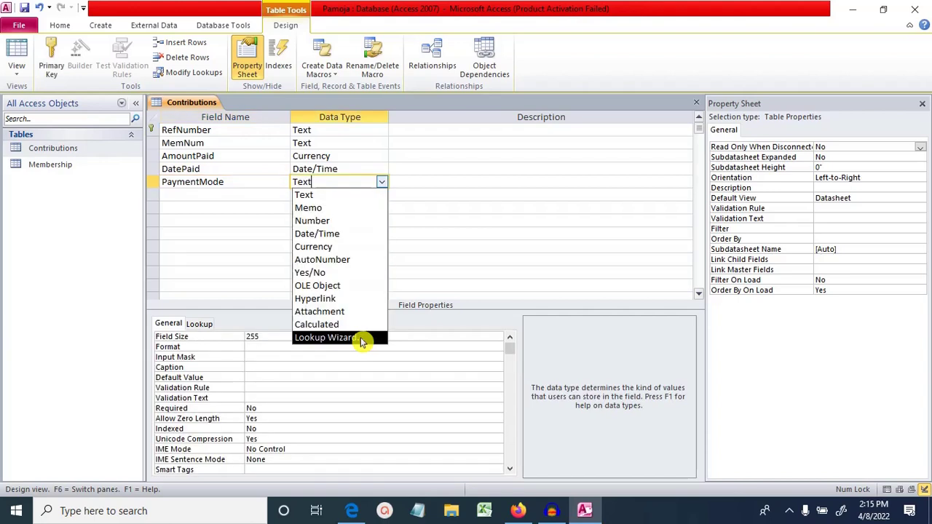
left_click(359, 339)
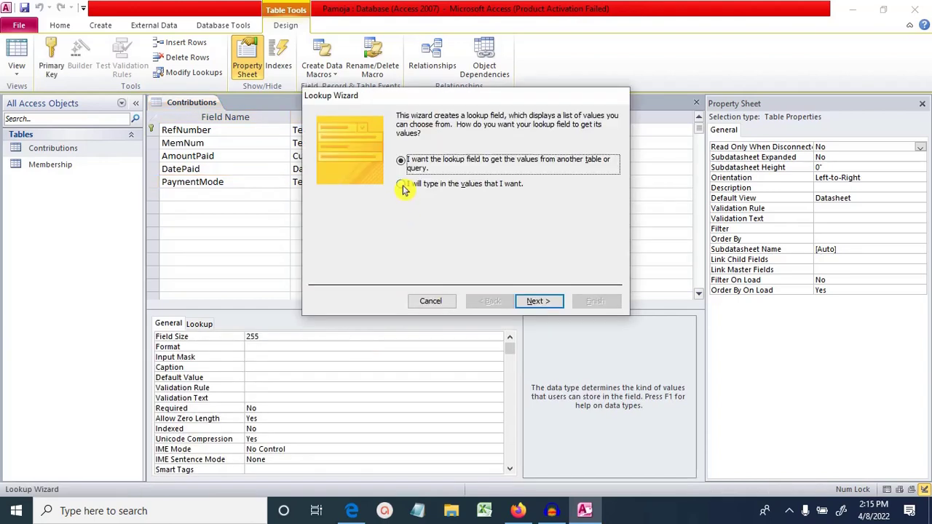
left_click(402, 187)
left_click(540, 302)
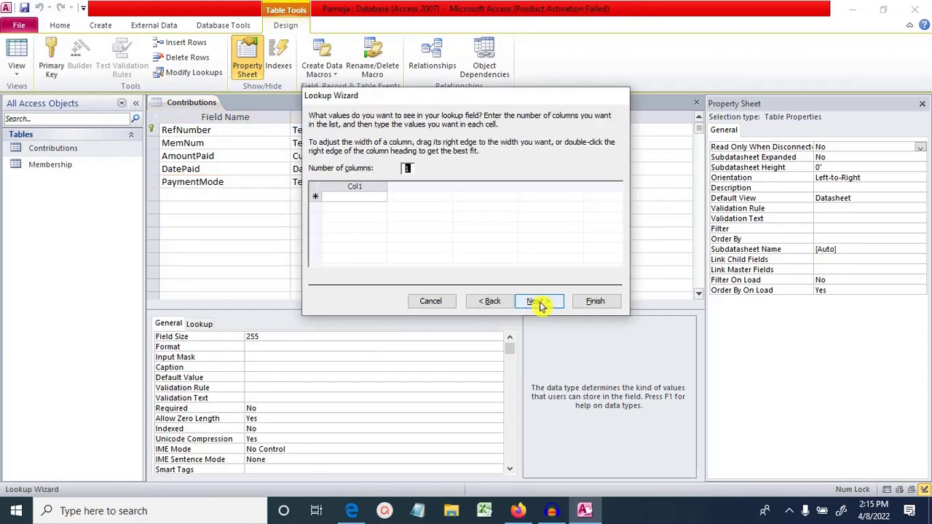
Step: Enter Cheque, Cash and Mobile Money as the values in the single lookup column
left_click(344, 201)
left_click(345, 197)
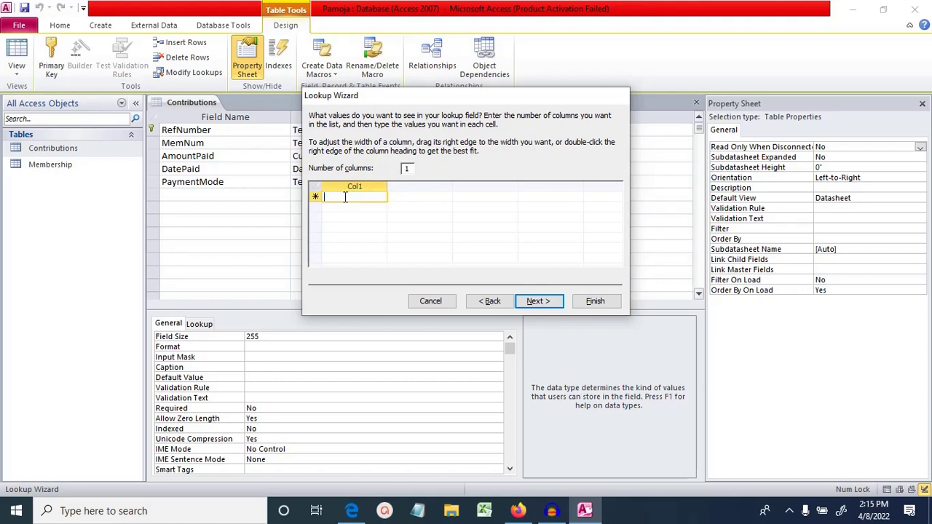
type("Cash")
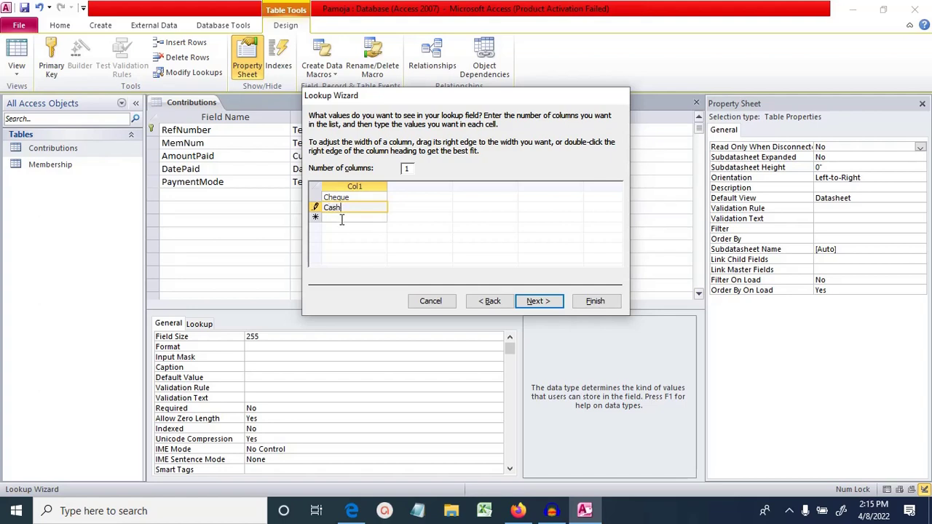
key("Return")
type("Mobile Mone")
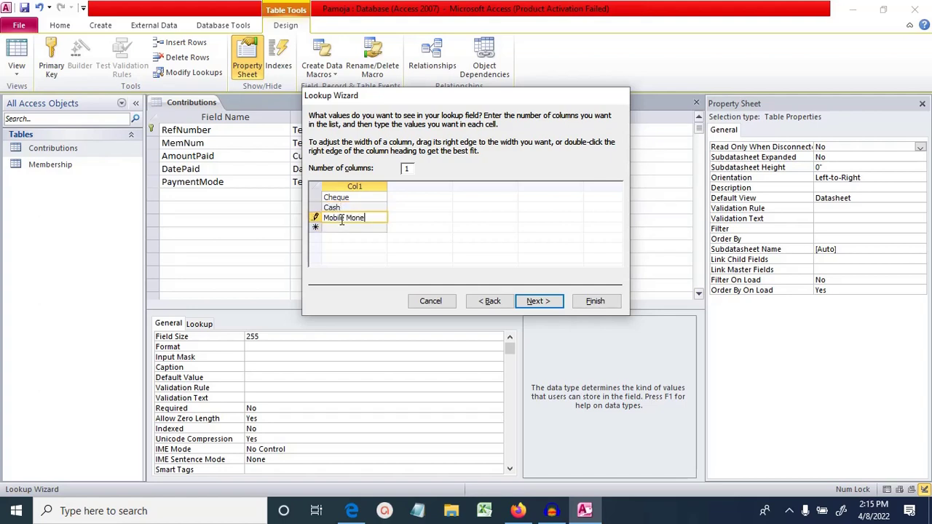
type("y")
Step: Limit PaymentMode entries to the list, keep the PaymentMode label and finish the Lookup Wizard
left_click(539, 301)
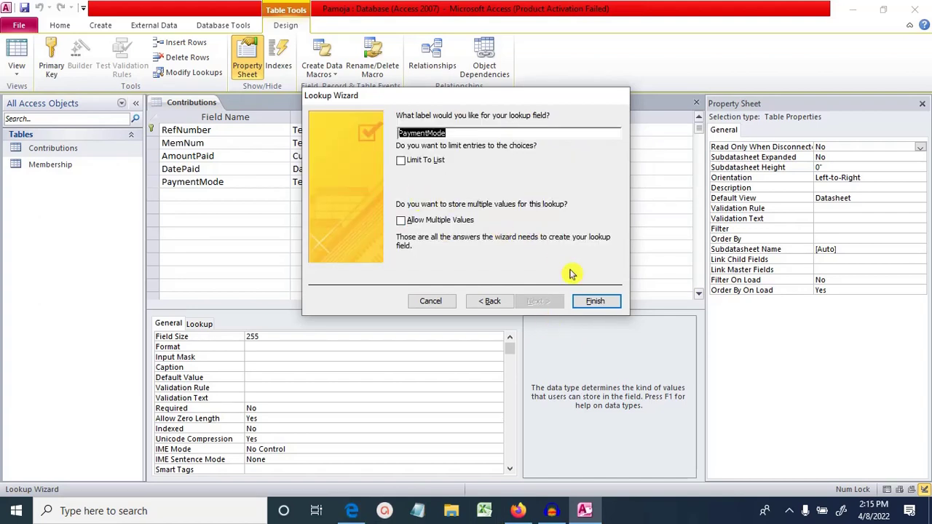
left_click(401, 161)
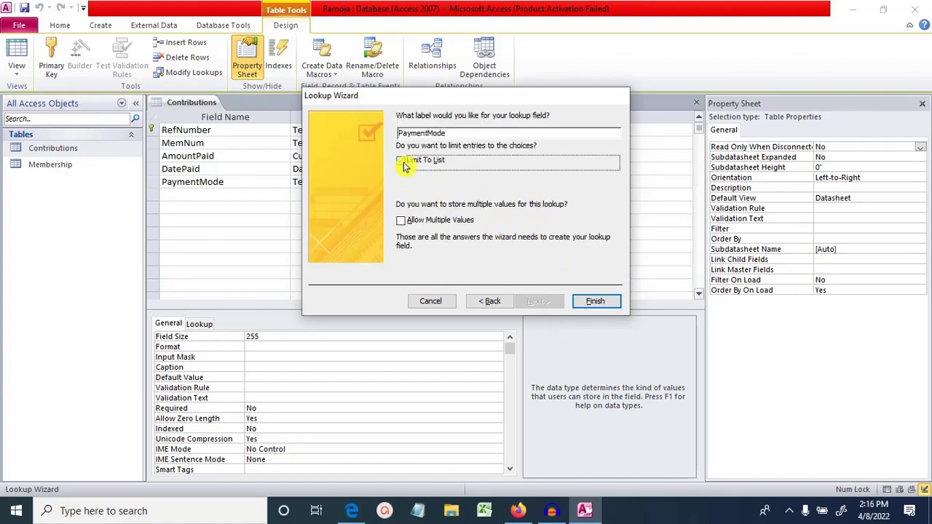
left_click(593, 301)
Step: Compare the fields with the exam PDF, then save the Contributions table and check the PaymentMode lookup list in Datasheet View
key("alt+Tab")
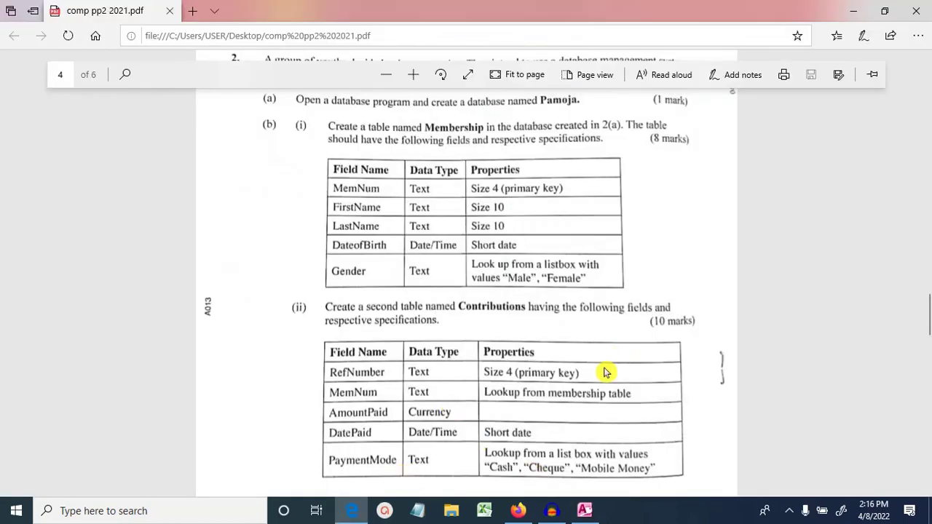
key("alt+Tab")
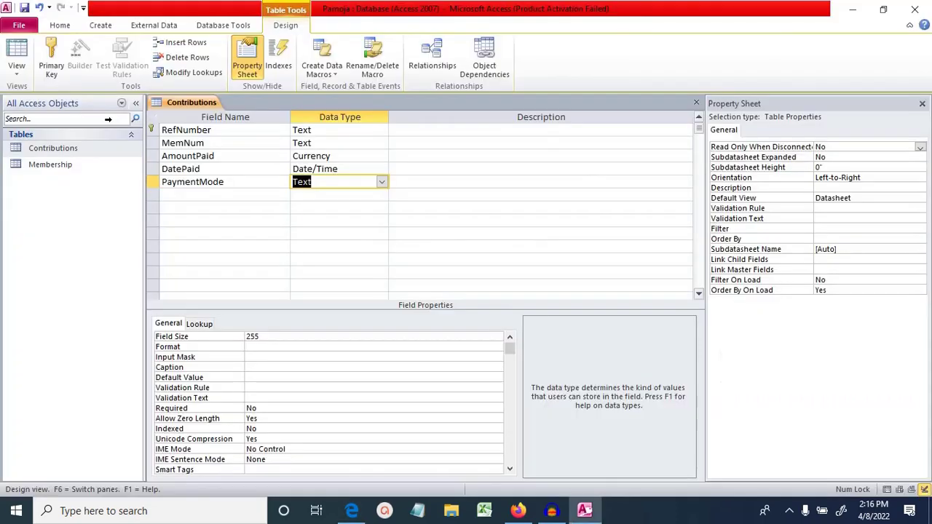
left_click(16, 51)
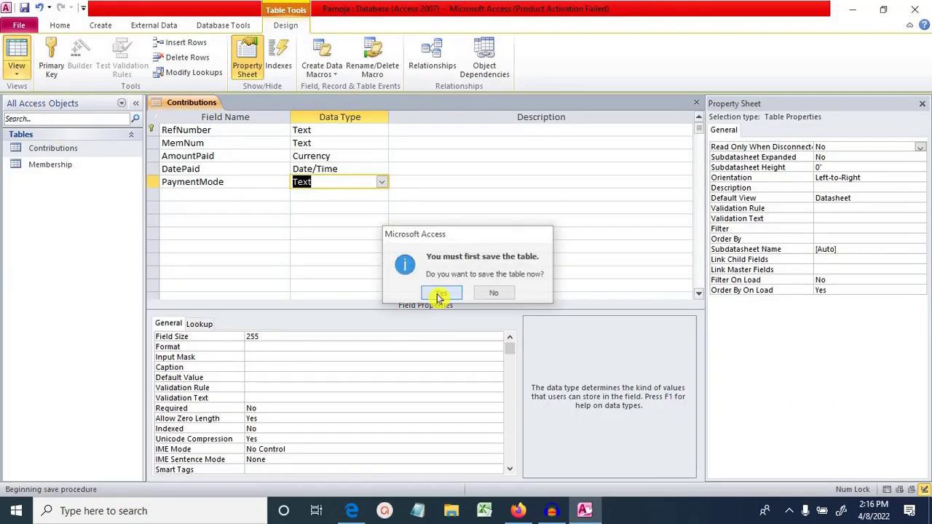
left_click(439, 297)
left_click(458, 136)
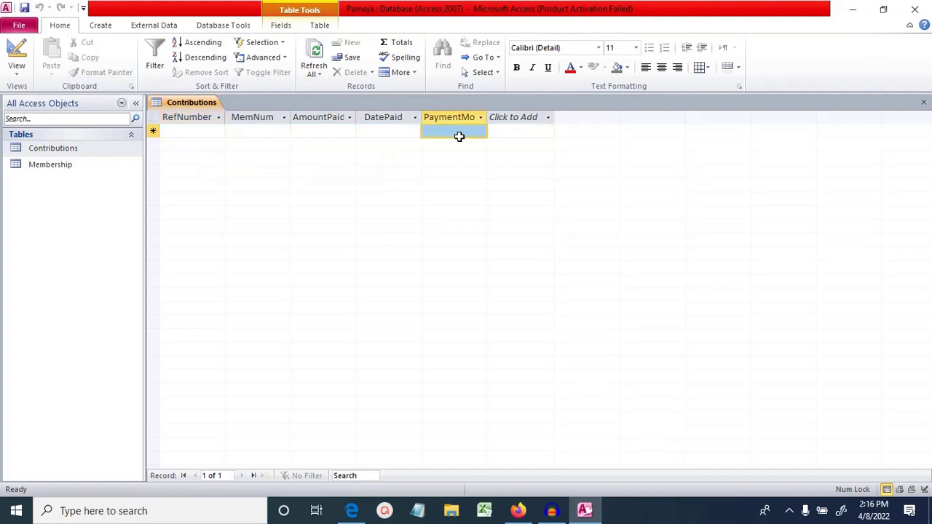
left_click(482, 135)
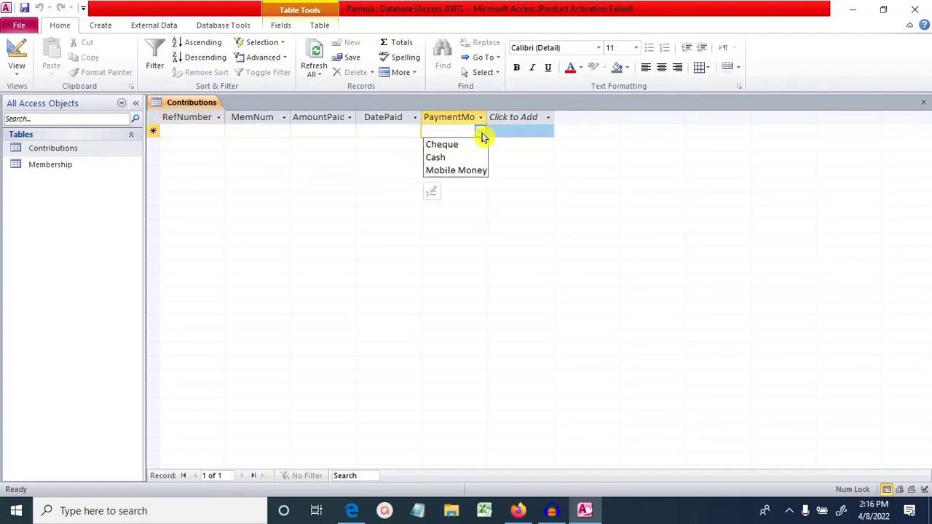
left_click(483, 135)
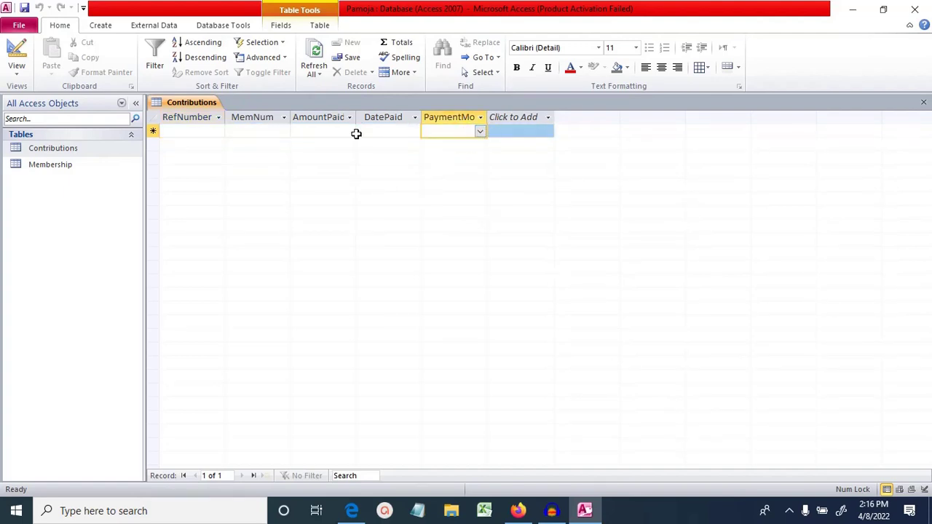
left_click(480, 132)
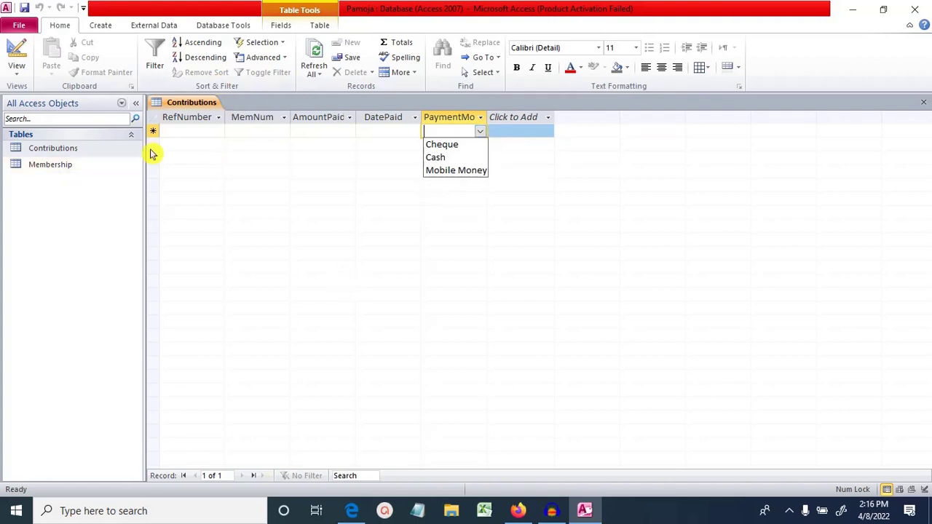
Step: Switch to the exam PDF and read the next tasks on the table relationship, the forms and the data entry
left_click(314, 518)
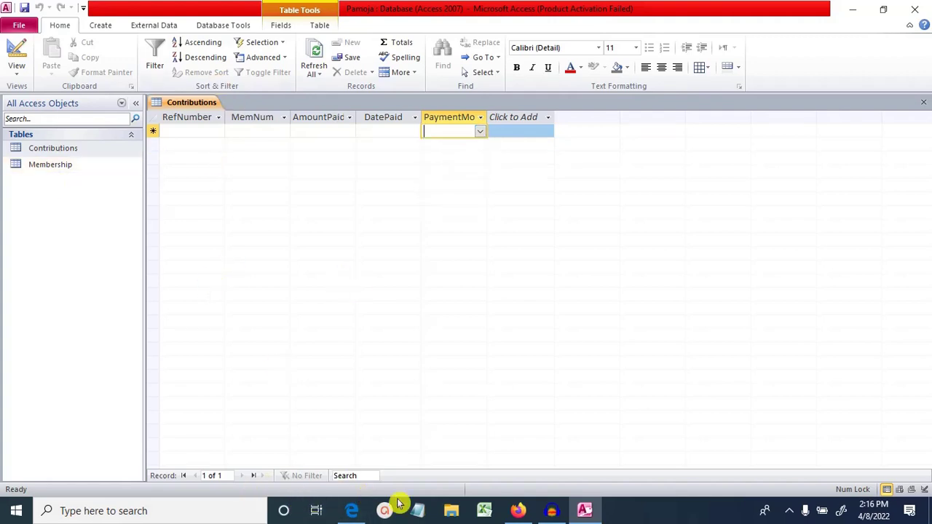
left_click(352, 511)
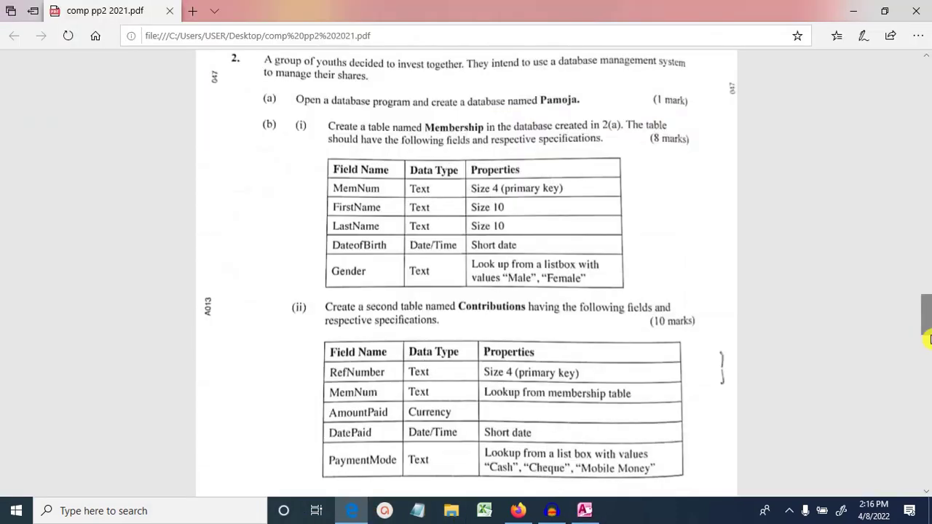
left_click_drag(929, 311, 928, 350)
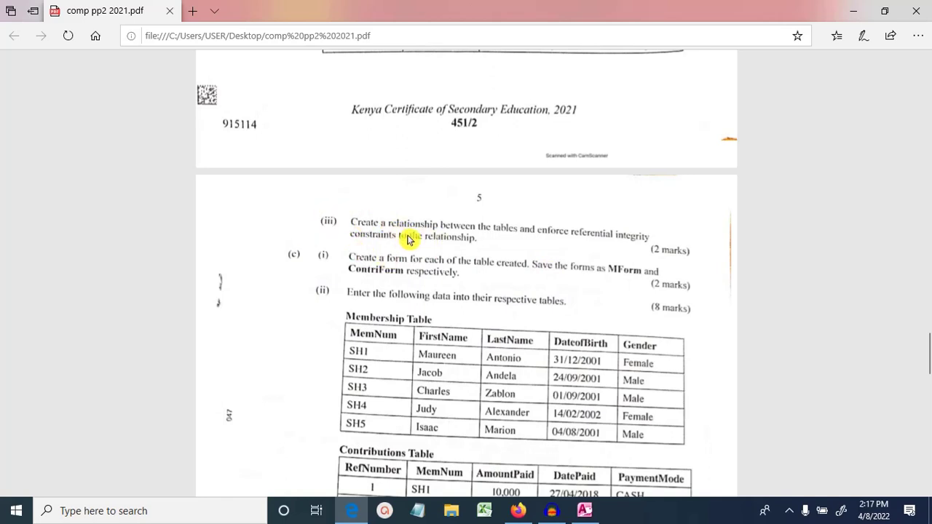
left_click(591, 516)
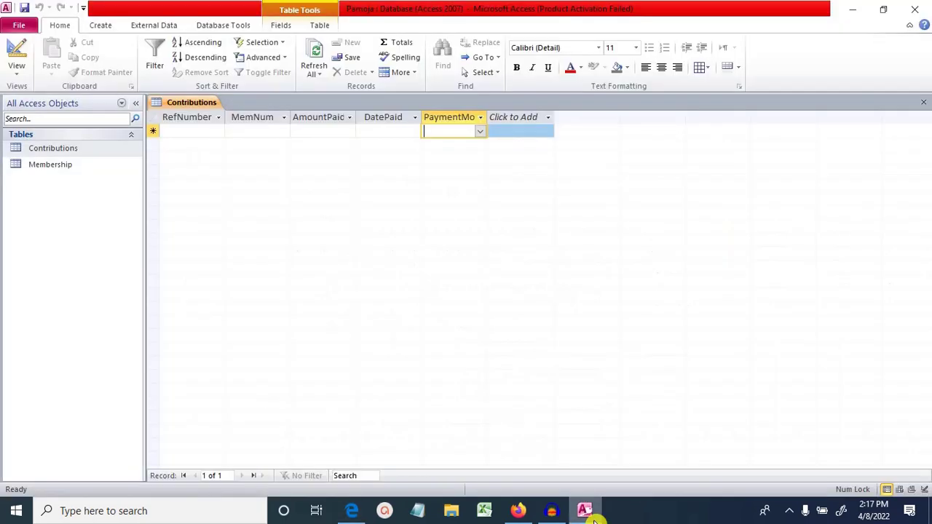
right_click(186, 104)
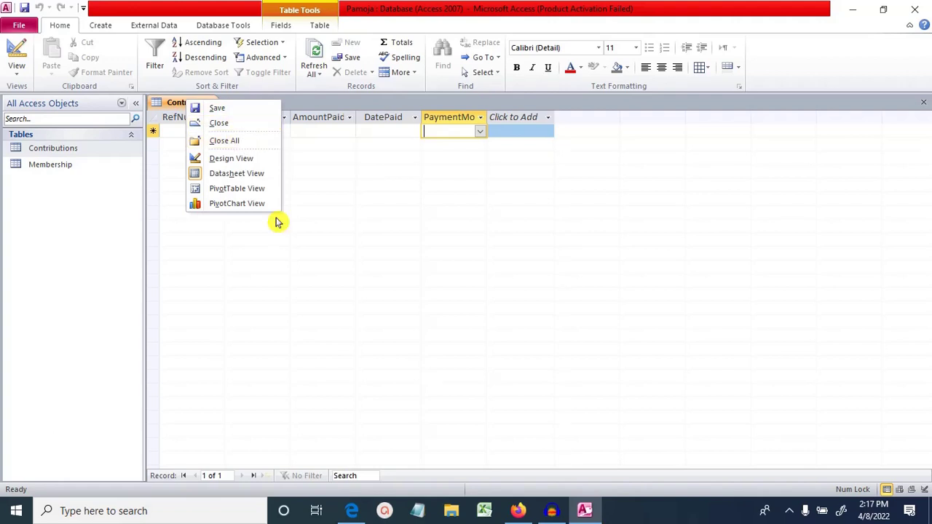
left_click(351, 513)
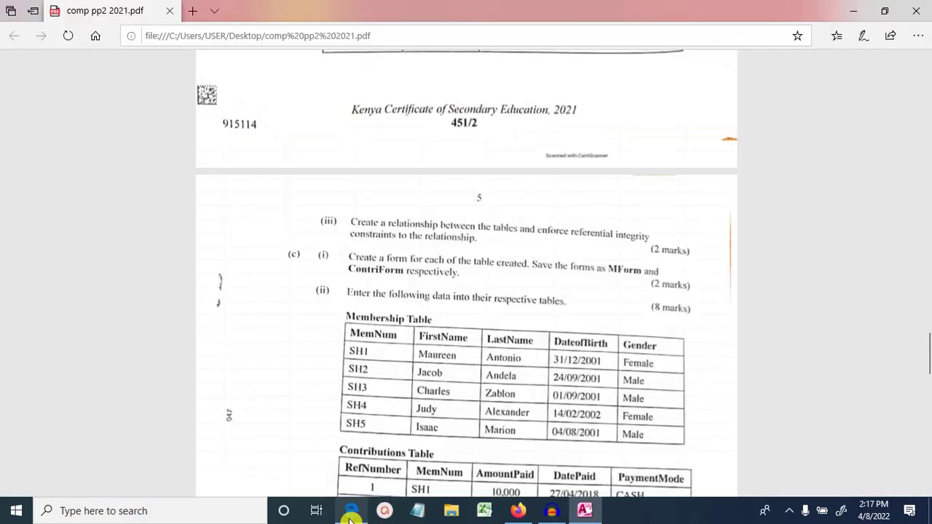
left_click_drag(928, 357, 928, 300)
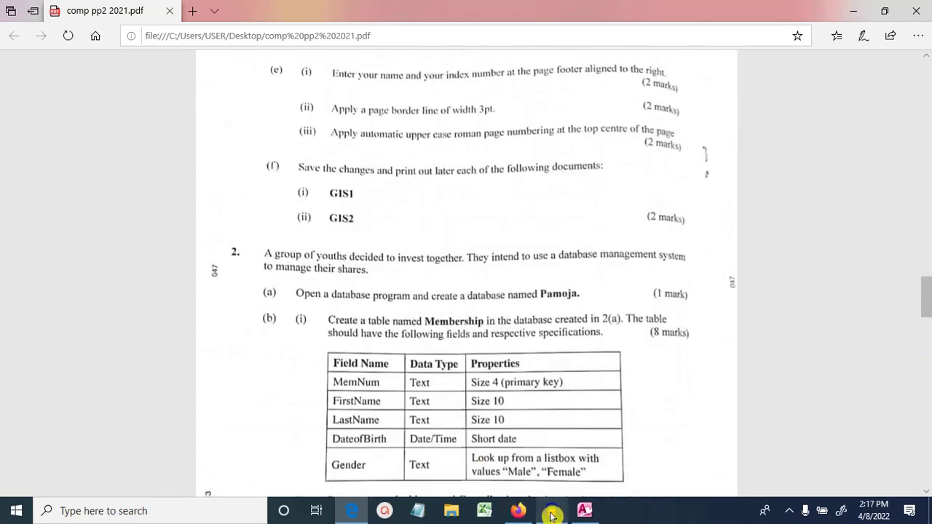
Step: Return to Access and close the open Contributions table
left_click(586, 513)
right_click(182, 101)
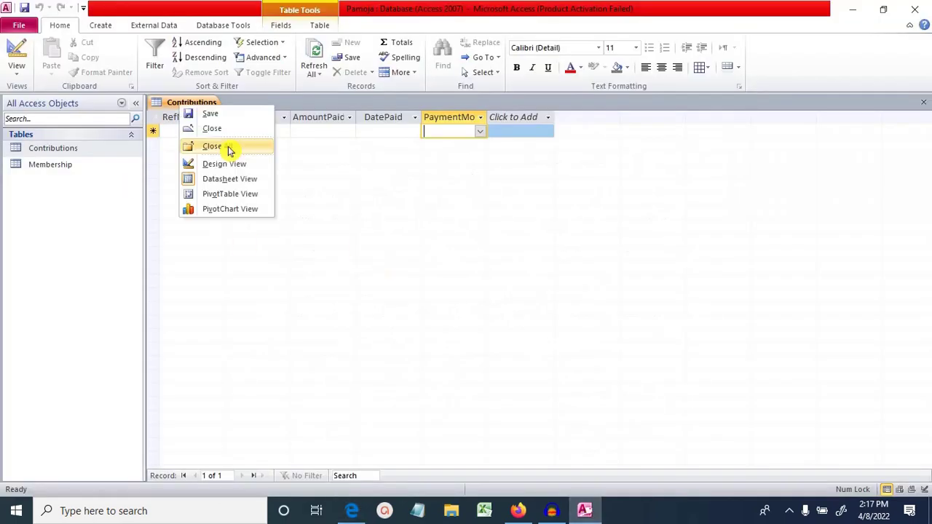
left_click(228, 148)
Step: Open the Relationships window and add the Contributions and Membership tables to it
left_click(217, 24)
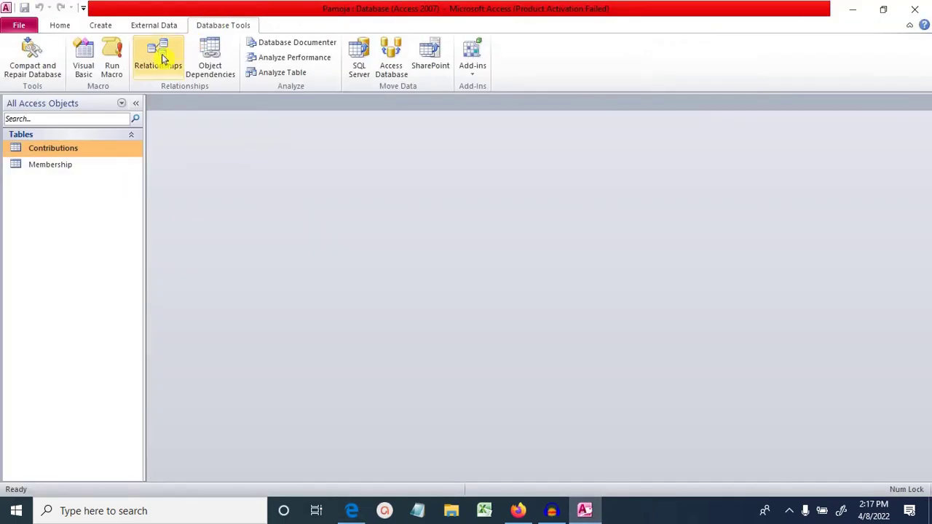
left_click(160, 58)
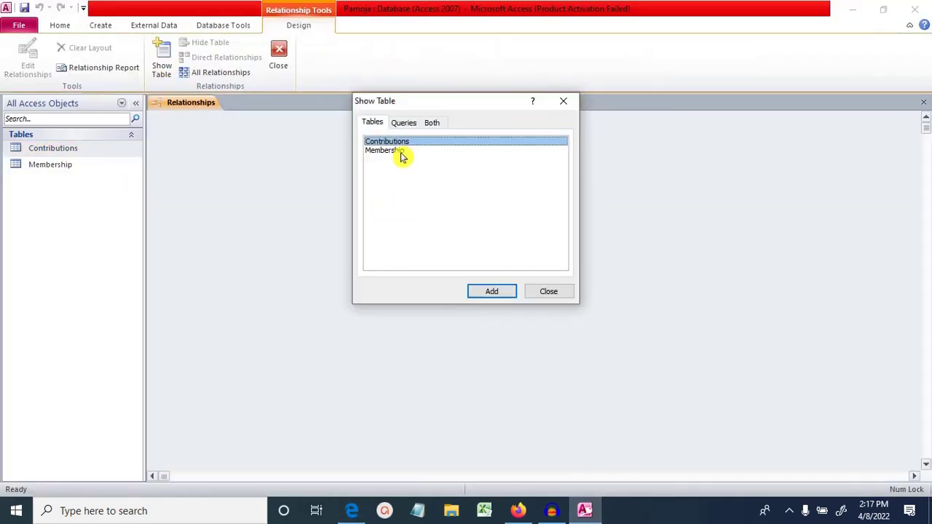
left_click(502, 289)
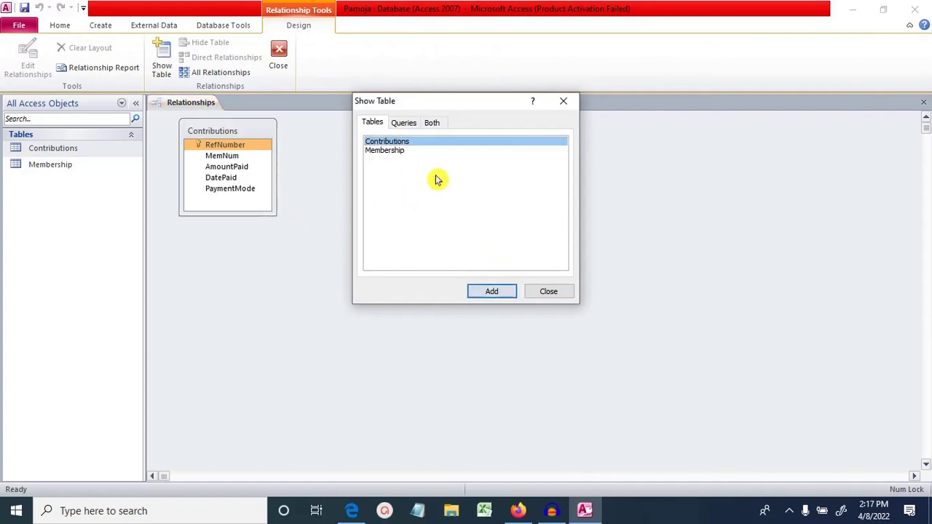
left_click(393, 151)
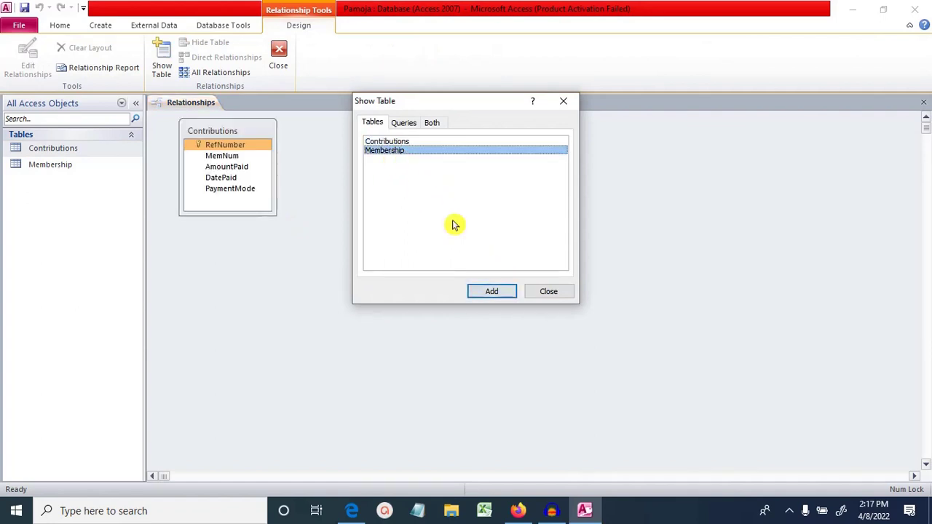
left_click(492, 292)
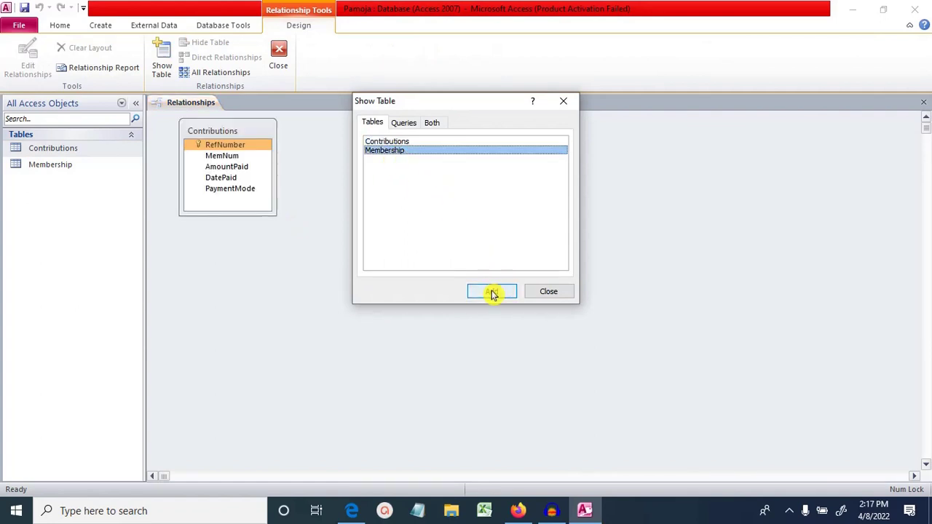
left_click(550, 292)
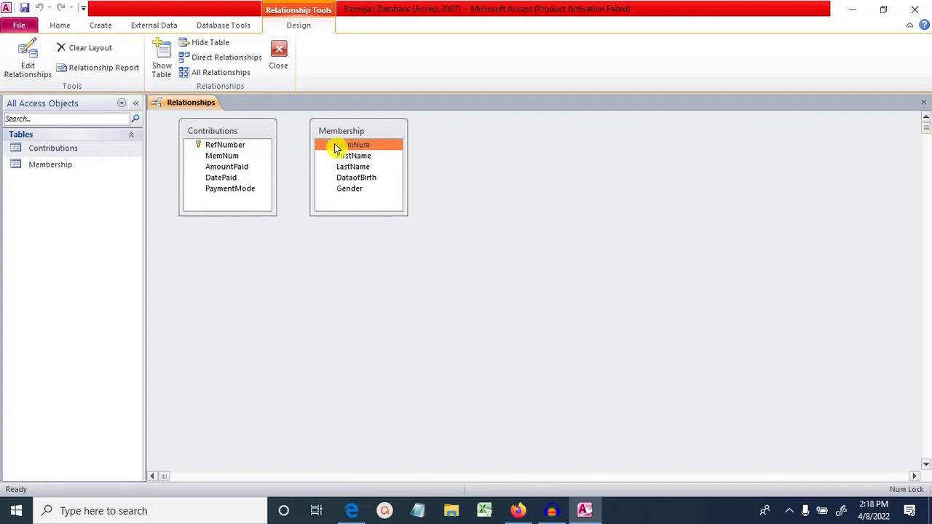
Step: Create a relationship from Membership's MemNum to Contributions' MemNum with referential integrity enforced, and close the Relationships window, saving its layout
left_click_drag(340, 147, 236, 147)
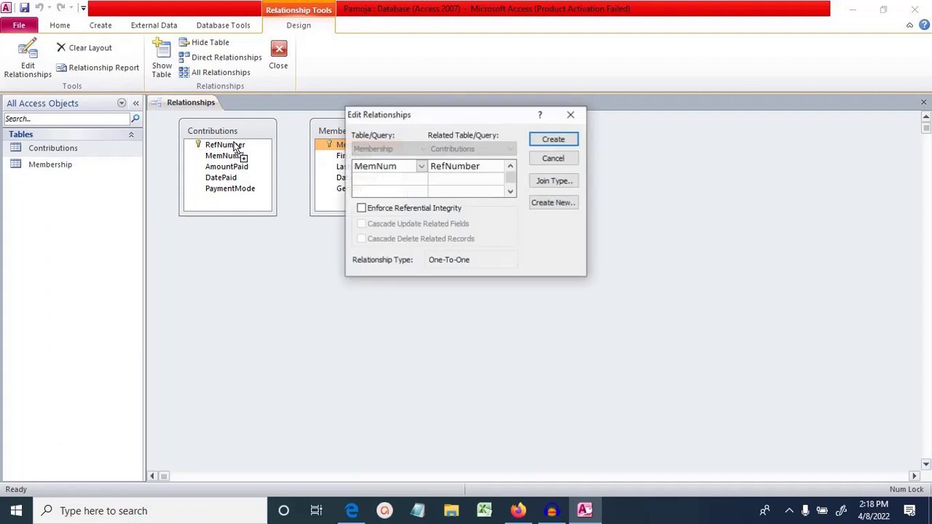
left_click(490, 166)
left_click(498, 167)
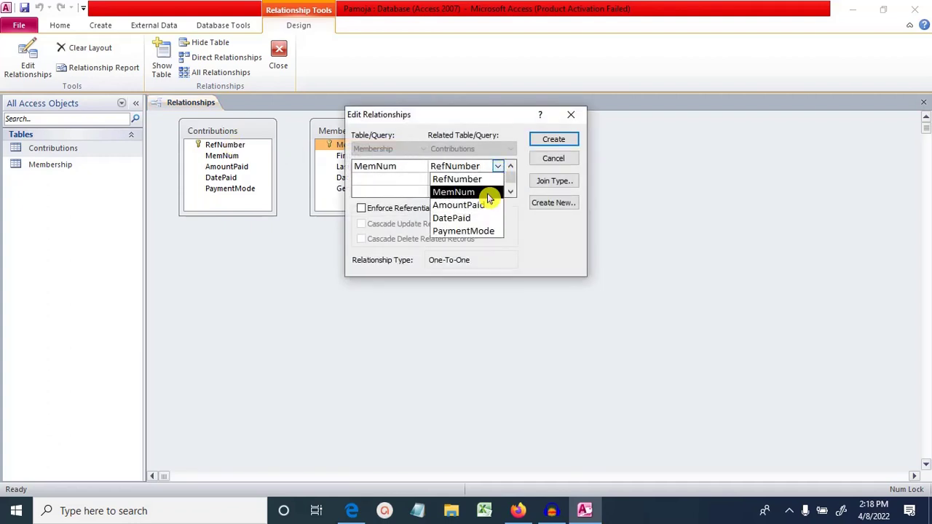
left_click(486, 192)
left_click(362, 209)
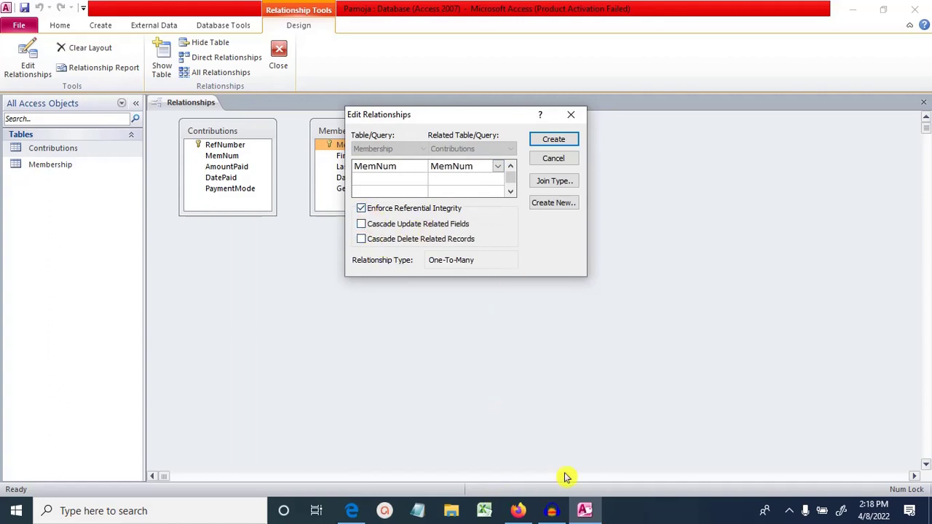
left_click(553, 139)
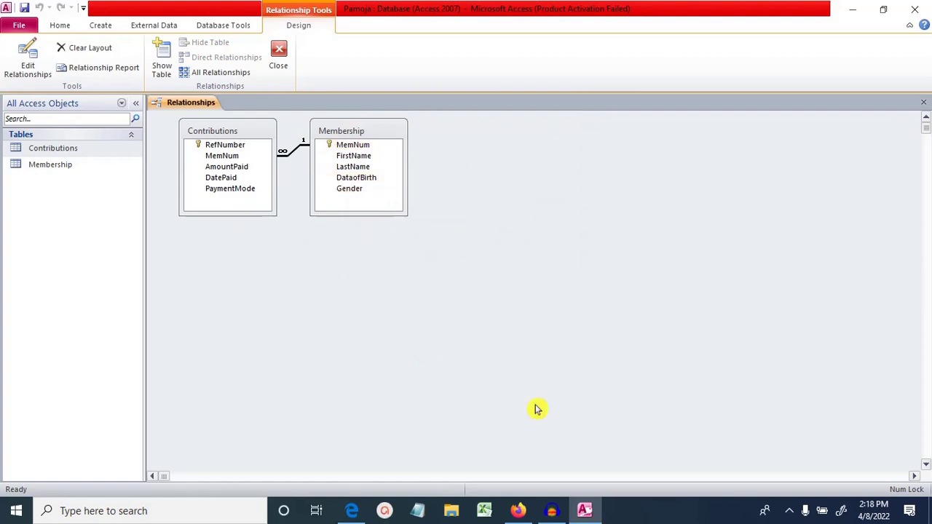
key("ctrl+w")
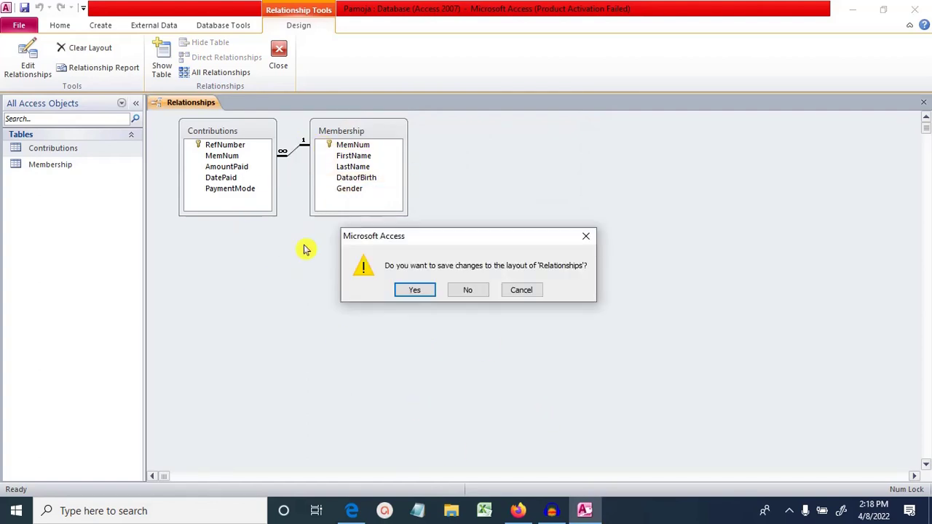
left_click(416, 290)
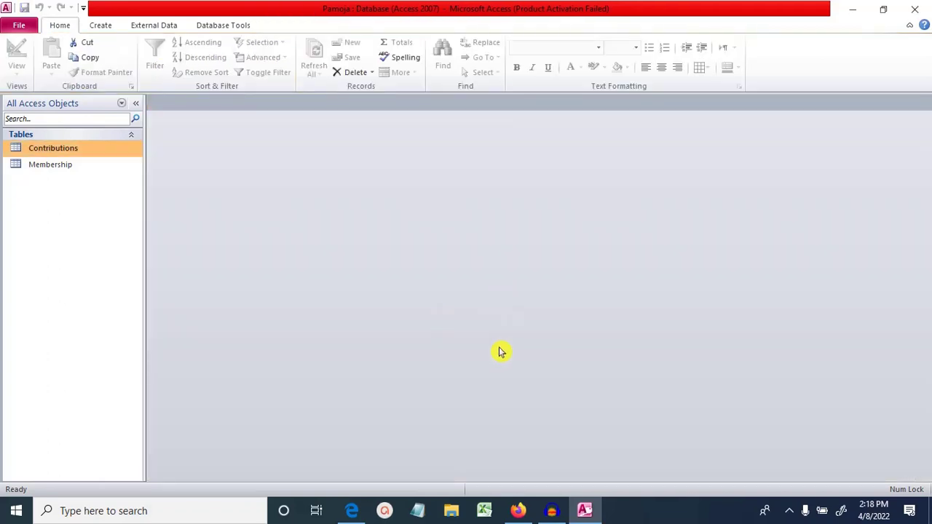
Step: Switch to the exam PDF and read task (c)(i) on creating a form for each table
left_click(353, 510)
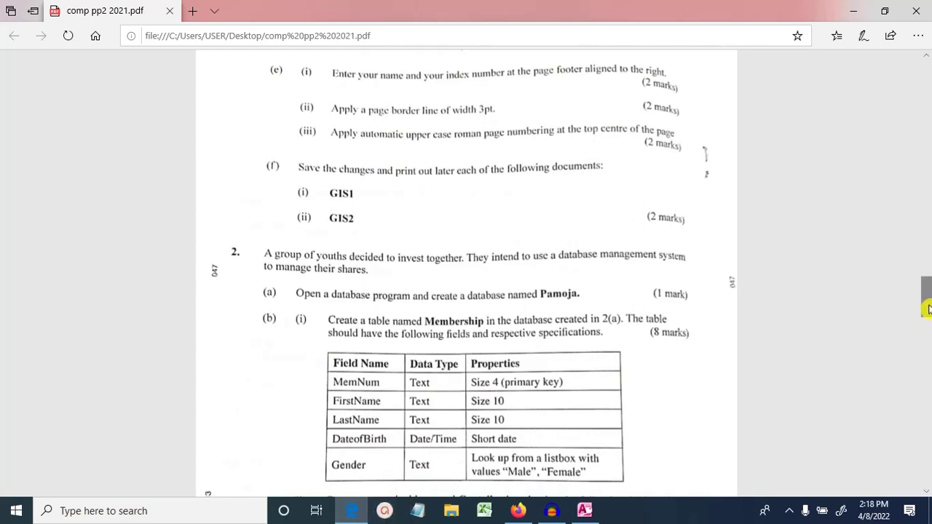
left_click(928, 336)
mouse_move(928, 339)
left_mouse_down()
mouse_move(923, 316)
mouse_move(922, 324)
left_mouse_up()
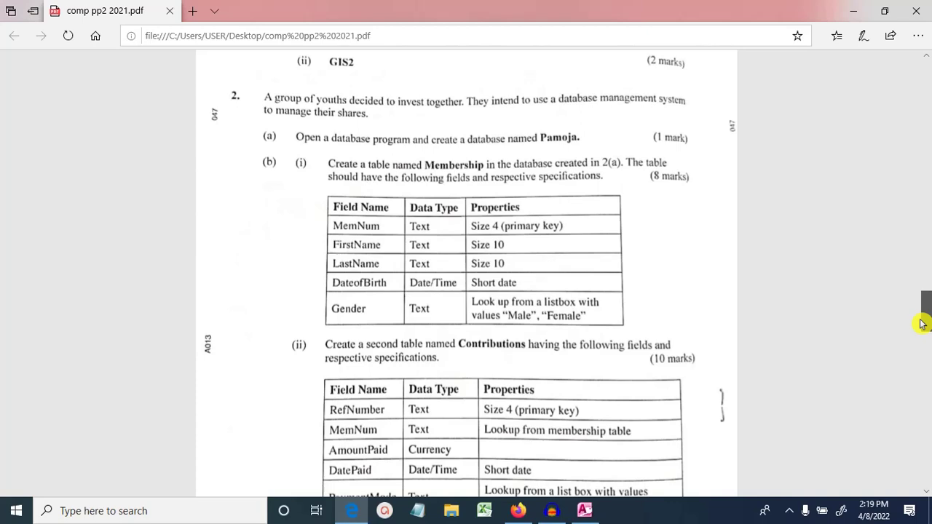
left_click_drag(921, 324, 927, 343)
scroll(397, 318, "down", 2)
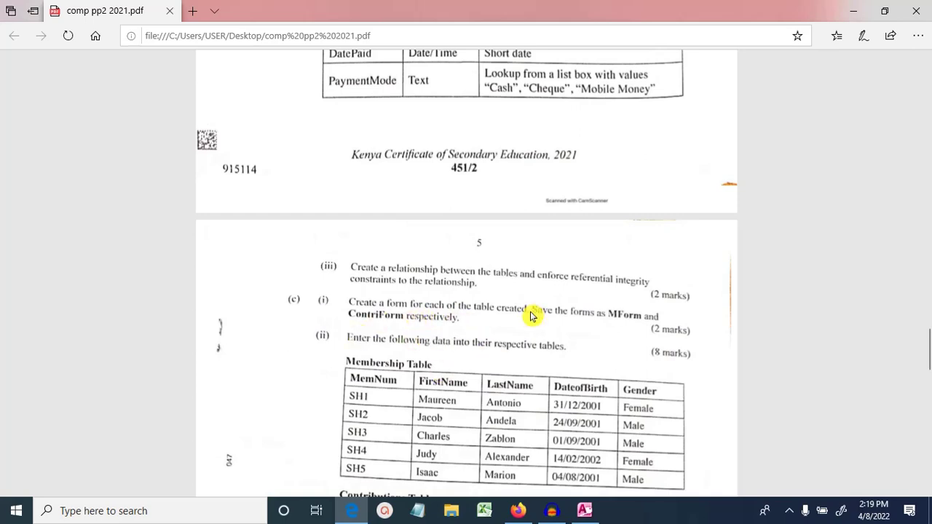
Step: Return to Access, start a new form in Design View, and list the Membership table's fields for adding to it
left_click(584, 511)
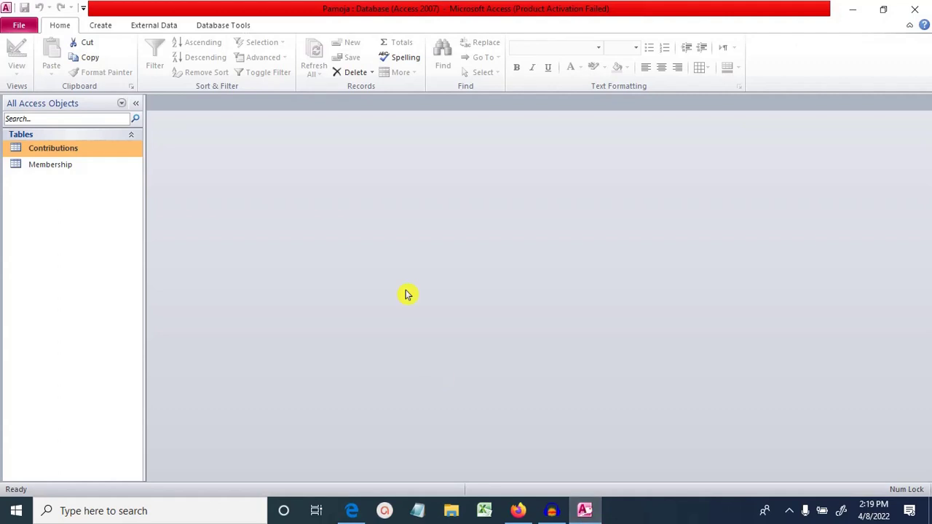
left_click(76, 145)
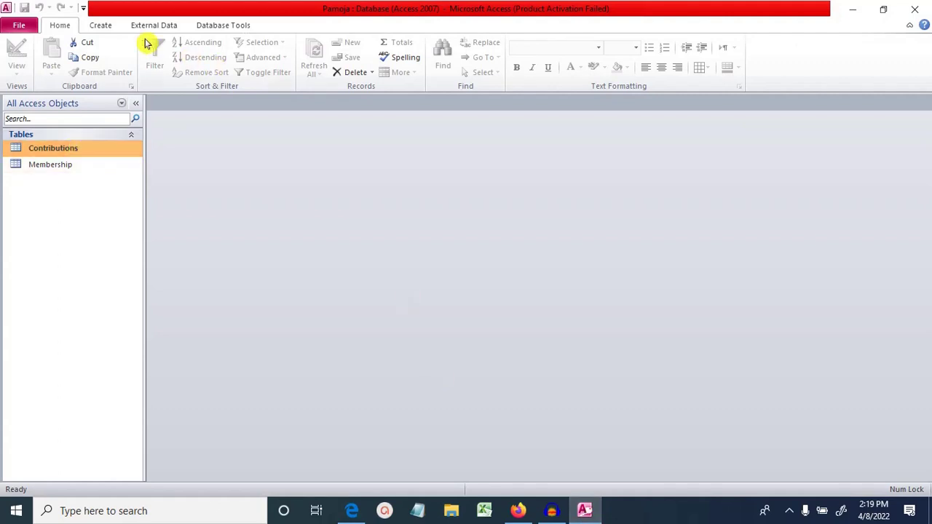
left_click(101, 27)
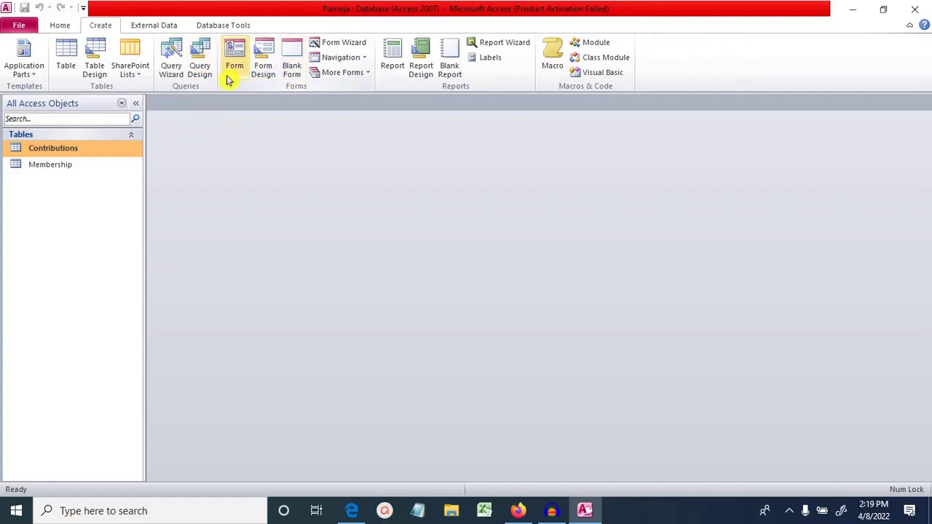
left_click(265, 66)
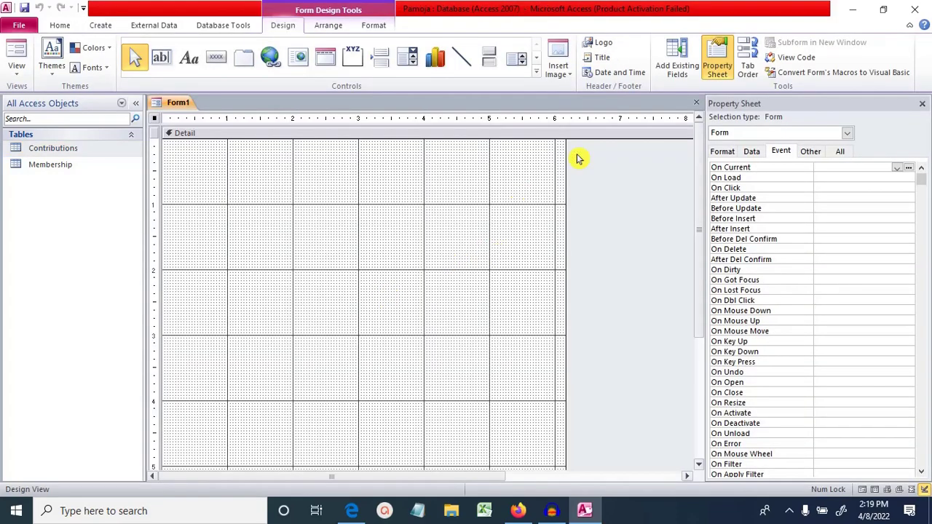
left_click(680, 67)
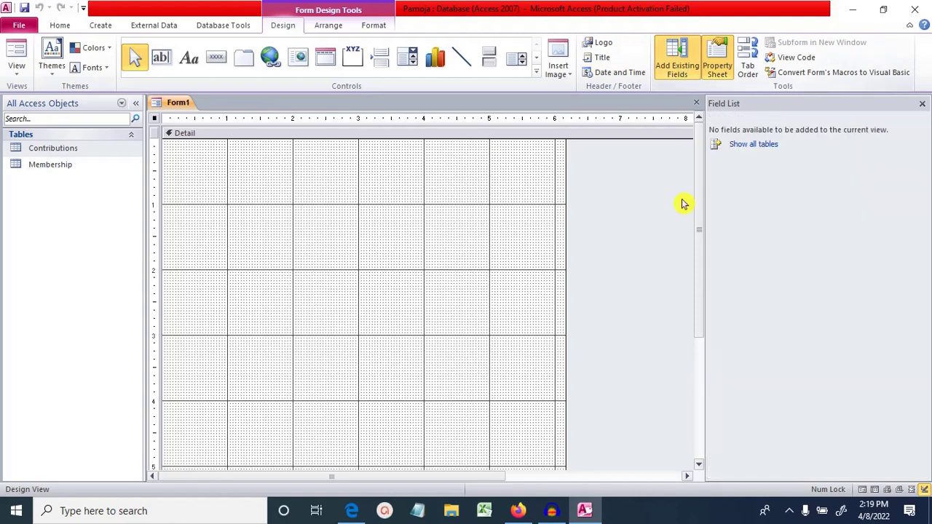
left_click(741, 145)
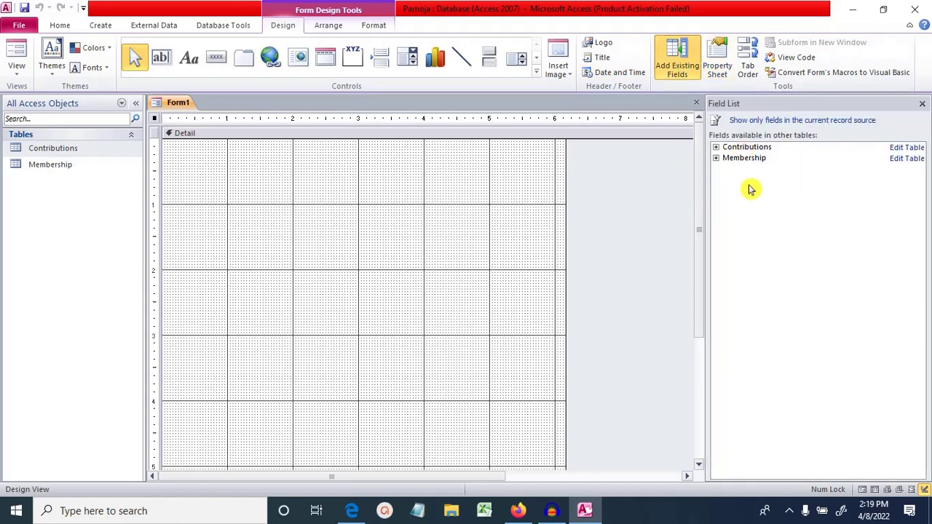
left_click(716, 158)
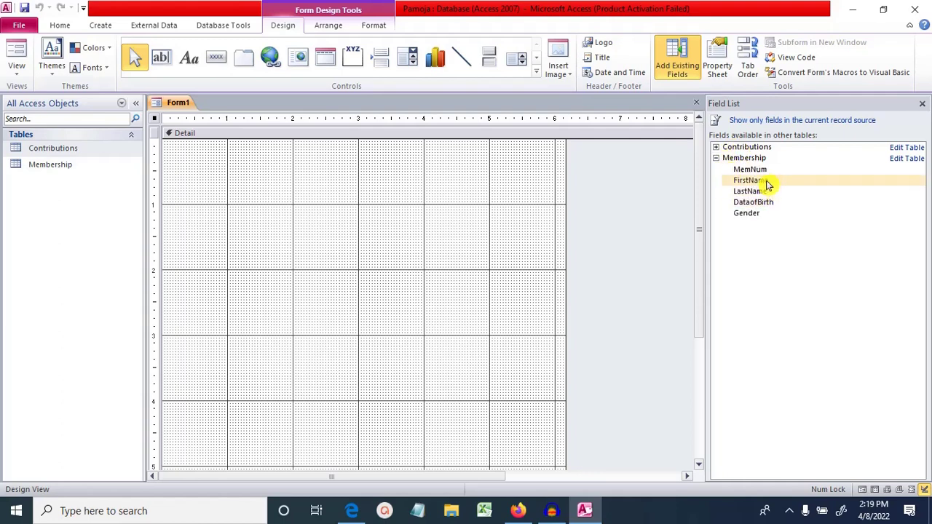
Step: Place the Membership fields MemNum, FirstName, LastName, DataofBirth and Gender one below another in the form's Detail section
left_click_drag(759, 173, 247, 205)
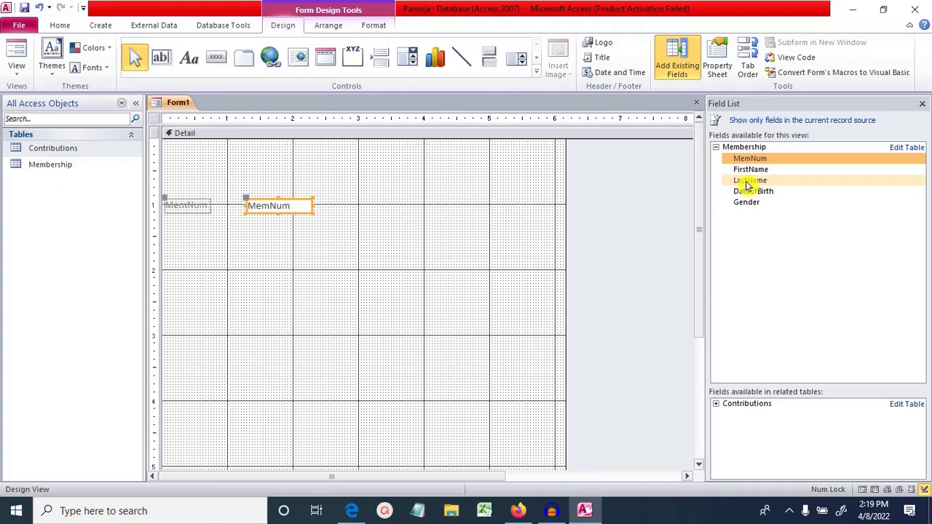
left_click_drag(759, 172, 539, 236)
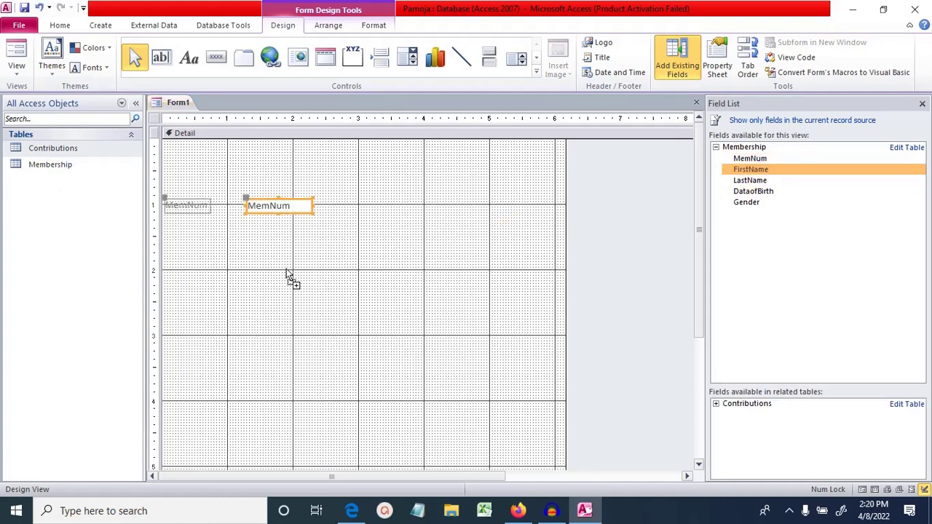
left_click_drag(195, 240, 191, 233)
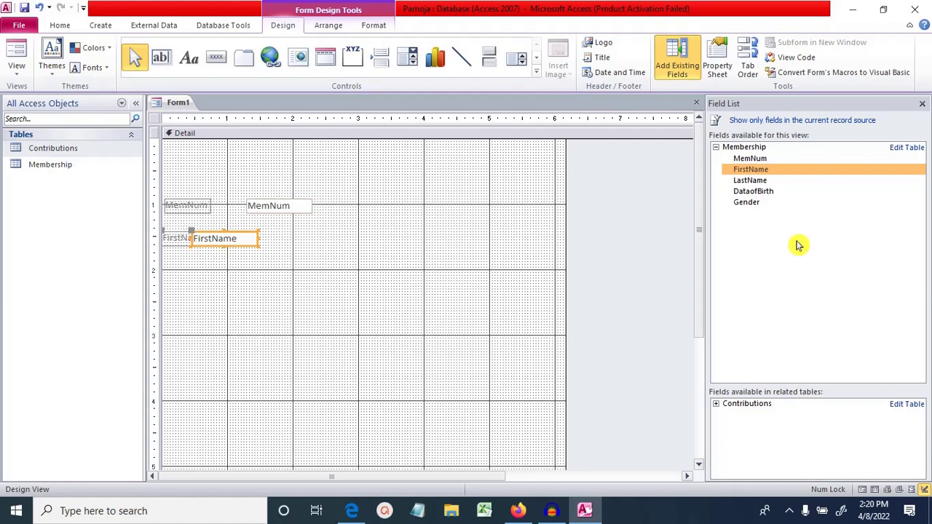
left_click_drag(759, 180, 196, 265)
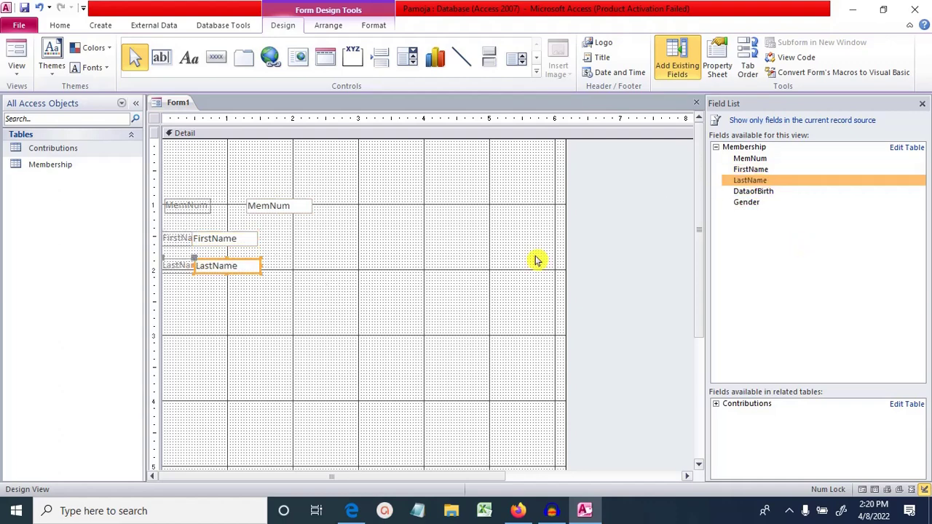
left_click_drag(772, 193, 194, 297)
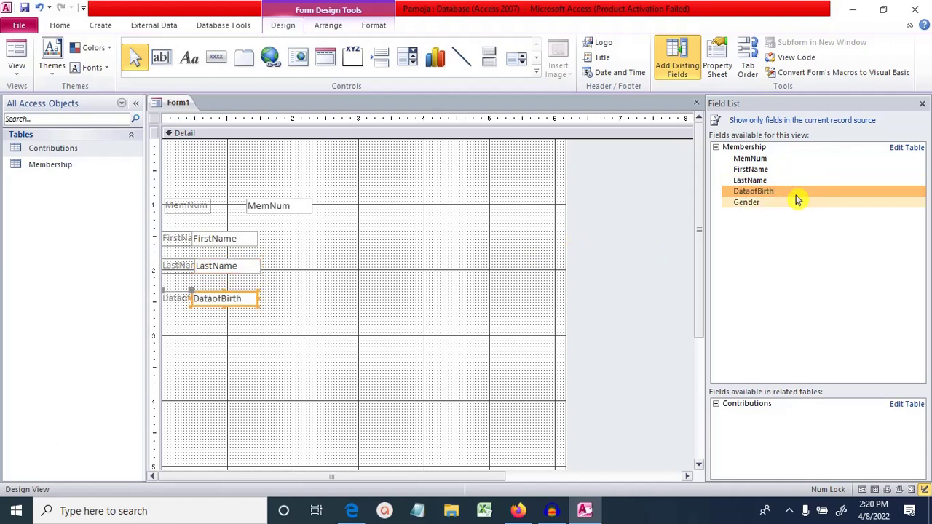
left_click_drag(764, 208, 196, 349)
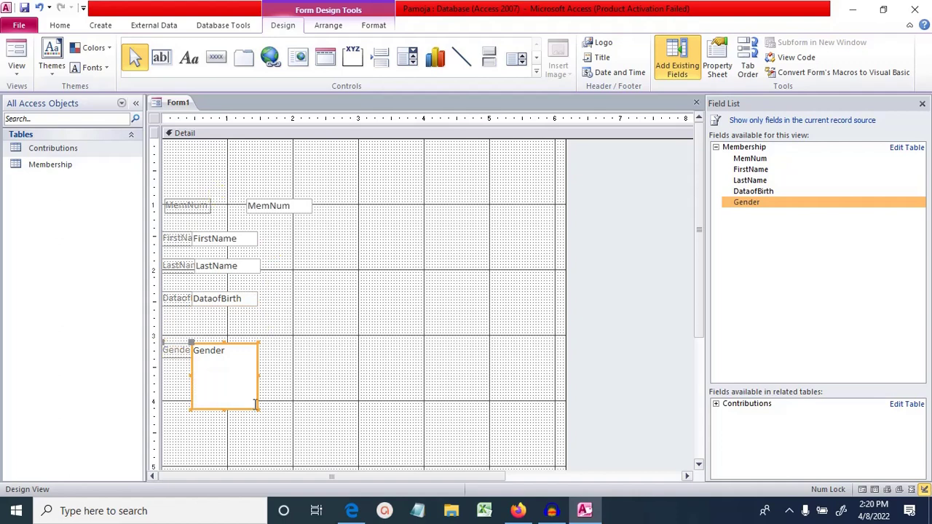
Step: Widen the Gender list box on the form and reduce its height to a single line
left_click_drag(258, 374, 294, 373)
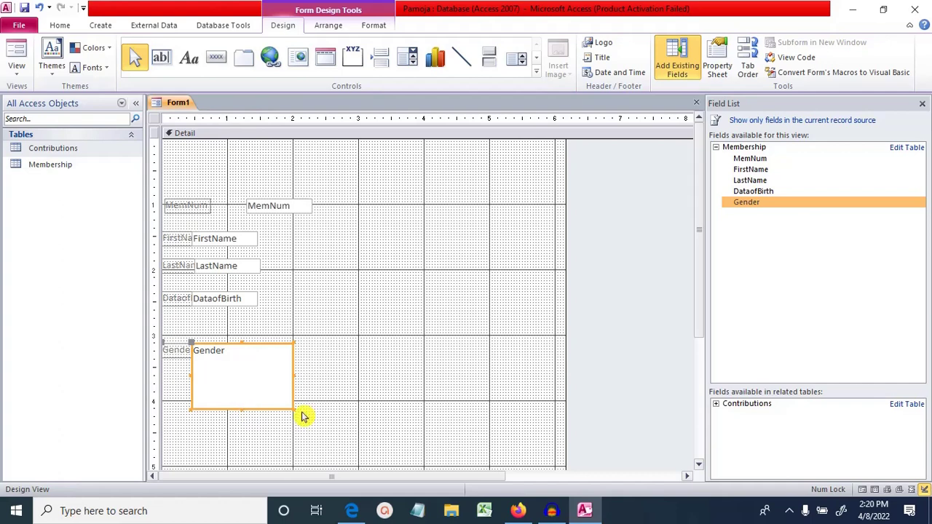
left_click_drag(293, 409, 290, 350)
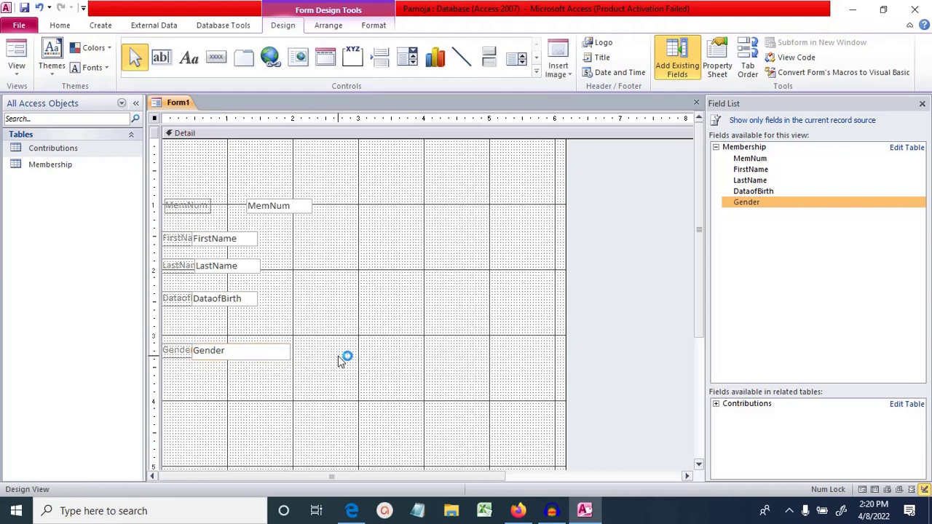
left_click(254, 378)
Step: Preview the form in Form View, try scrolling the Gender list, and return to Design View
right_click(190, 104)
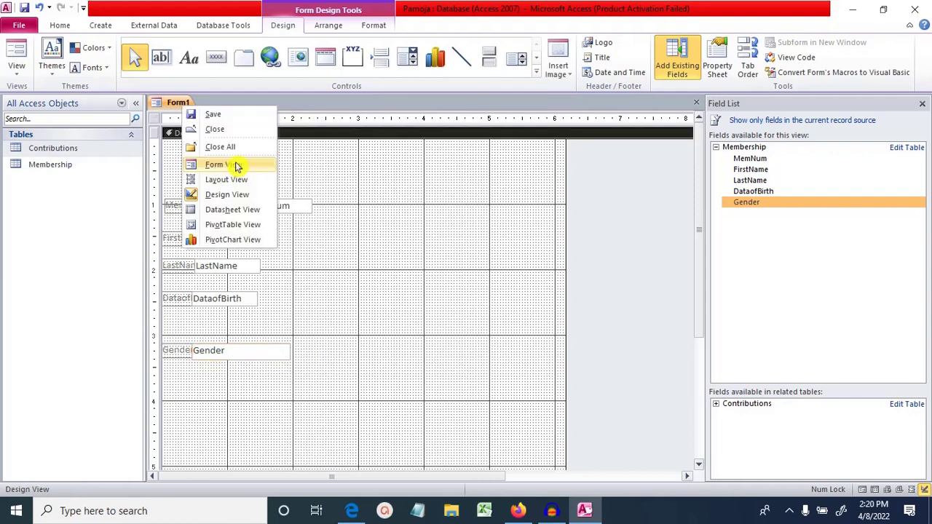
left_click(227, 160)
left_click(281, 328)
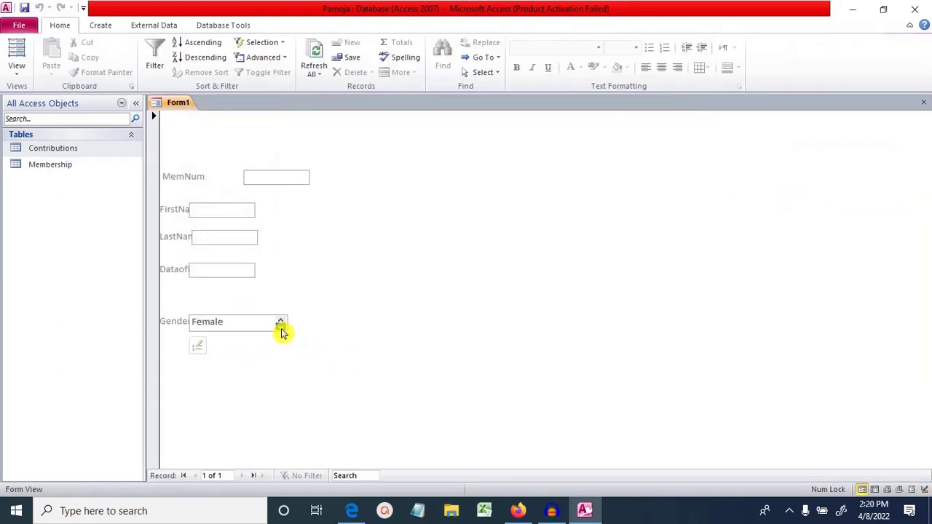
left_click(15, 46)
left_click(352, 336)
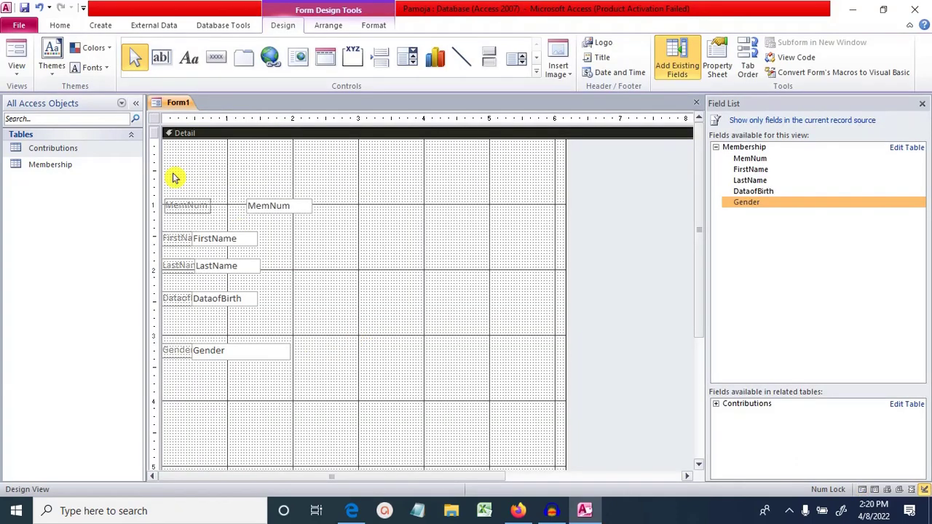
Step: Arrange all the form's labels and fields in a stacked layout and shift it slightly away from the form's left edge
left_click_drag(172, 171, 334, 401)
left_click(328, 25)
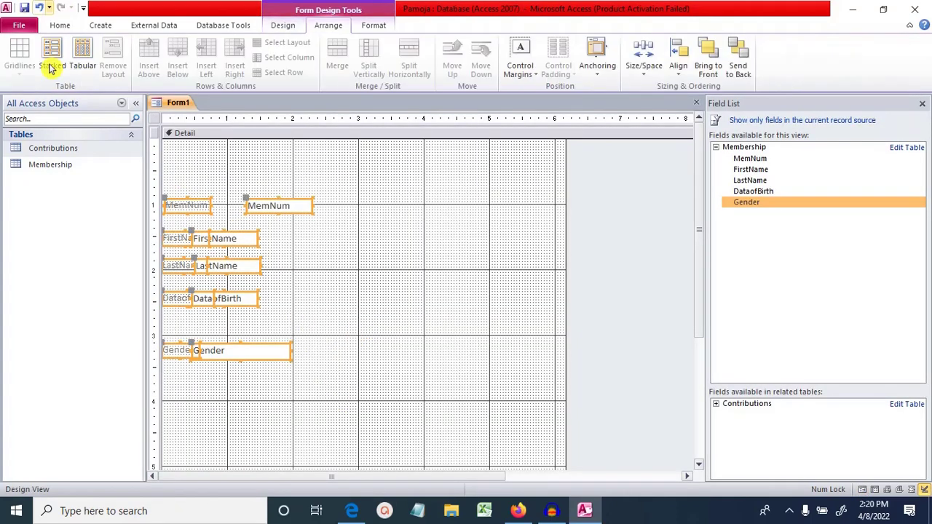
left_click(60, 58)
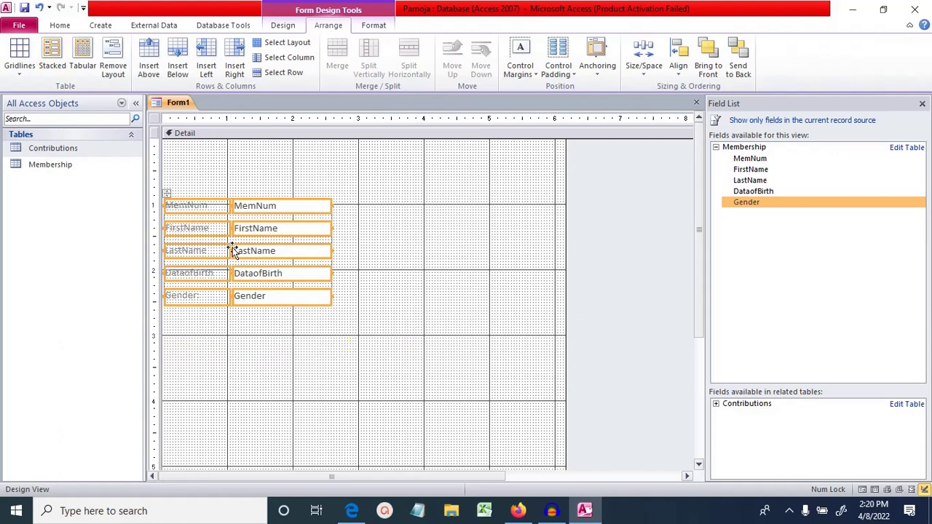
left_click_drag(167, 197, 188, 194)
left_click(398, 338)
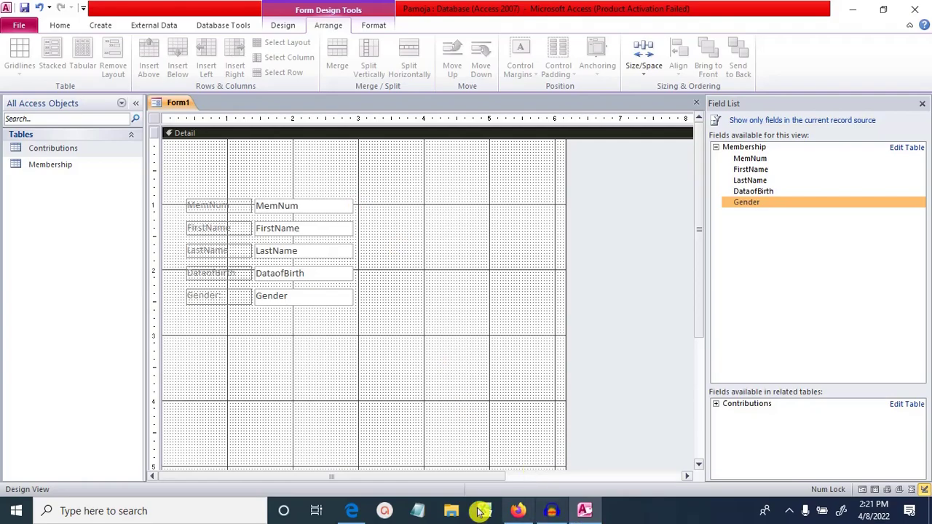
Step: Check the required form name in the exam PDF, and save the Membership form in Access as MForm
left_click(354, 511)
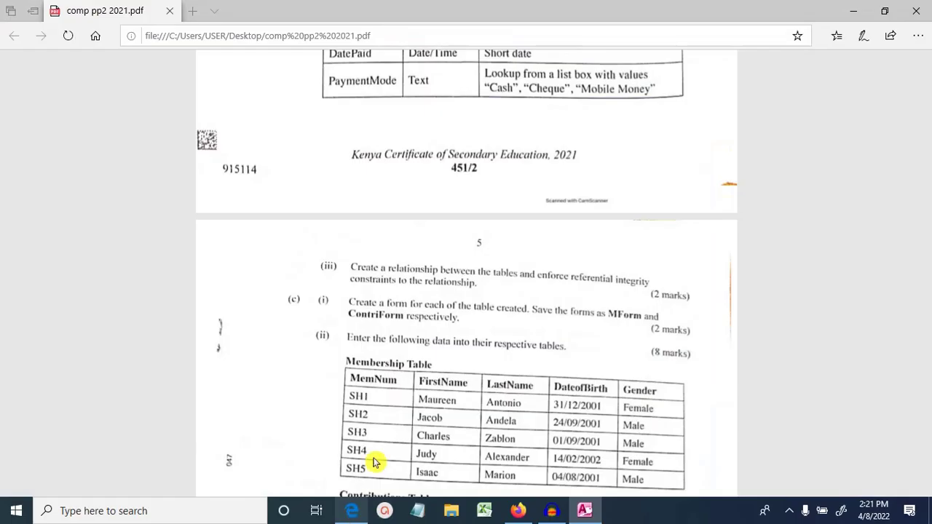
left_click(585, 510)
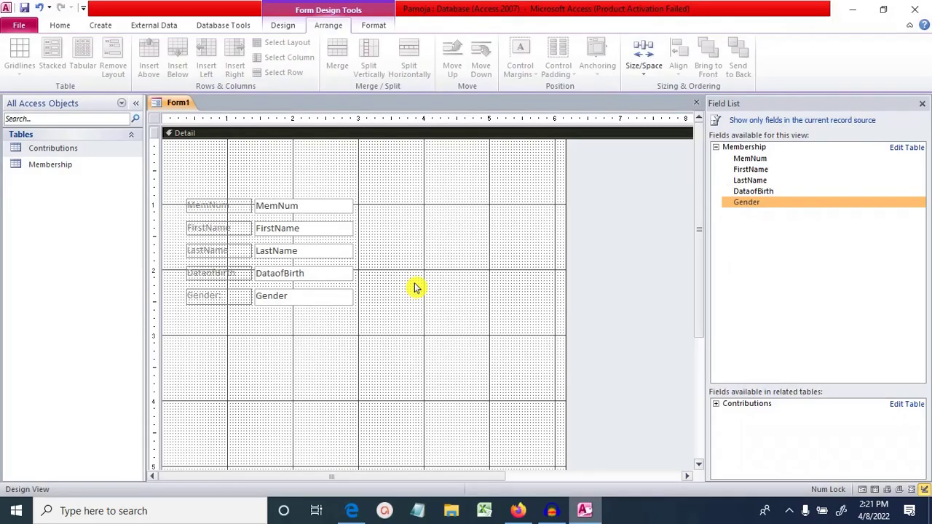
right_click(179, 104)
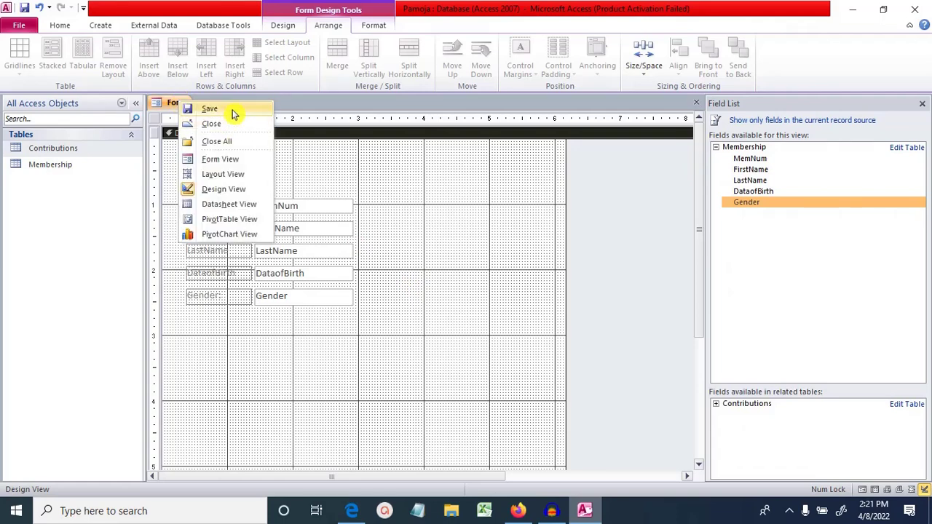
left_click(210, 108)
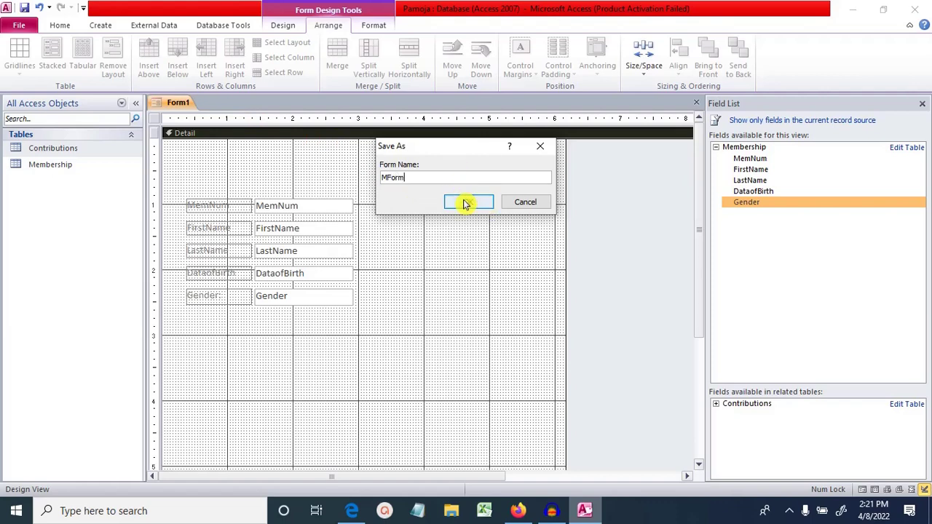
left_click(464, 201)
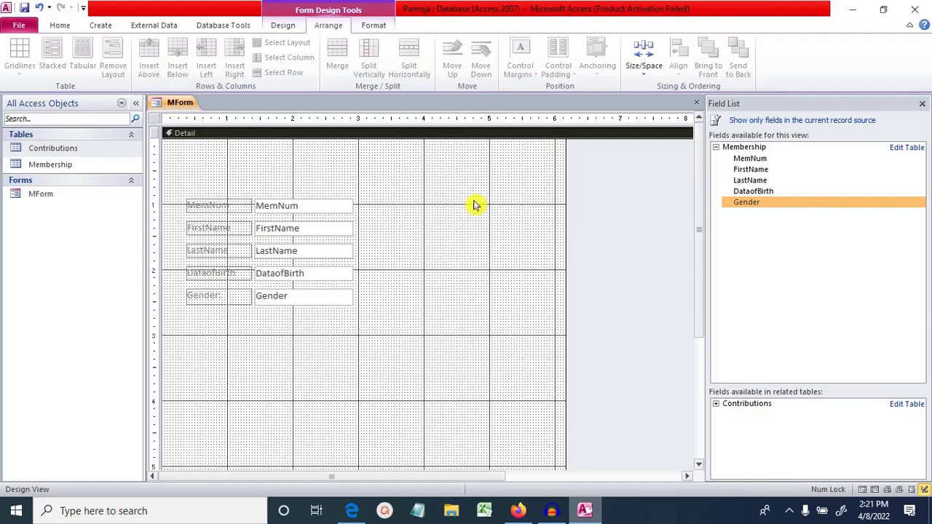
Step: Display MForm in Form View to check its layout, and close it
right_click(182, 106)
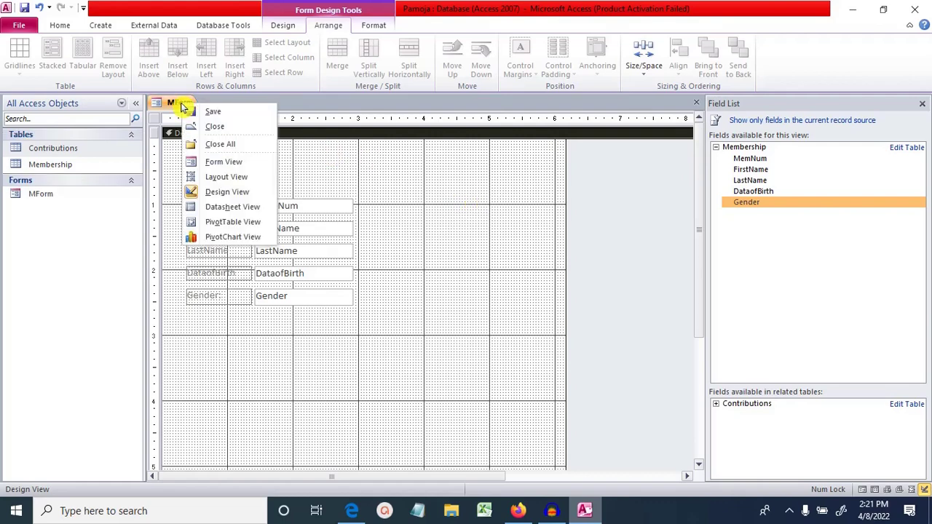
left_click(244, 165)
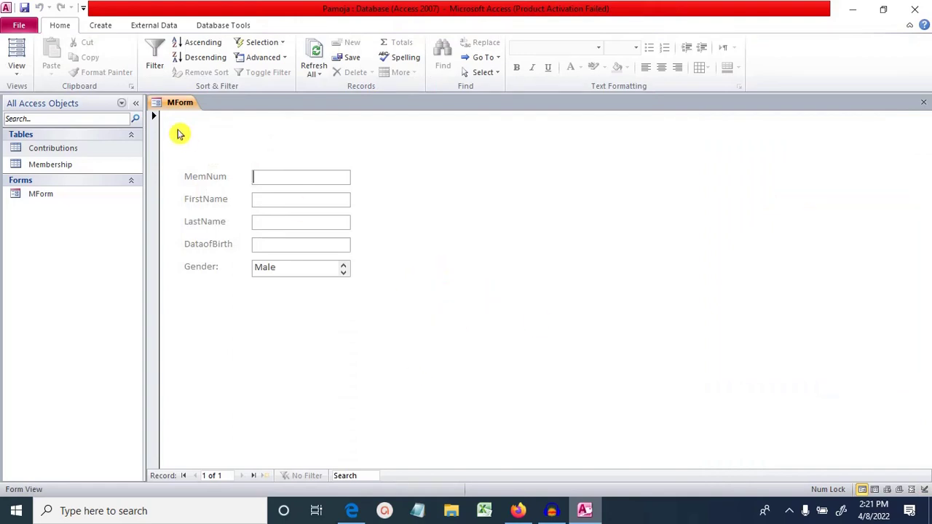
right_click(180, 108)
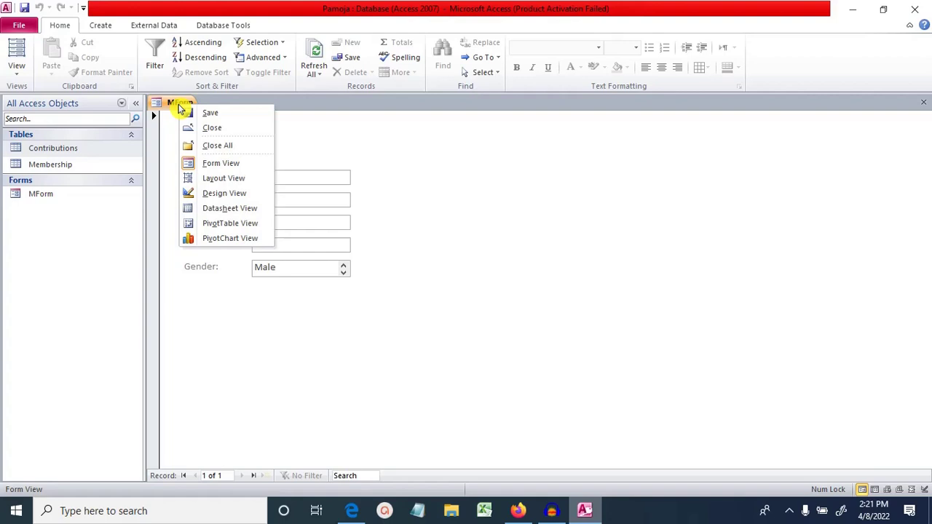
left_click(241, 148)
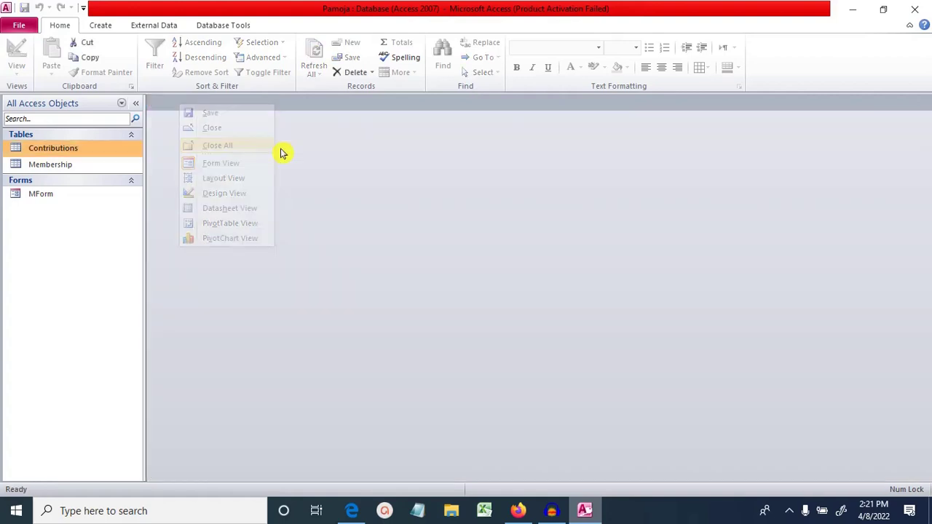
Step: Switch to the exam PDF to check the second form's required name, and return to Access
left_click(353, 512)
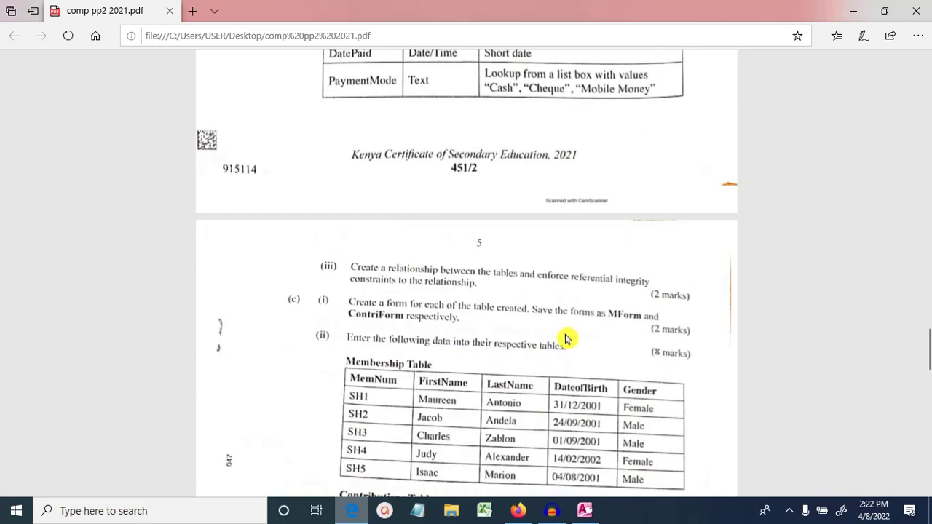
left_click(574, 515)
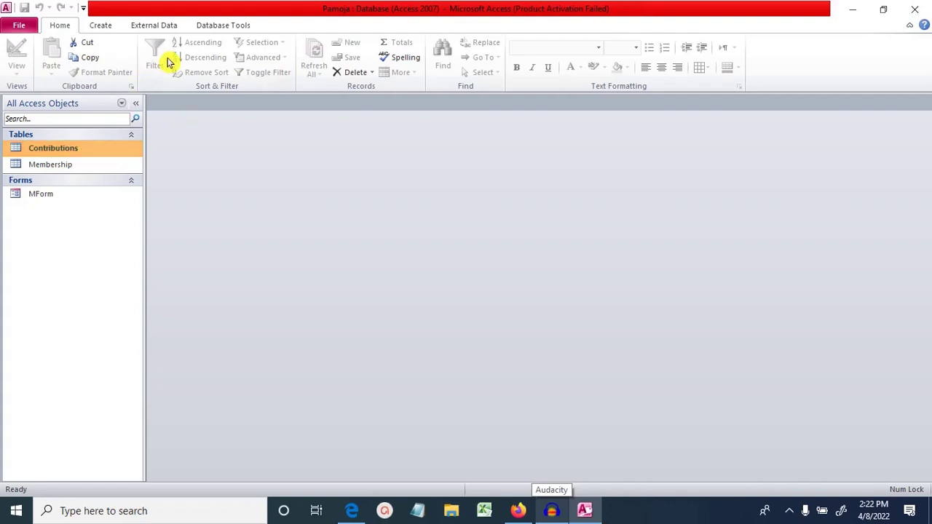
Step: Create a new form in Design View and place the Contributions fields RefNumber and MemNum one below the other
left_click(100, 25)
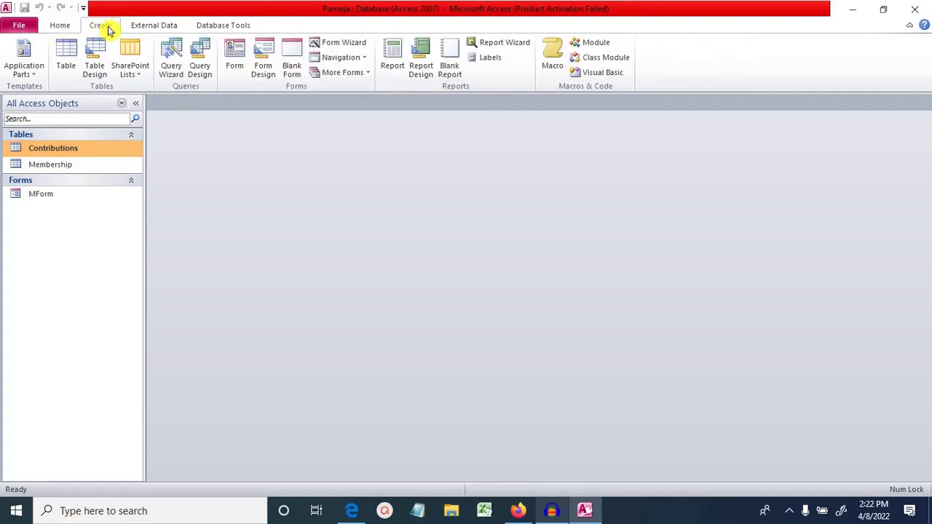
left_click(270, 73)
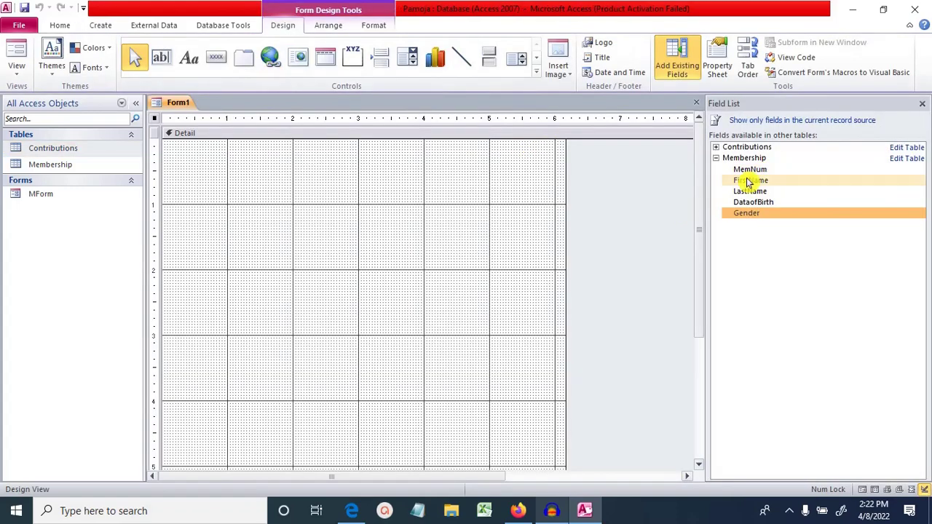
left_click(717, 149)
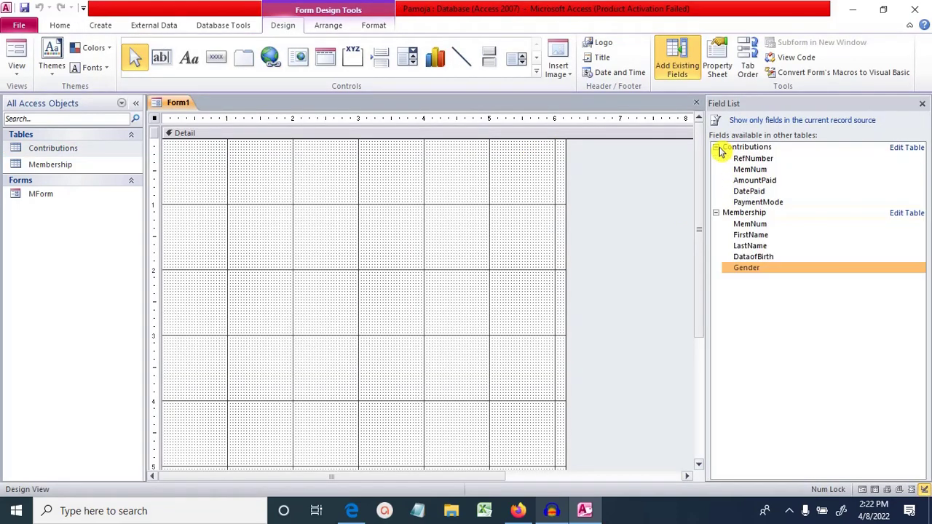
left_click_drag(765, 163, 594, 184)
left_click_drag(275, 189, 274, 191)
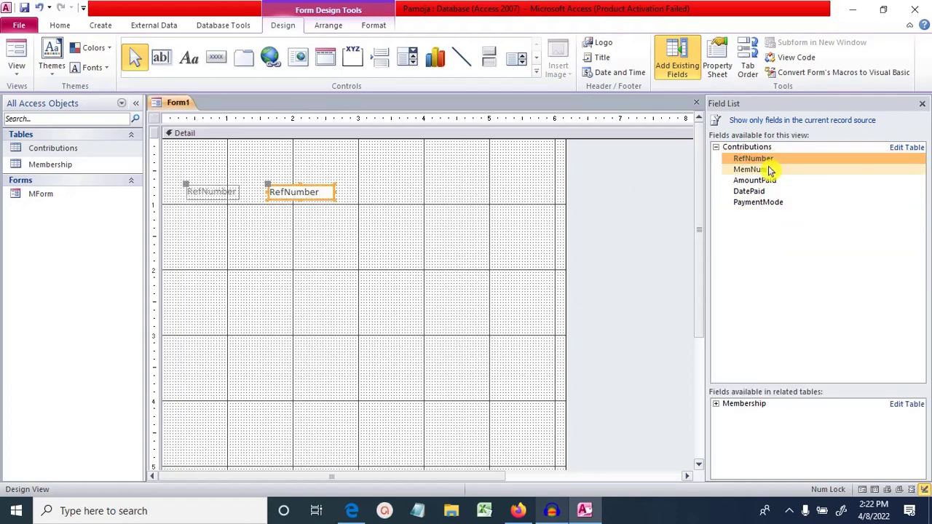
left_click_drag(768, 171, 604, 193)
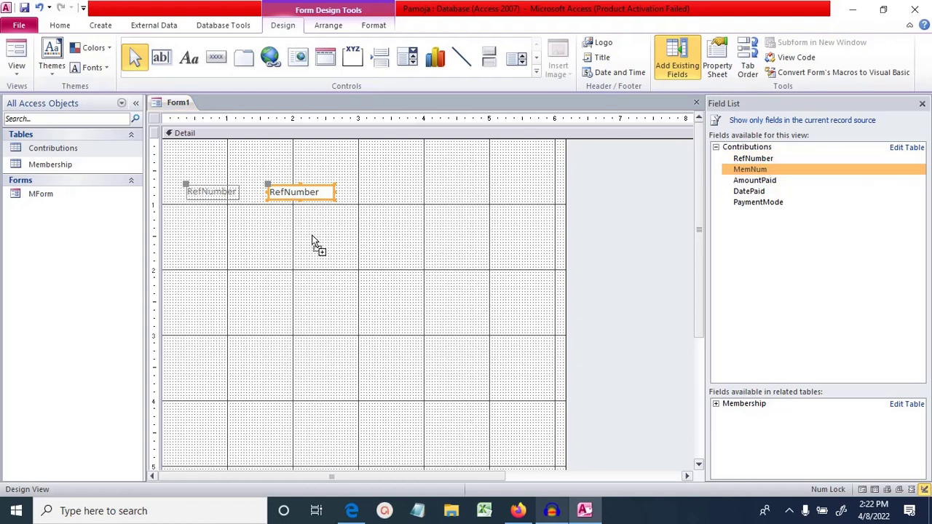
left_click_drag(313, 240, 248, 225)
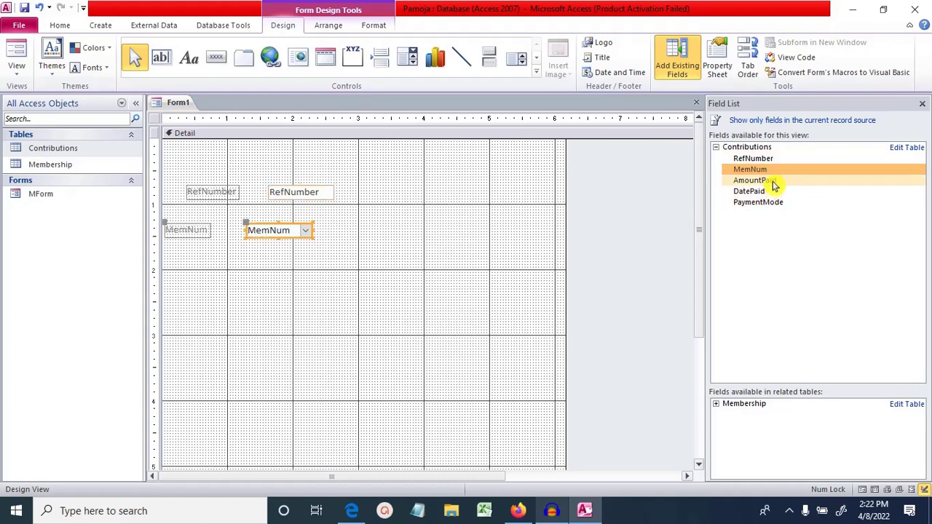
Step: Add the AmountPaid, DatePaid and PaymentMode fields of Contributions below MemNum on the form
left_click_drag(777, 186, 309, 258)
left_click_drag(264, 282, 262, 280)
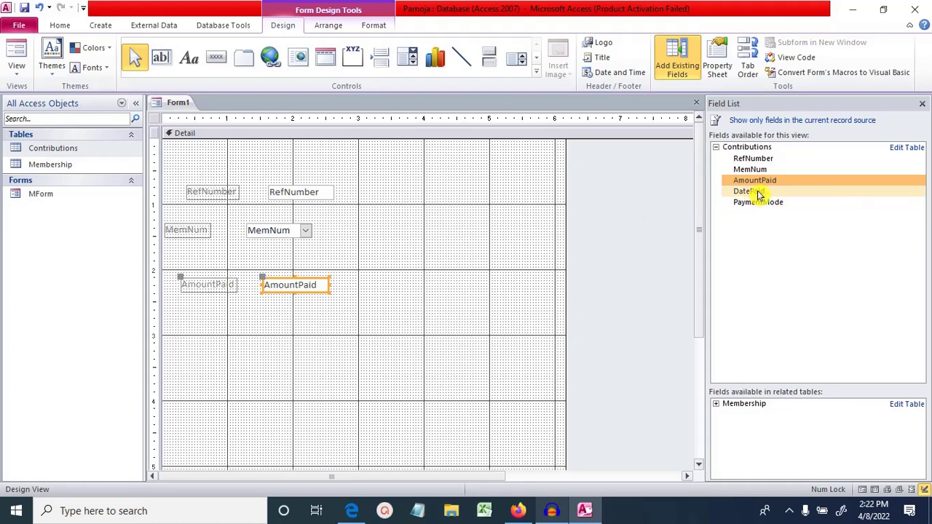
left_click_drag(757, 193, 508, 282)
left_click_drag(344, 327, 274, 332)
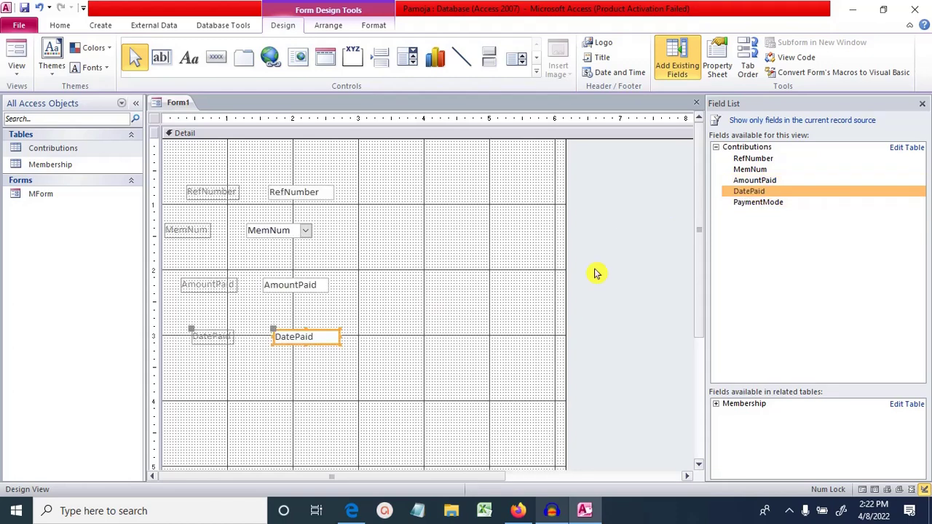
left_click_drag(766, 209, 372, 389)
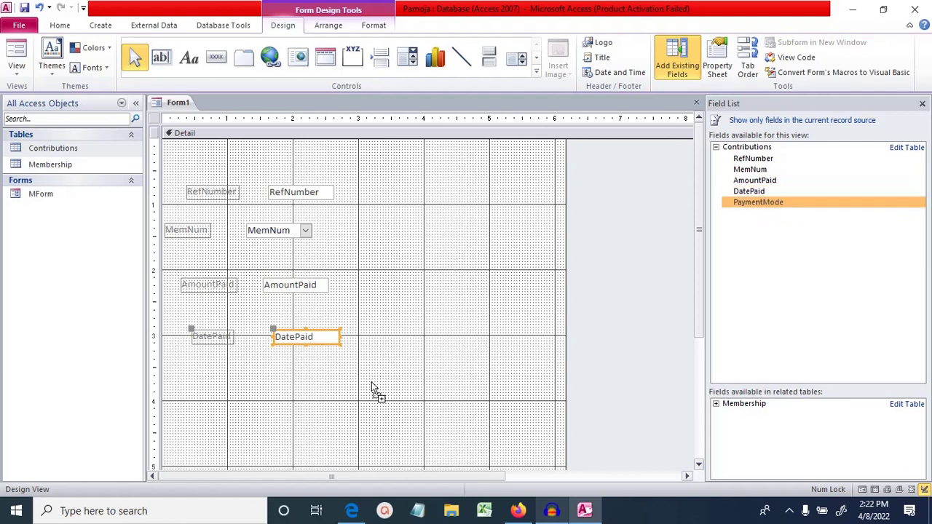
left_click_drag(269, 378, 269, 378)
Step: Arrange all the Contributions form's labels and fields in a stacked layout
left_click_drag(189, 166, 377, 400)
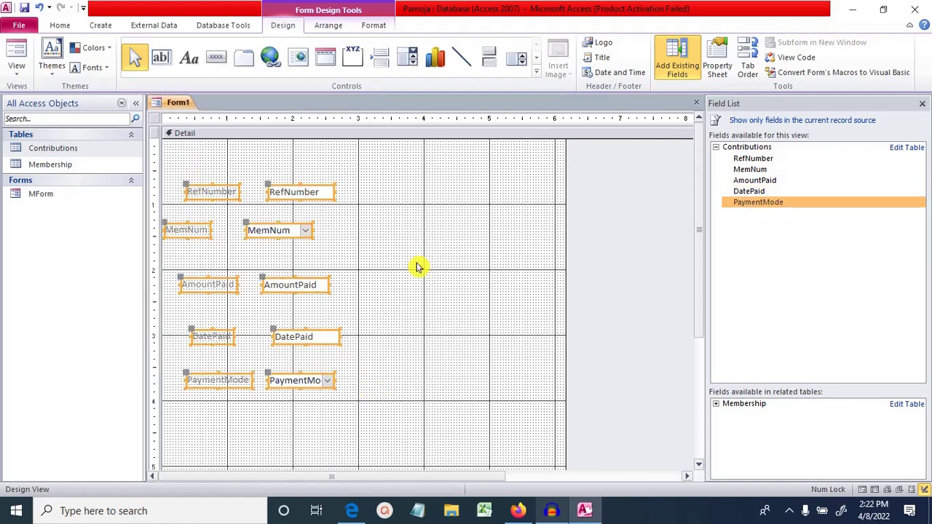
left_click(339, 26)
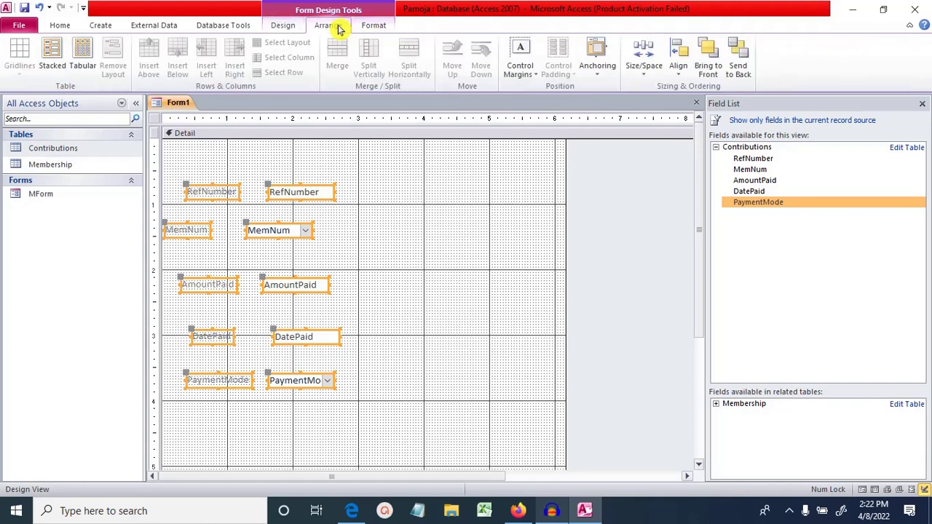
left_click(52, 55)
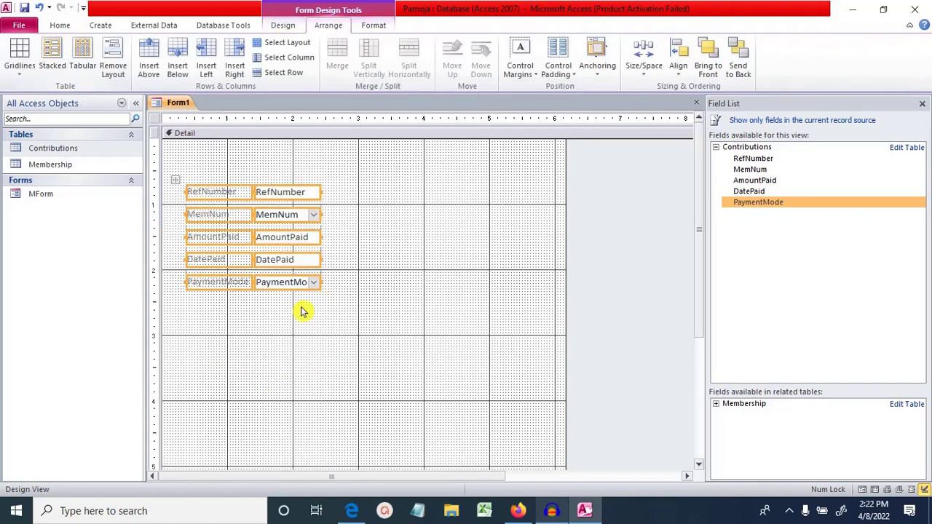
left_click(418, 320)
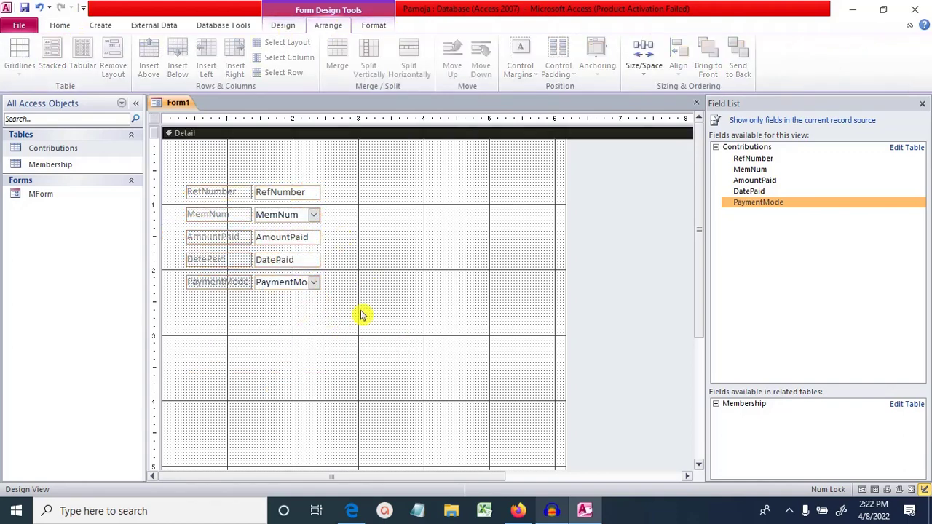
Step: Save the Contributions form as ContriForm
right_click(182, 106)
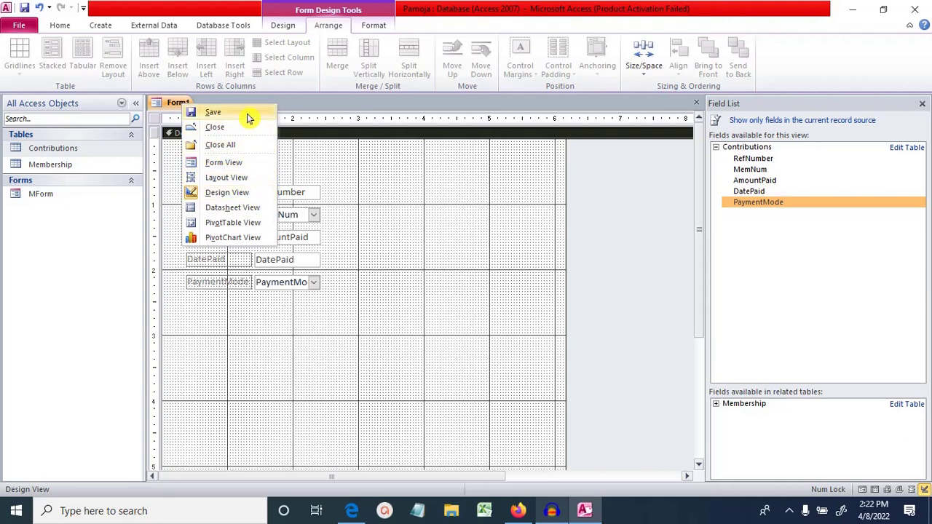
left_click(213, 113)
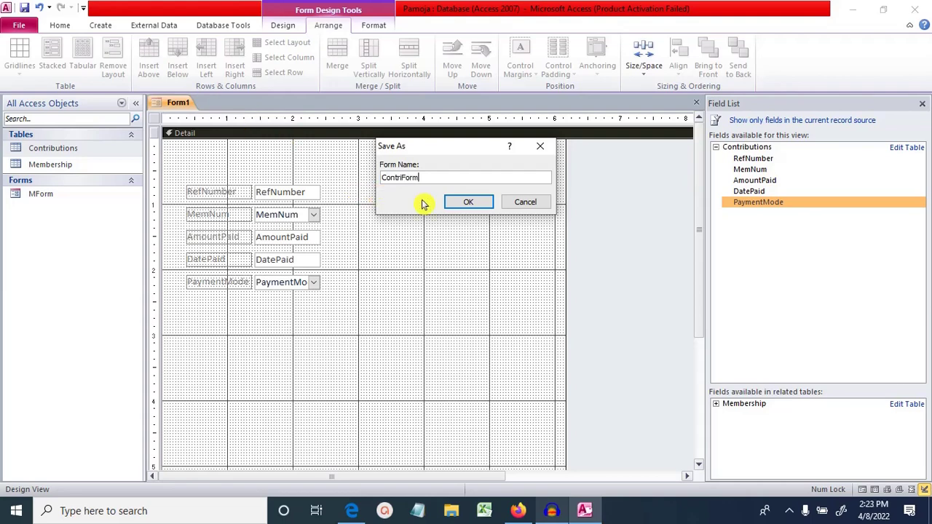
left_click(466, 205)
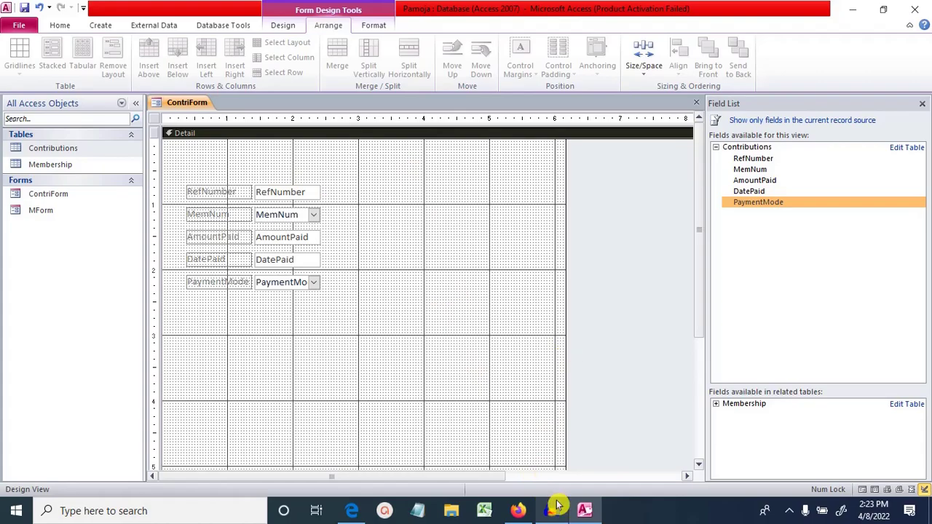
Step: Switch to the exam PDF to review the data entry task and its tables, and close ContriForm back in Access
left_click(349, 515)
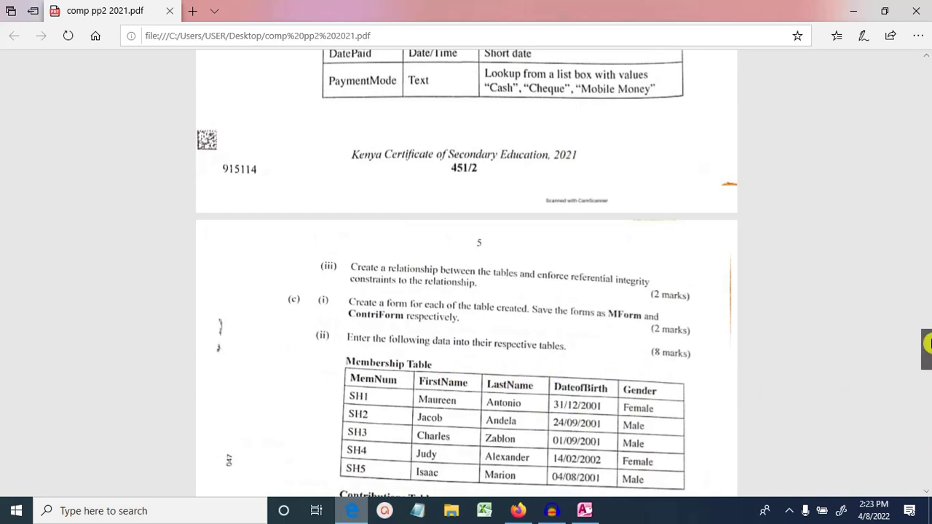
scroll(927, 393, "down", 2)
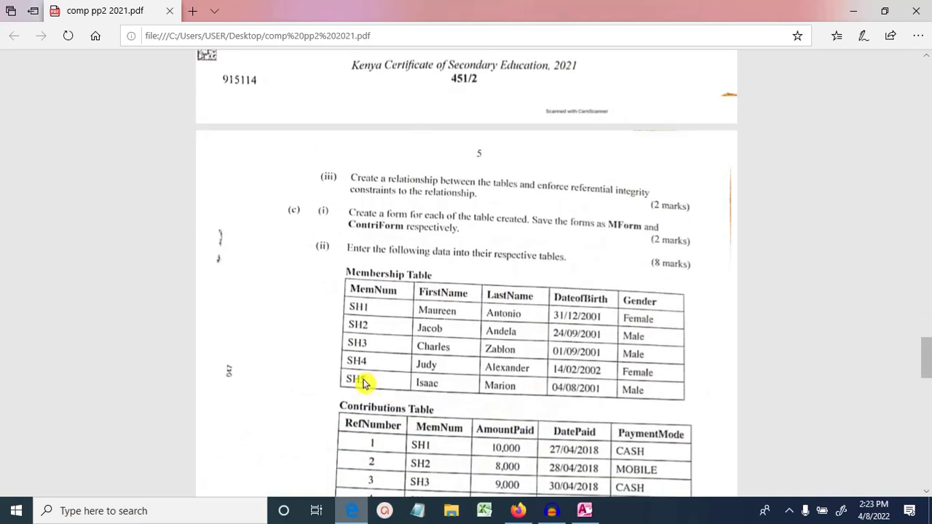
left_click(583, 513)
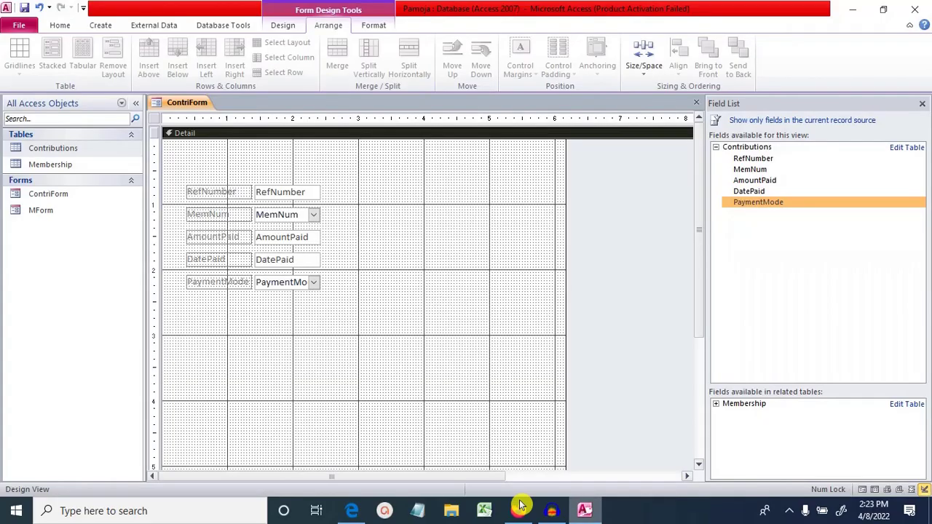
right_click(181, 105)
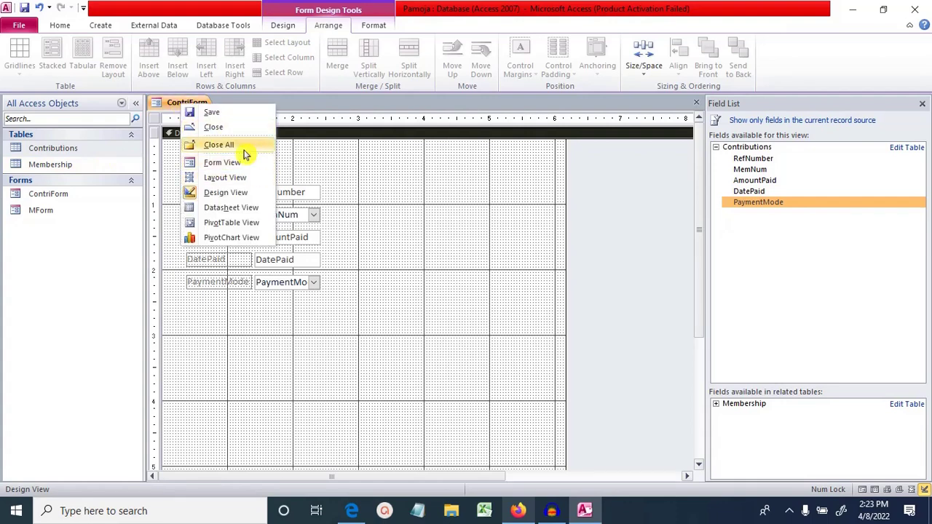
left_click(240, 145)
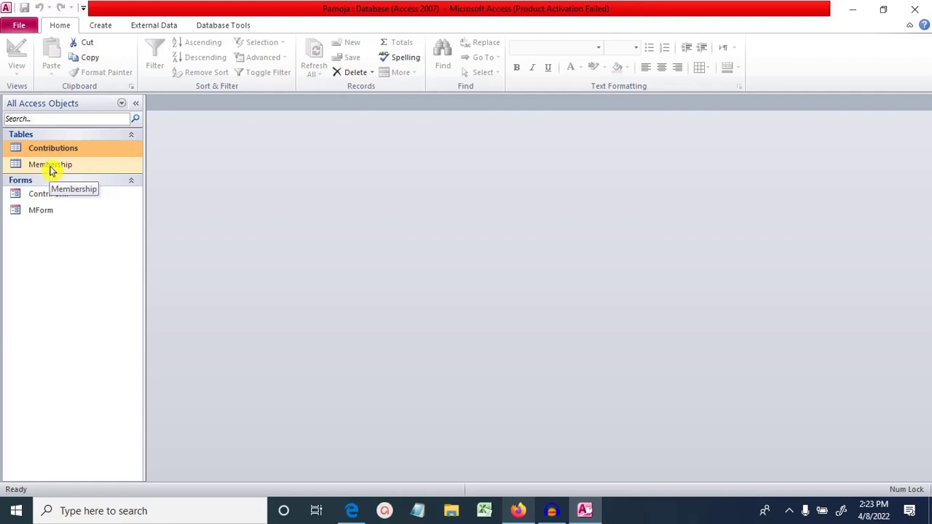
Step: View the Membership table in Datasheet View and ContriForm in Form View, closing each one after checking it
double_click(52, 164)
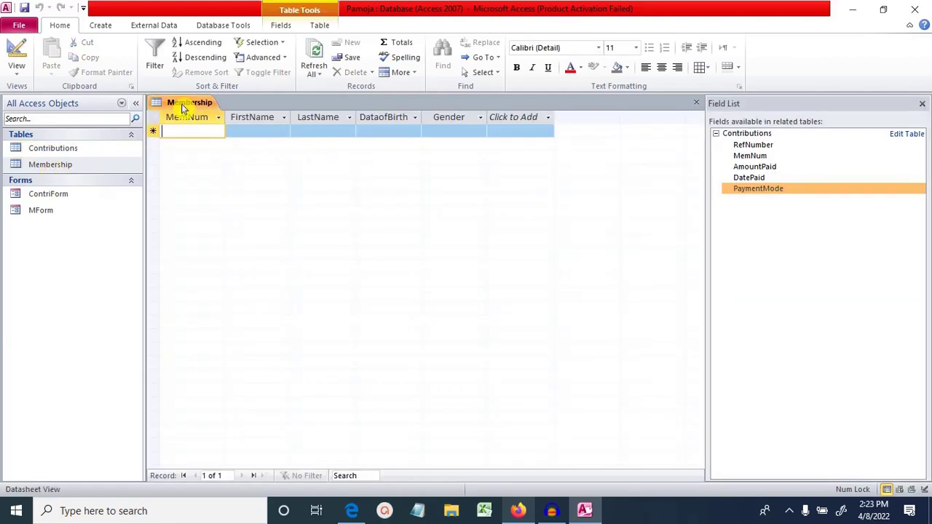
right_click(182, 107)
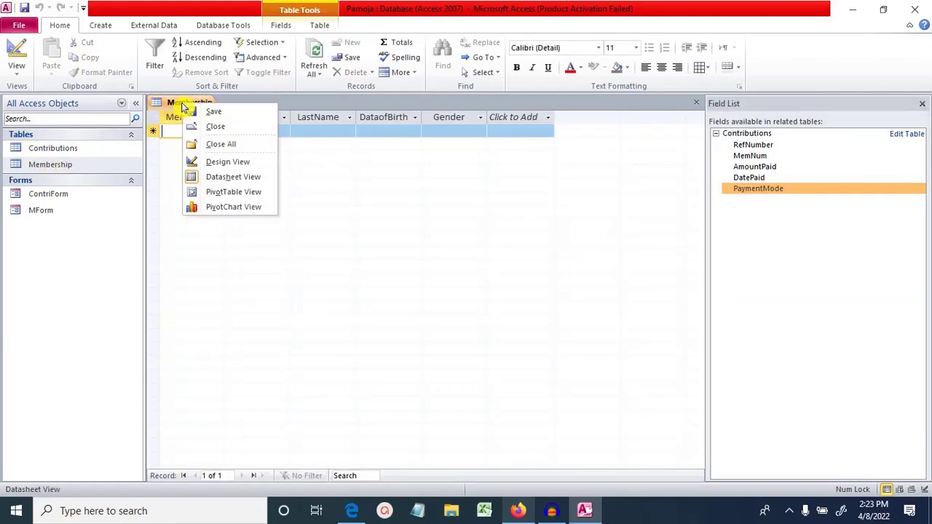
left_click(217, 126)
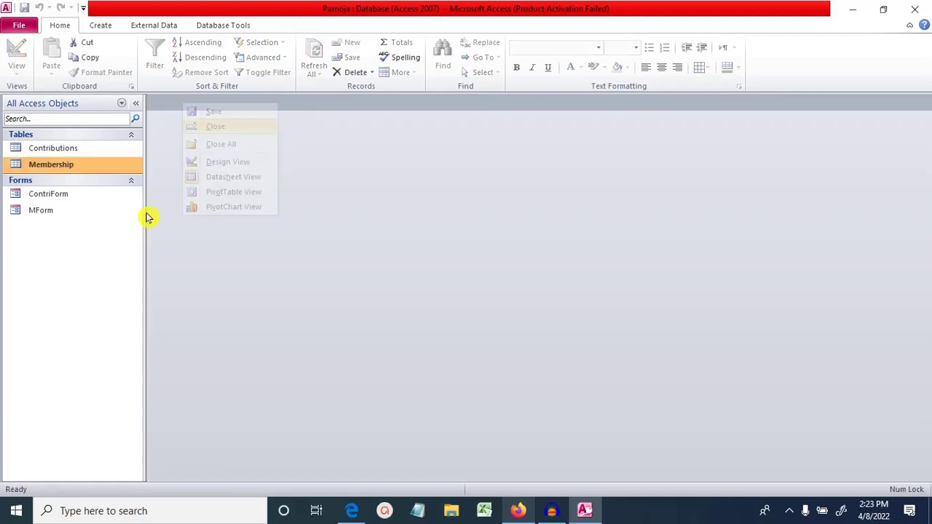
double_click(80, 199)
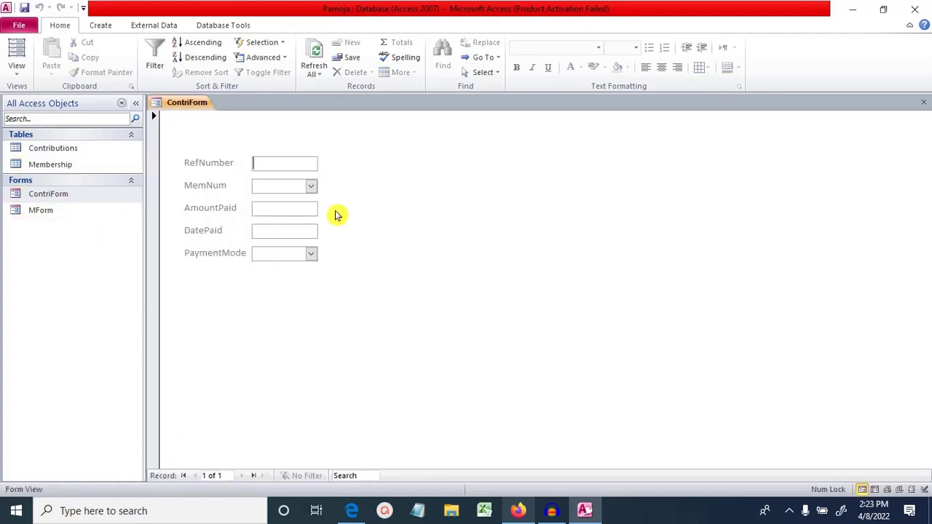
right_click(197, 108)
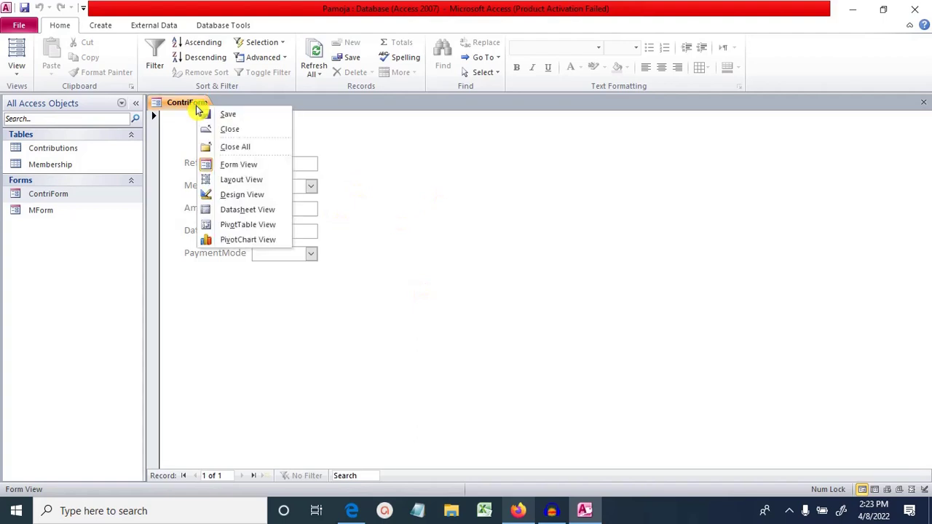
left_click(256, 146)
Step: Open MForm and switch it to Design View
left_click(77, 217)
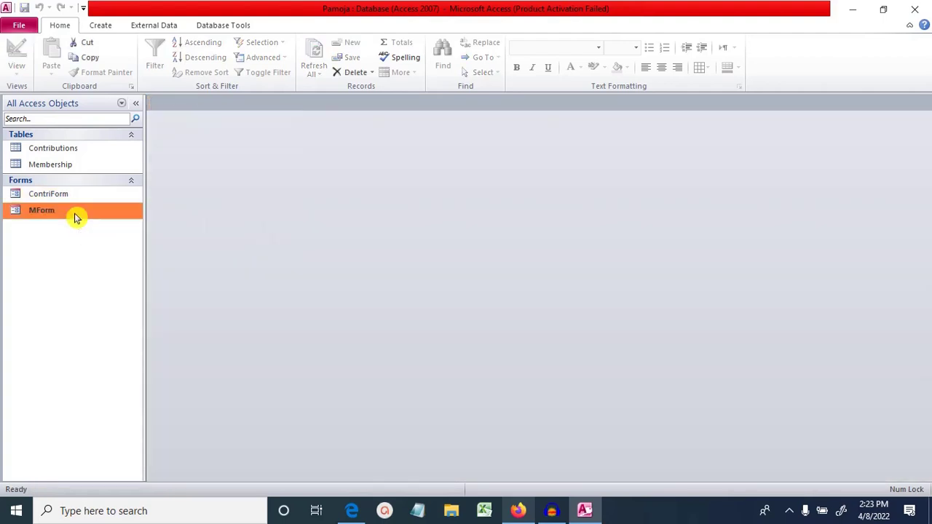
double_click(80, 211)
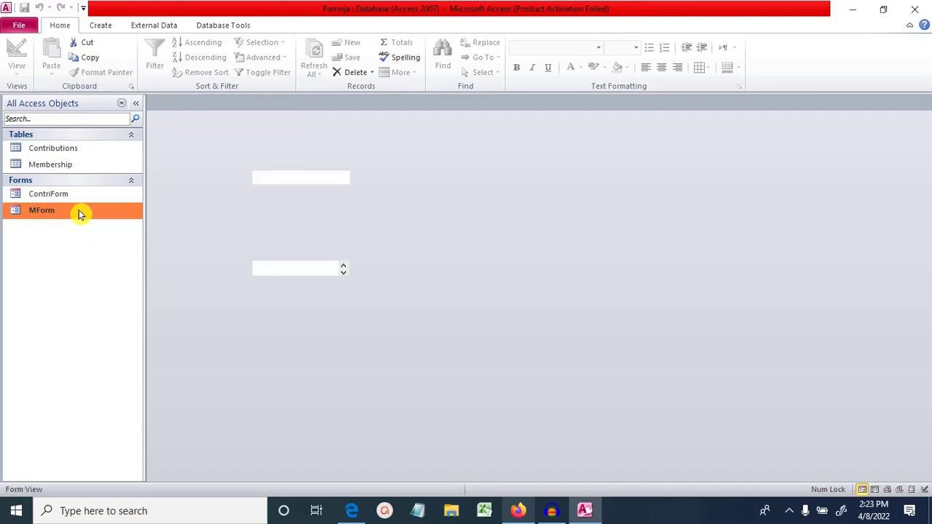
right_click(187, 108)
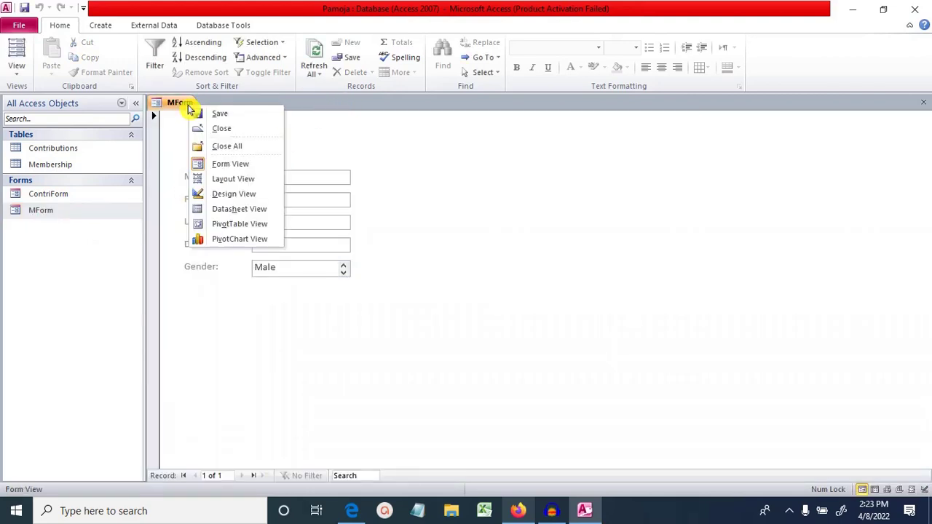
left_click(248, 194)
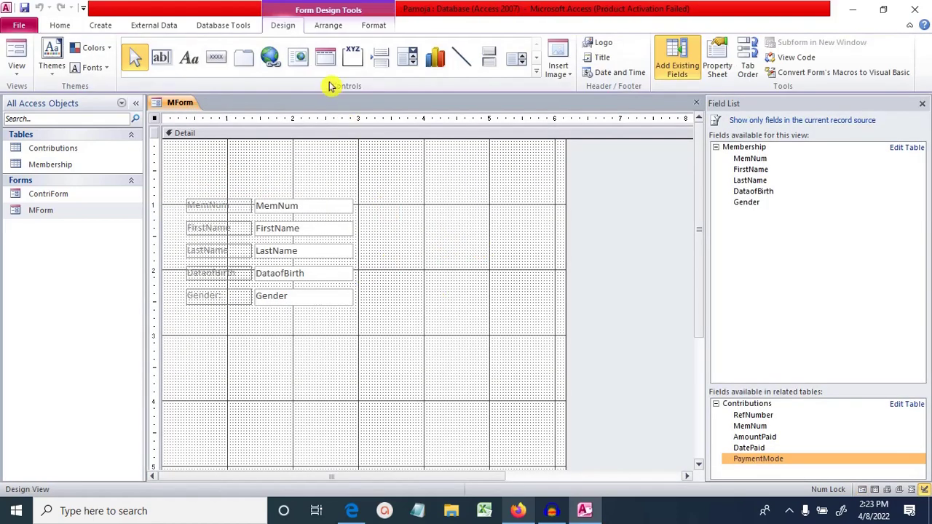
Step: Add a command button beside the MemNum field with the Save Record operation, showing the text Save Record, and name it cmdSave
left_click(218, 62)
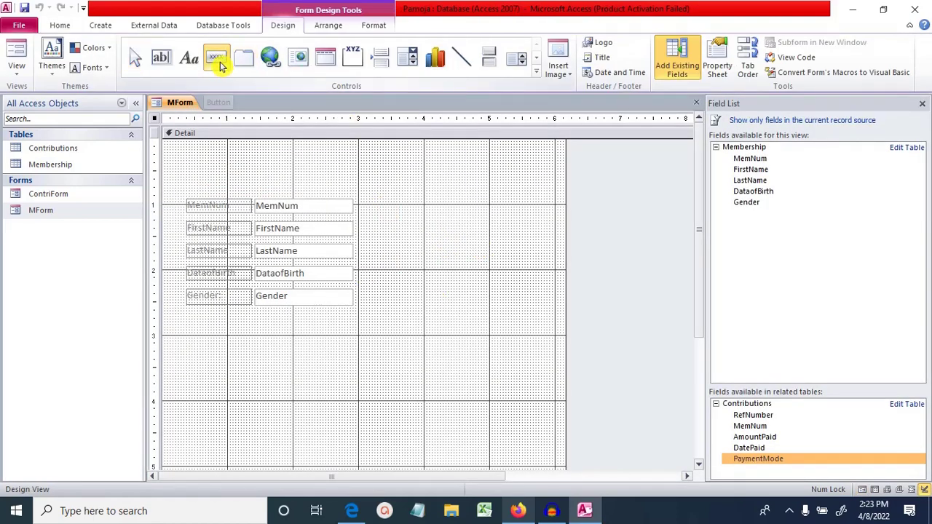
left_click_drag(401, 206, 512, 217)
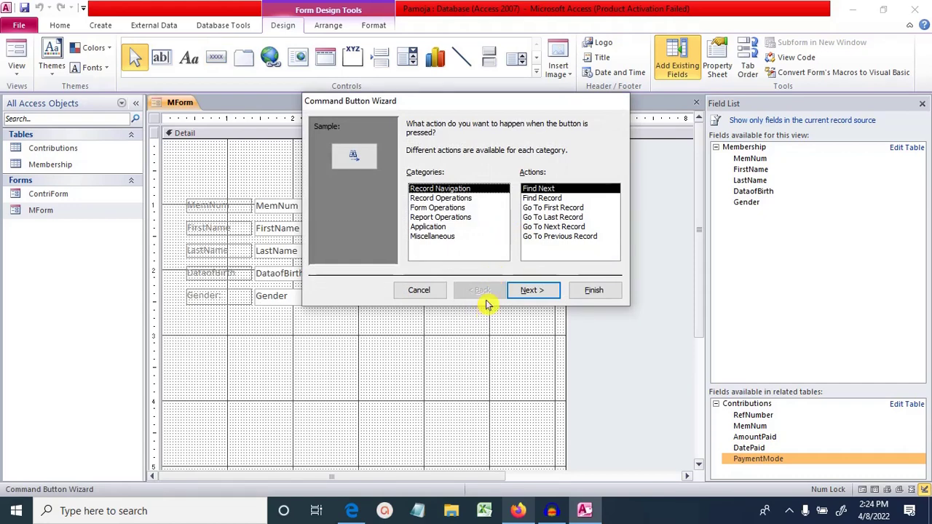
left_click(459, 198)
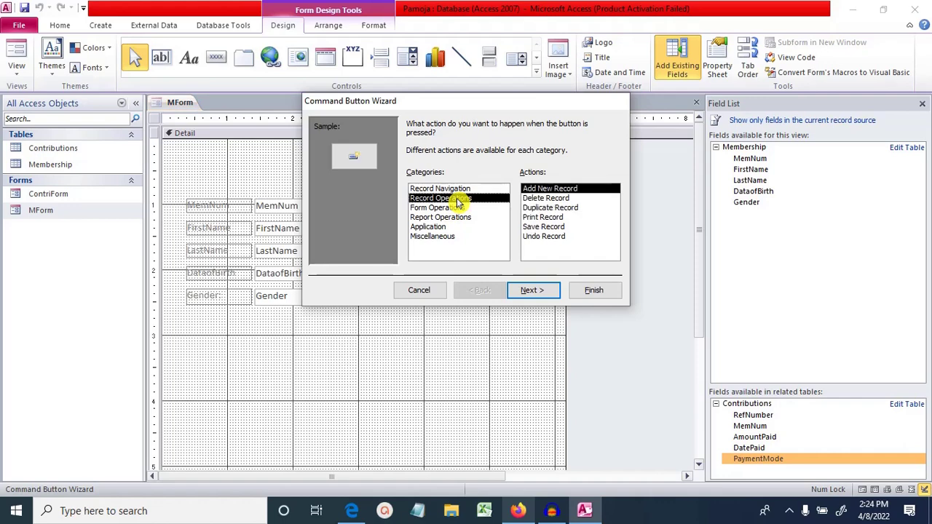
left_click(559, 227)
left_click(534, 291)
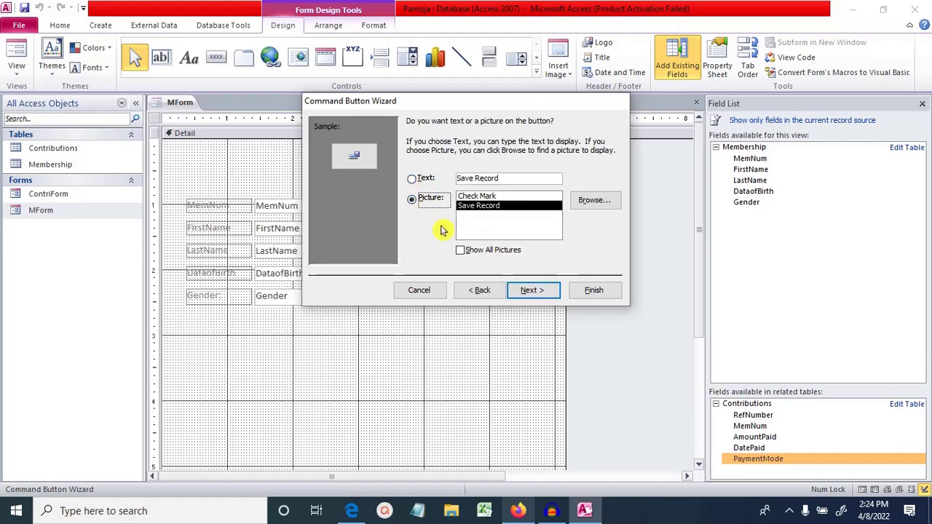
left_click(412, 181)
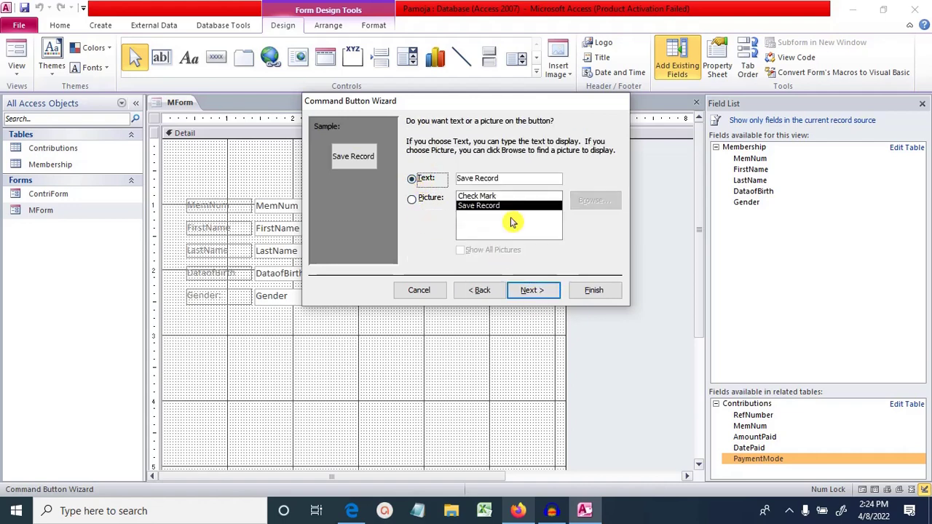
left_click(531, 290)
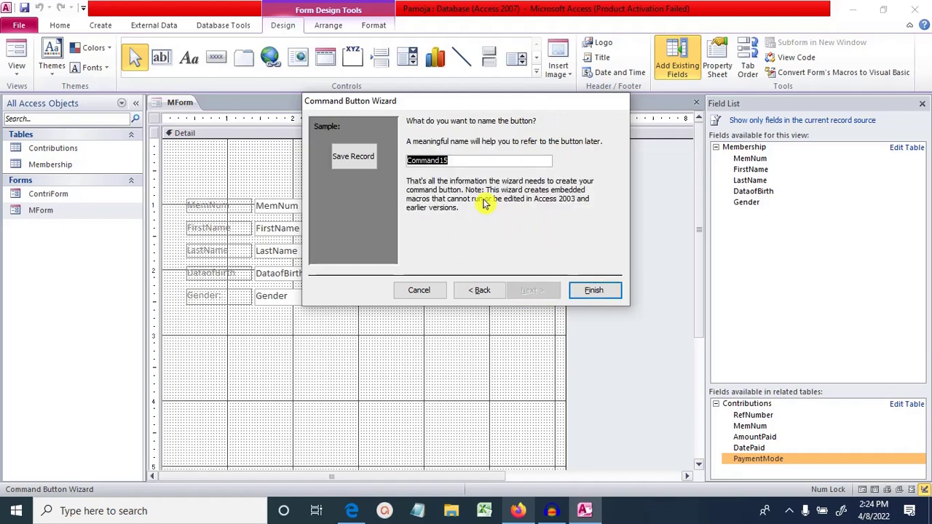
type("cmdSave")
left_click(593, 290)
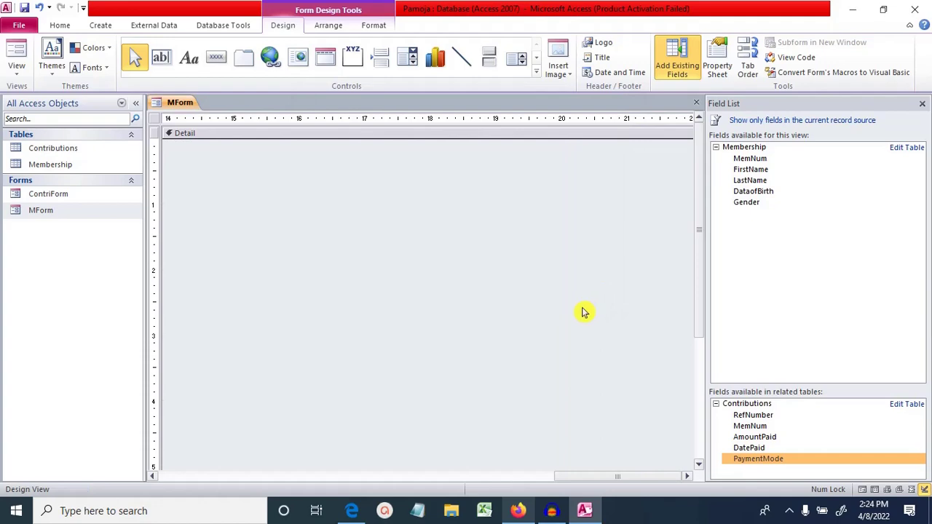
Step: Move the Save Record button slightly down and to the left on the form
left_click_drag(576, 476, 169, 464)
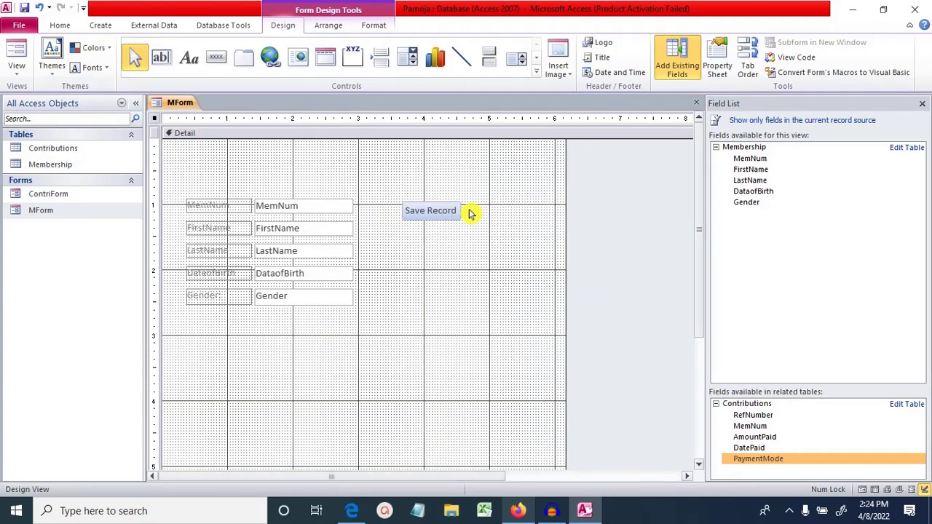
left_click_drag(470, 211, 444, 216)
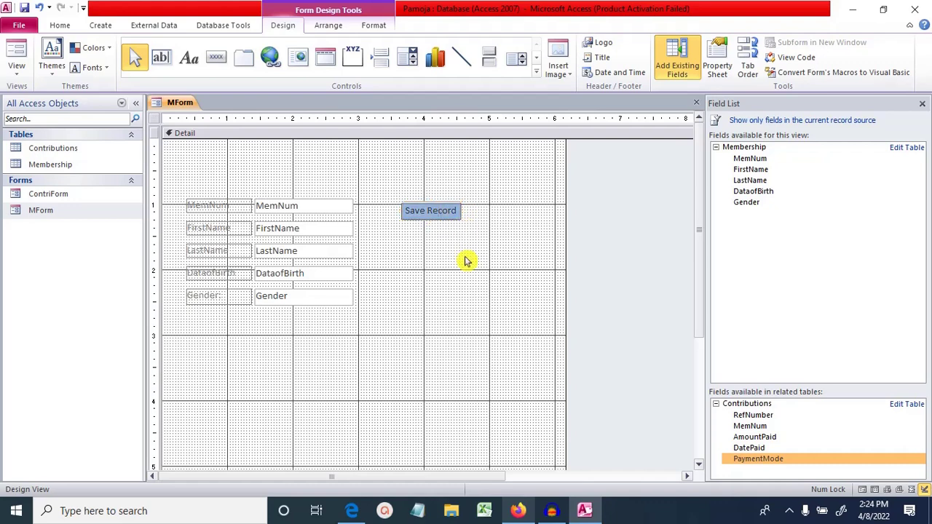
left_click(399, 222)
left_click(426, 213)
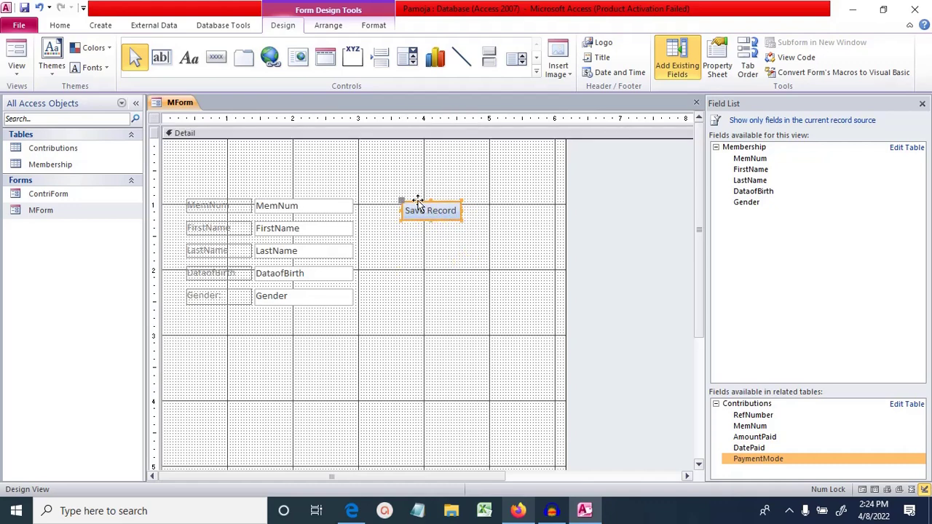
left_click_drag(402, 201, 399, 211)
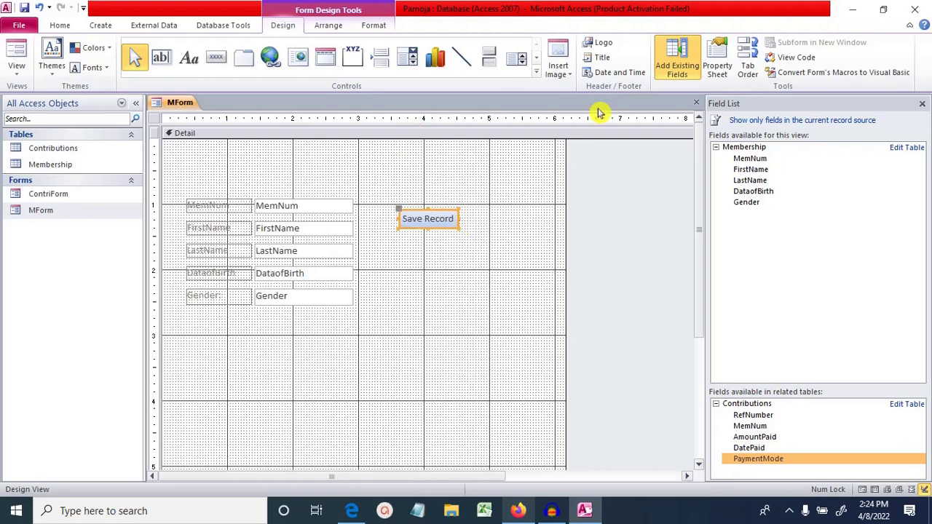
Step: Fill the Save Record button with dark blue and bring up the text formatting commands
right_click(441, 219)
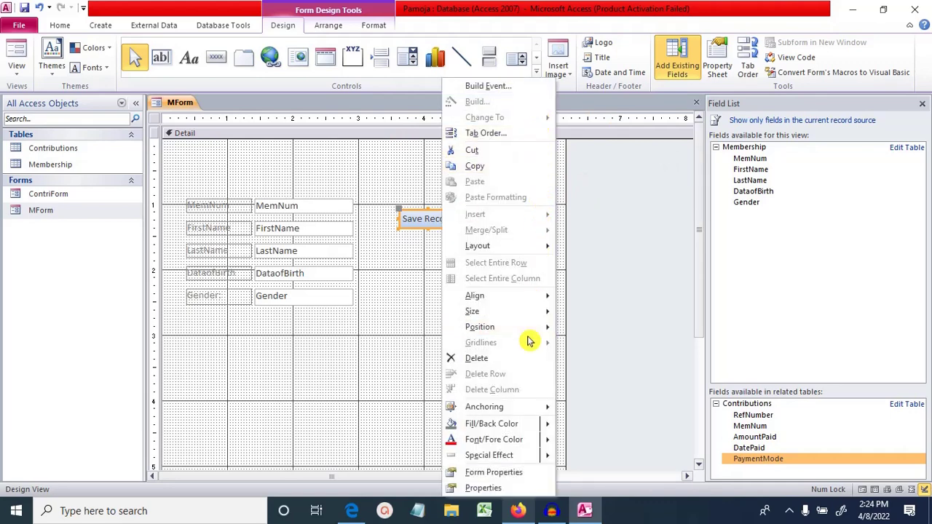
mouse_move(526, 425)
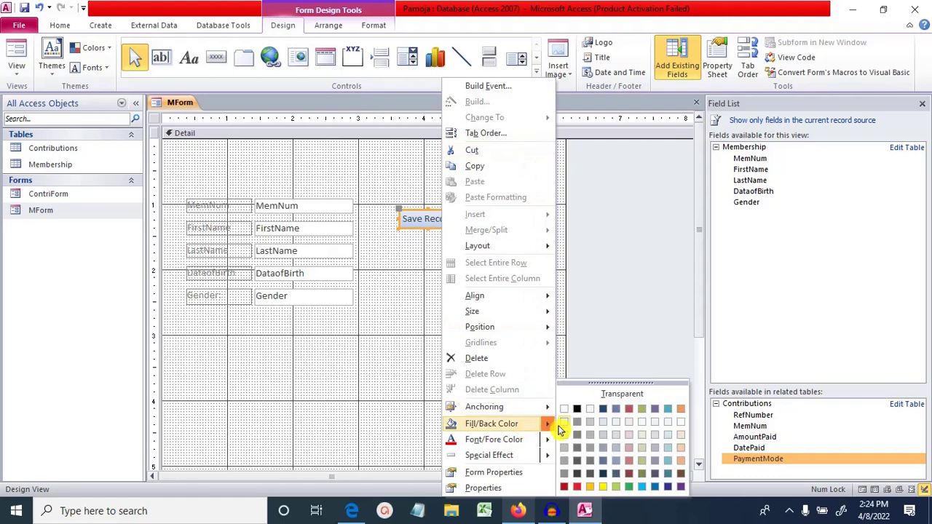
left_click(603, 408)
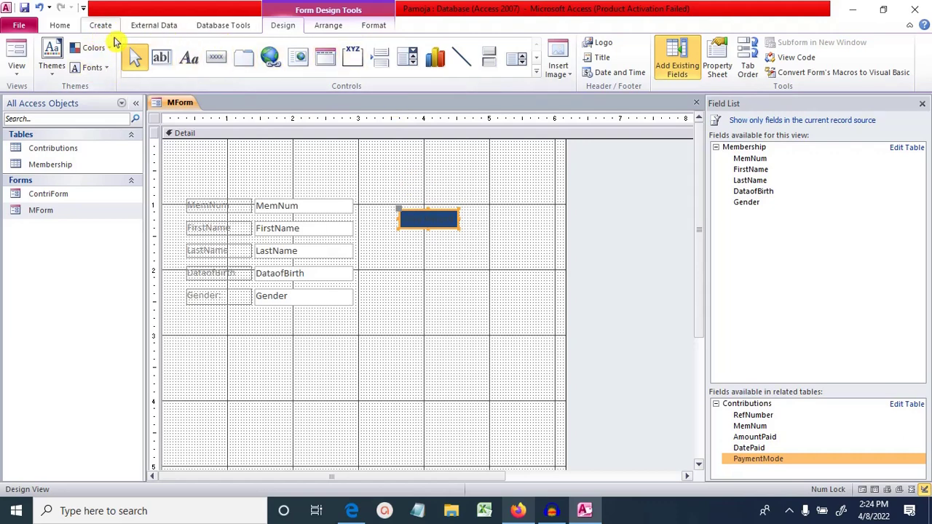
left_click(108, 69)
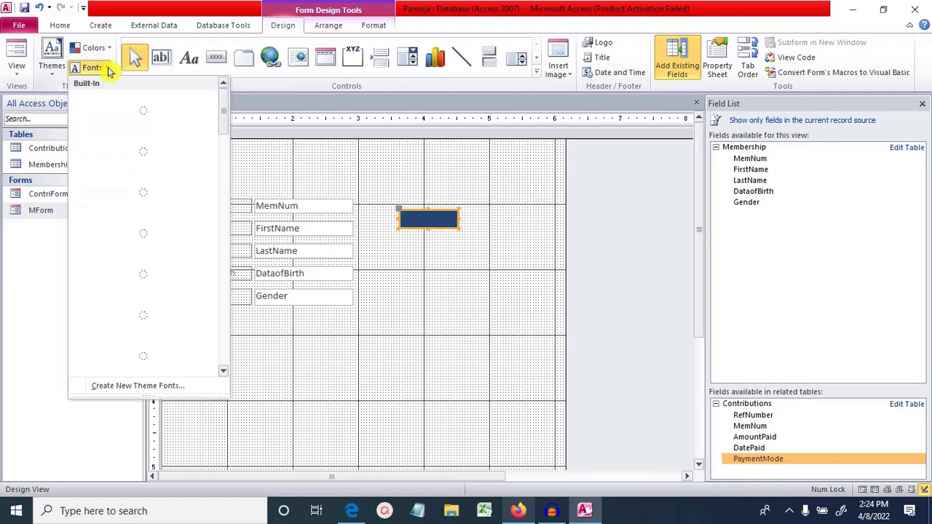
left_click(109, 48)
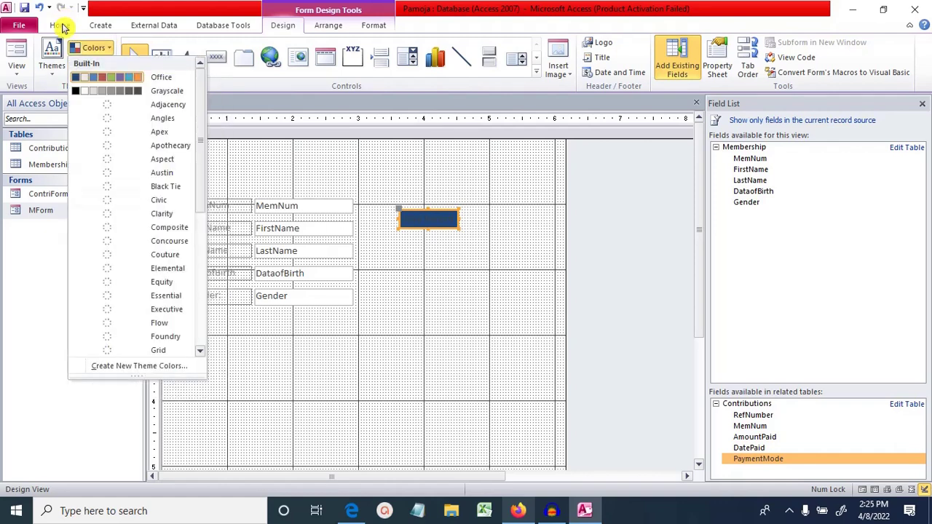
left_click(60, 25)
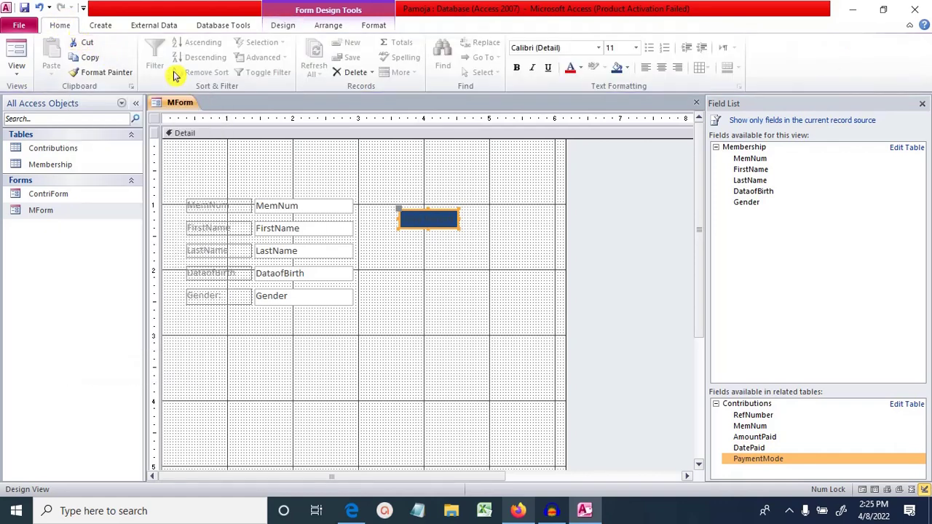
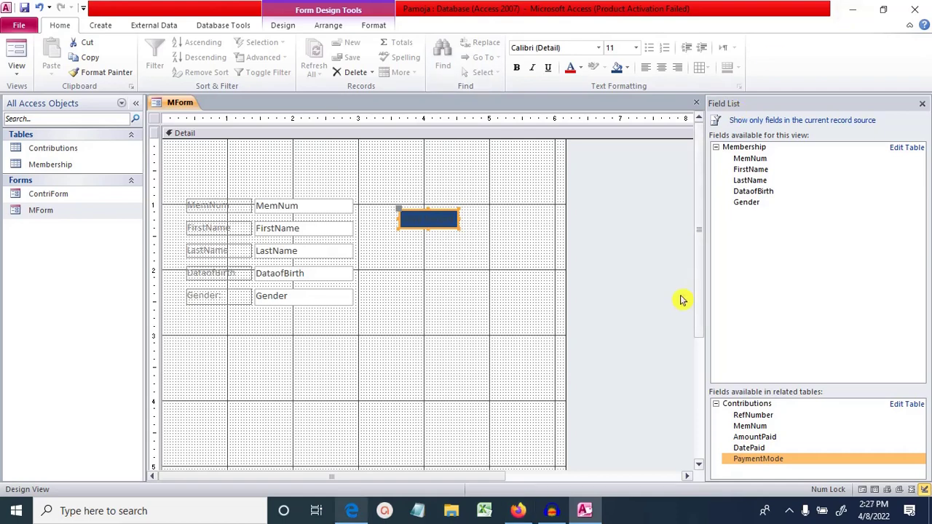
left_click(855, 12)
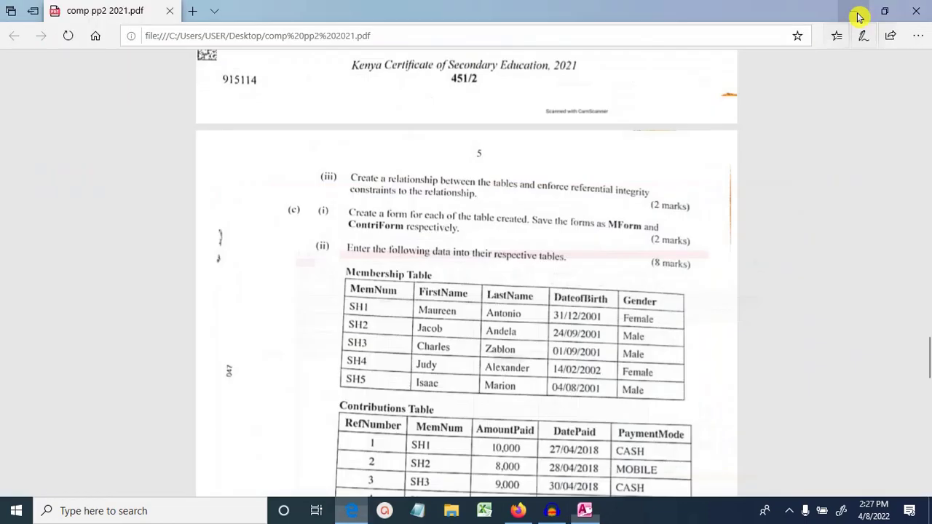
left_click(584, 511)
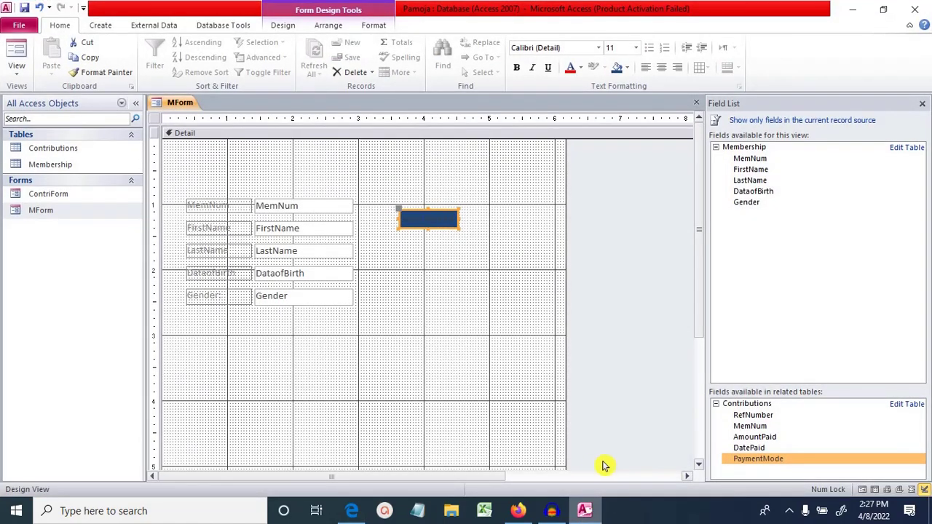
left_click(790, 513)
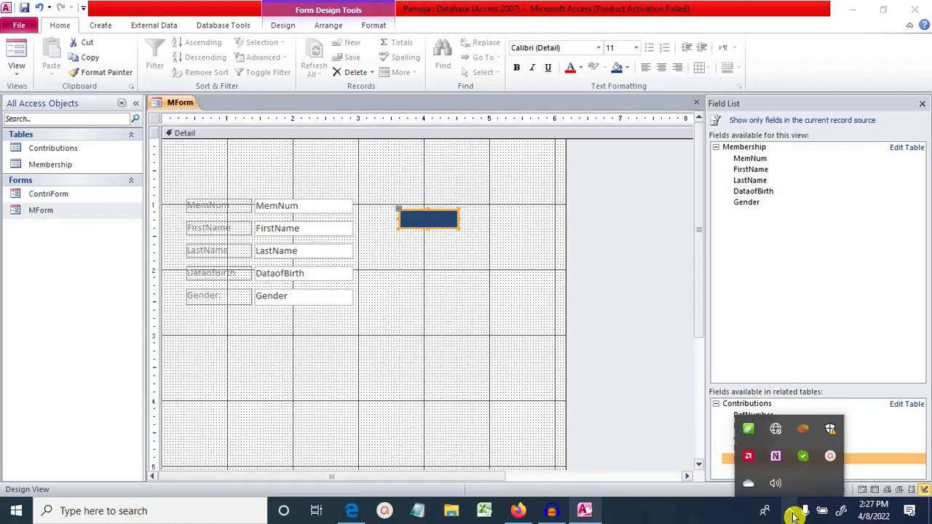
left_click(831, 457)
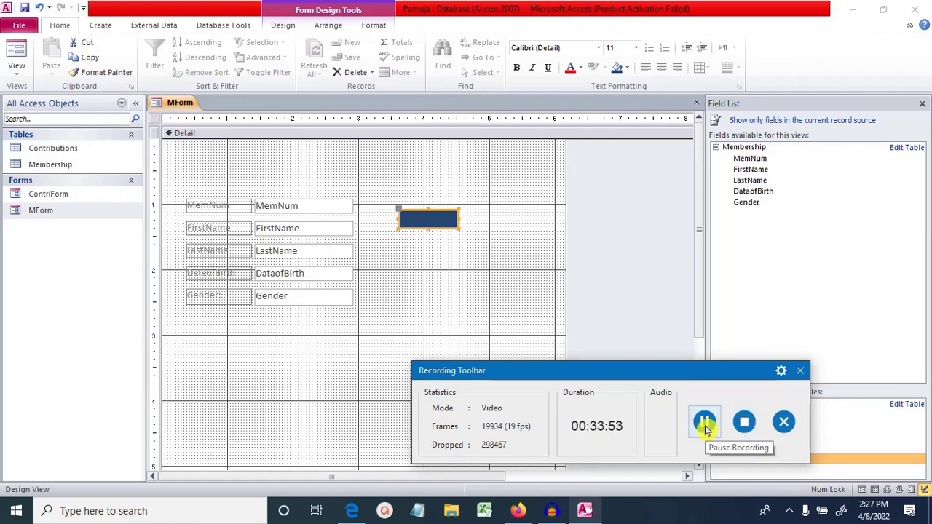
left_click_drag(705, 428, 485, 198)
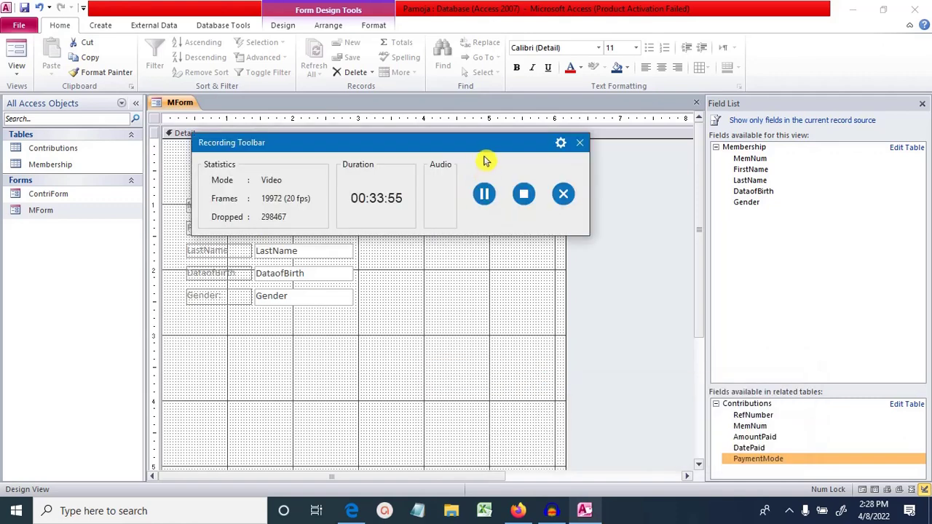
left_click_drag(485, 160, 618, 501)
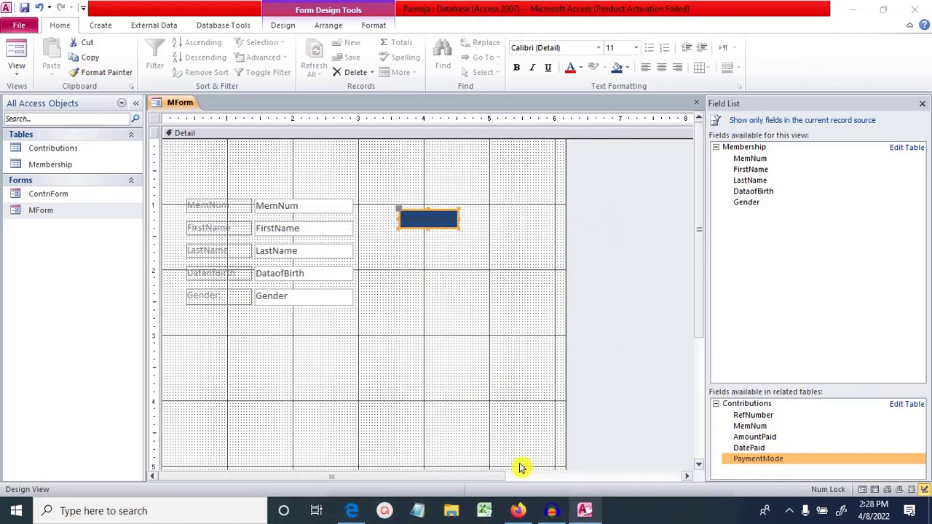
left_click(580, 517)
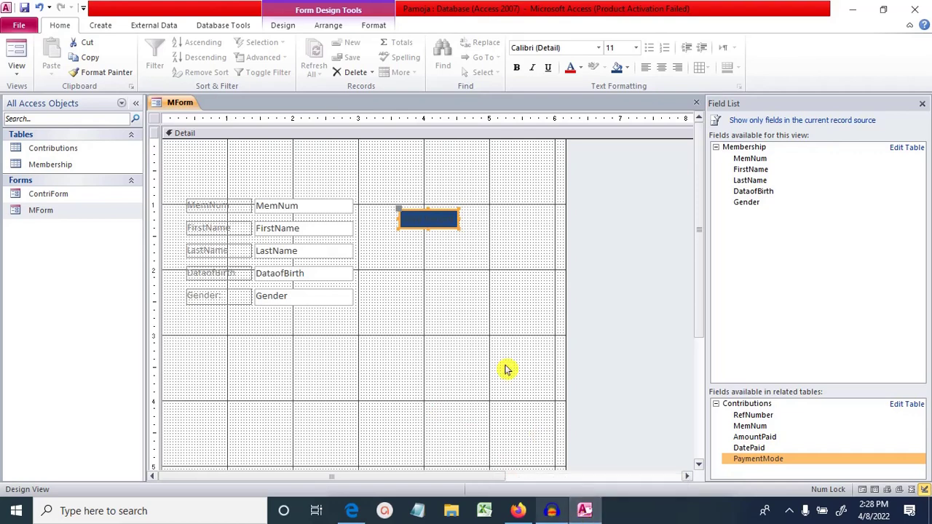
Step: Set the font colour of the dark blue Save Record button to white
left_click(496, 210)
left_click(439, 224)
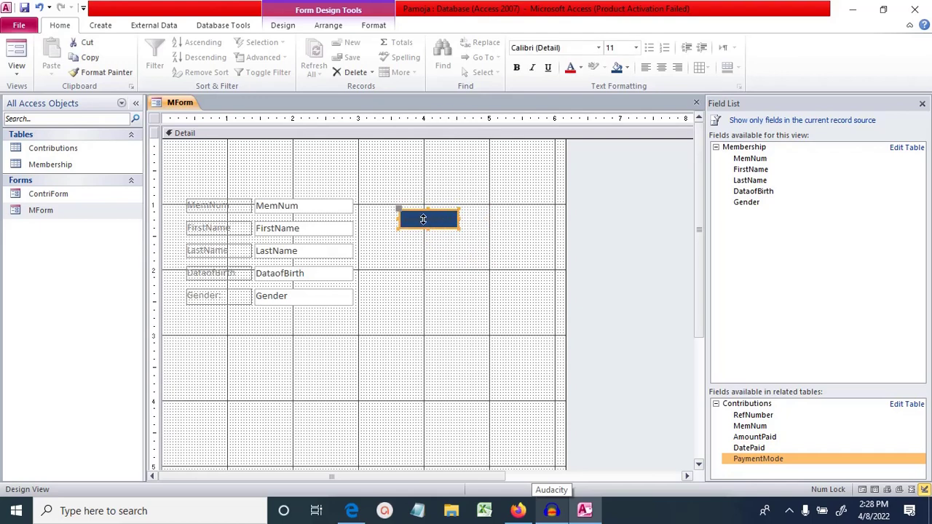
left_click(580, 68)
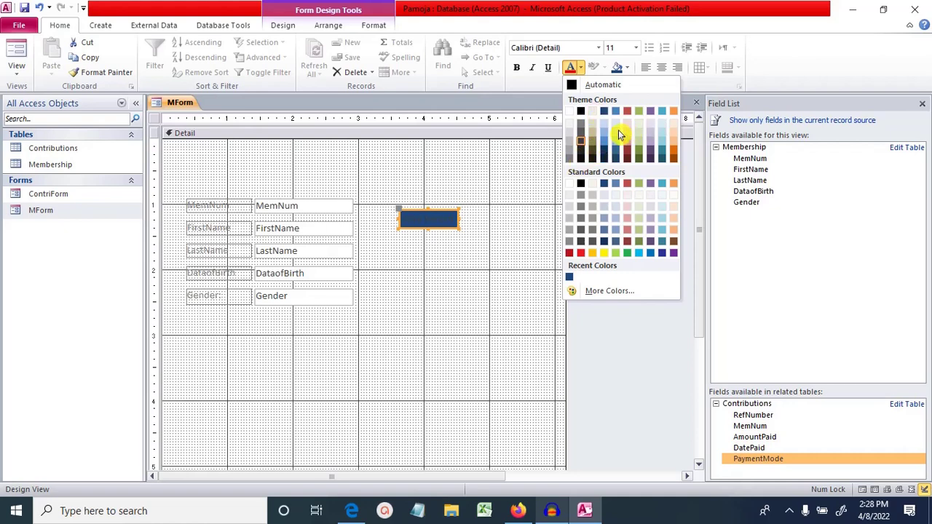
left_click(572, 115)
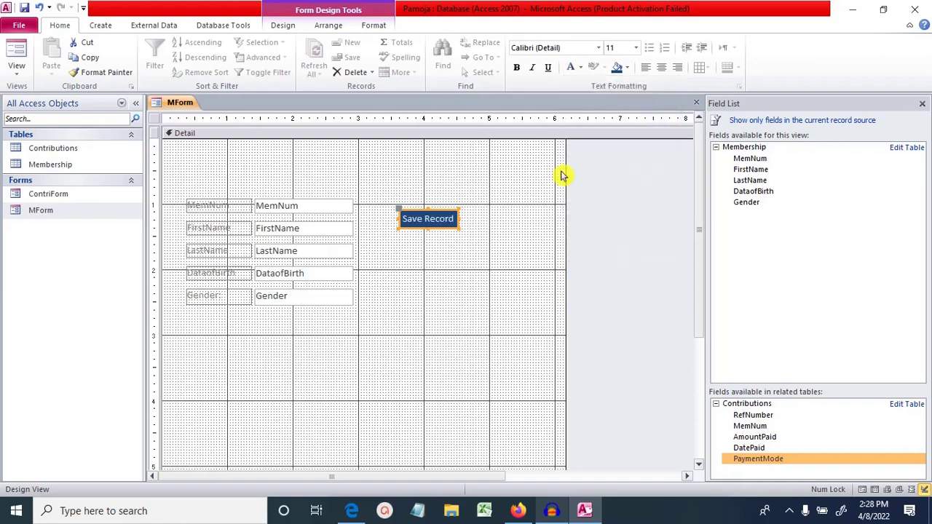
left_click(520, 262)
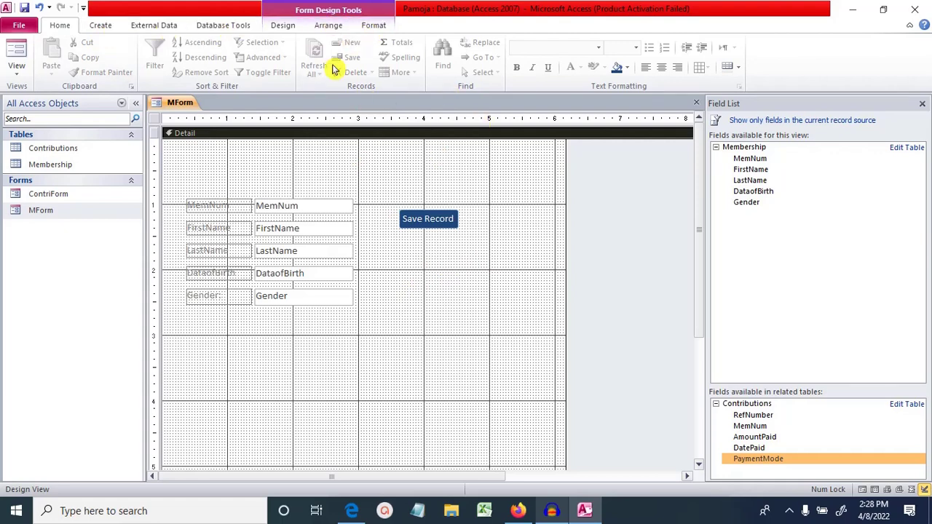
Step: Add a command button below the Save Record button with the Add New Record operation, showing the text Add Record
left_click(283, 25)
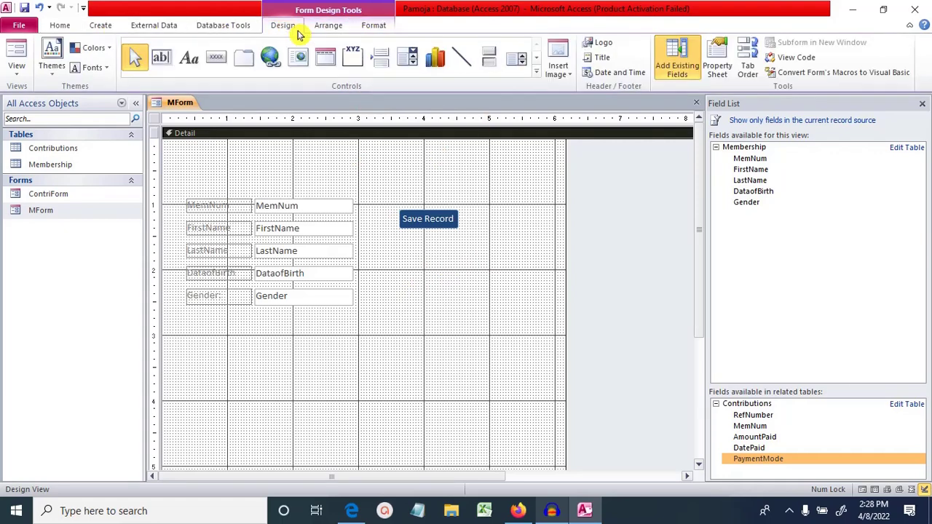
left_click(217, 59)
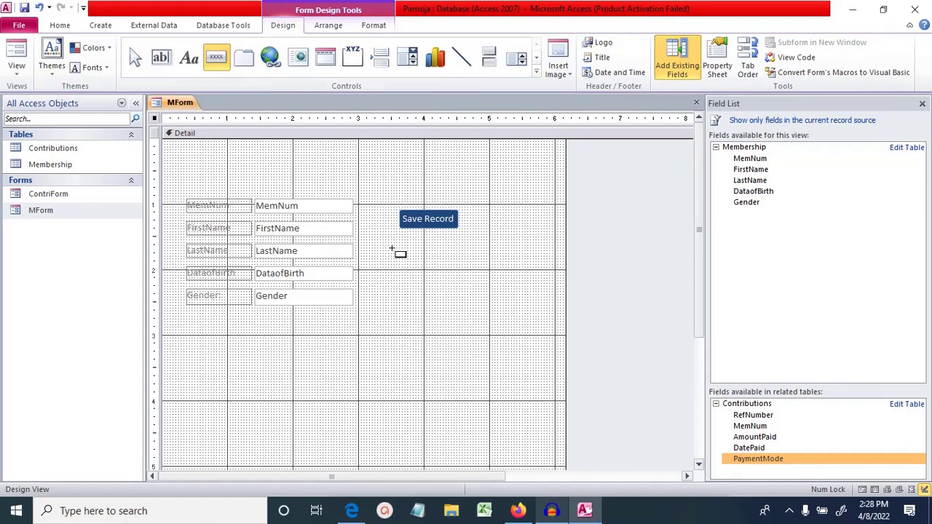
mouse_move(391, 249)
left_mouse_down()
mouse_move(483, 285)
mouse_move(483, 269)
mouse_move(461, 260)
left_mouse_up()
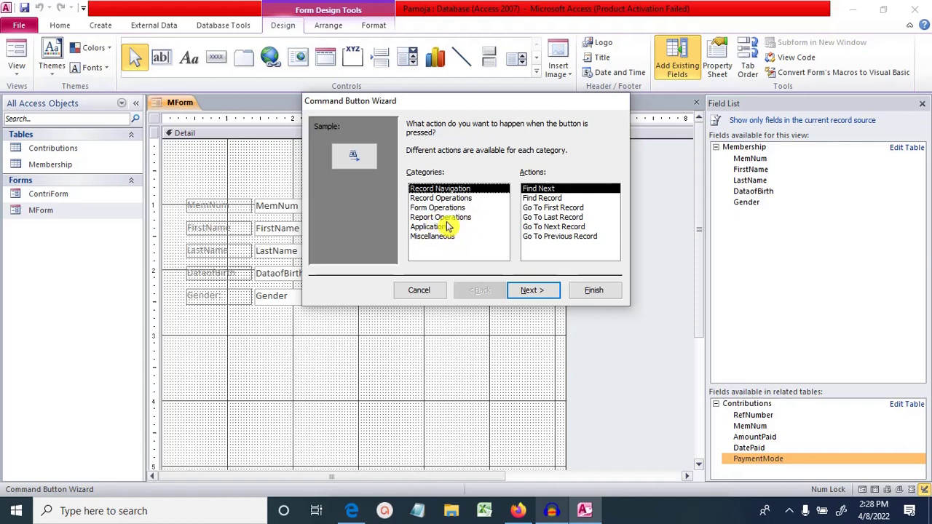
left_click(444, 198)
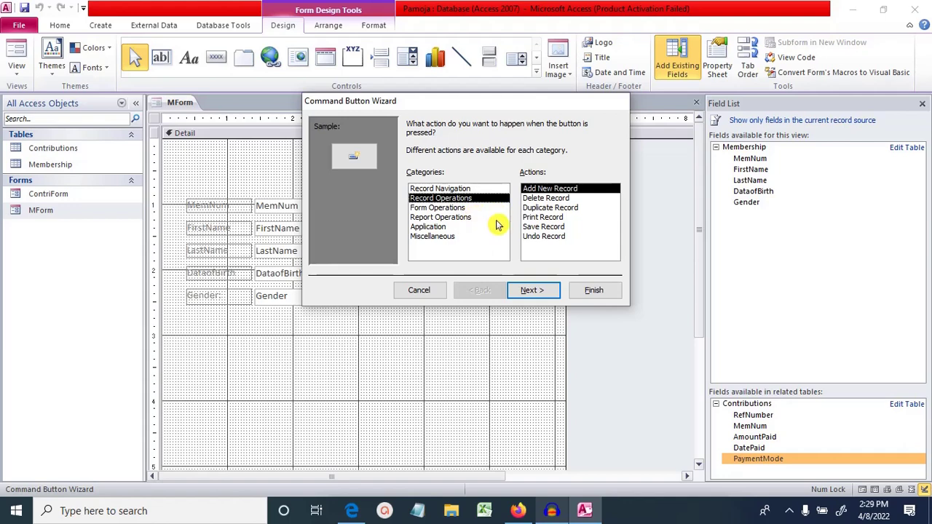
left_click(542, 294)
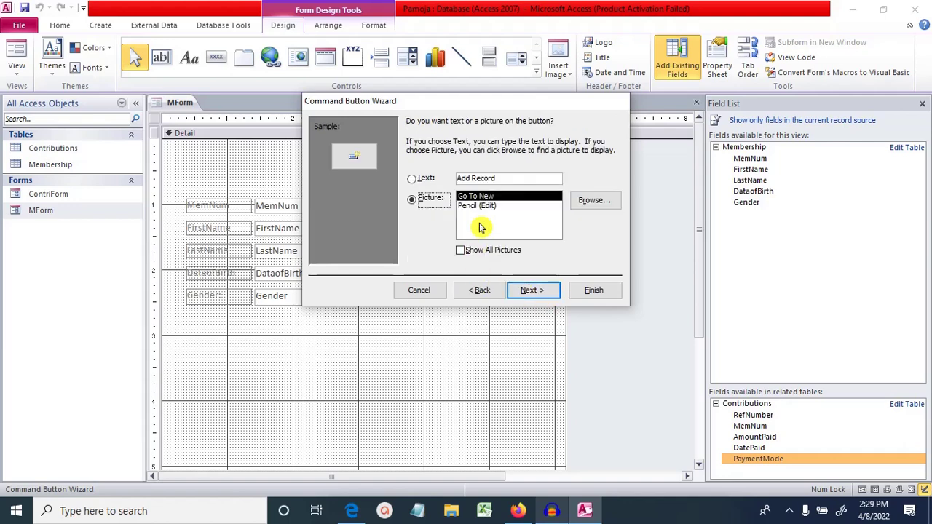
left_click(412, 181)
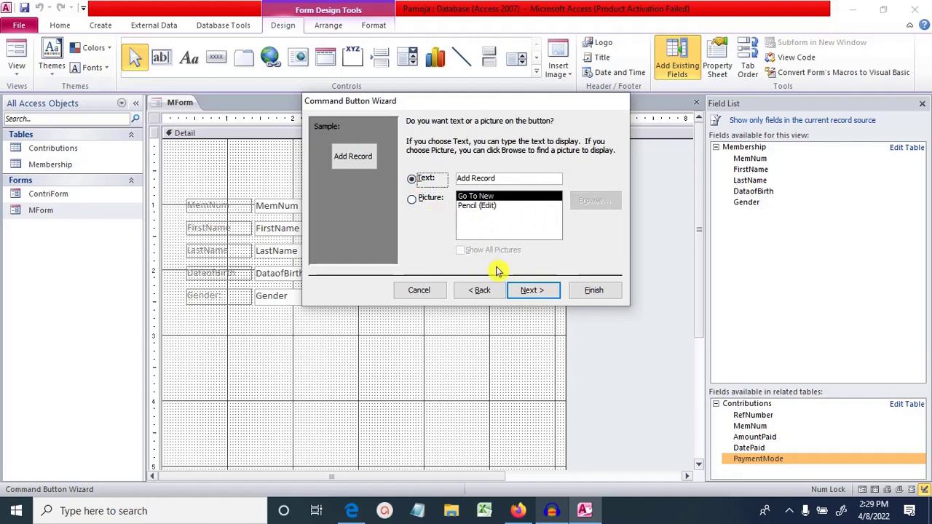
left_click(584, 293)
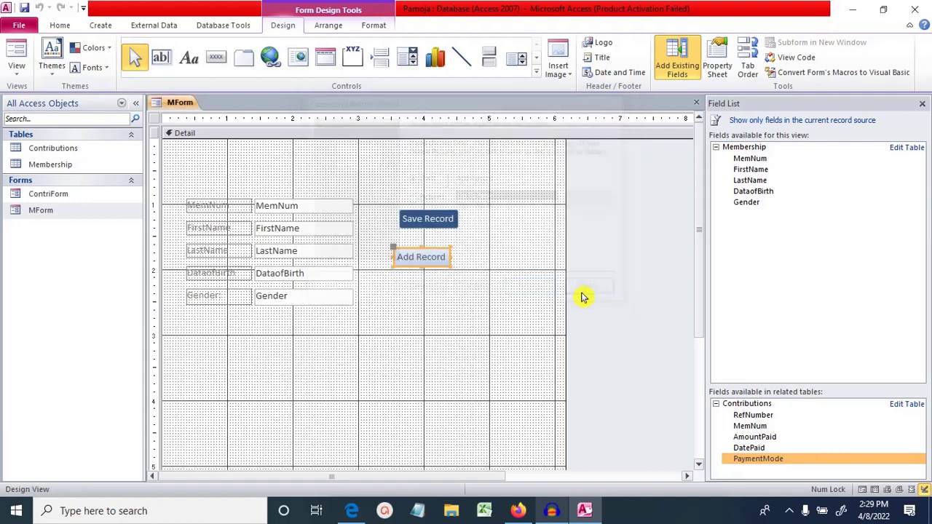
Step: Move the Add Record button slightly to the right, beneath the Save Record button
left_click(457, 293)
left_click(423, 261)
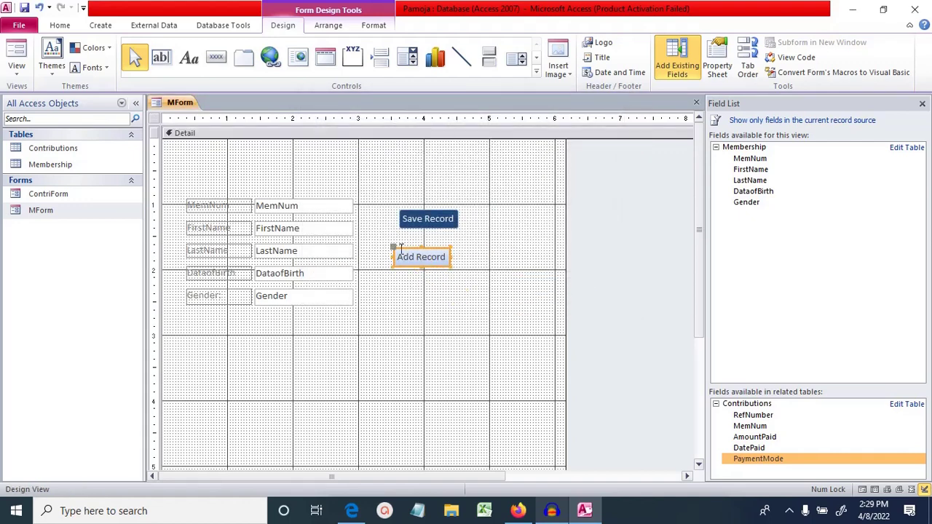
left_click_drag(393, 249, 406, 251)
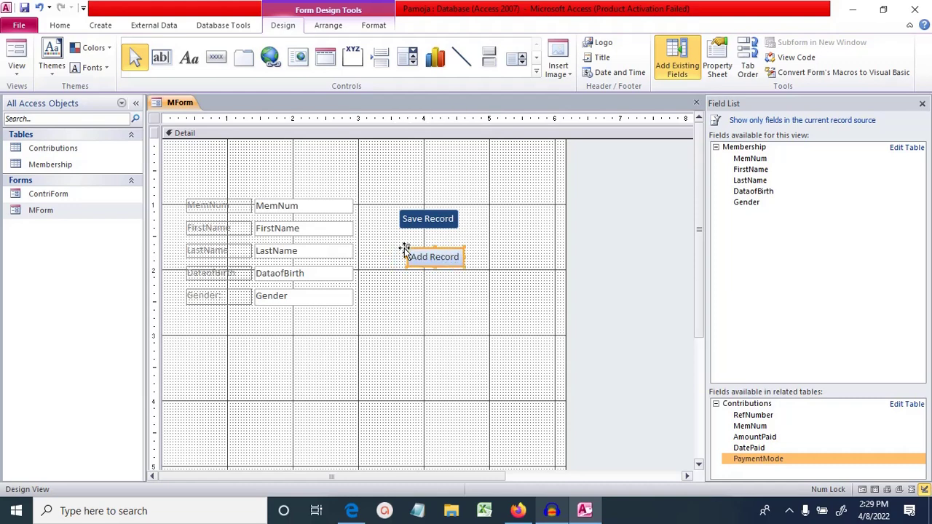
left_click(481, 287)
left_click(445, 254)
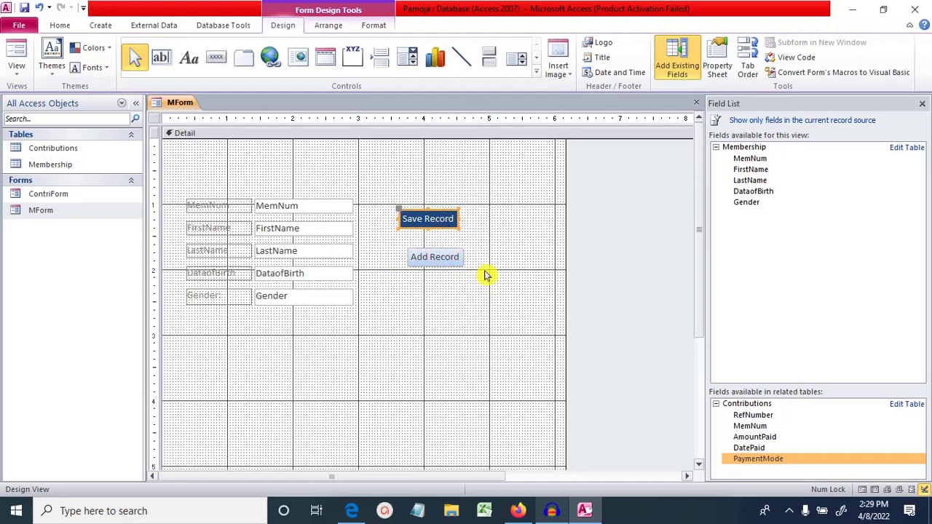
left_click(491, 298)
left_click(438, 260)
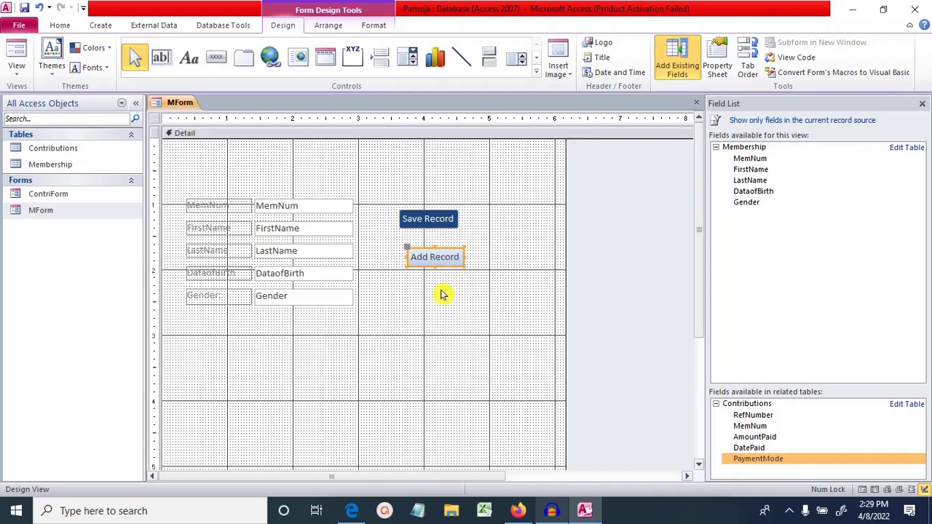
left_click(438, 294)
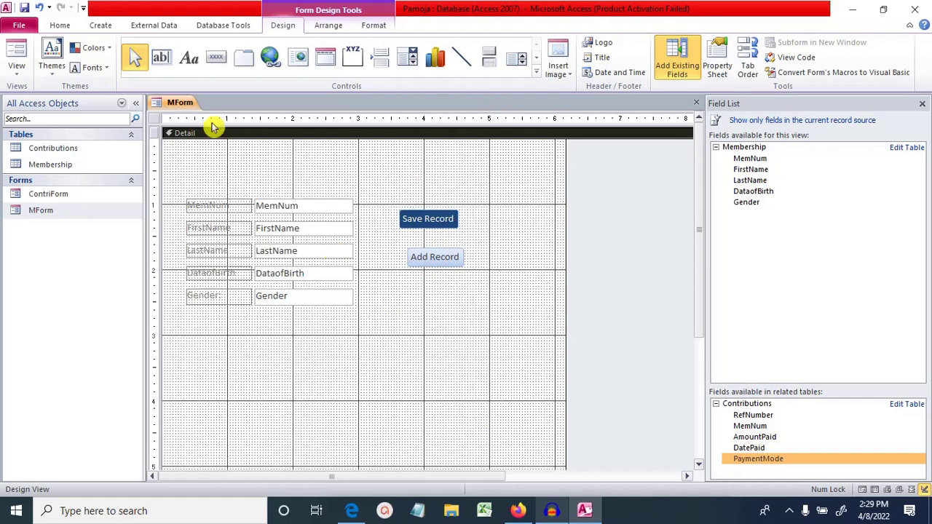
Step: Save the changes to MForm and close all open objects
left_click(25, 10)
right_click(176, 109)
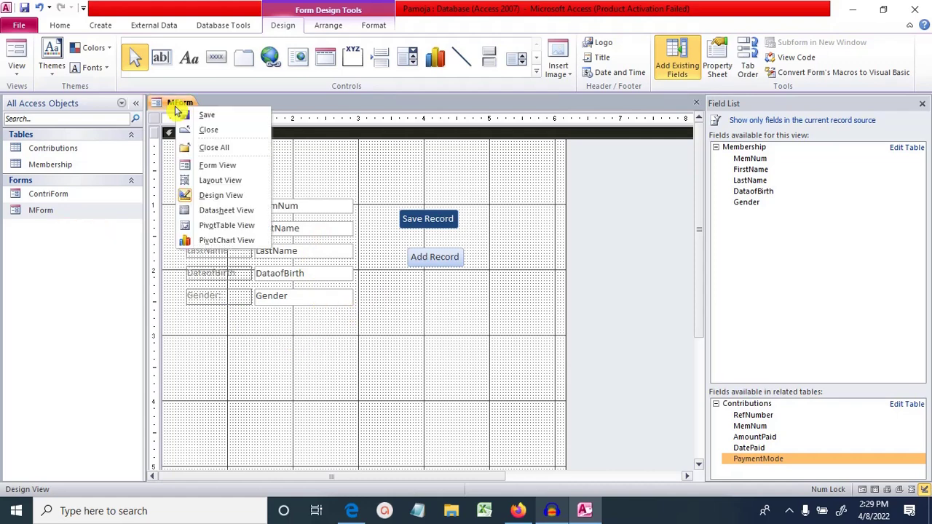
left_click(217, 152)
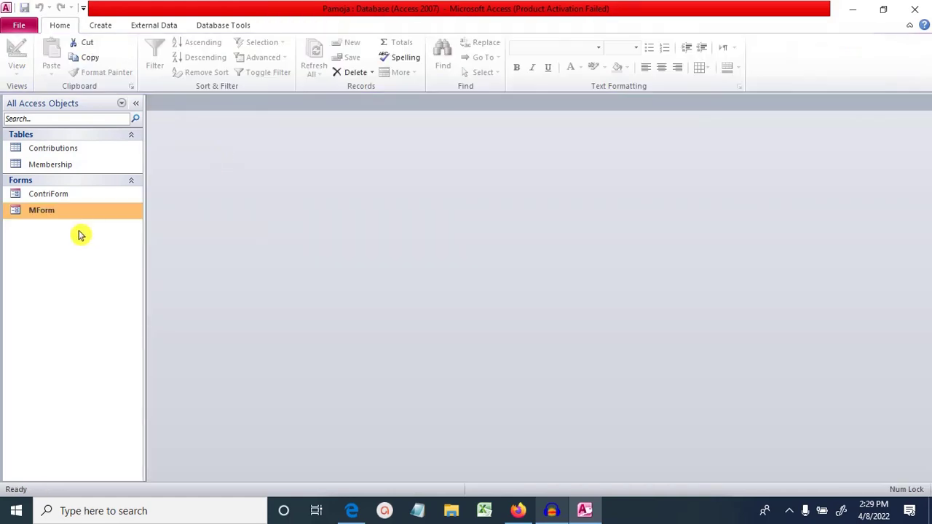
Step: Open ContriForm and switch it to Design View
left_click(60, 201)
double_click(60, 201)
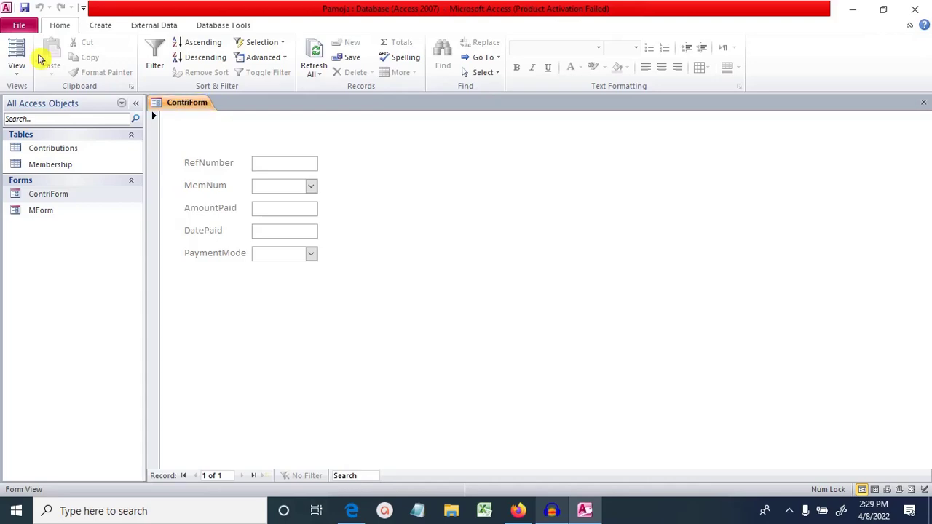
left_click(22, 72)
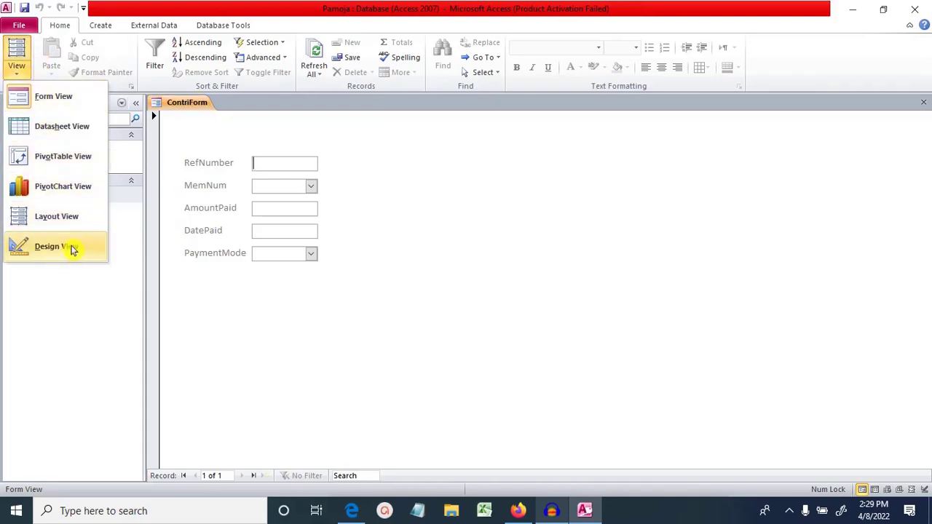
left_click(58, 246)
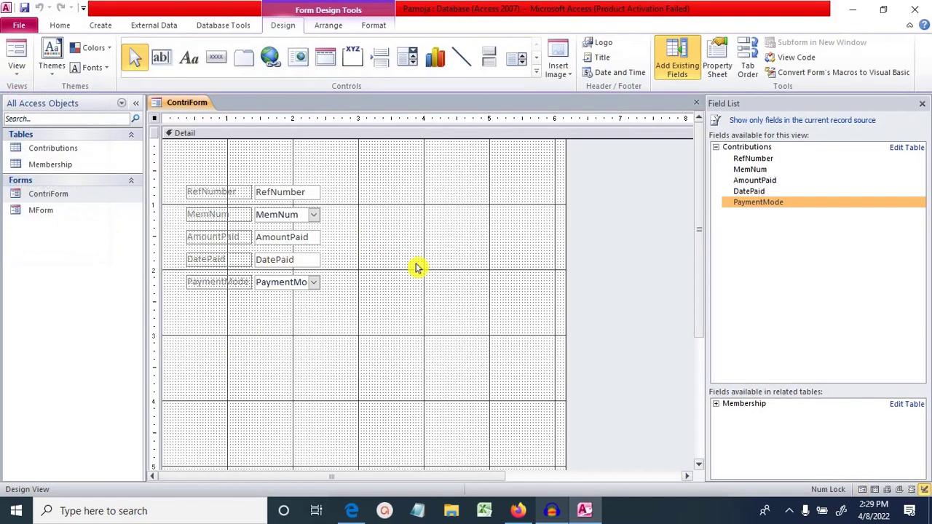
Step: Try adding a command button beside the RefNumber field with the Add New Record operation, keeping the default picture
left_click(216, 58)
left_click_drag(389, 195, 509, 217)
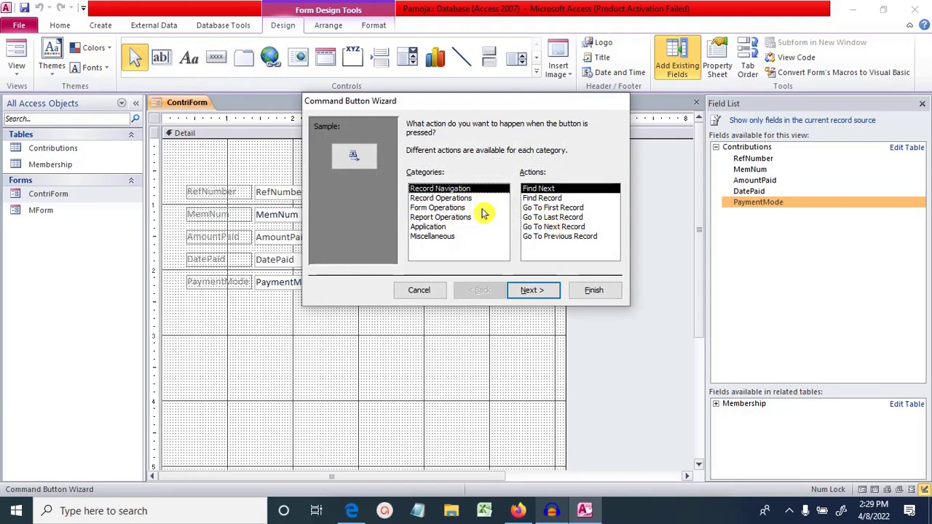
left_click(439, 198)
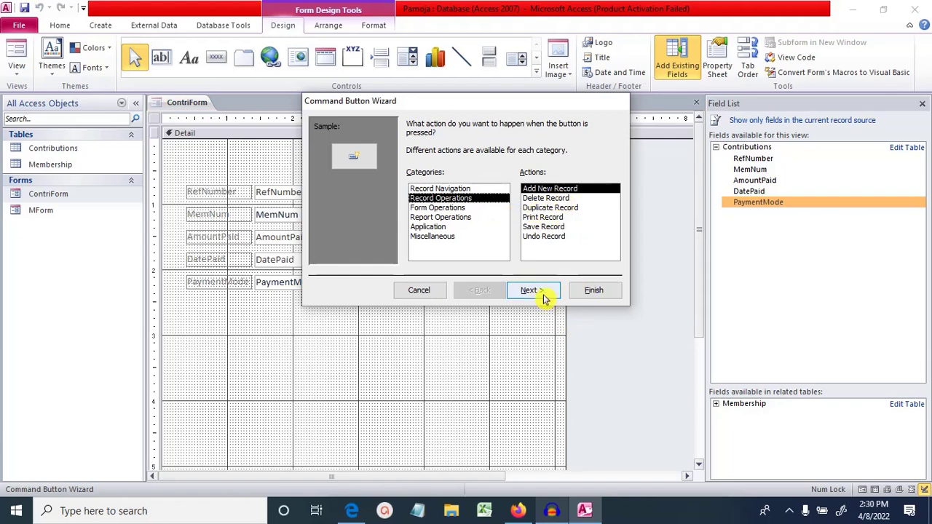
left_click(591, 292)
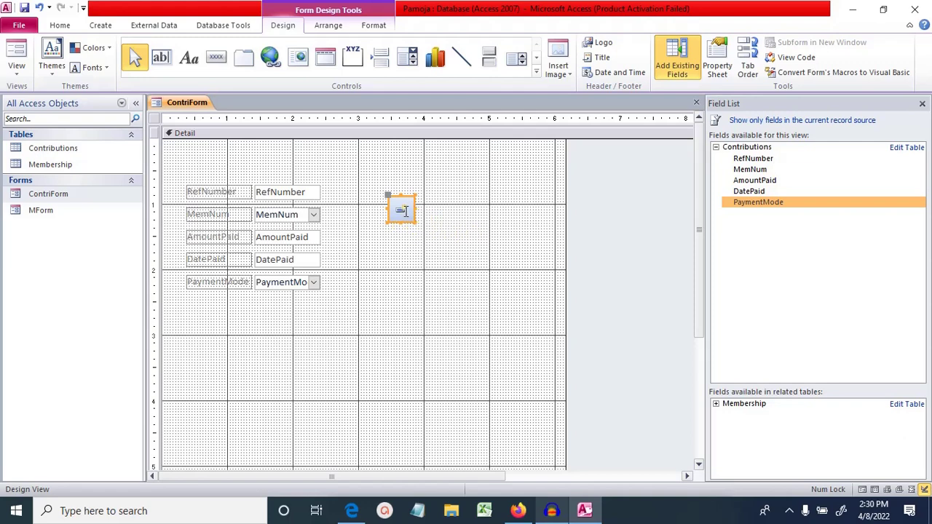
left_click(405, 211)
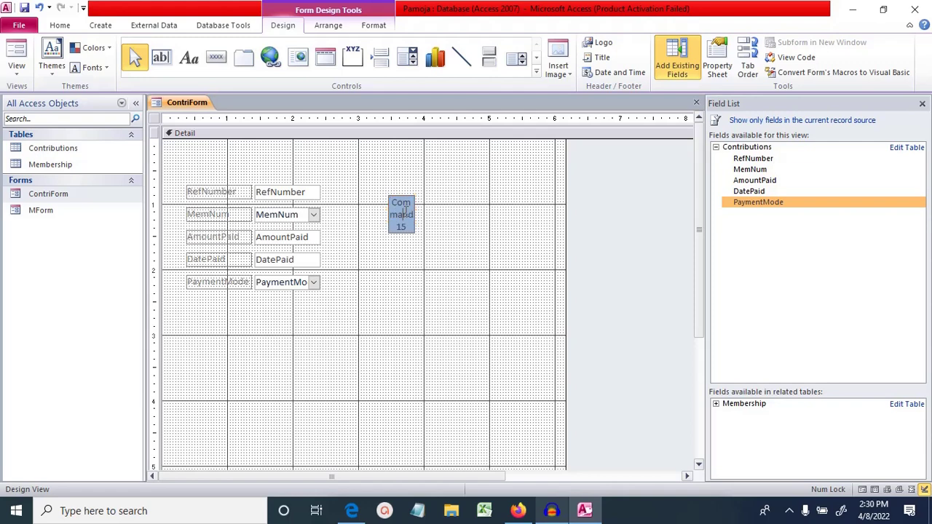
left_click(422, 247)
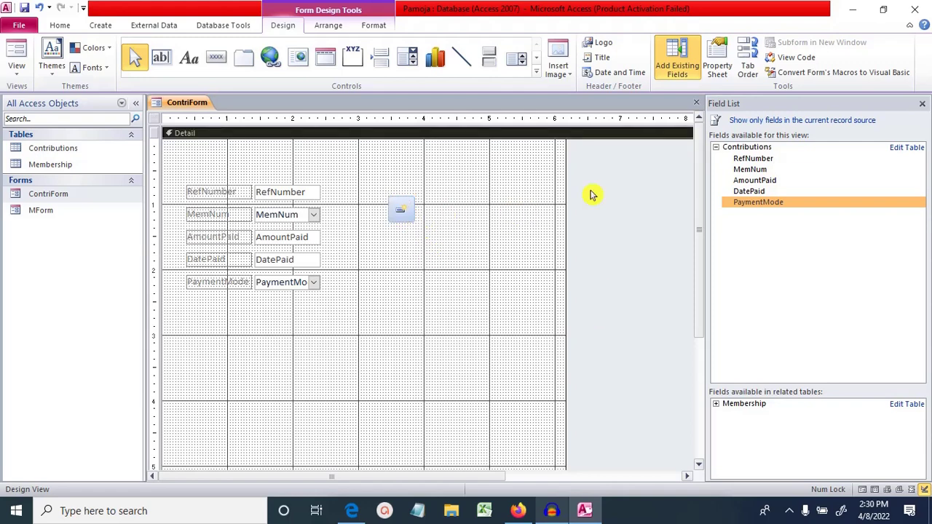
Step: Show the properties of the new picture button and set its Visible property to No
left_click(717, 70)
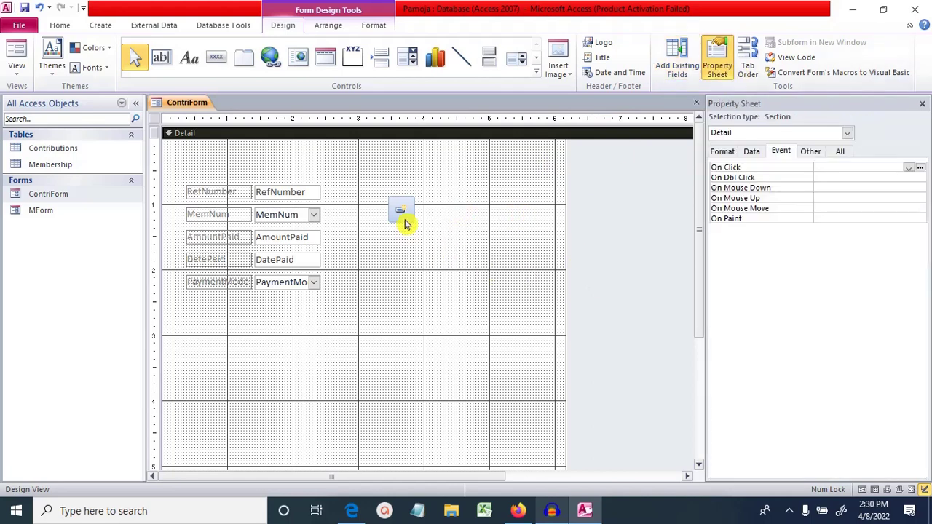
left_click(401, 215)
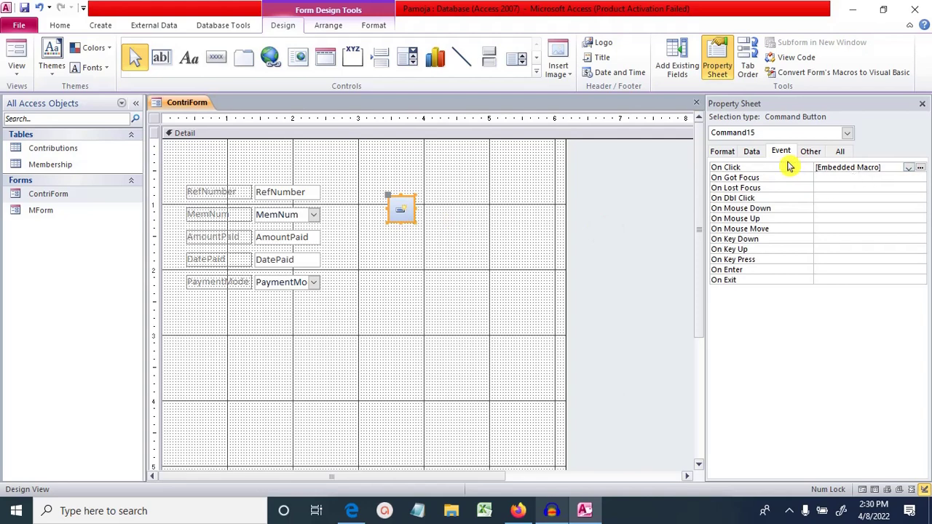
left_click(723, 153)
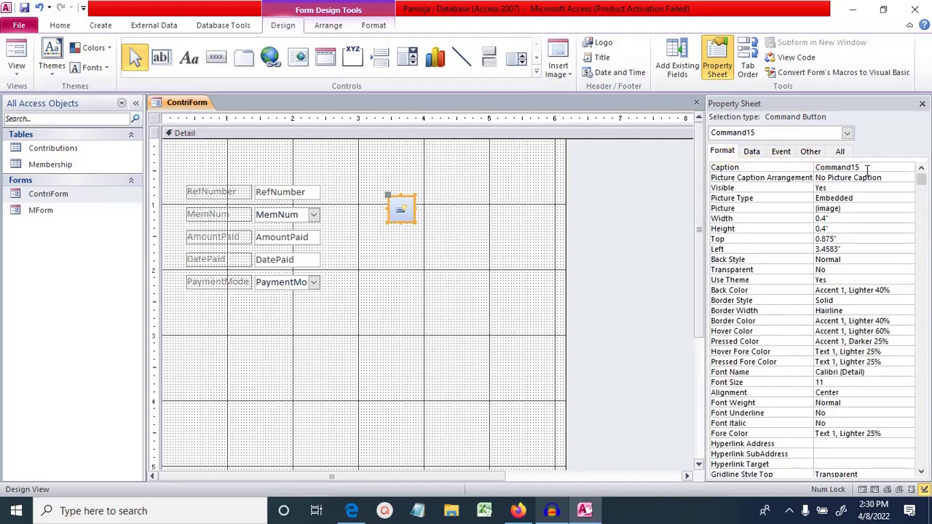
left_click(806, 169)
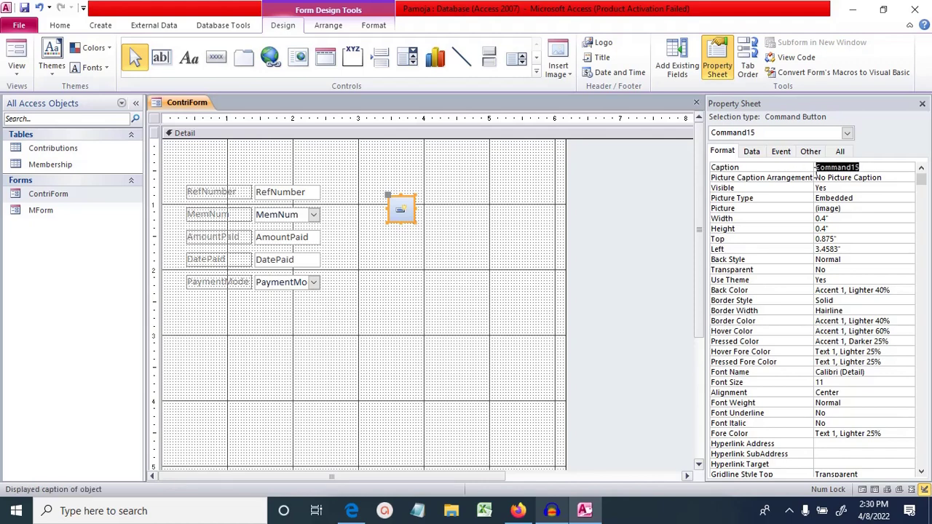
key("Right")
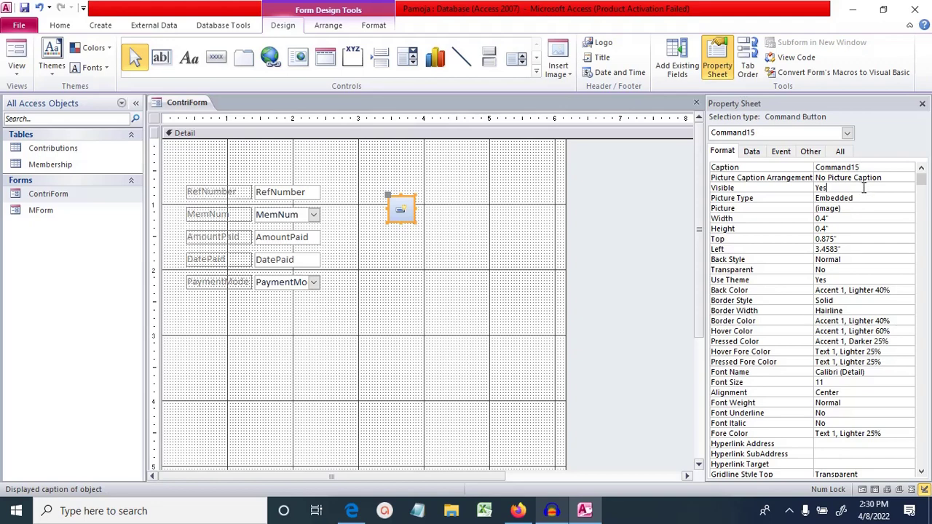
left_click(908, 189)
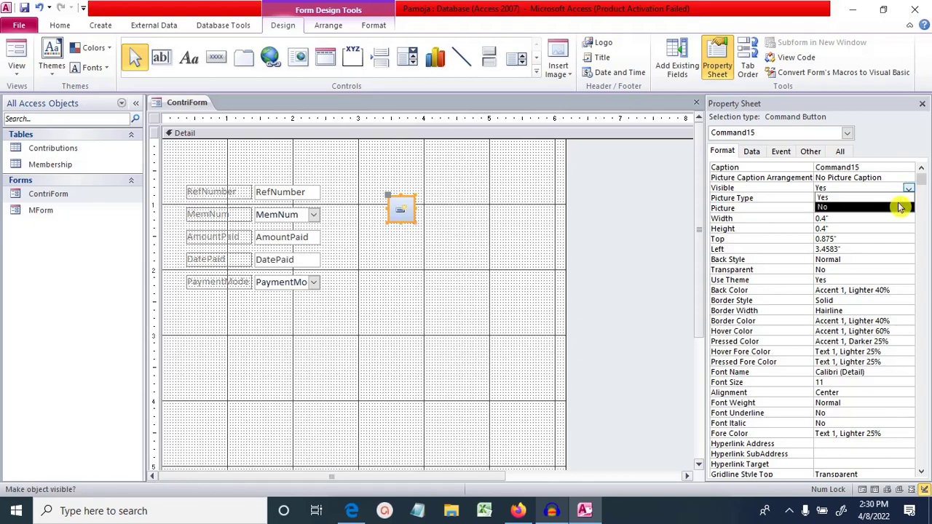
left_click(899, 208)
Step: Set the picture button's caption to Add New
left_click(873, 177)
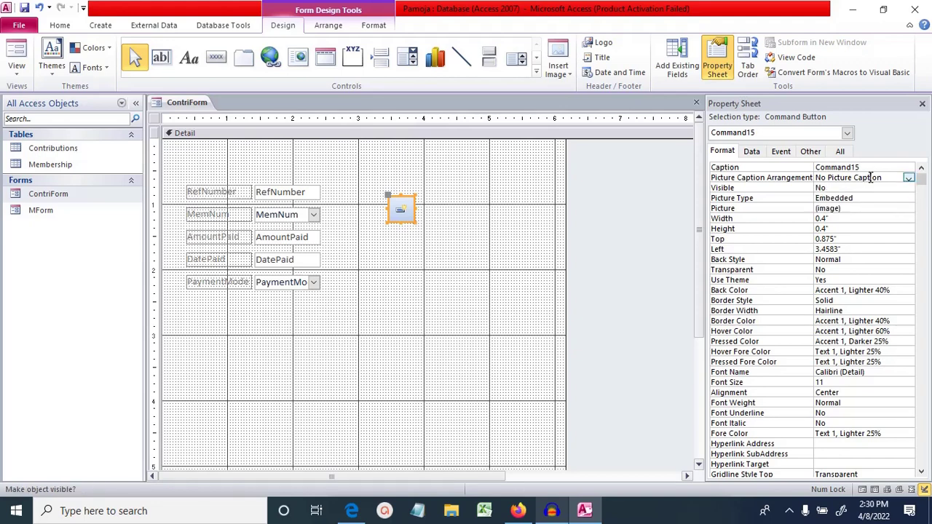
left_click_drag(861, 167, 820, 168)
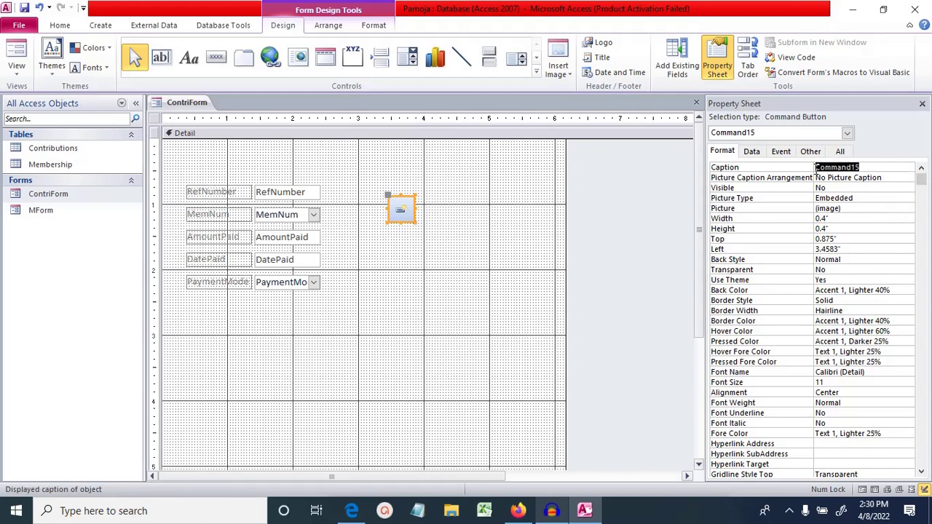
key("BackSpace")
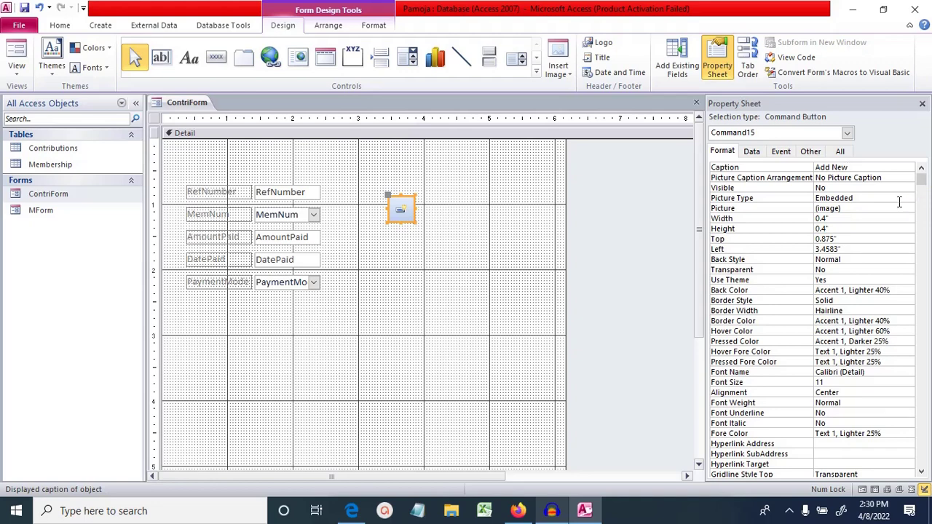
Step: Delete the picture command button from ContriForm
left_click(441, 256)
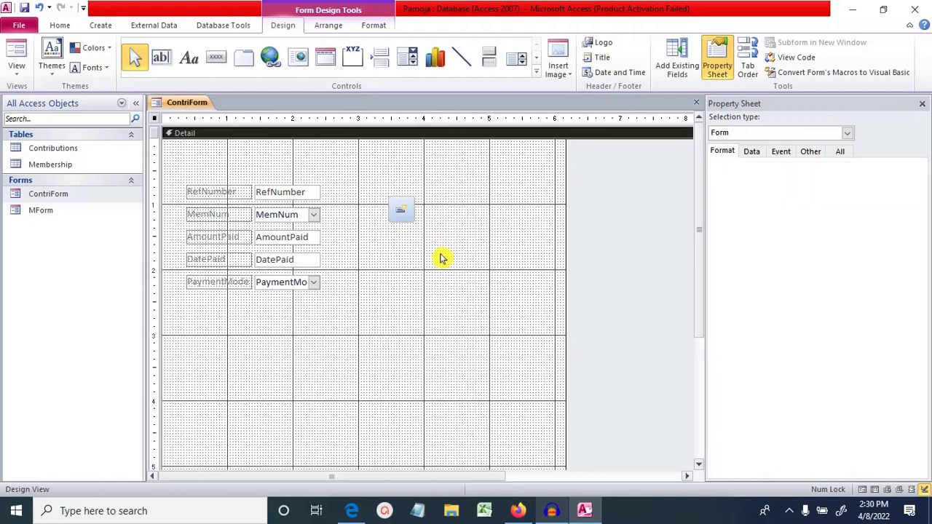
left_click(404, 217)
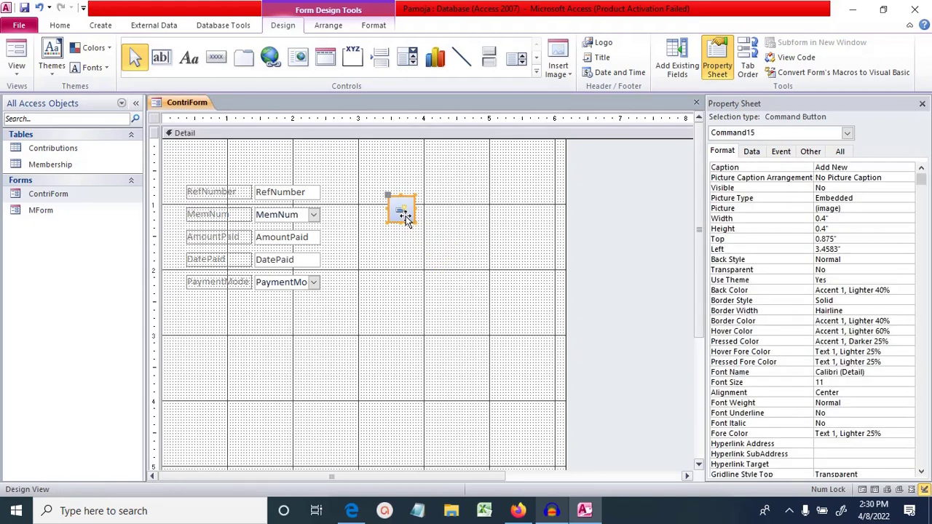
key("Delete")
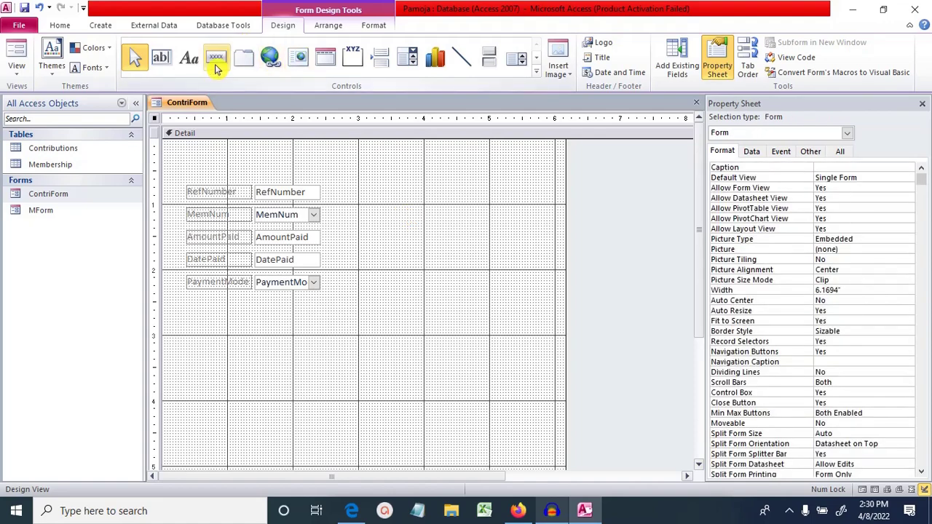
Step: Add a command button beside the RefNumber and MemNum fields with the Save Record operation, showing the text Save Record
left_click(216, 64)
left_click_drag(374, 195, 482, 212)
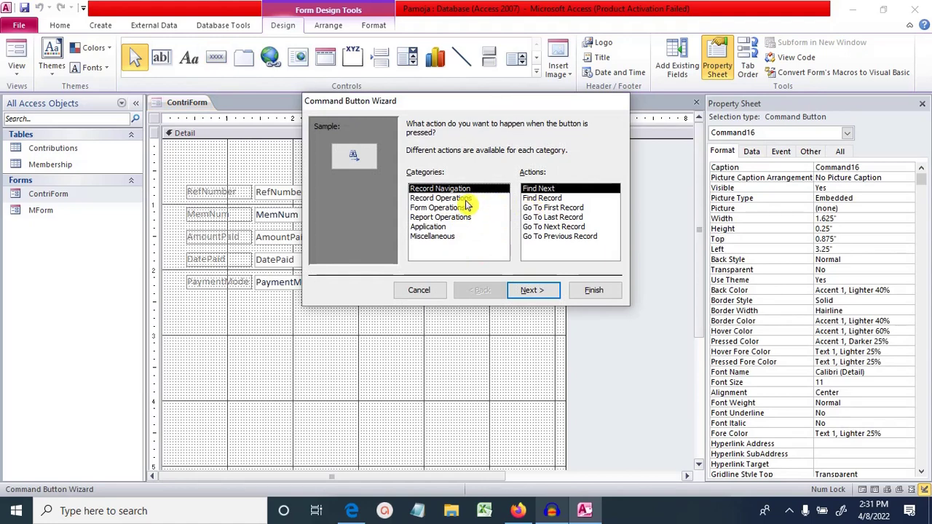
left_click(465, 198)
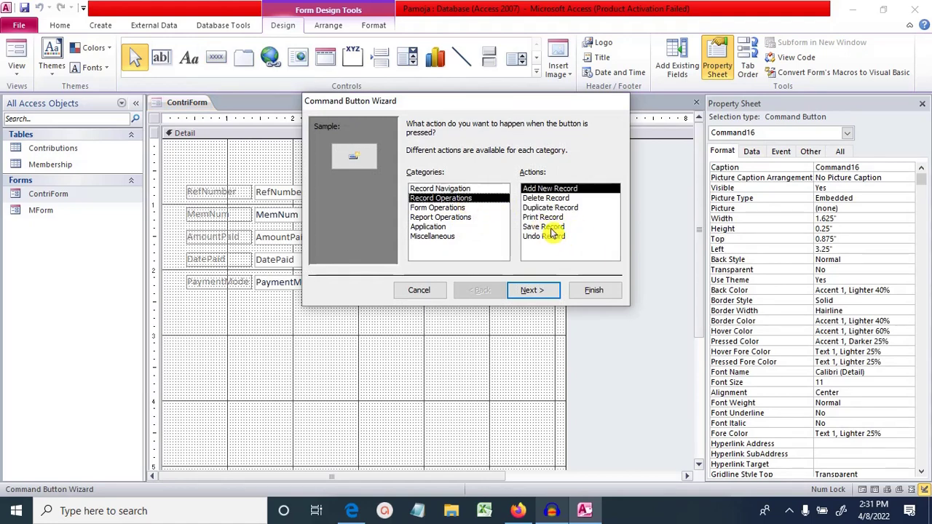
left_click(552, 227)
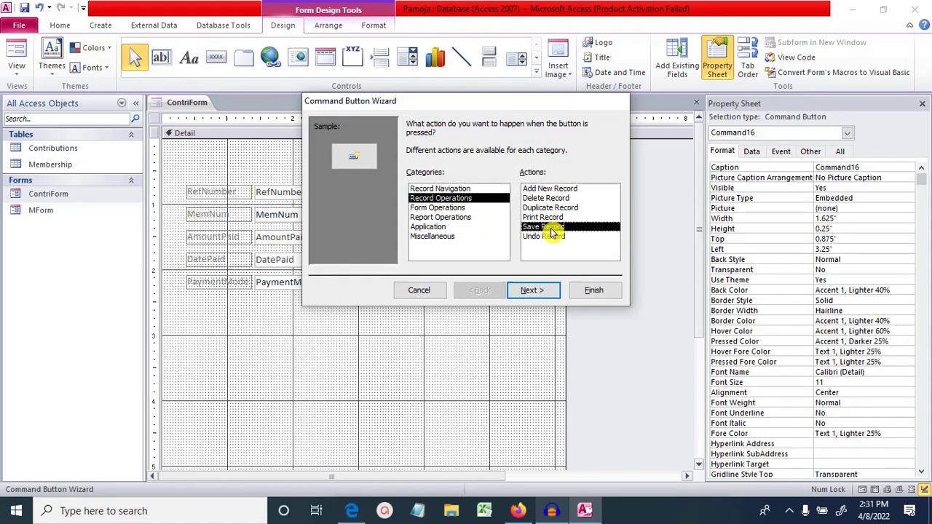
left_click(539, 294)
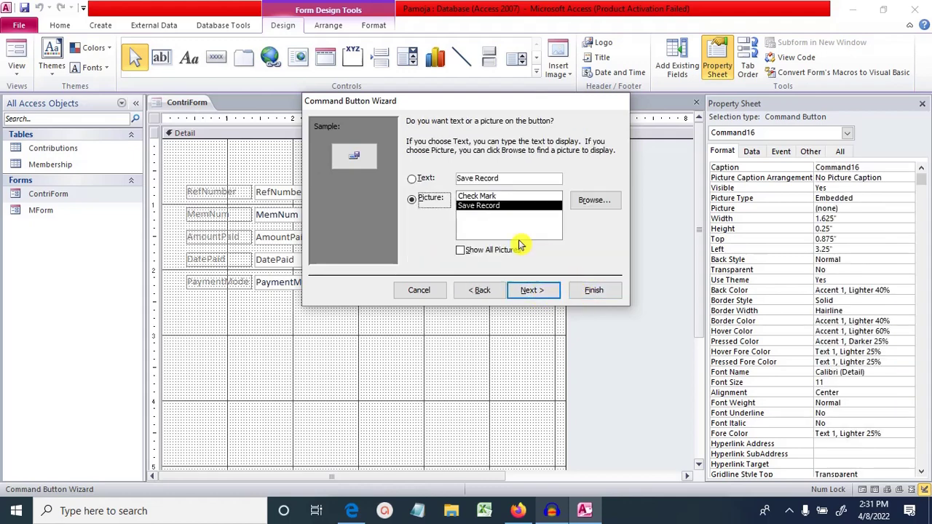
left_click(412, 178)
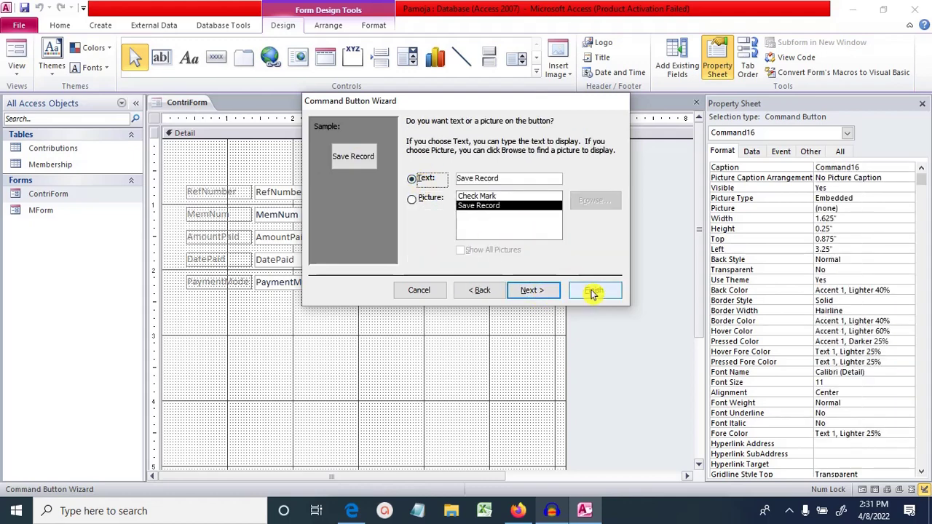
left_click(592, 291)
left_click(465, 238)
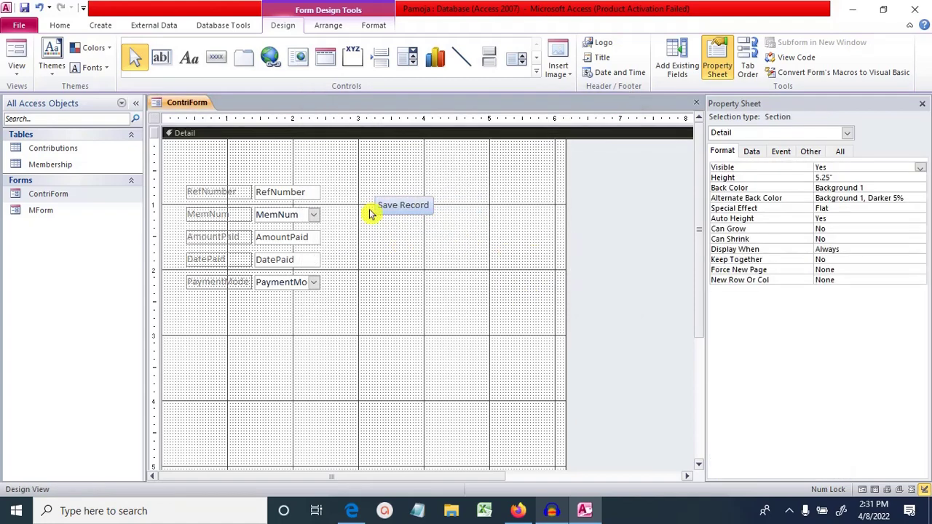
Step: Add a second command button beside the DatePaid field with the Add New Record operation, showing the text Add Record
left_click(218, 61)
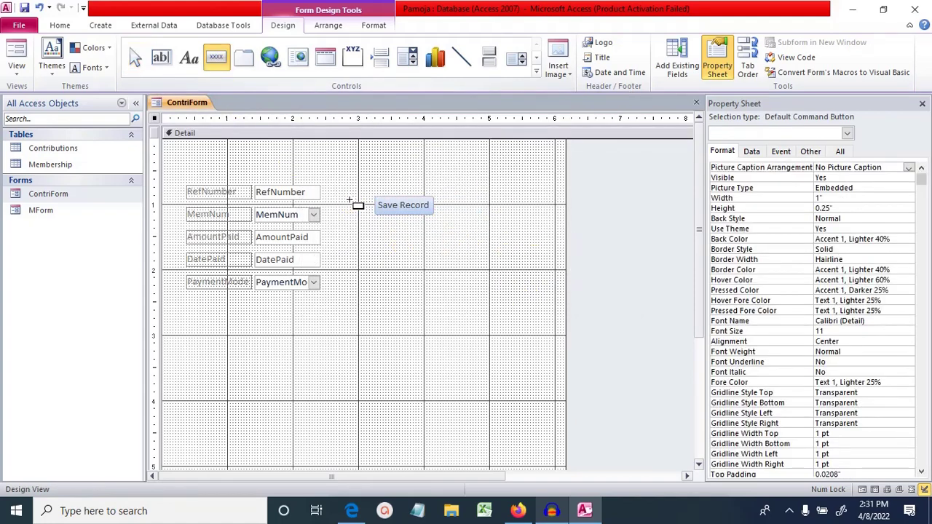
left_click(382, 259)
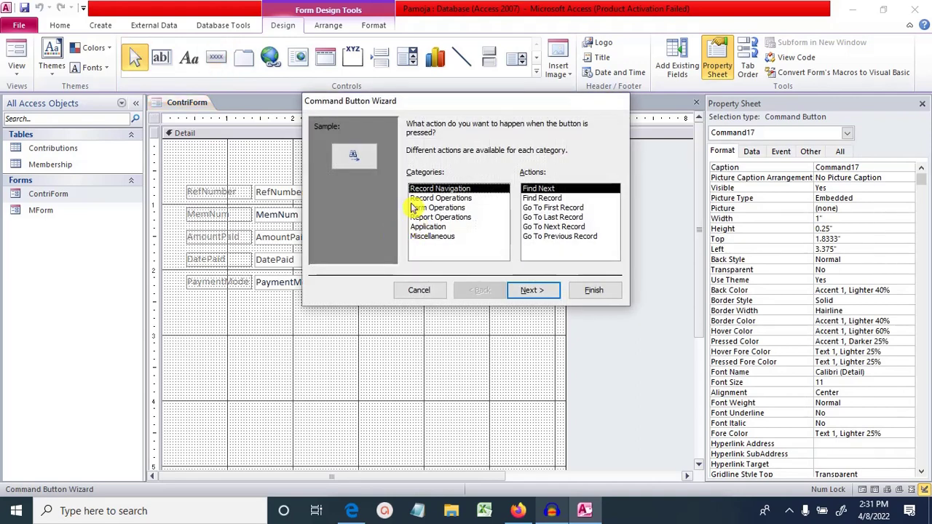
left_click(446, 198)
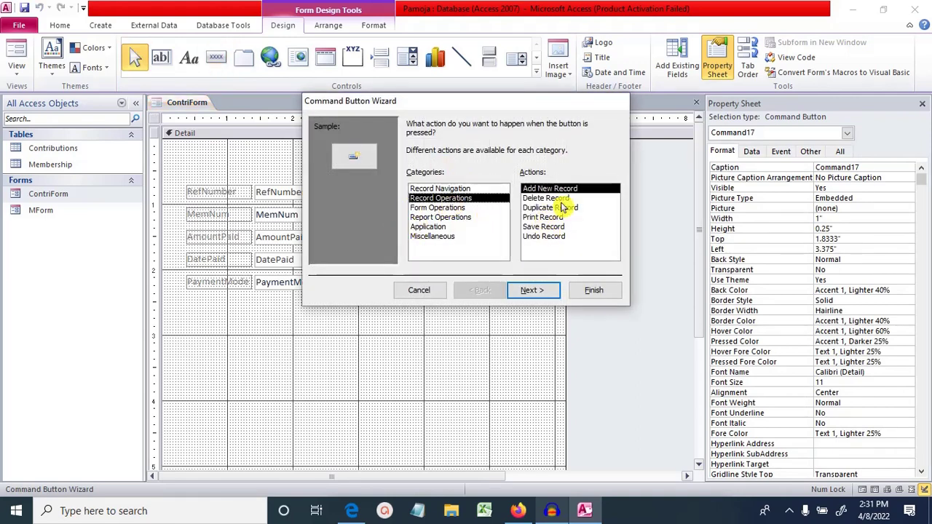
left_click(539, 294)
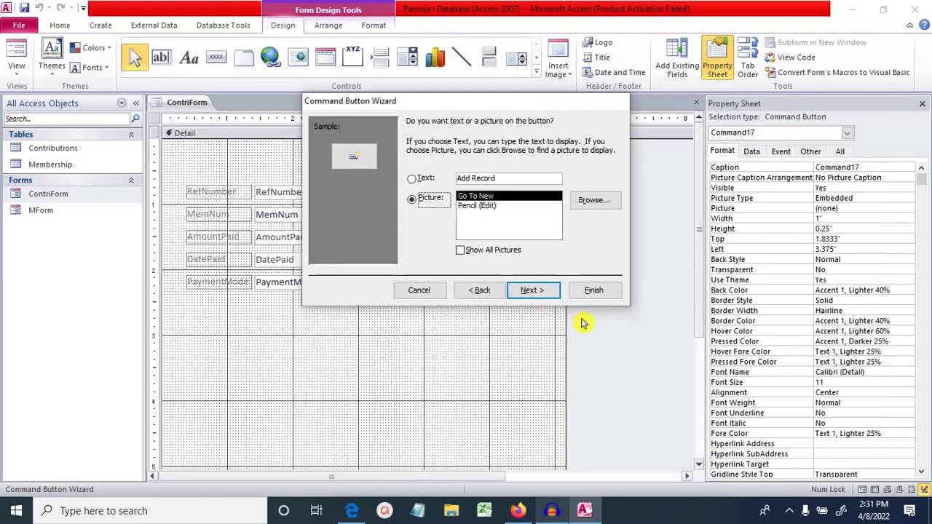
left_click(412, 180)
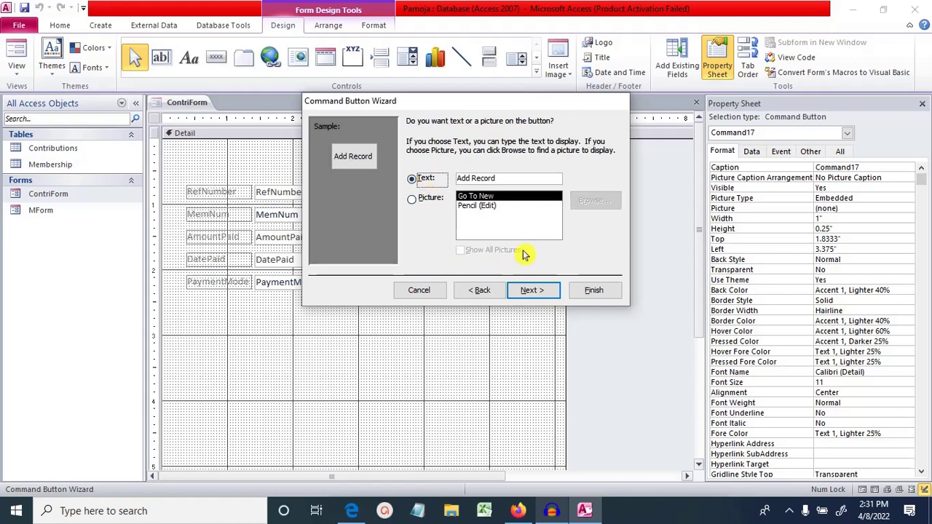
left_click(600, 296)
left_click(437, 281)
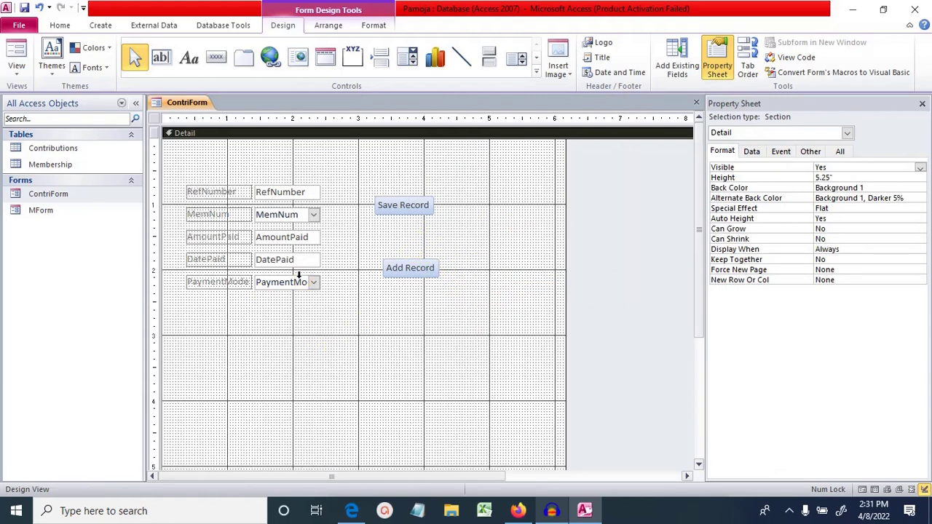
Step: Move the Save Record button down to just above the Add Record button, about 1.38" from the top of the Detail section
left_click(407, 203)
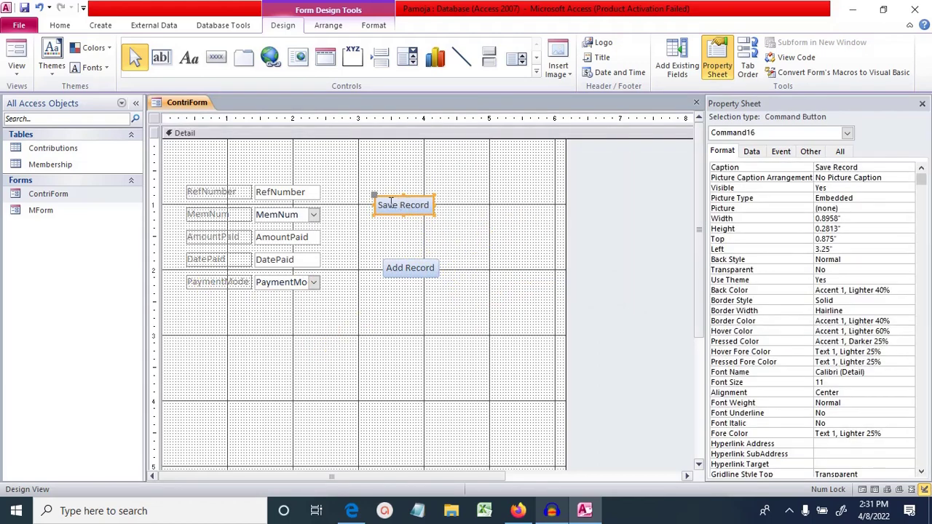
left_click_drag(376, 195, 388, 231)
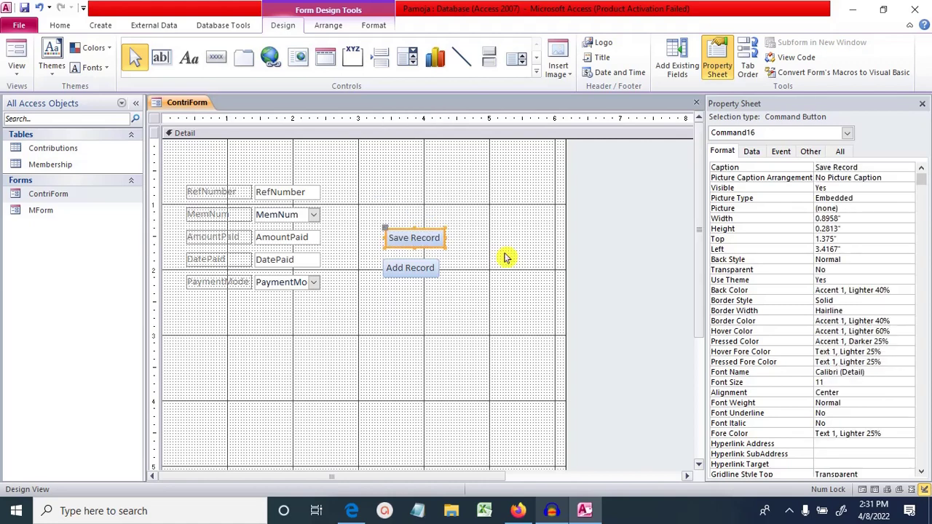
left_click(439, 281)
Step: Widen the Add Record button, then stretch the Save Record button to about 1.04" wide so both edges line up with it
left_click(417, 271)
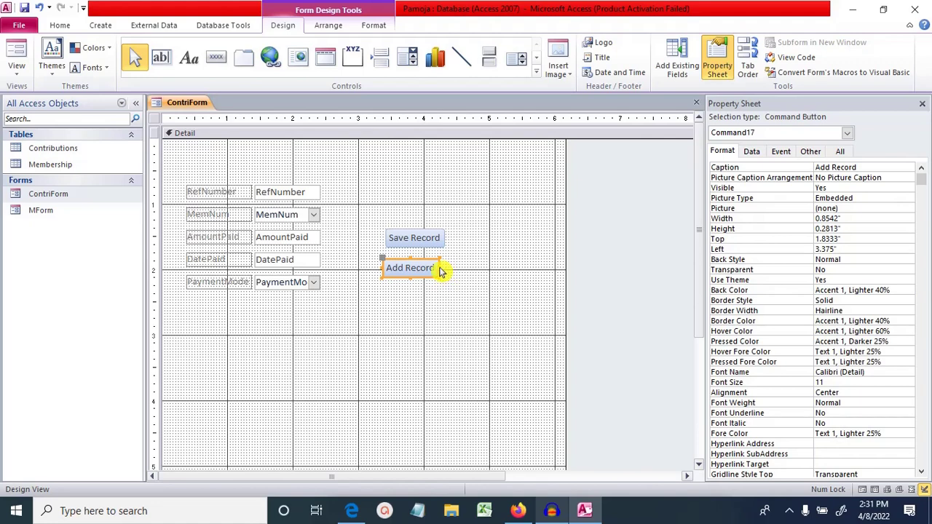
left_click_drag(440, 271, 451, 269)
left_click(439, 352)
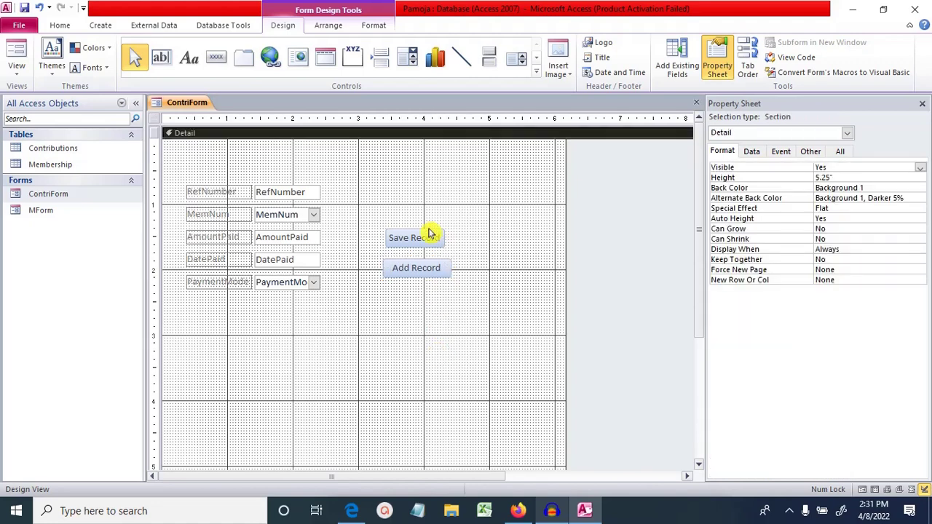
left_click(399, 241)
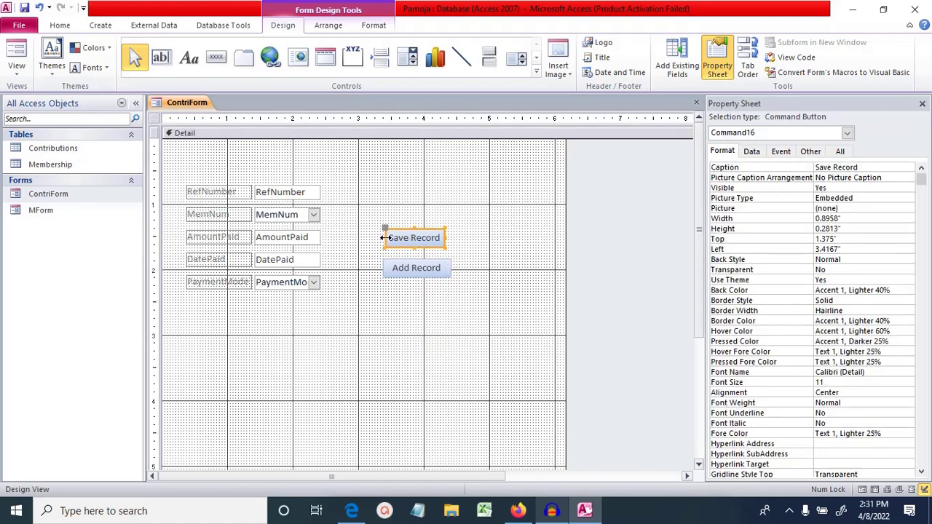
left_click_drag(384, 237, 380, 237)
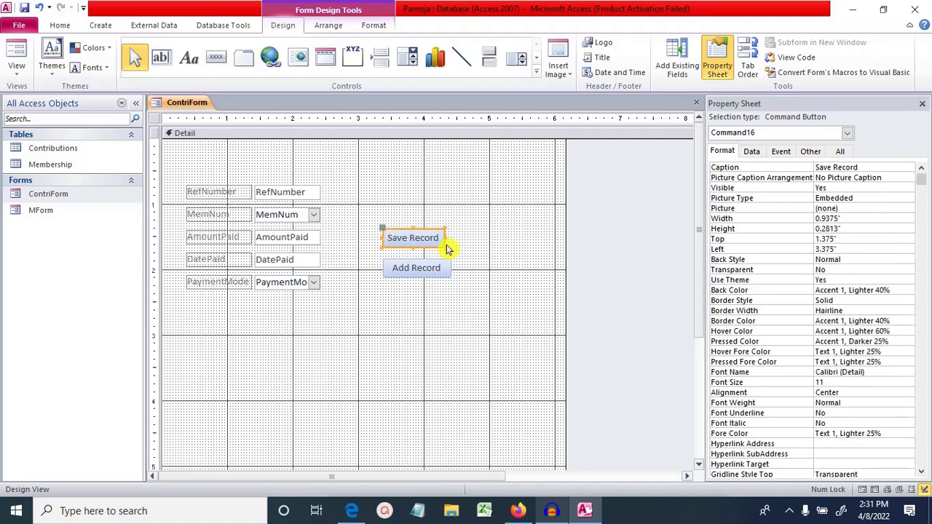
left_click_drag(443, 237, 451, 238)
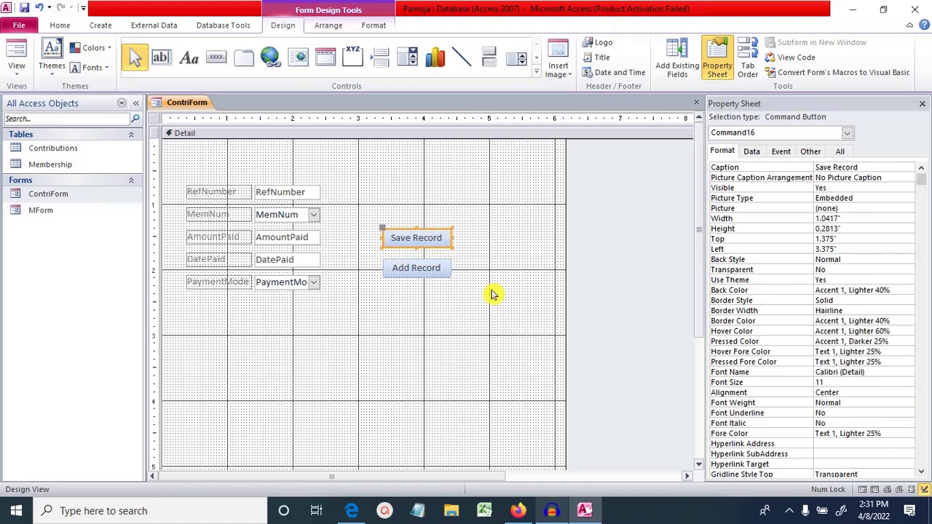
left_click(492, 294)
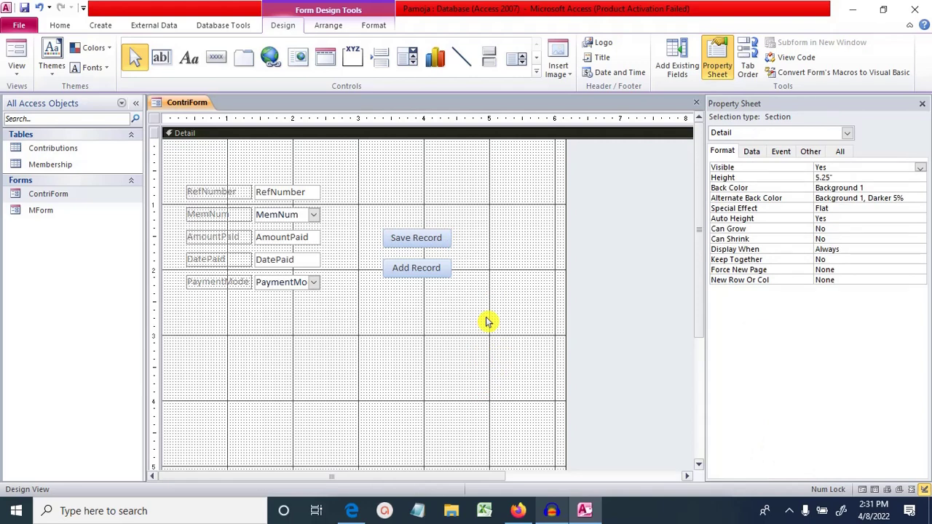
key("ctrl+r")
left_click(502, 350)
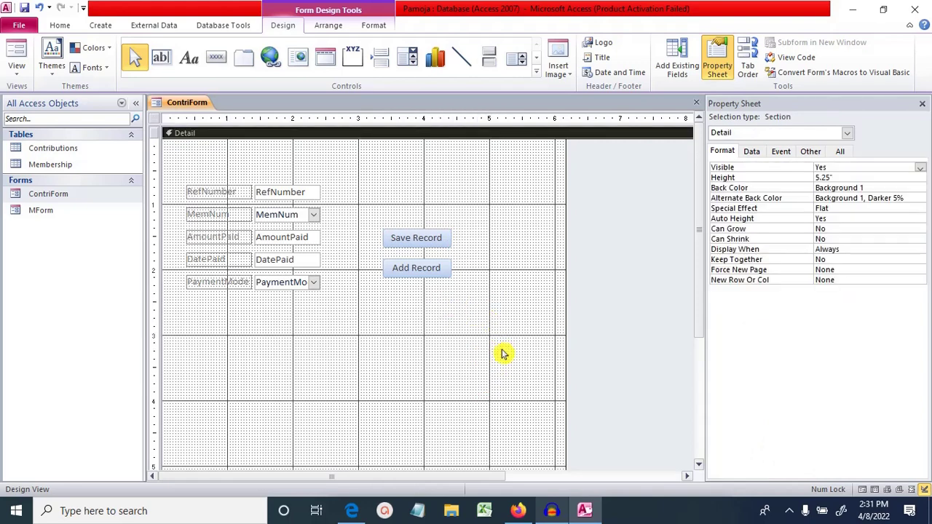
key("ctrl+r")
left_click(558, 352)
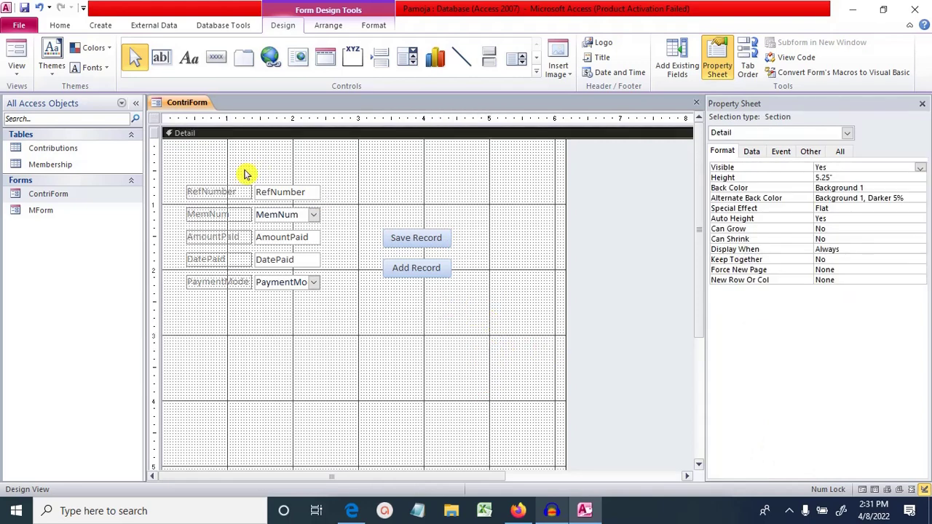
Step: Close ContriForm with its design changes saved, and open MForm for data entry
right_click(189, 107)
left_click(220, 127)
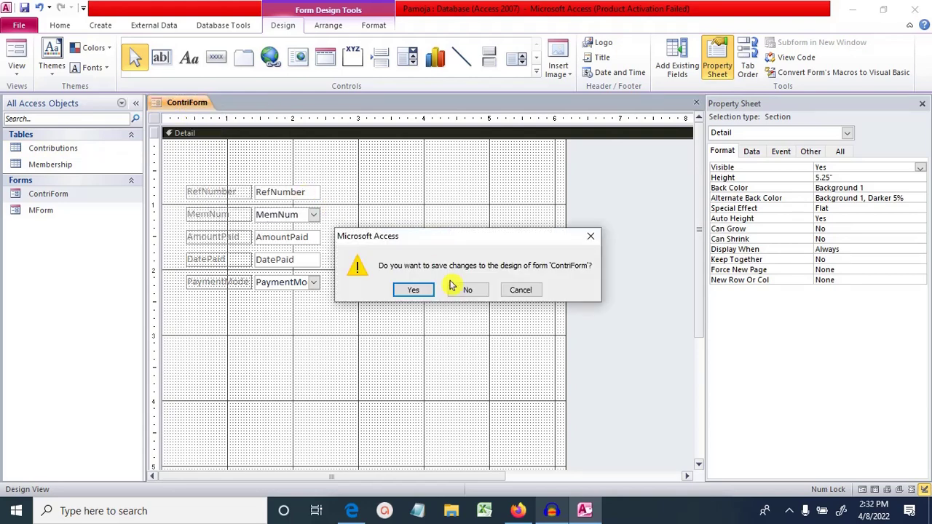
left_click(413, 290)
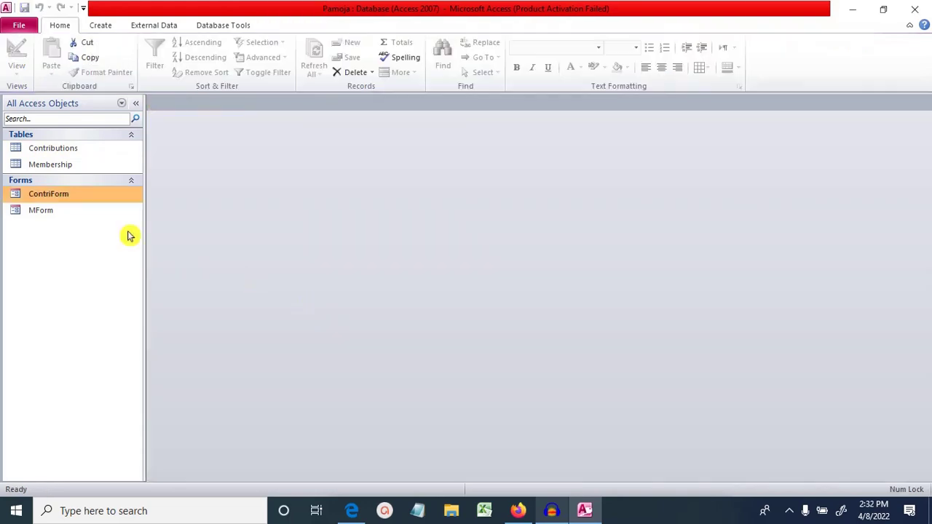
double_click(62, 210)
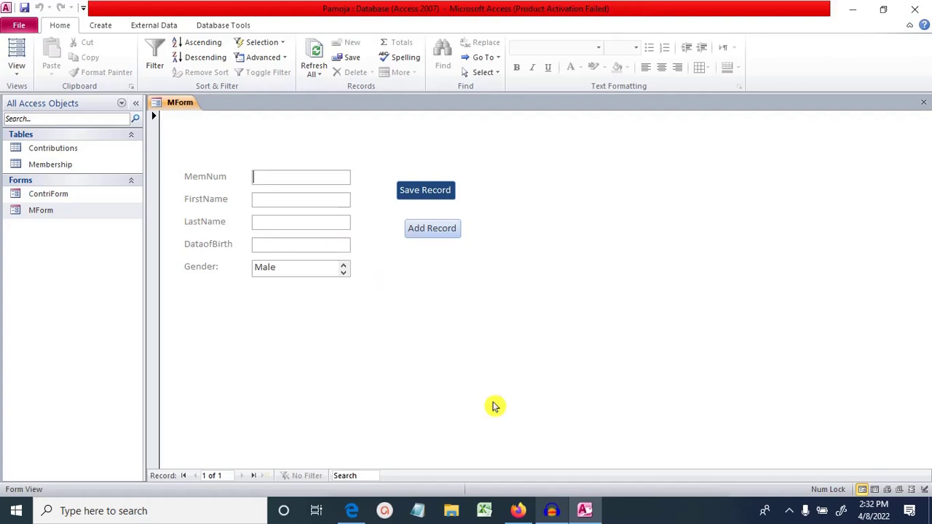
Step: Enter the first member's number, first name and last name from the exam paper's Membership table
left_click(591, 512)
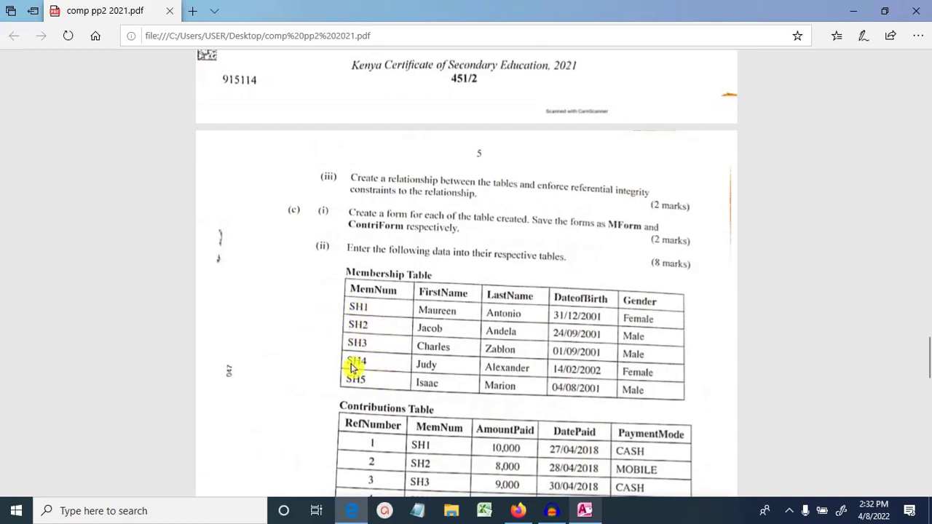
left_click(576, 514)
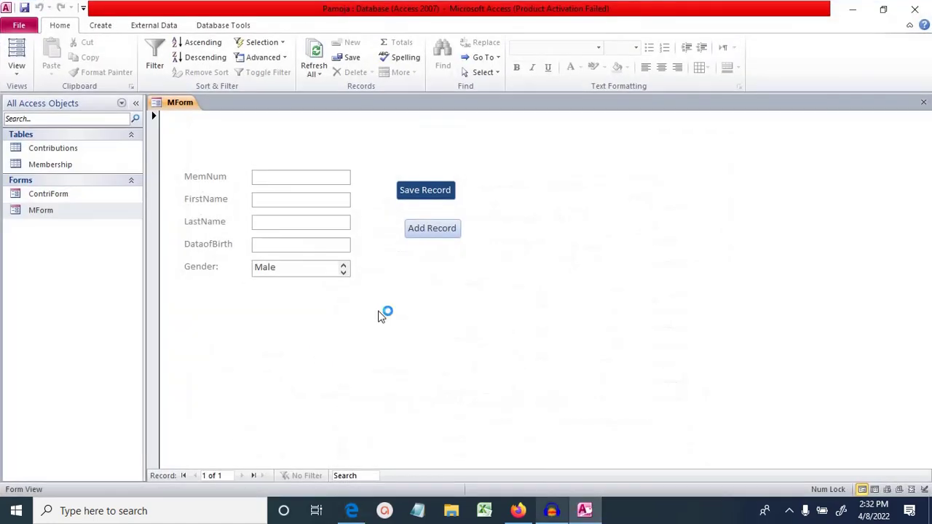
left_click(306, 179)
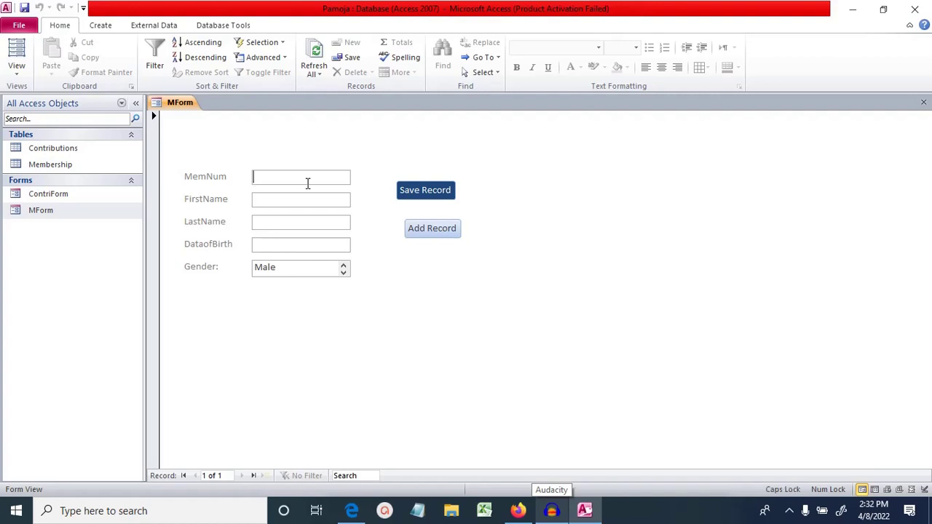
type("SH1")
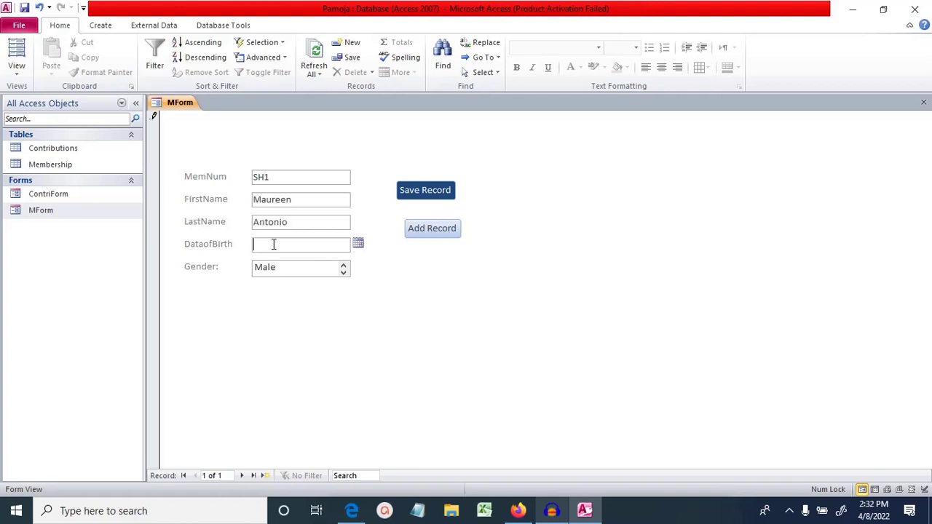
Step: Check the first member's date of birth in the exam paper's Membership table
left_click(356, 248)
left_click(358, 246)
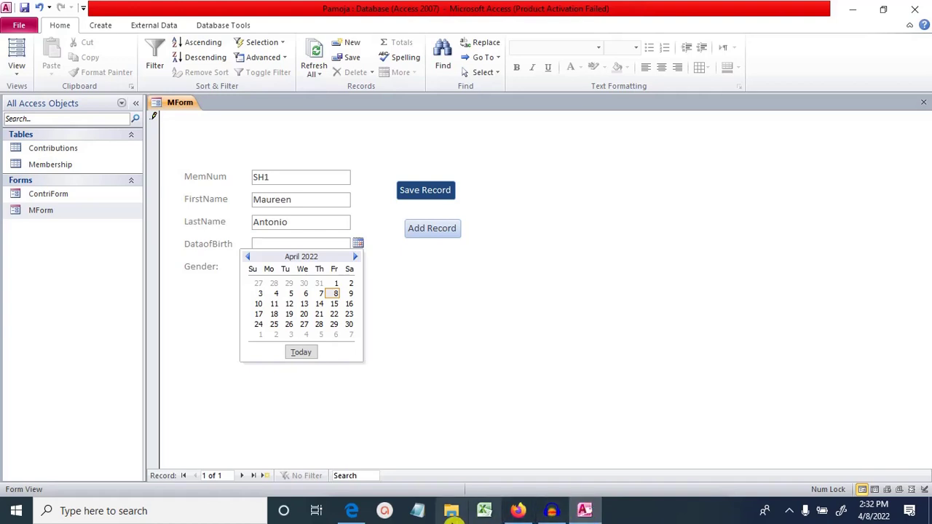
left_click(350, 513)
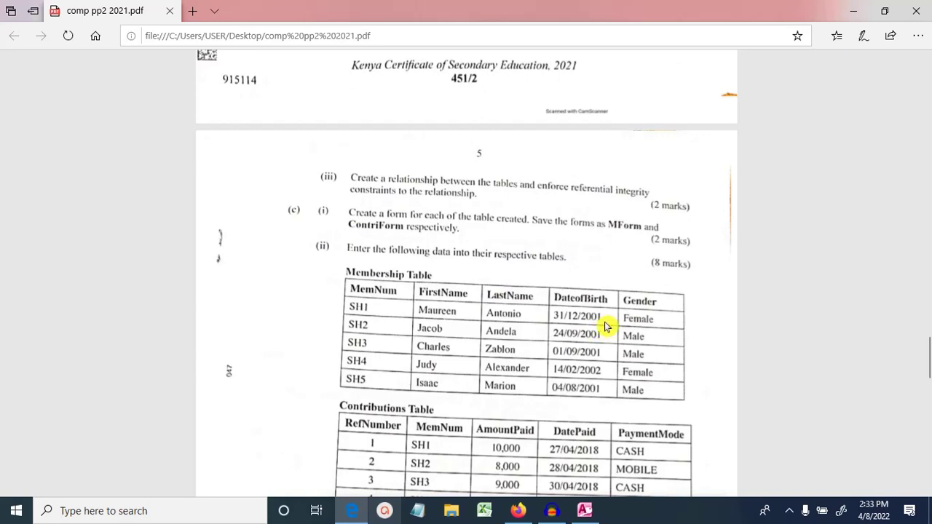
left_click(584, 509)
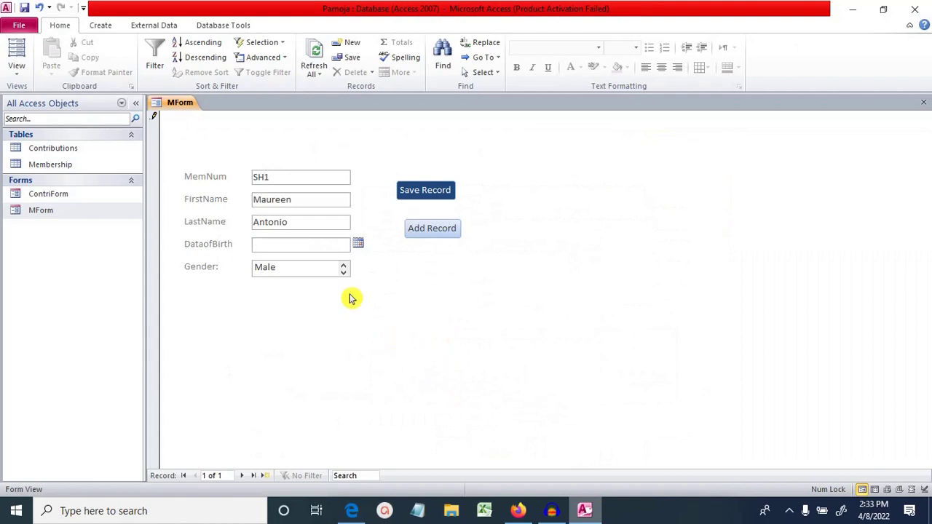
left_click(358, 243)
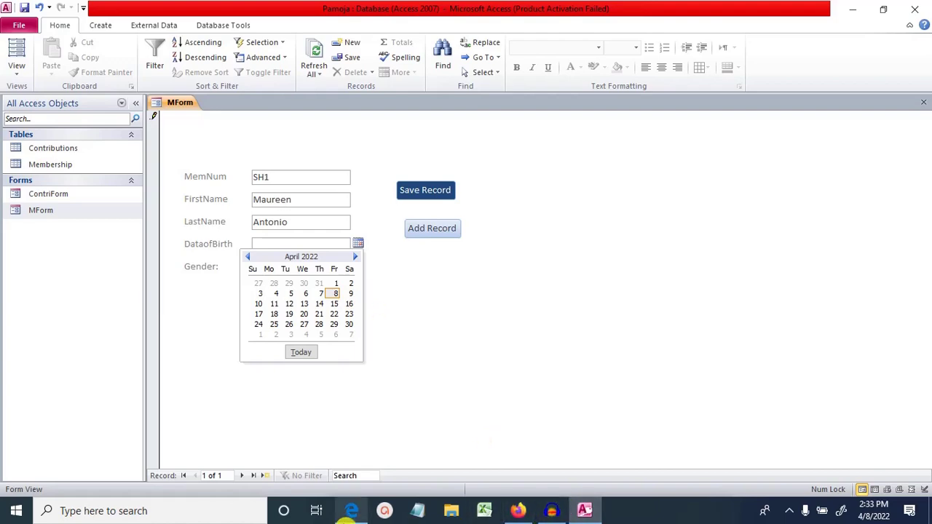
left_click(350, 512)
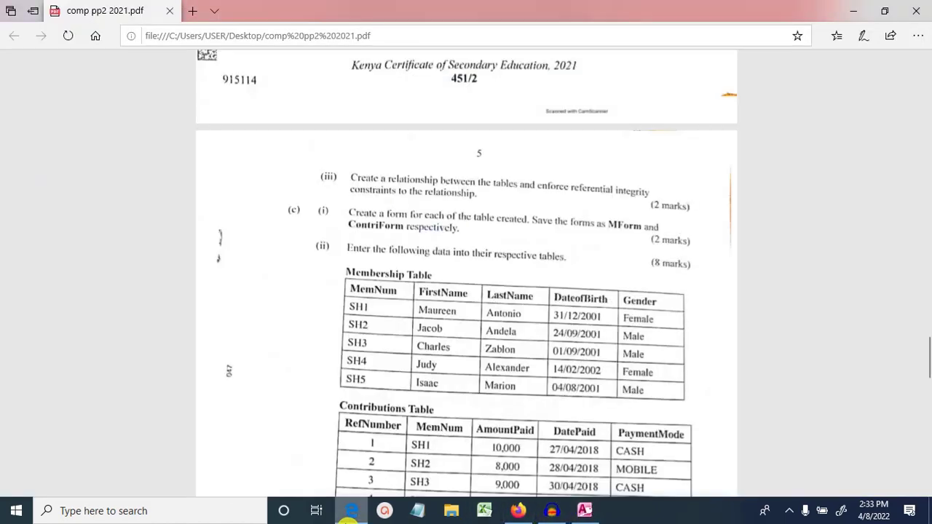
left_click(588, 510)
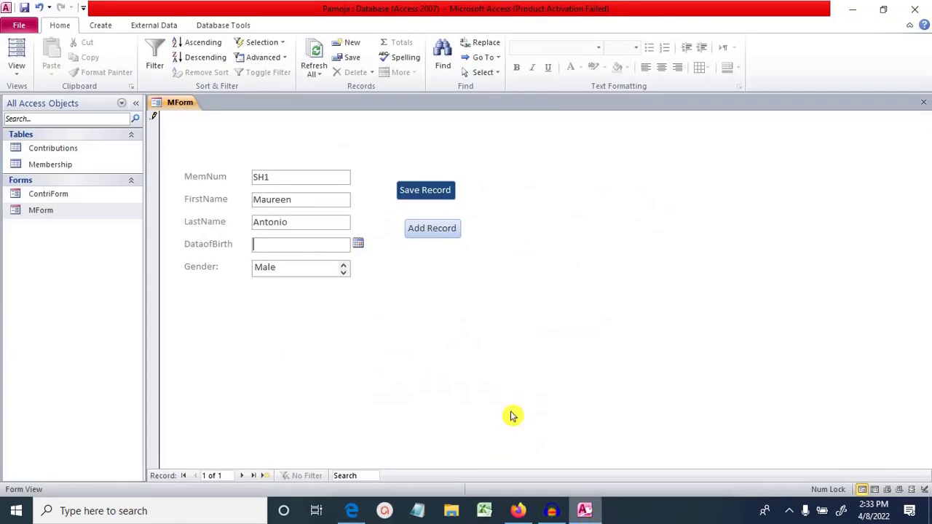
left_click(359, 244)
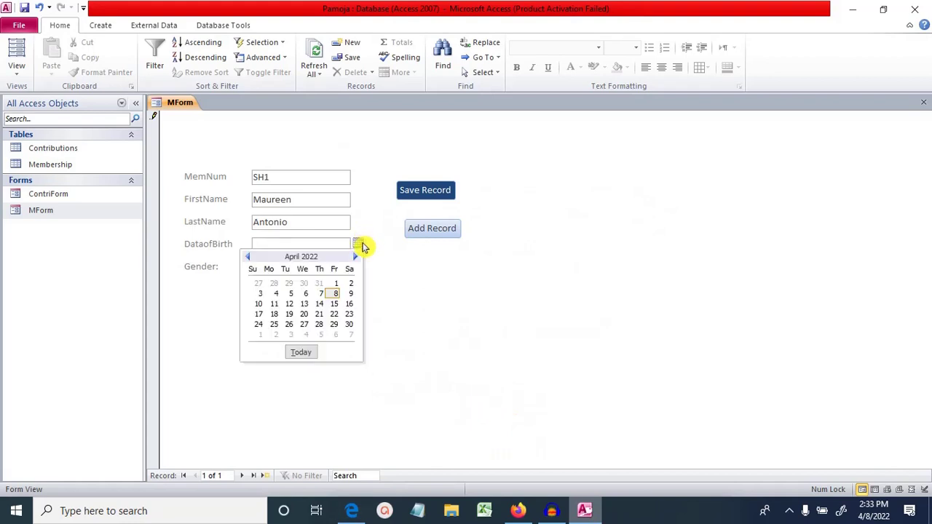
left_click(252, 260)
left_click(252, 261)
left_click(251, 261)
left_click(251, 261)
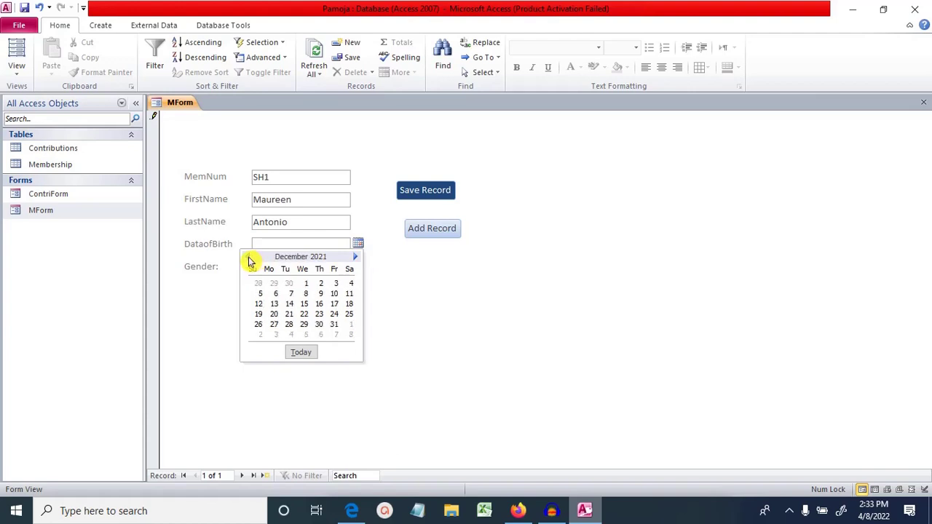
left_click(251, 261)
left_click(250, 261)
left_click(250, 262)
left_click(250, 261)
double_click(249, 261)
double_click(250, 262)
double_click(250, 261)
double_click(250, 262)
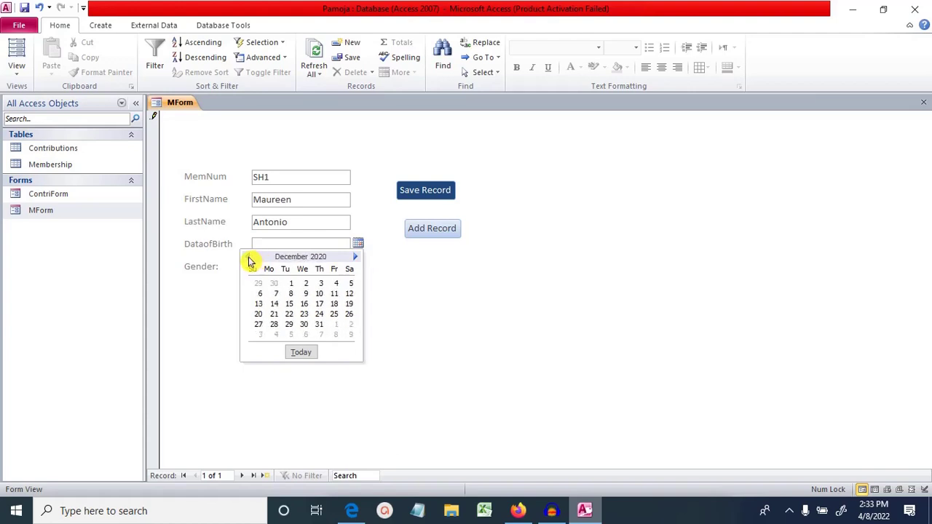
double_click(250, 261)
double_click(250, 261)
double_click(249, 262)
double_click(250, 262)
double_click(249, 261)
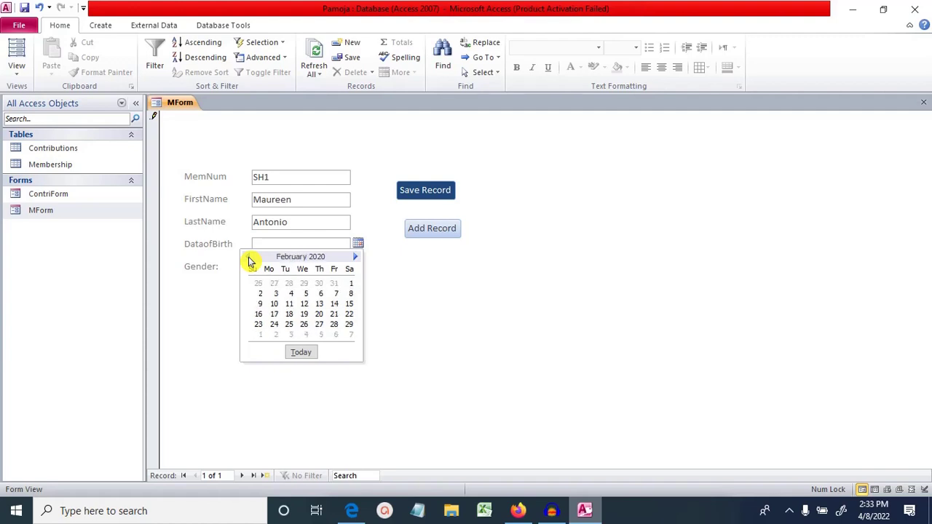
double_click(249, 261)
double_click(250, 261)
double_click(249, 261)
left_click(249, 261)
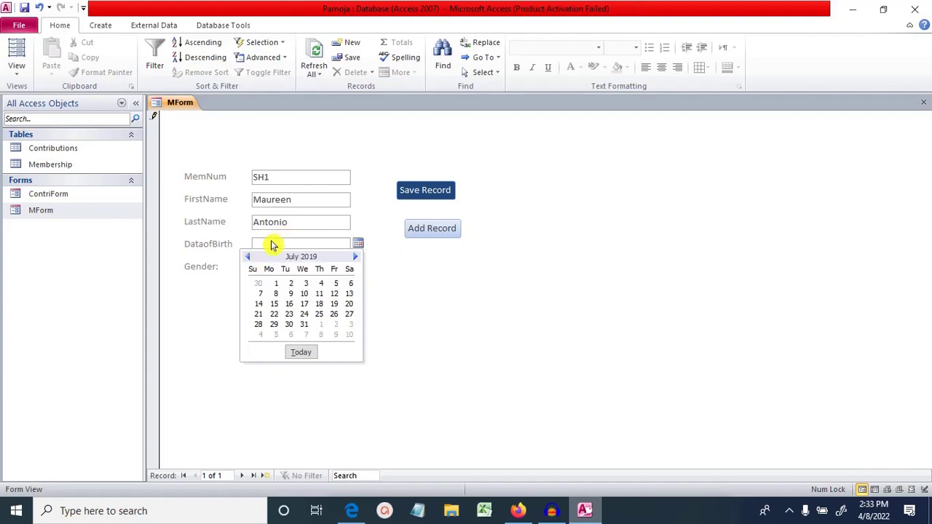
Step: Complete the first member's record with the date of birth and gender Female, and save it
left_click(271, 246)
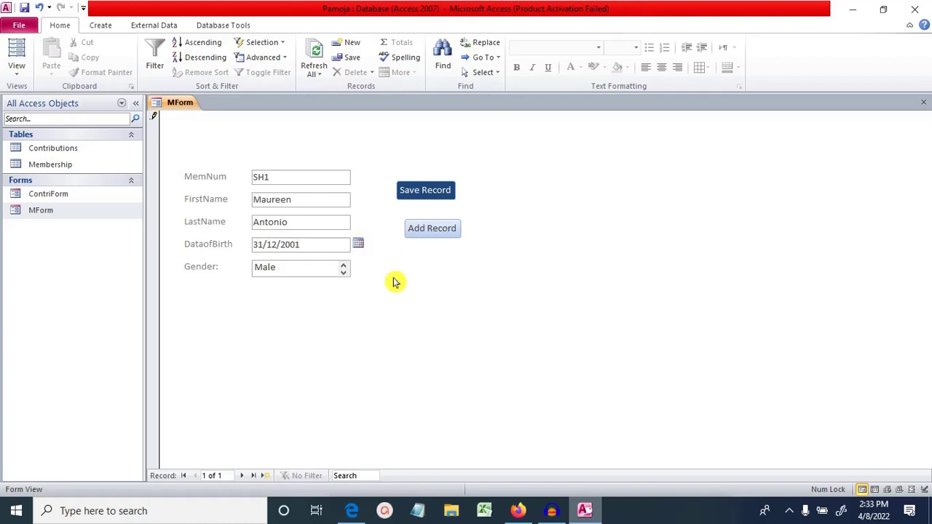
left_click(343, 273)
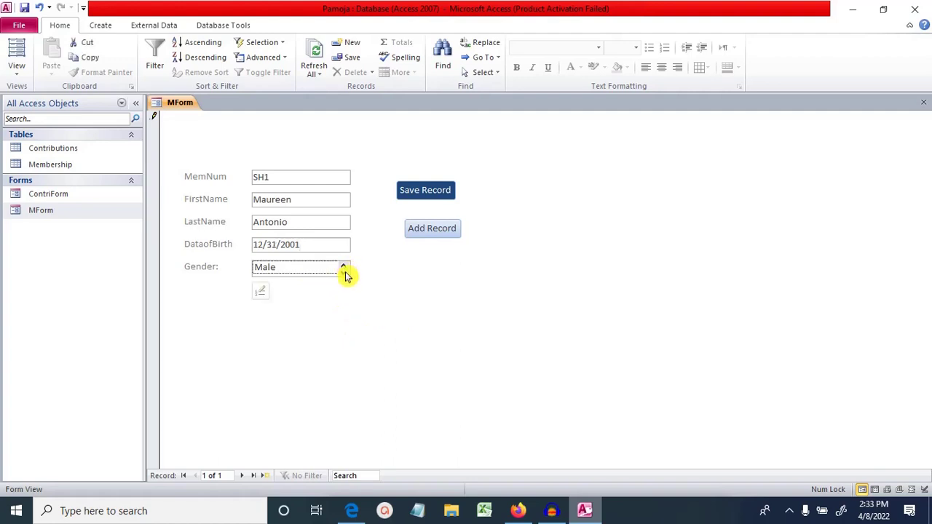
left_click(343, 273)
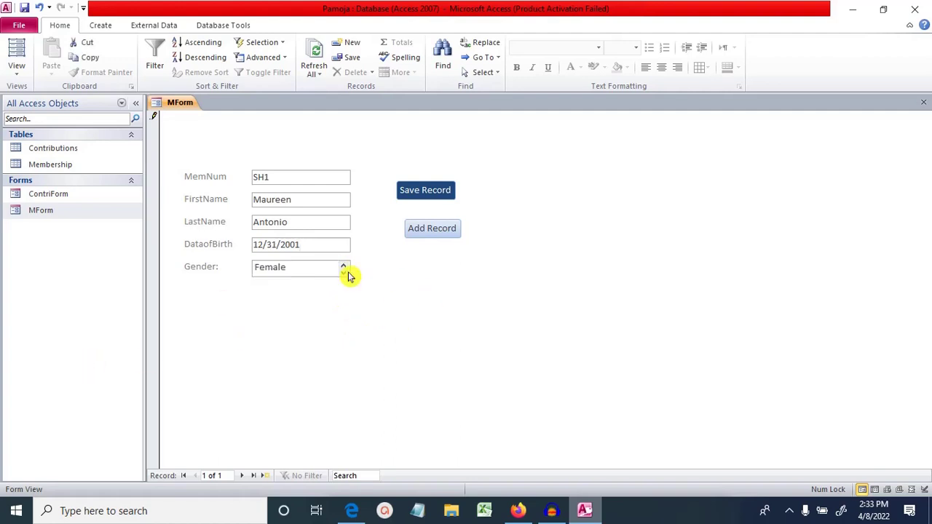
left_click(428, 195)
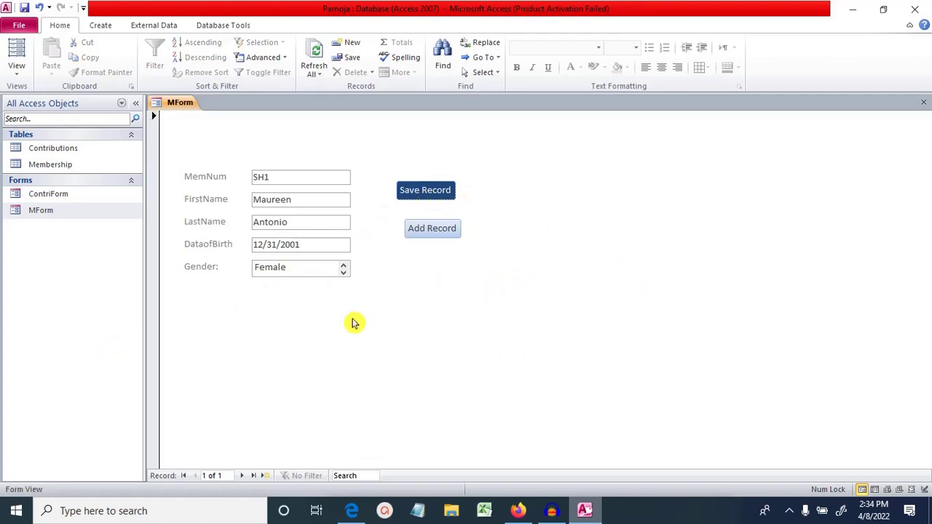
Step: Add a new record in MForm and enter the second member's number, first name and last name from the exam paper
left_click(428, 234)
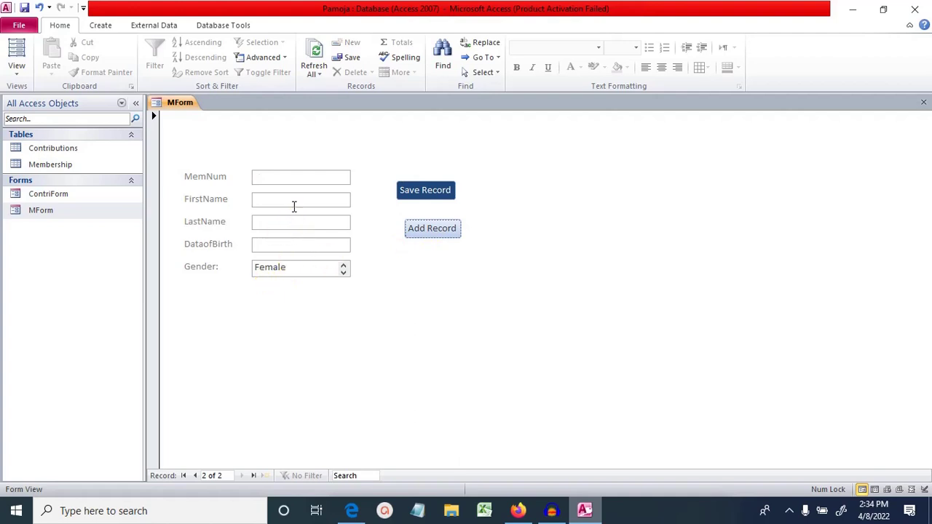
left_click(278, 179)
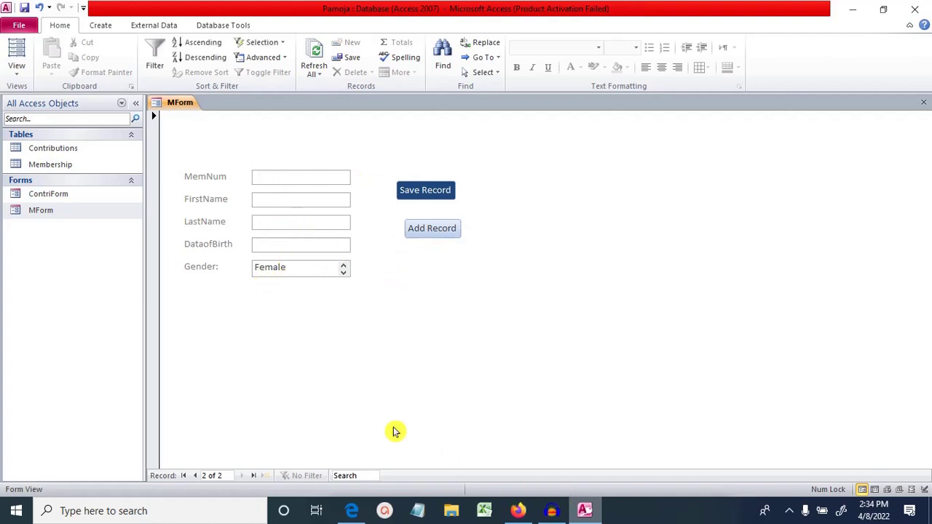
key("Caps_Lock")
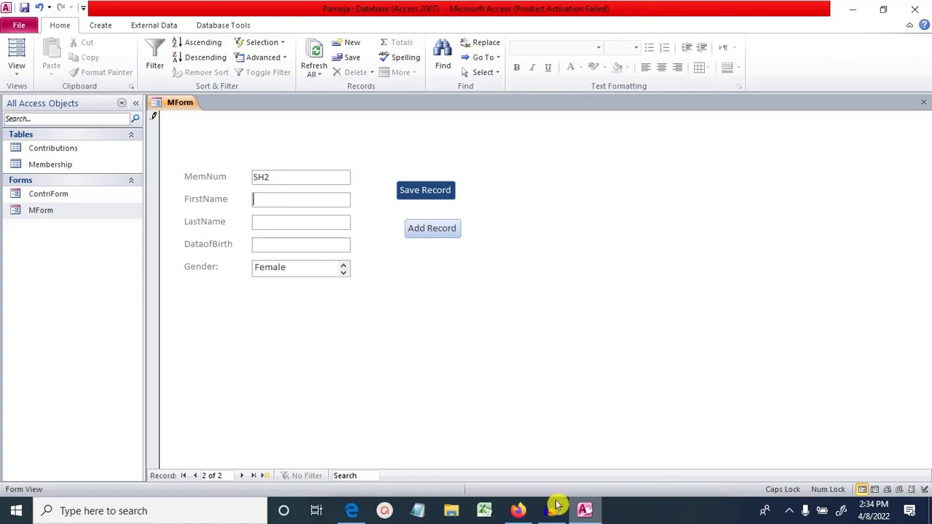
left_click(352, 510)
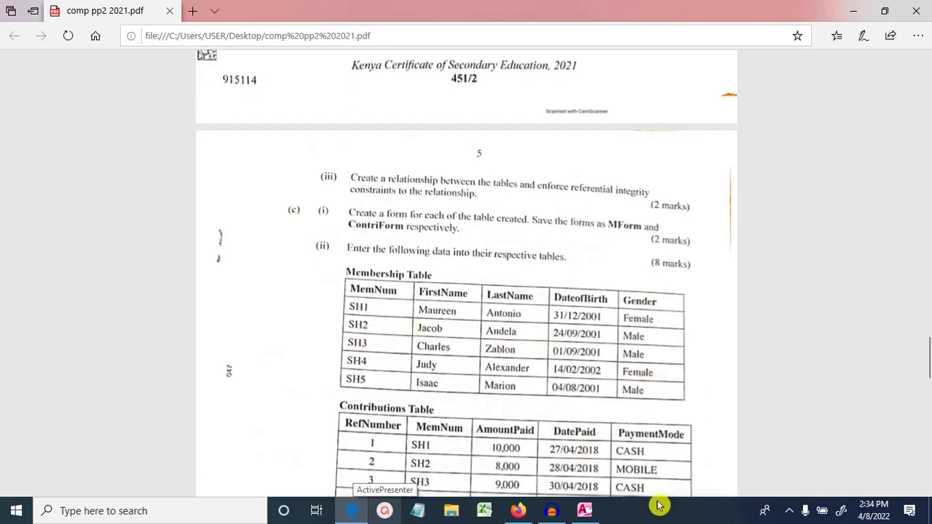
left_click(591, 515)
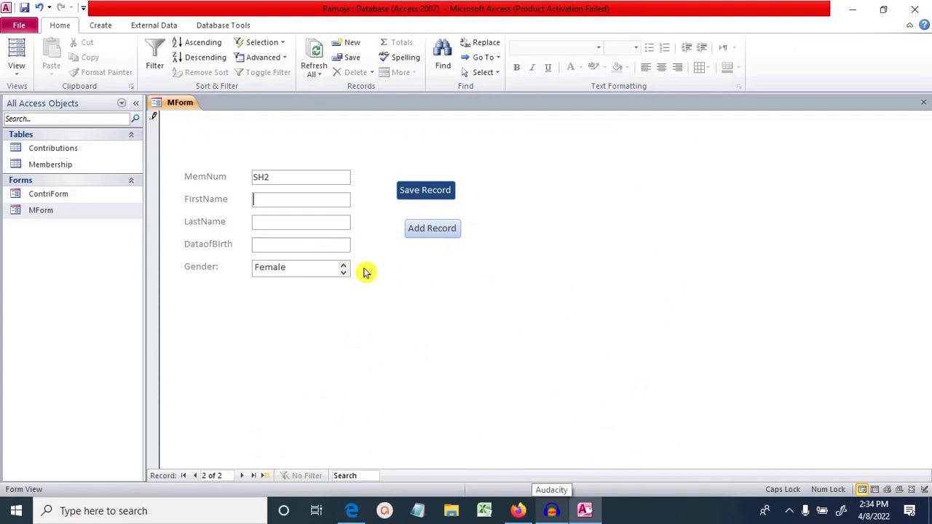
key("Caps_Lock")
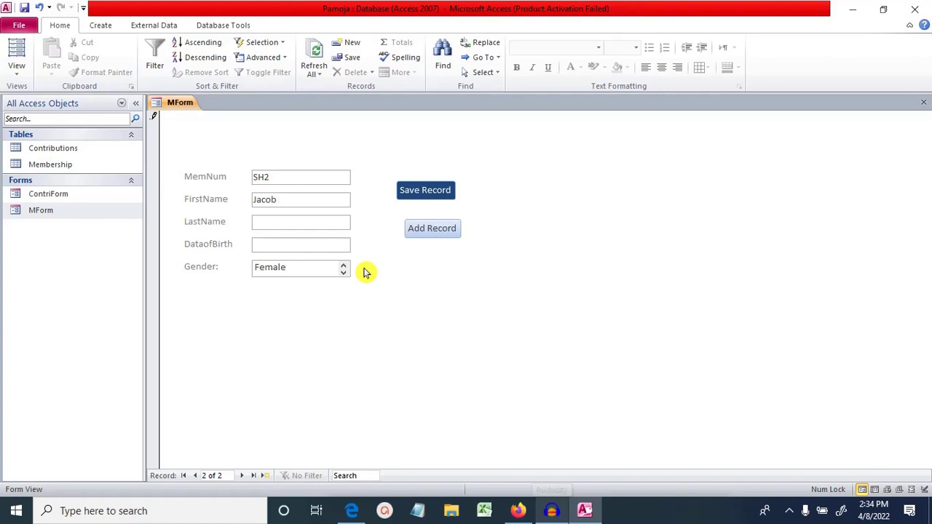
type("Ande")
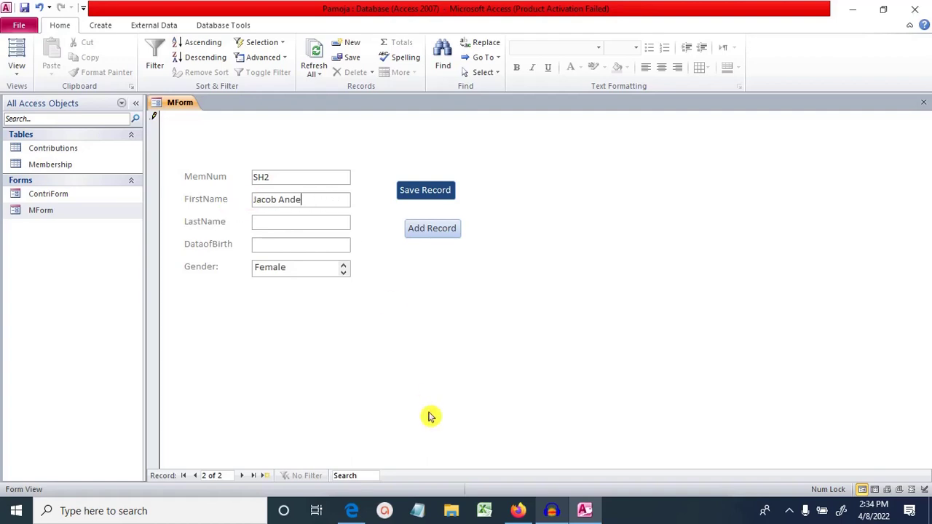
left_click(583, 513)
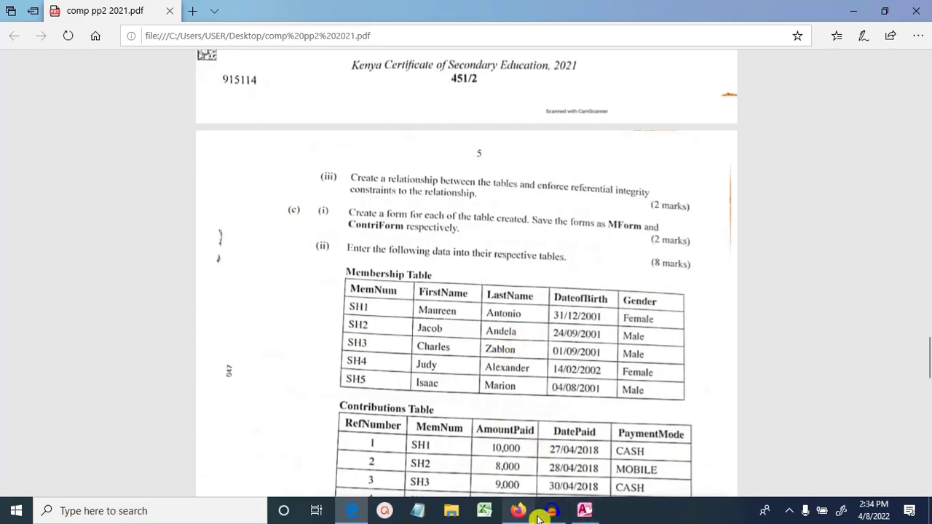
Step: Complete the second member's record with the date of birth and gender Male, and save it
left_click(596, 516)
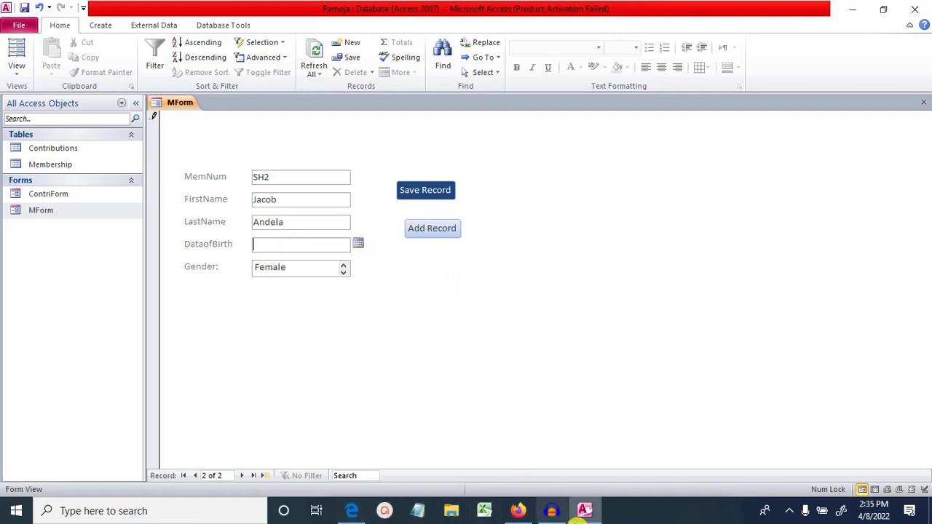
type("24/9/2001")
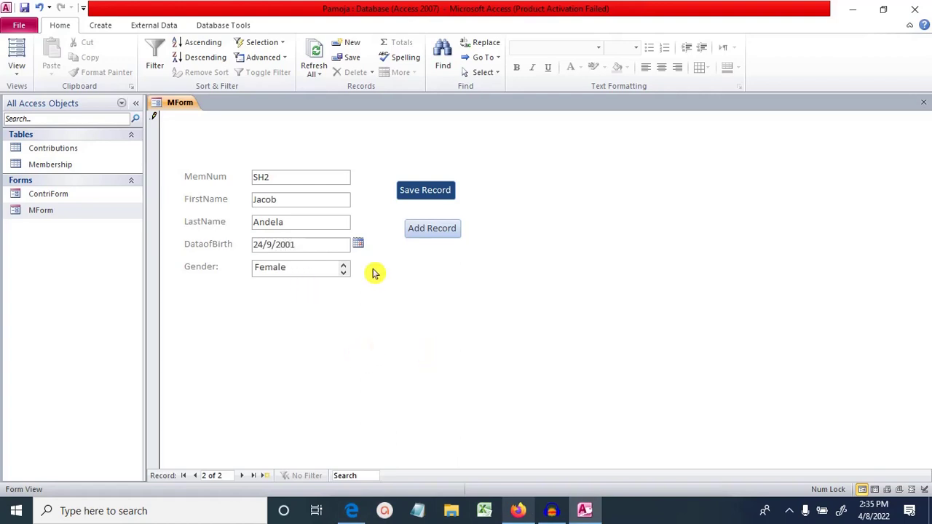
left_click(353, 511)
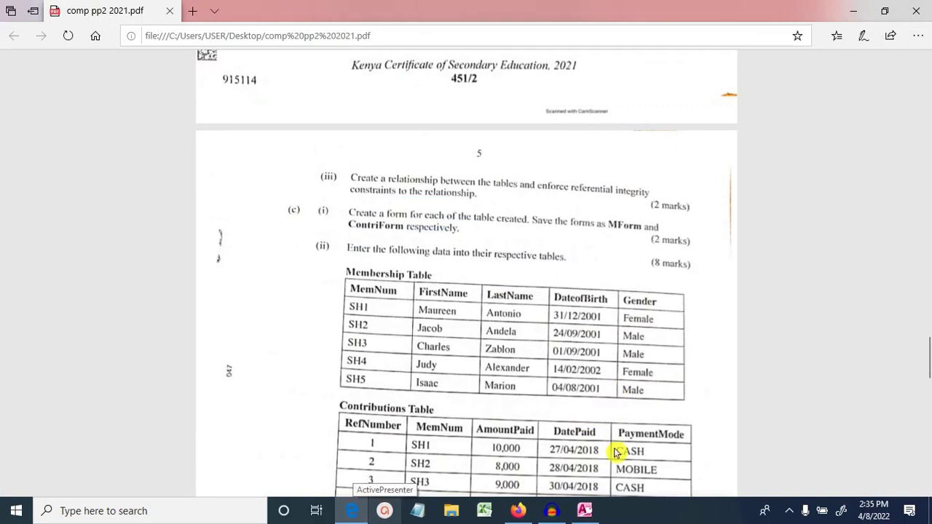
left_click(585, 511)
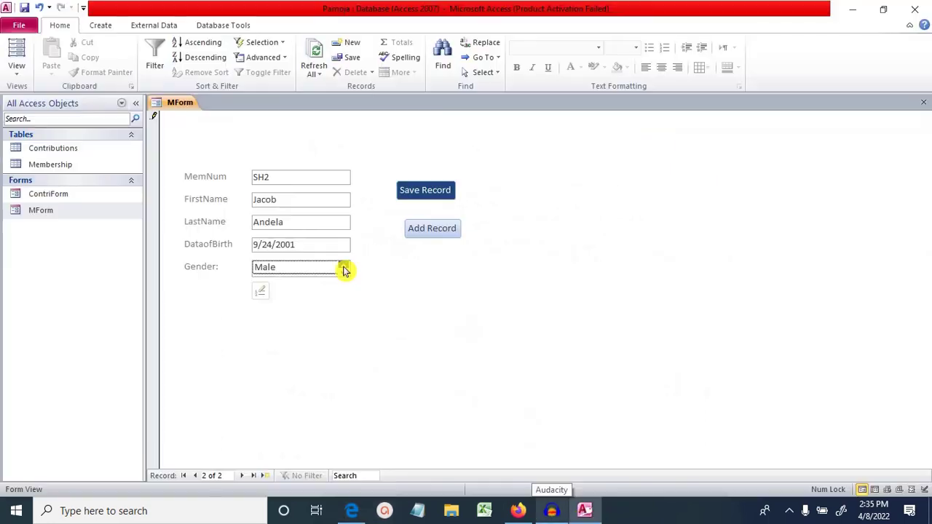
left_click(438, 195)
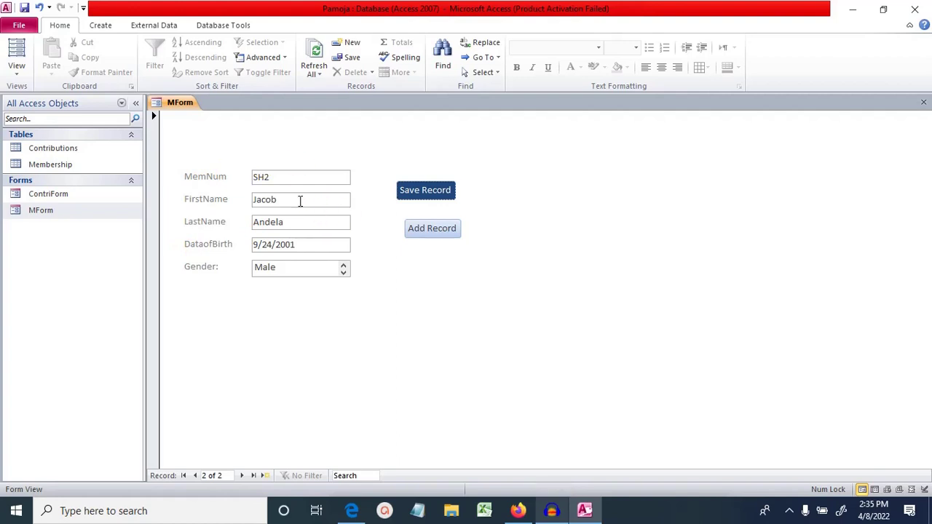
Step: Check the saved member records in the Membership table, then close the table
left_click(85, 169)
double_click(84, 169)
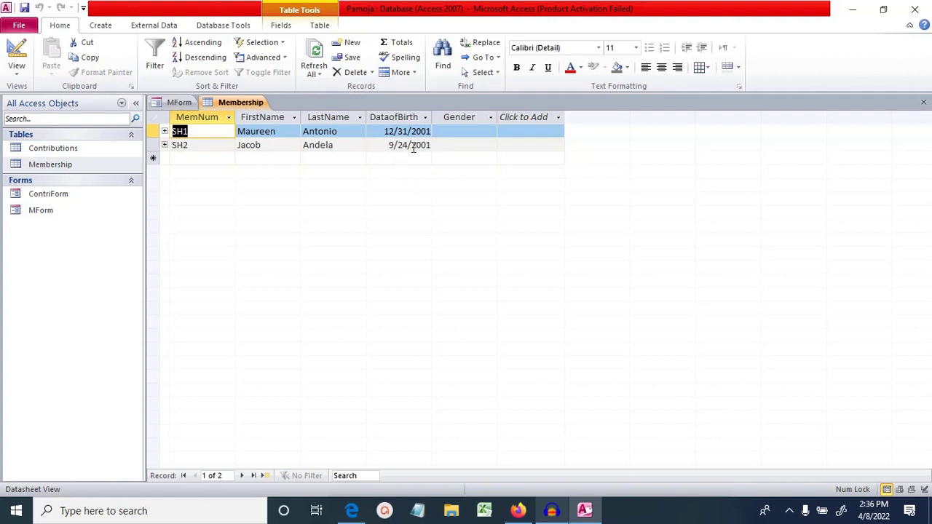
right_click(243, 104)
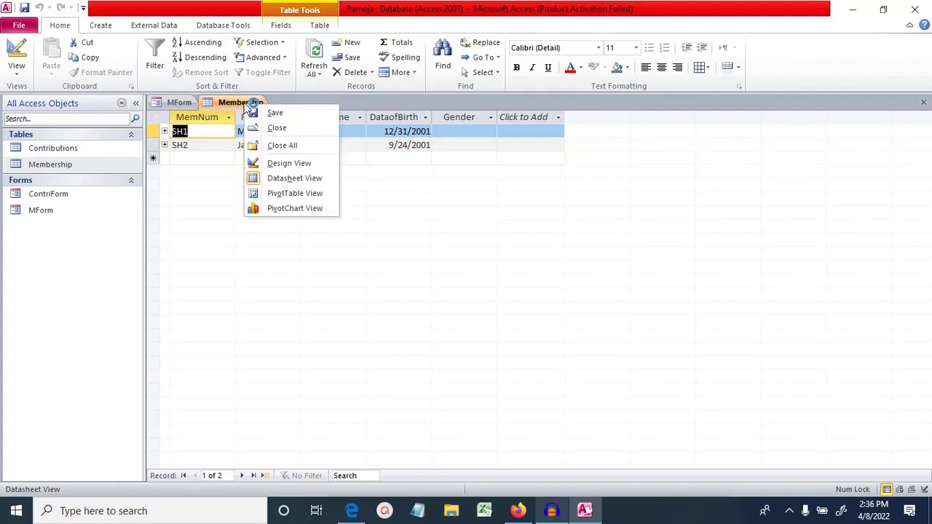
left_click(281, 132)
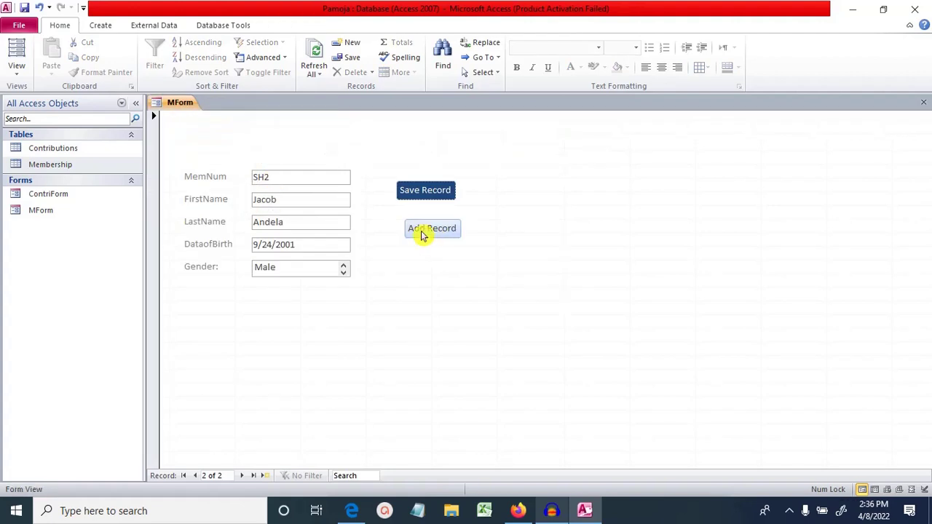
Step: Add a new record in MForm and fill in the third member's number, names, date of birth and gender from the exam paper
left_click(423, 231)
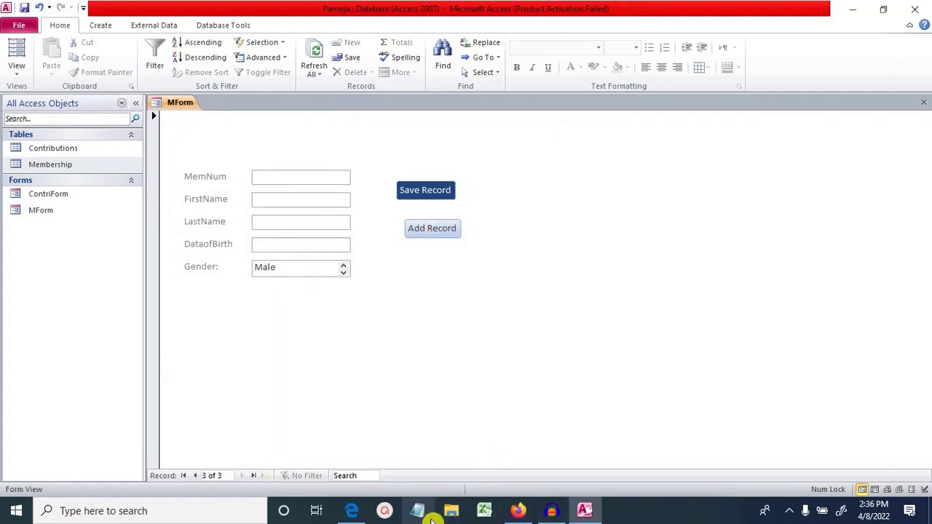
left_click(361, 518)
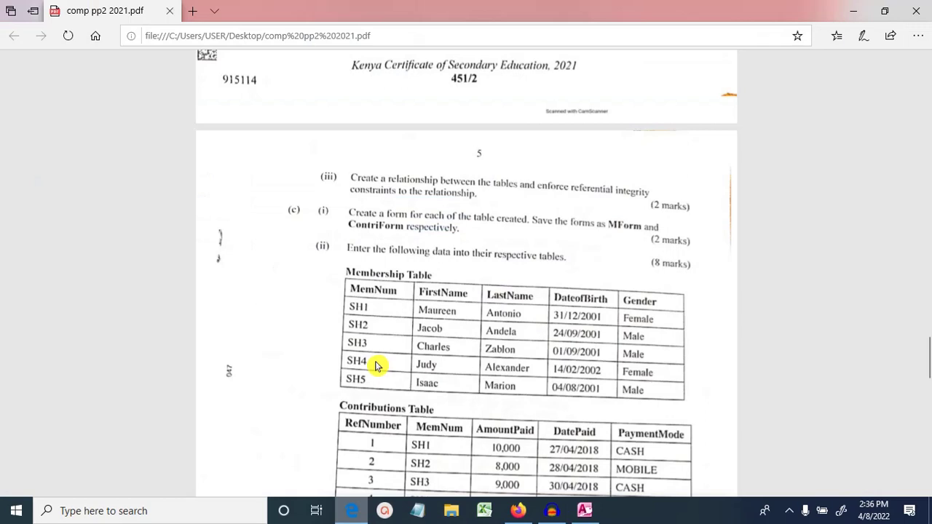
left_click(585, 512)
type("SH3")
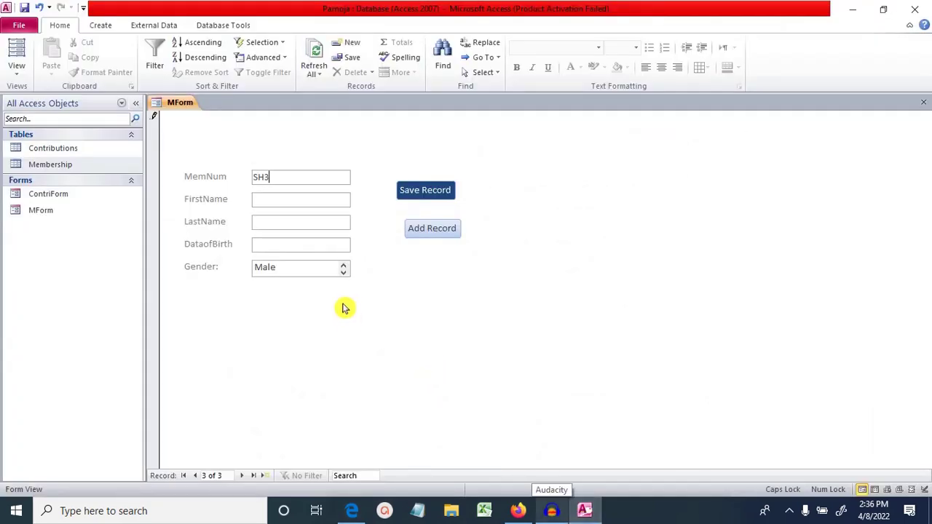
left_click(278, 199)
key("Caps_Lock")
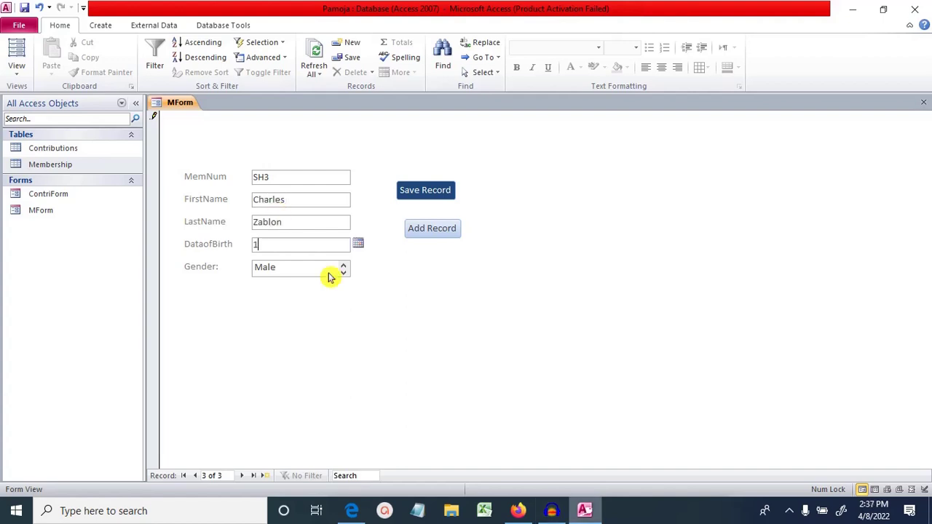
type("2001")
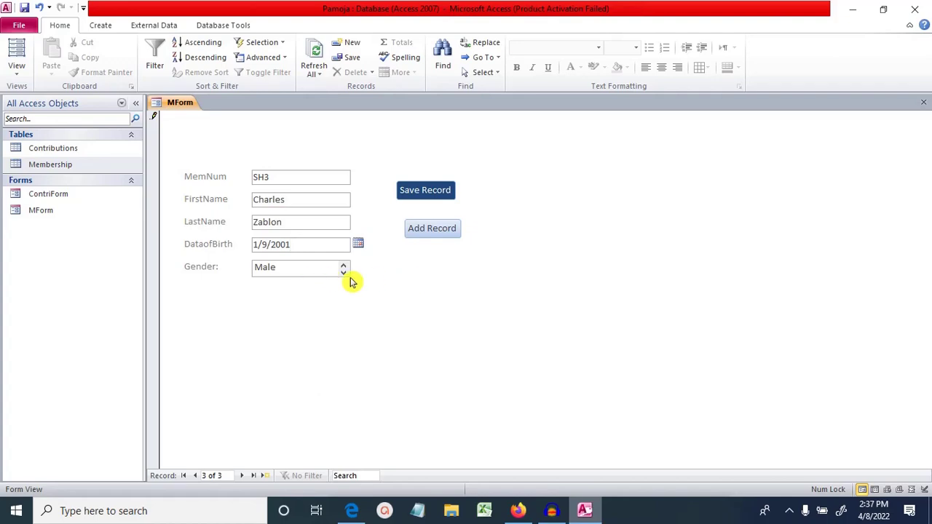
left_click(343, 272)
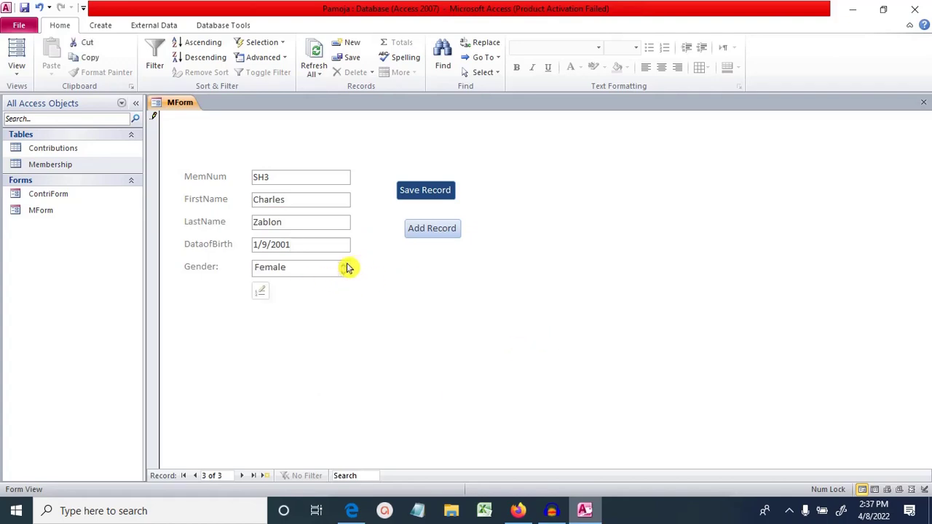
key("alt+Tab")
type("A")
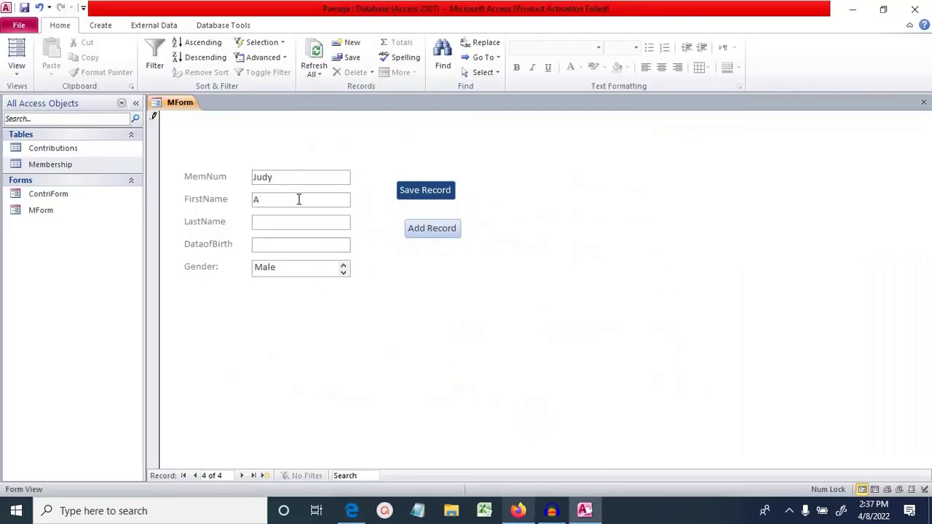
type("lexander")
left_click(274, 223)
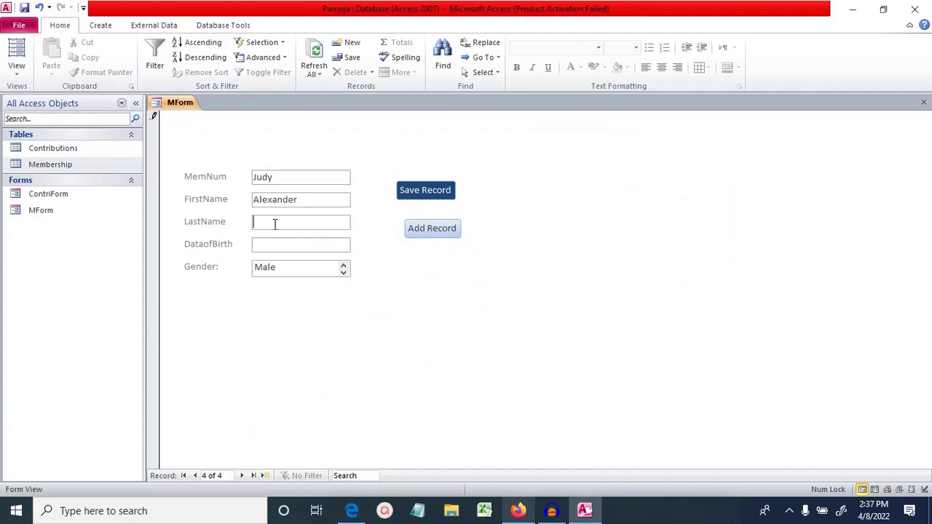
Step: Correct the fourth member's number and first name in MForm to match the exam paper
left_click(294, 183)
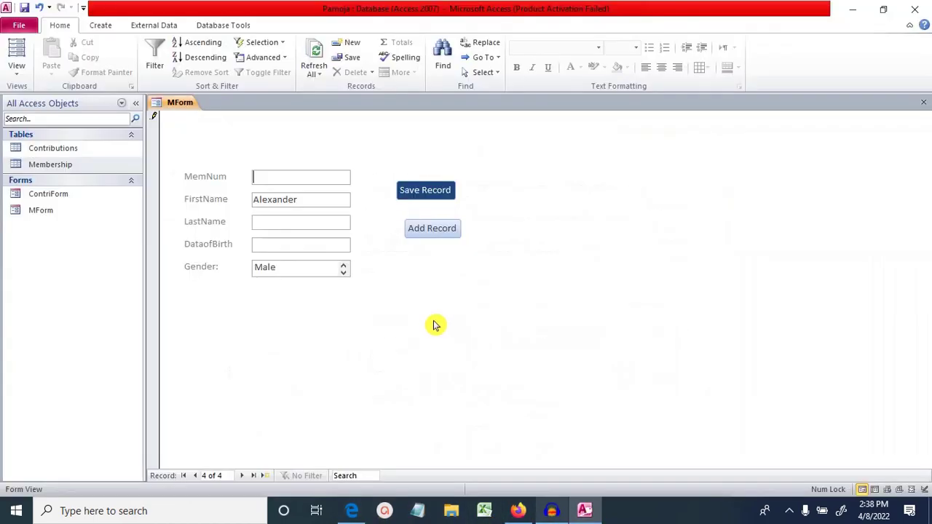
key("Caps_Lock")
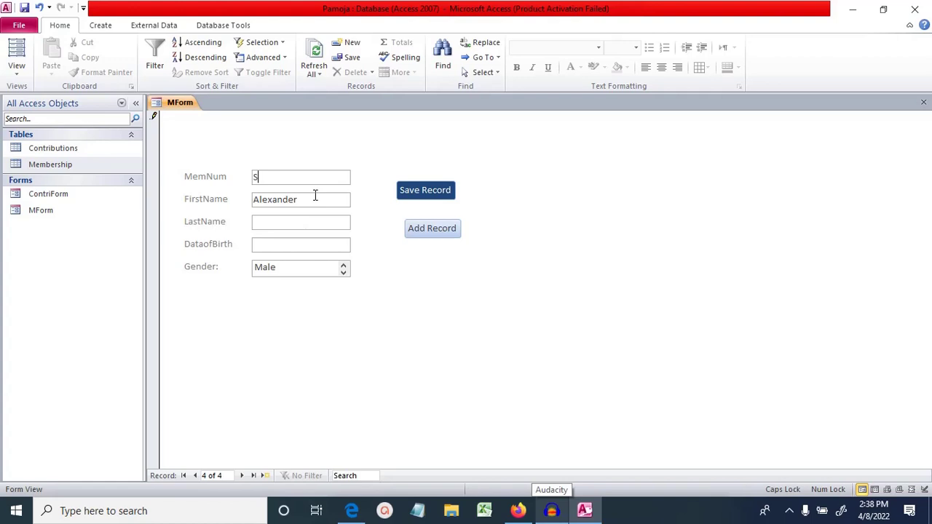
key("Caps_Lock")
left_click(301, 203)
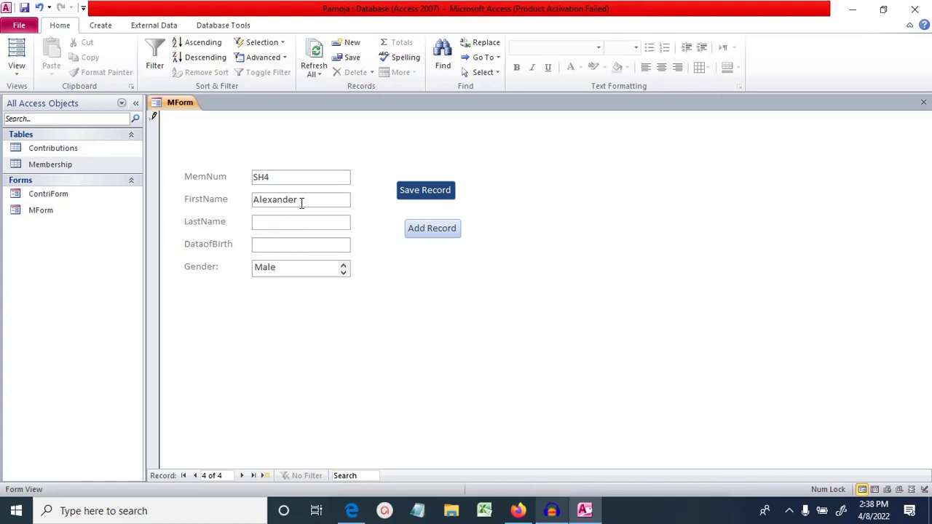
left_click(245, 193)
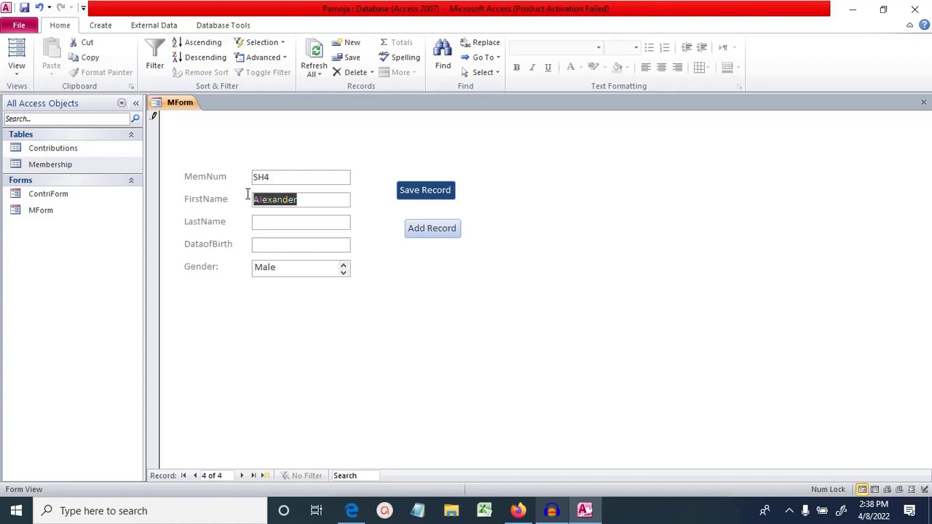
type("X")
key("BackSpace")
type("Judy")
Step: Complete the fourth member's record with the last name, date of birth and gender Female, and save it
left_click(256, 224)
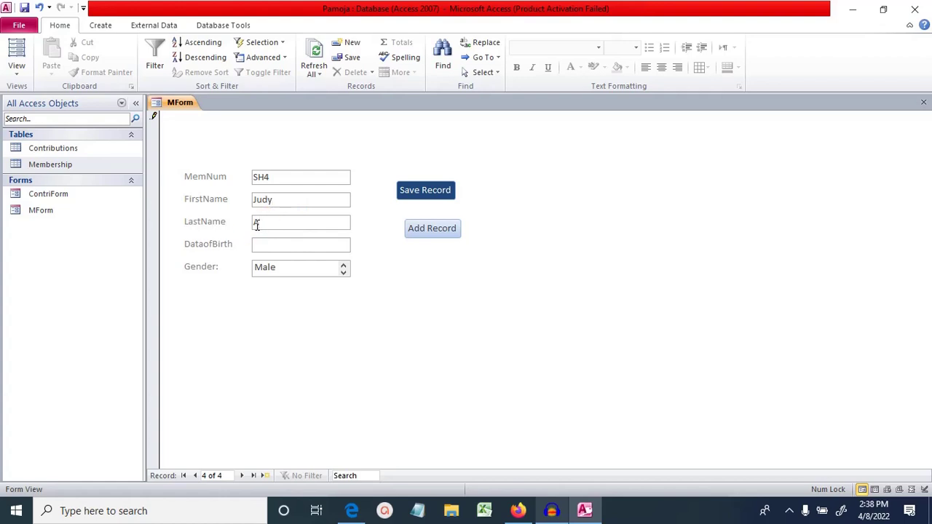
type("Alexander")
key("Tab")
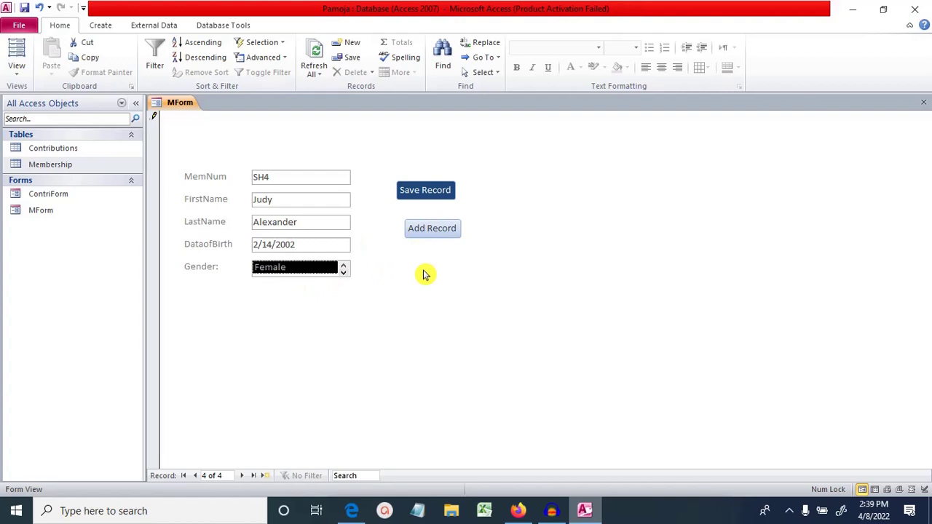
left_click(441, 191)
Step: Add a new record in MForm for the fifth member listed in the exam paper's Membership table
left_click(428, 237)
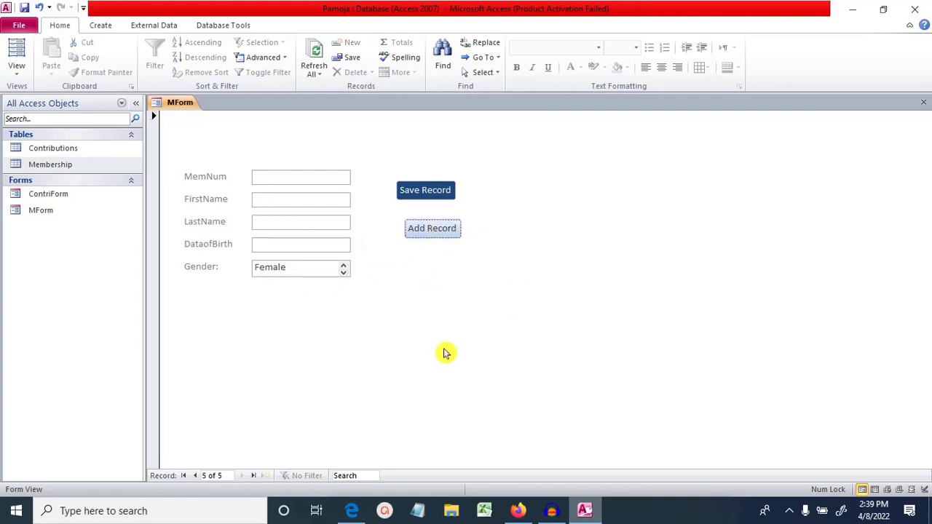
left_click(581, 511)
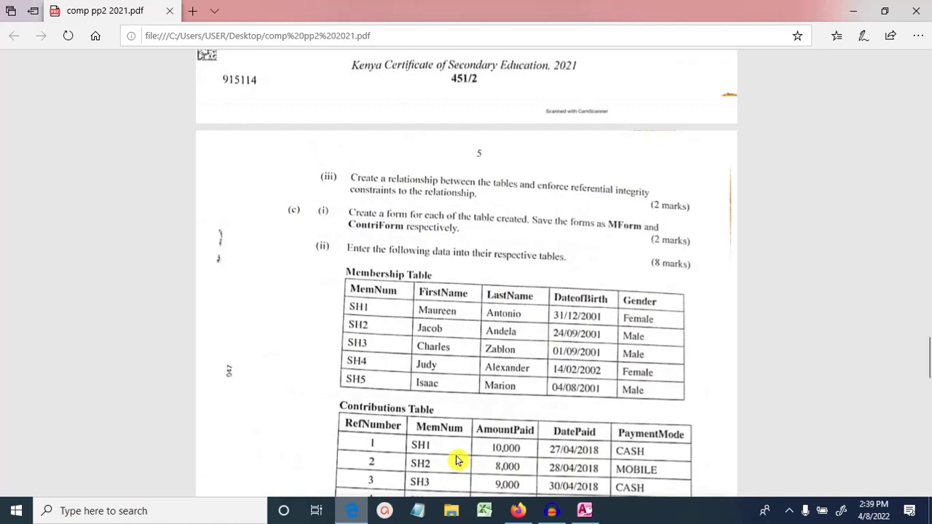
key("alt+Tab")
left_click(285, 183)
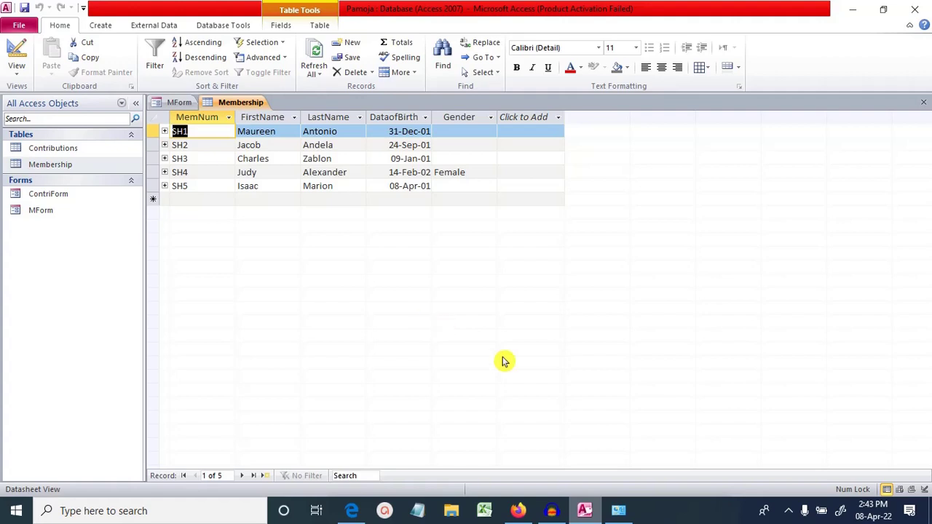
Step: Switch to the Control Panel to view its Clock and Region options, then return to the Access database
left_click(617, 518)
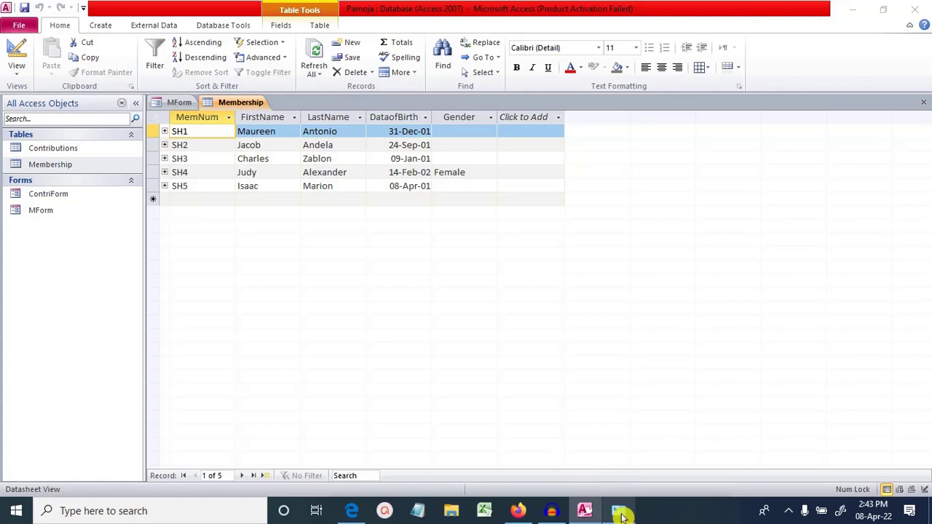
left_click(620, 515)
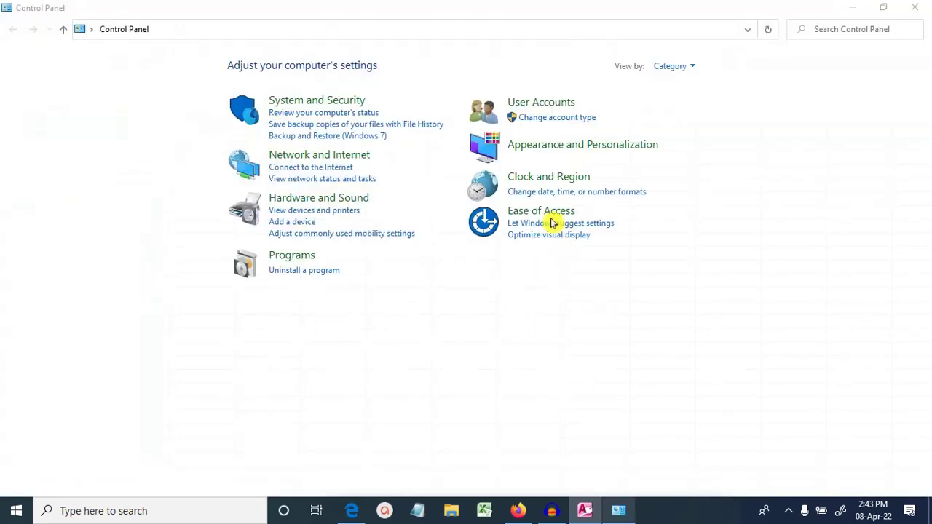
left_click(586, 514)
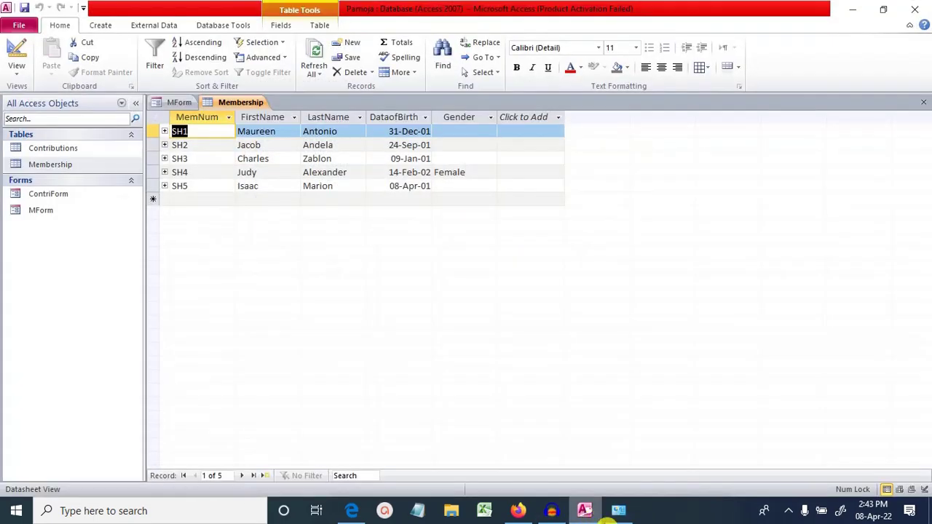
left_click(611, 515)
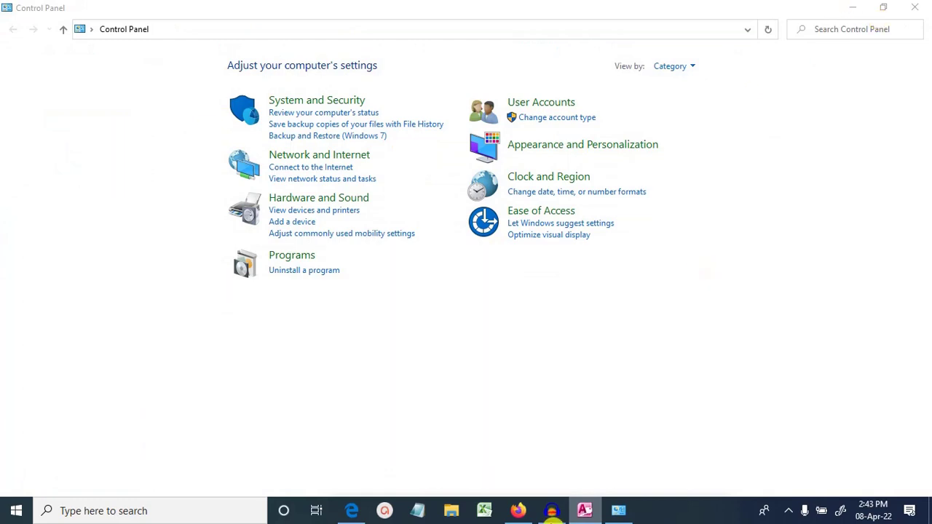
left_click(586, 511)
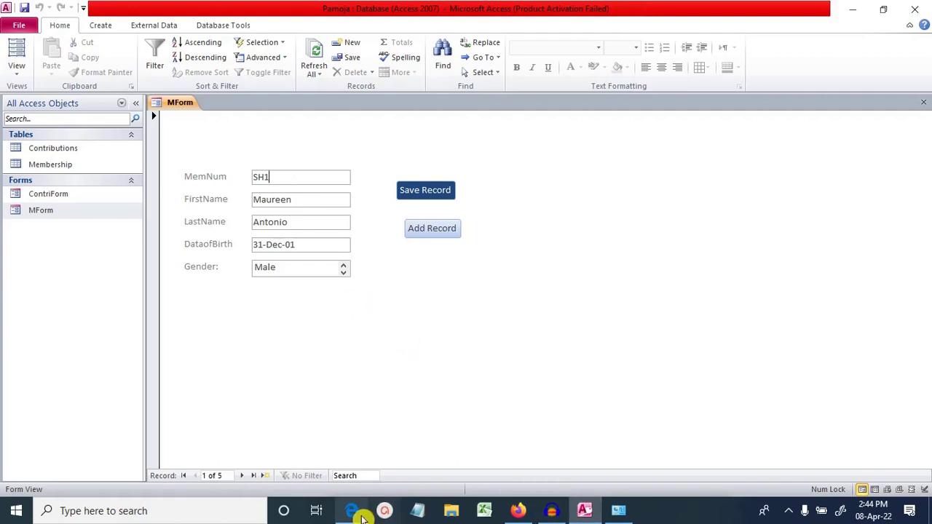
Step: Try to set the first member's gender in MForm to match the exam paper, and save the record
left_click(351, 510)
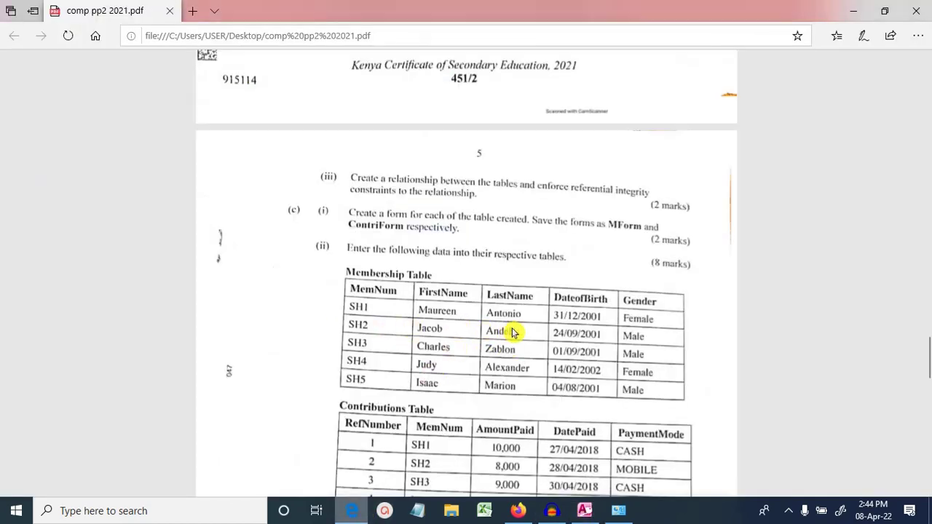
left_click(584, 510)
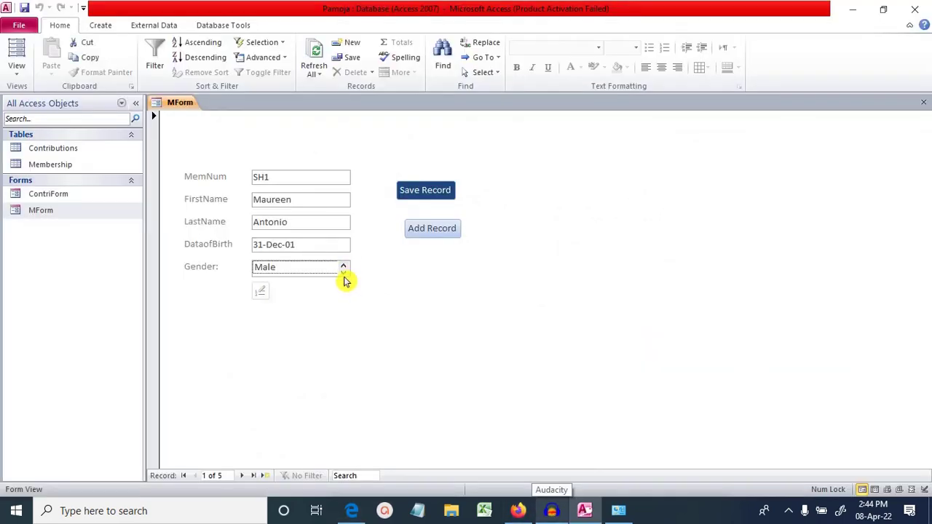
left_click(345, 278)
left_click(426, 192)
Step: Open the Membership table and set the first member's gender to Female
double_click(98, 171)
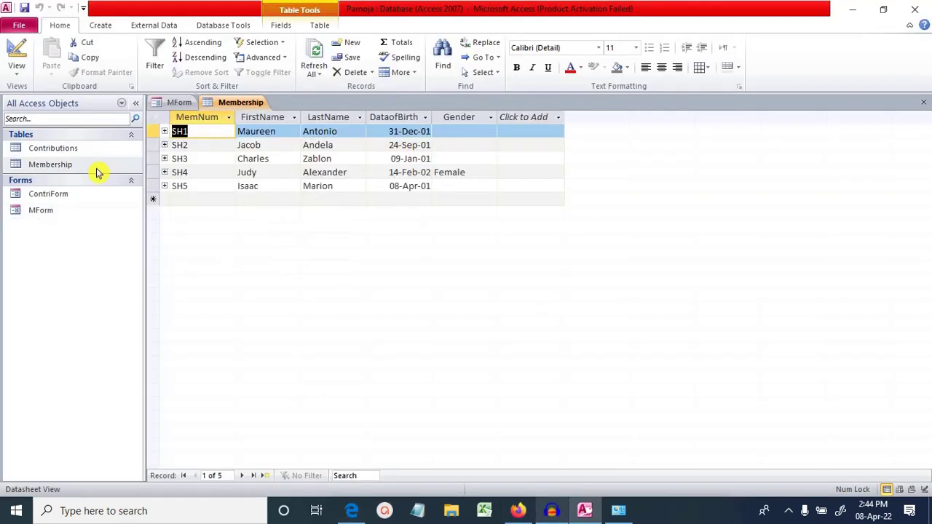
left_click(465, 133)
left_click(489, 132)
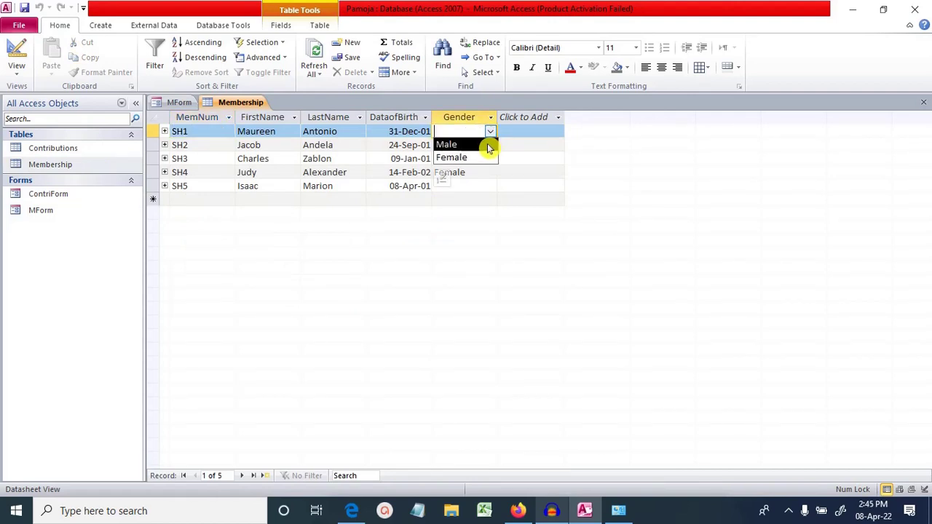
left_click(490, 160)
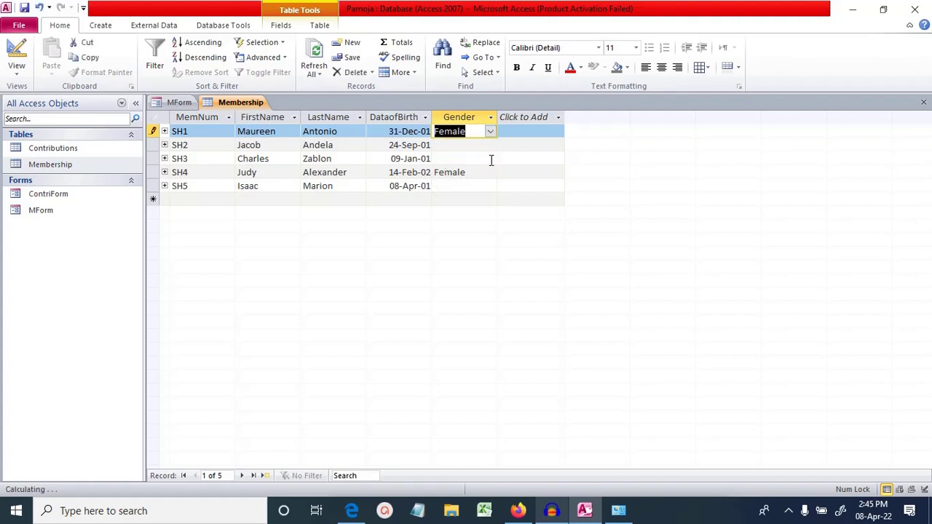
Step: Set the second and third members' gender to Male in the Membership table
left_click(483, 146)
left_click(490, 145)
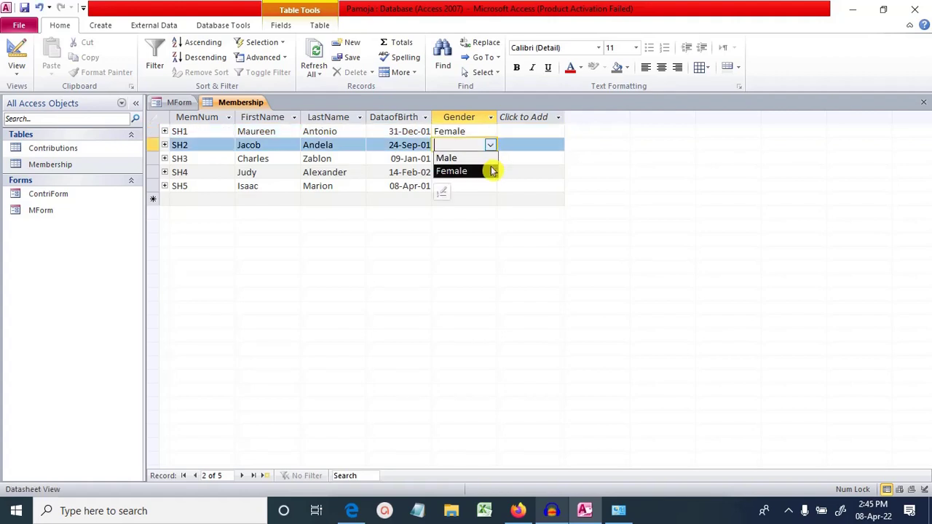
left_click(490, 160)
left_click(492, 159)
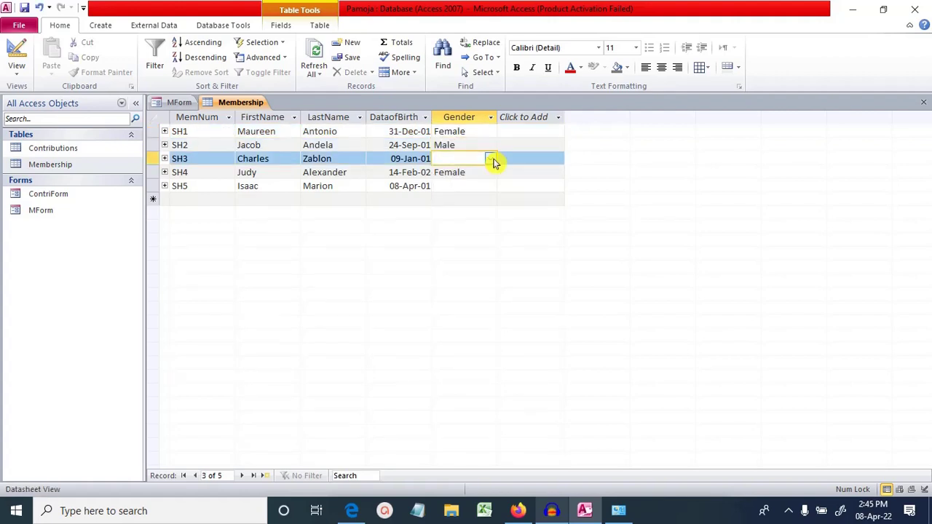
left_click(490, 159)
left_click(488, 173)
Step: Set the fifth member's gender to Male in the Membership table and close all open objects
left_click(476, 188)
left_click(490, 186)
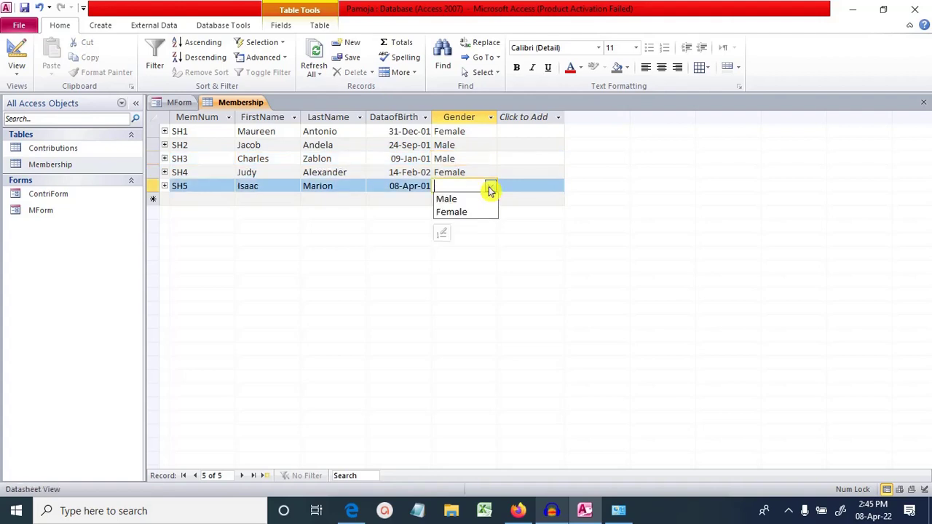
left_click(444, 199)
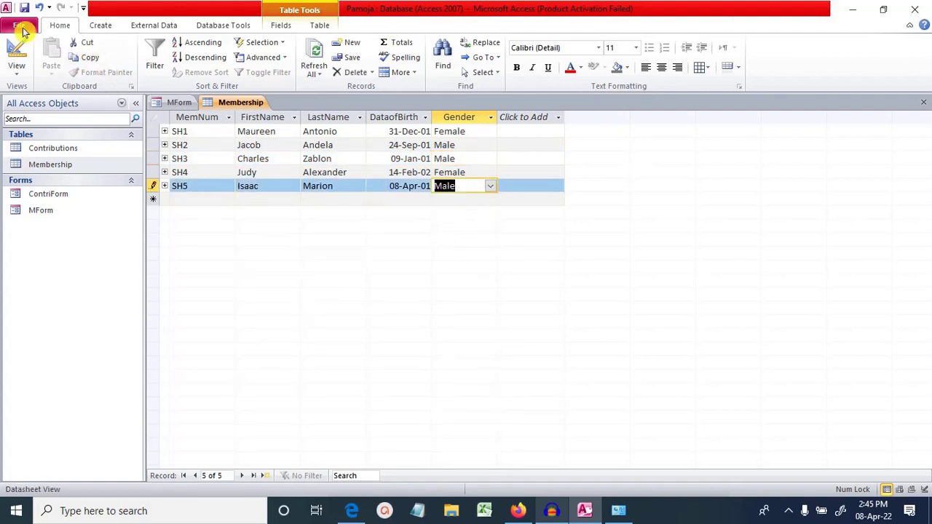
right_click(234, 106)
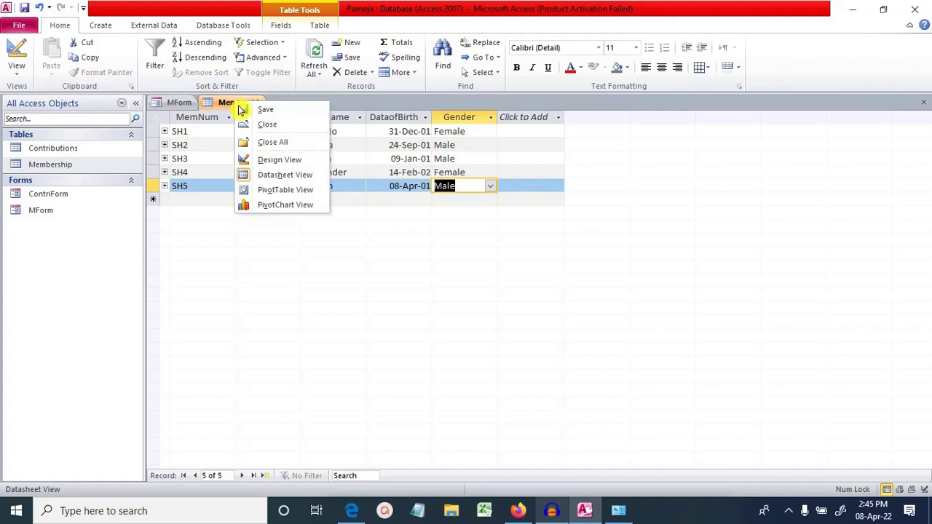
left_click(287, 142)
Step: Open MForm to check the first member's record, and close the form
double_click(53, 211)
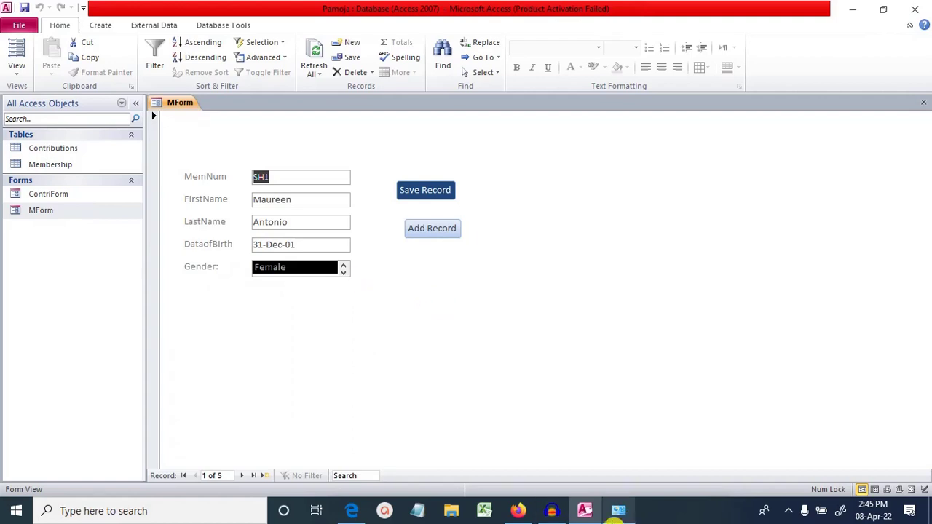
left_click(620, 515)
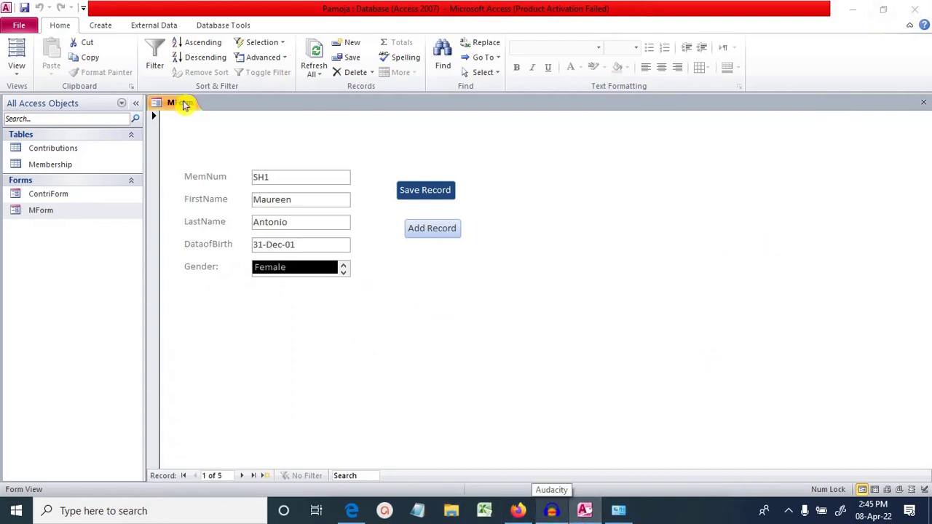
right_click(184, 105)
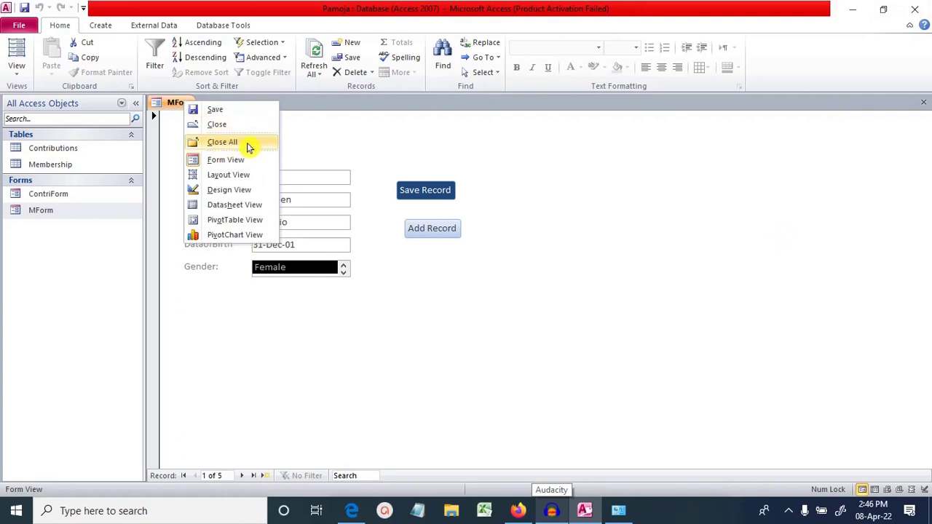
left_click(217, 125)
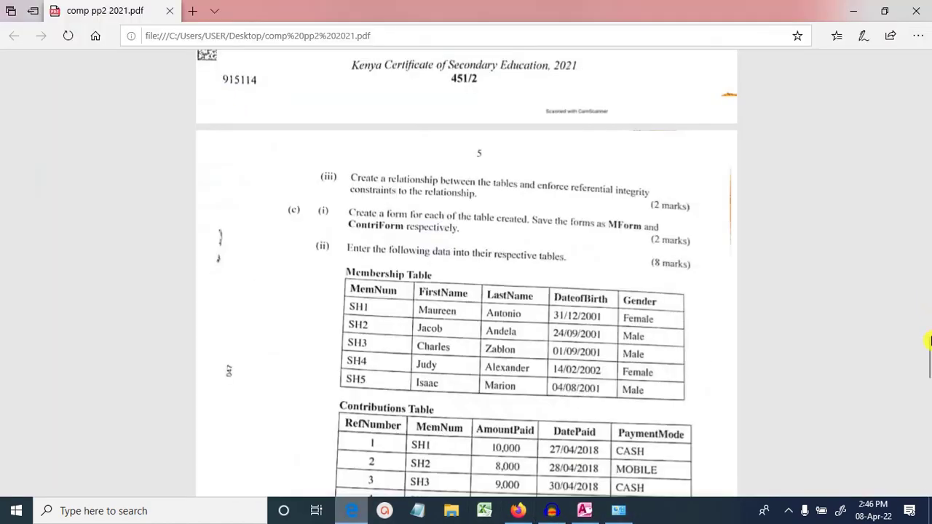
Step: Locate the Contributions table data in the exam paper PDF and open ContriForm in the Access database
scroll(930, 341, "up", 5)
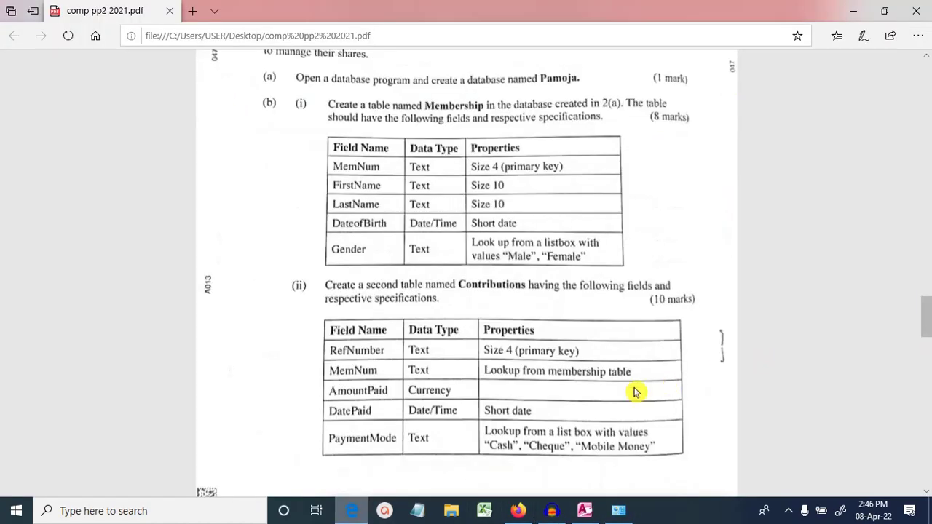
left_click_drag(927, 331, 912, 382)
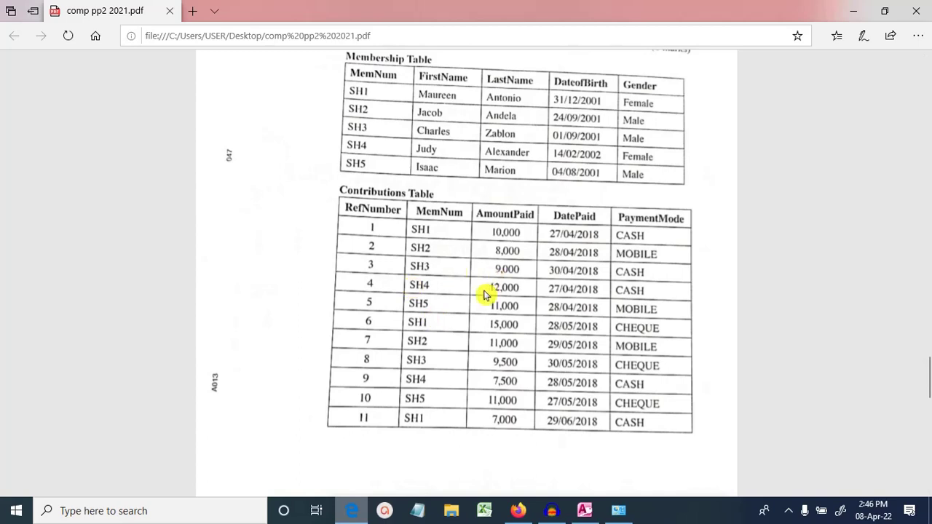
left_click(586, 512)
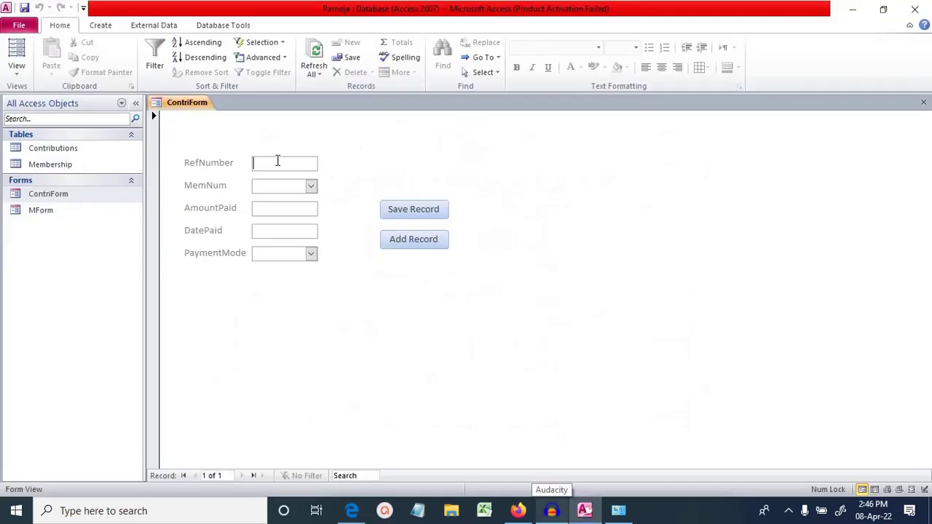
left_click(357, 511)
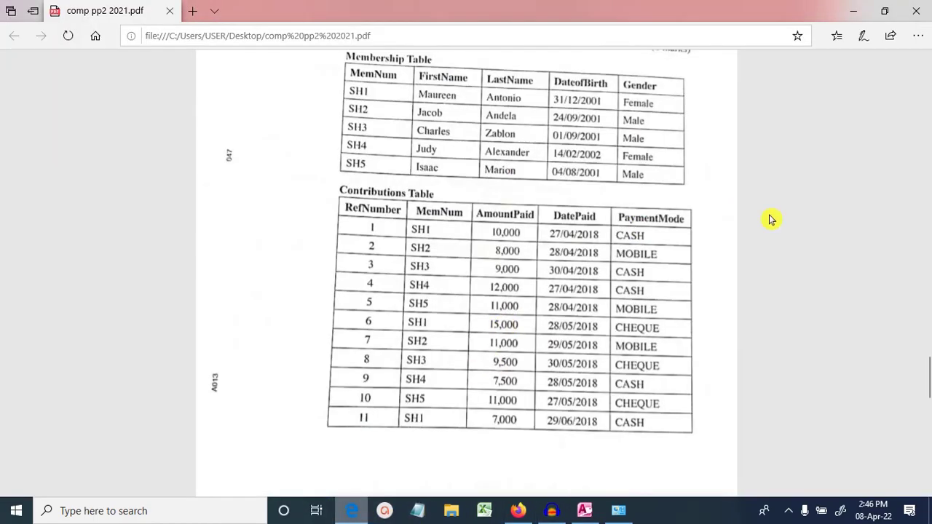
left_click(927, 353)
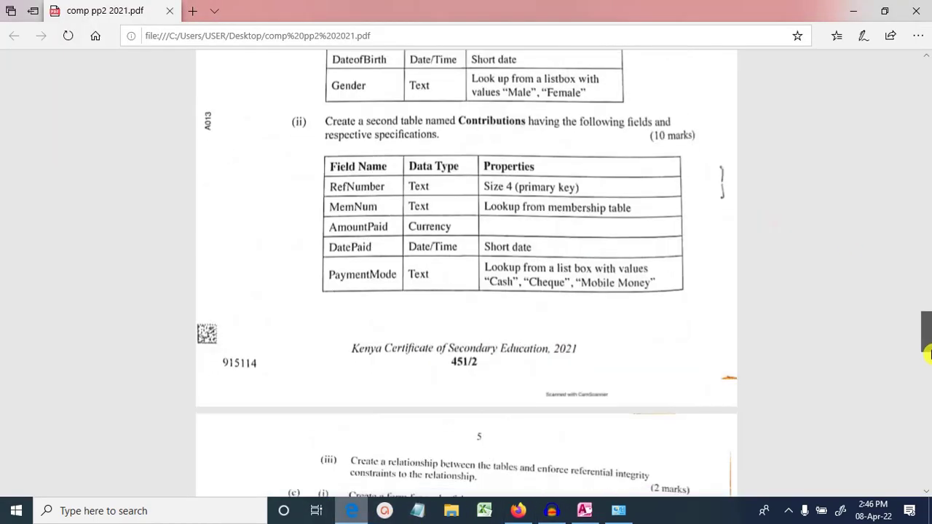
scroll(926, 352, "down", 5)
left_click(585, 511)
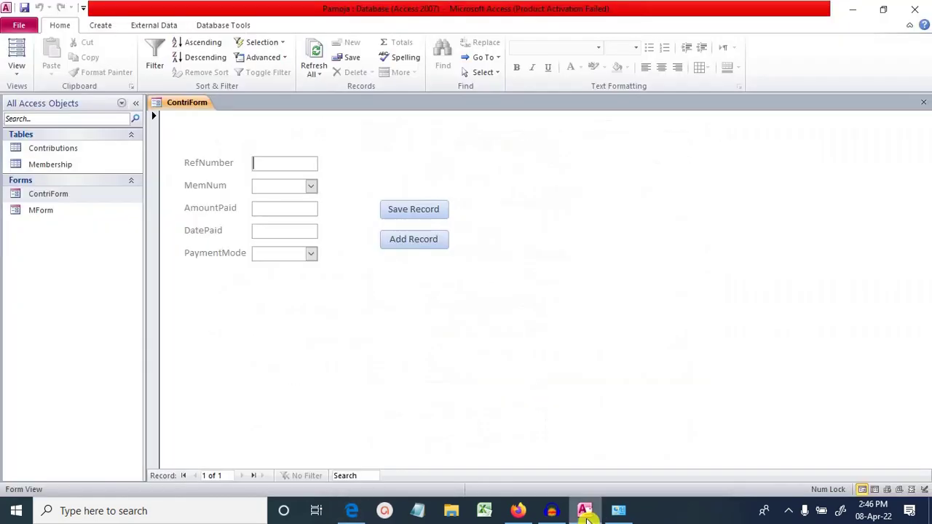
Step: Enter RefNumber 1 in ContriForm and choose the first member's number as MemNum, following the exam paper
left_click(312, 188)
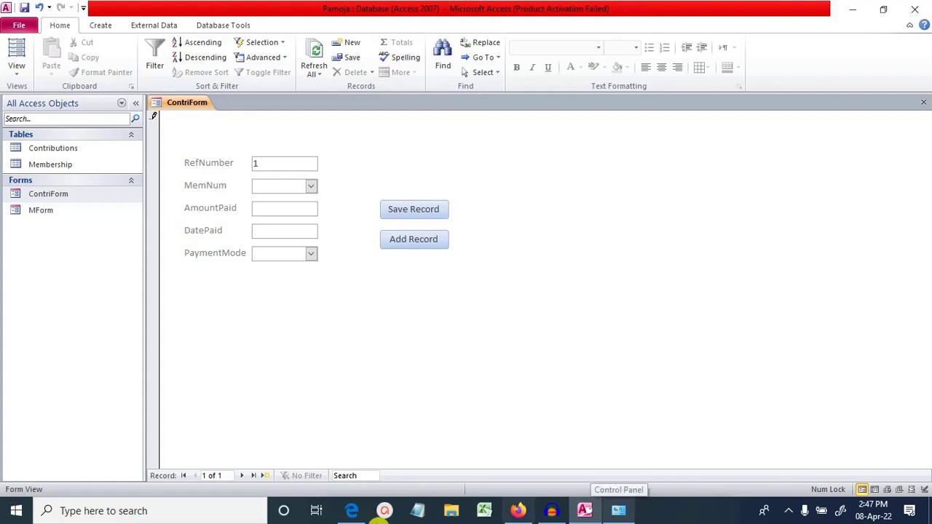
left_click(350, 517)
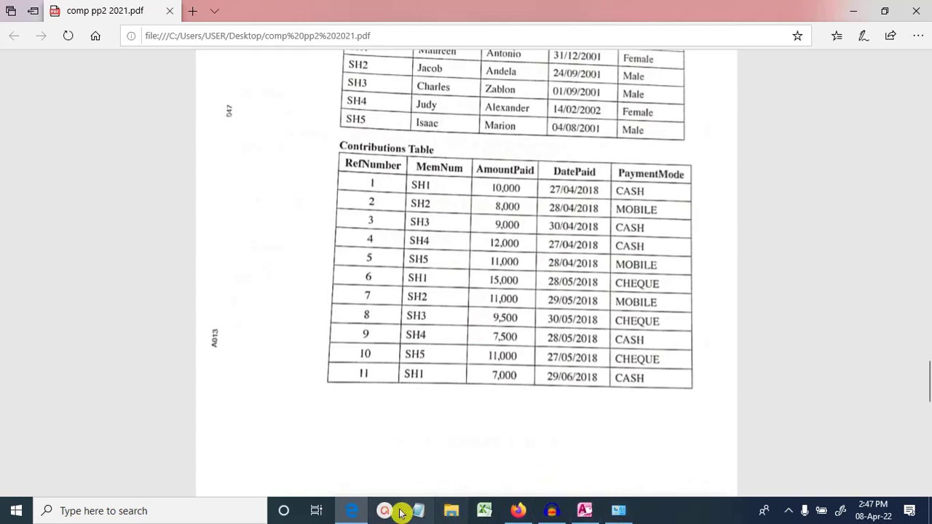
left_click(585, 510)
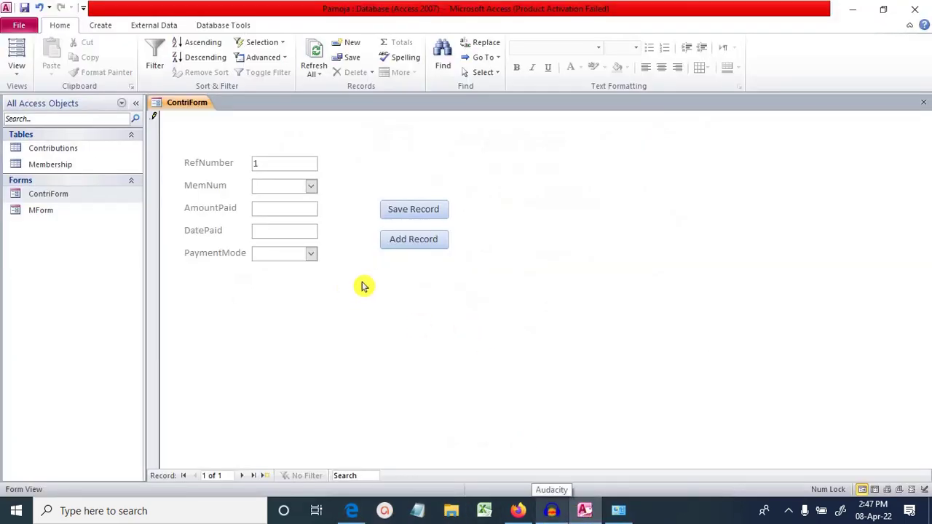
left_click(311, 187)
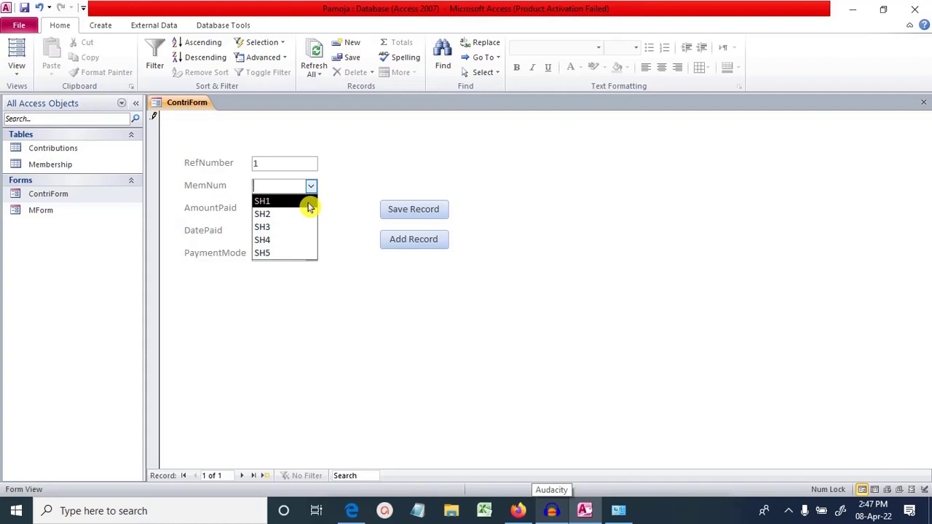
left_click(308, 204)
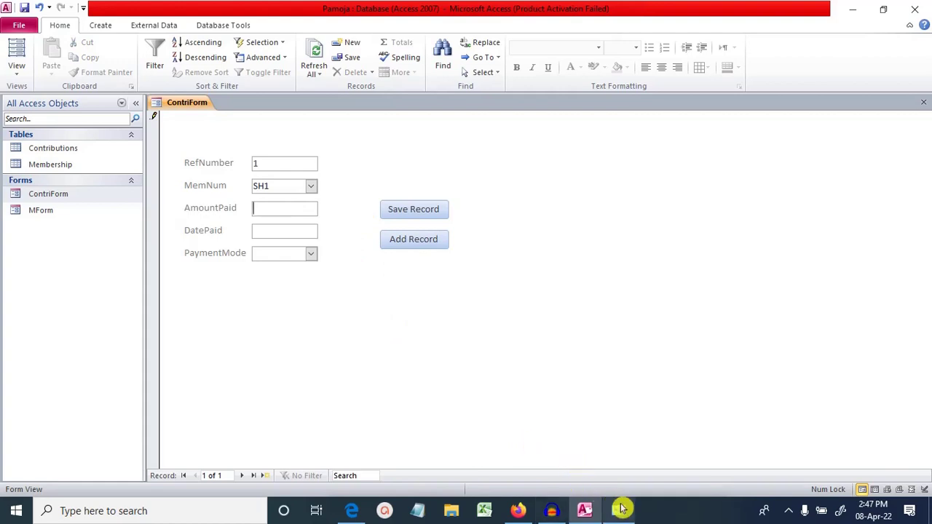
Step: Set the first contribution's AmountPaid to 10,000 and its DatePaid to 24-Apr-18
left_click(354, 511)
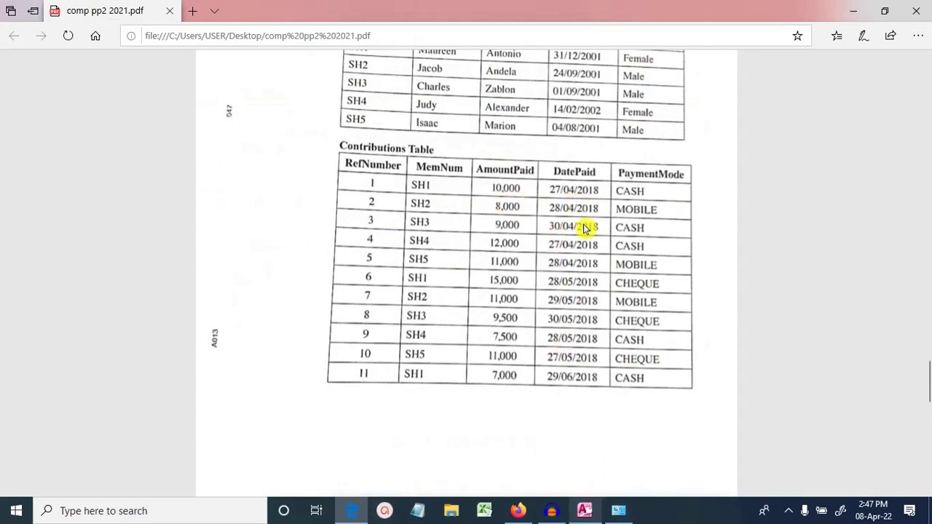
left_click(584, 512)
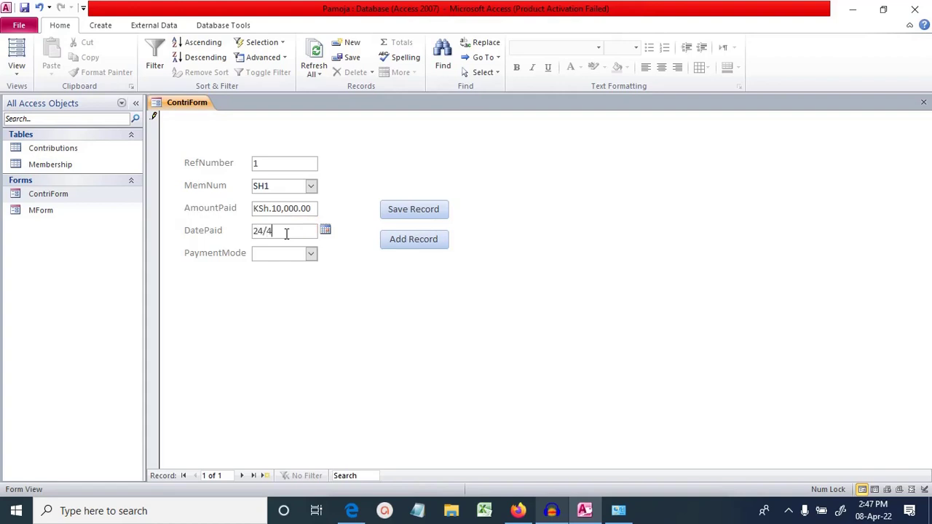
type("8")
left_click(287, 254)
Step: Check the payment mode in the exam paper, set the first contribution's PaymentMode to Cash, and save the record
left_click(554, 510)
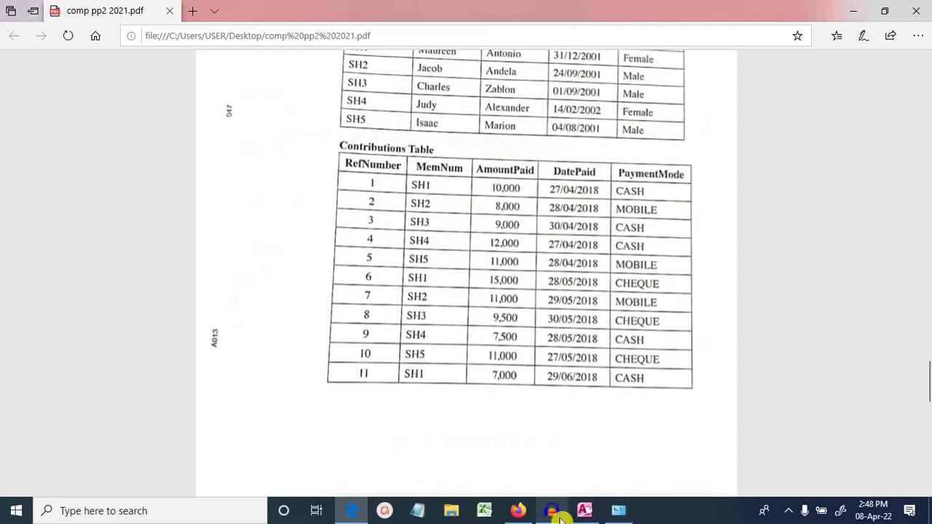
mouse_move(591, 518)
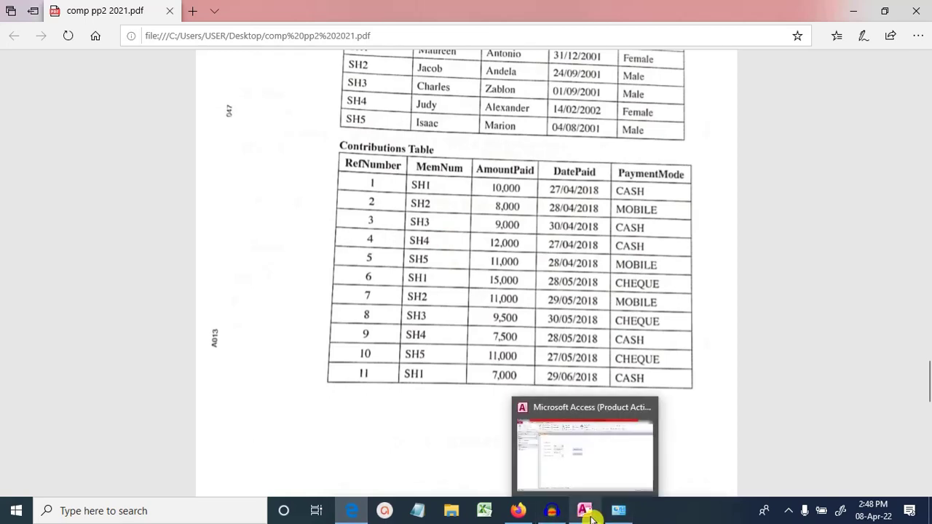
left_click(591, 518)
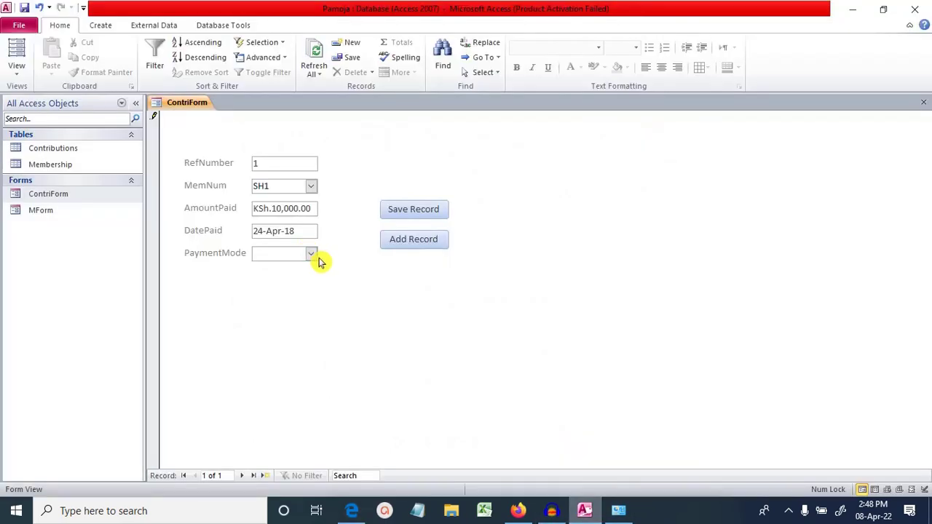
left_click(310, 252)
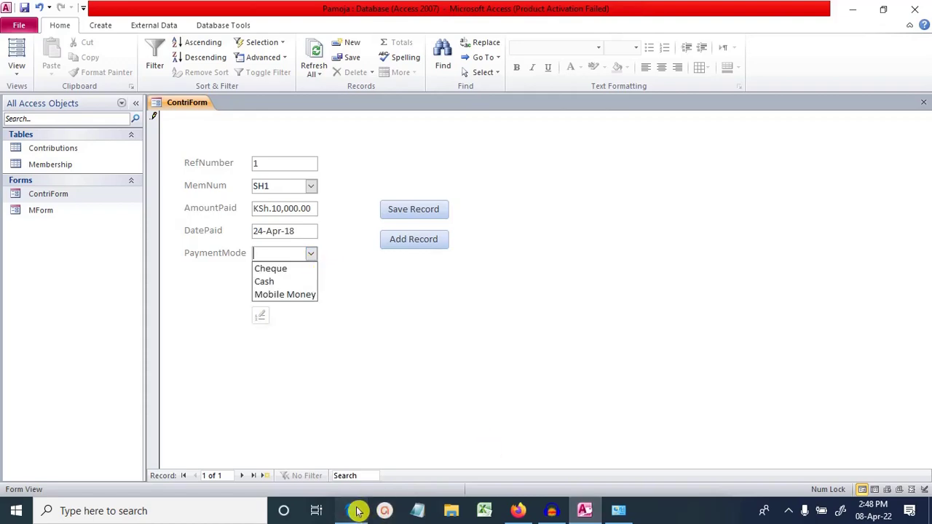
left_click(353, 510)
left_click(354, 510)
left_click(310, 253)
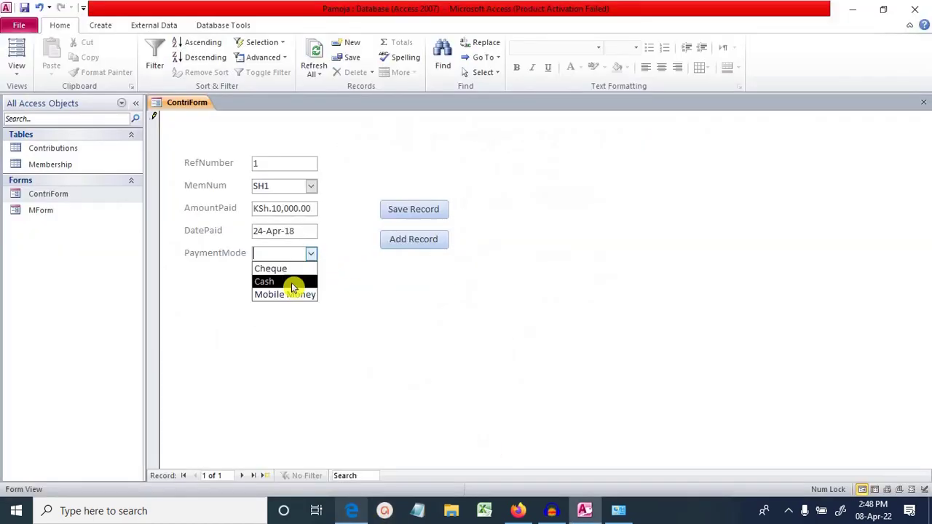
left_click(294, 279)
left_click(420, 209)
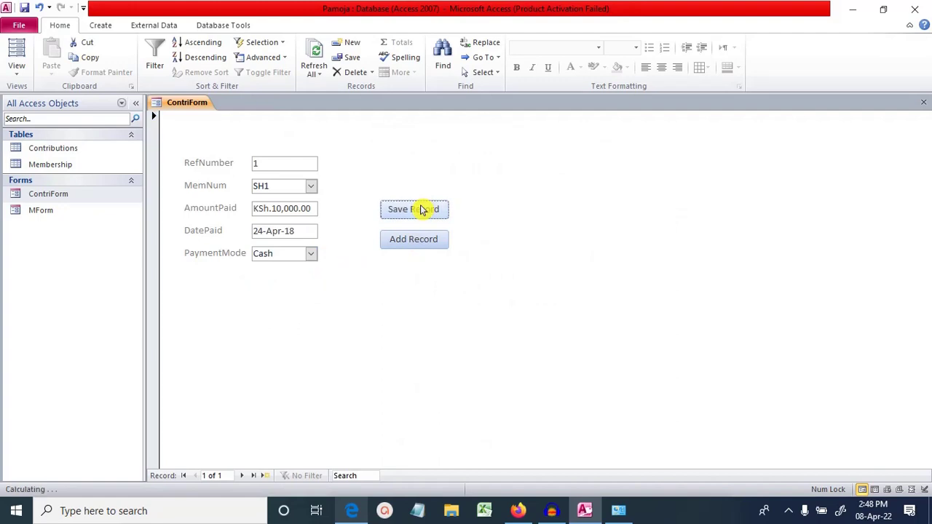
Step: Add a new contribution record with RefNumber 2, the second member's number as MemNum, and AmountPaid 8000
left_click(414, 240)
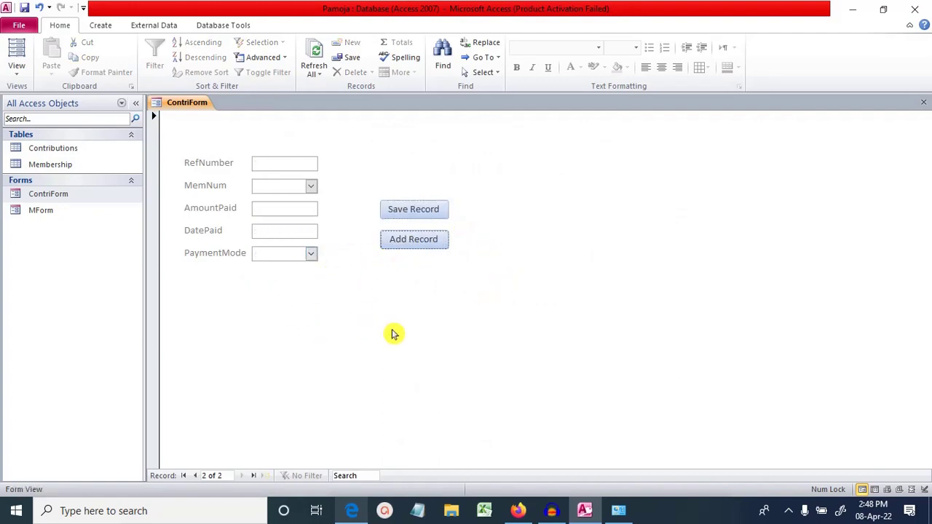
left_click(265, 167)
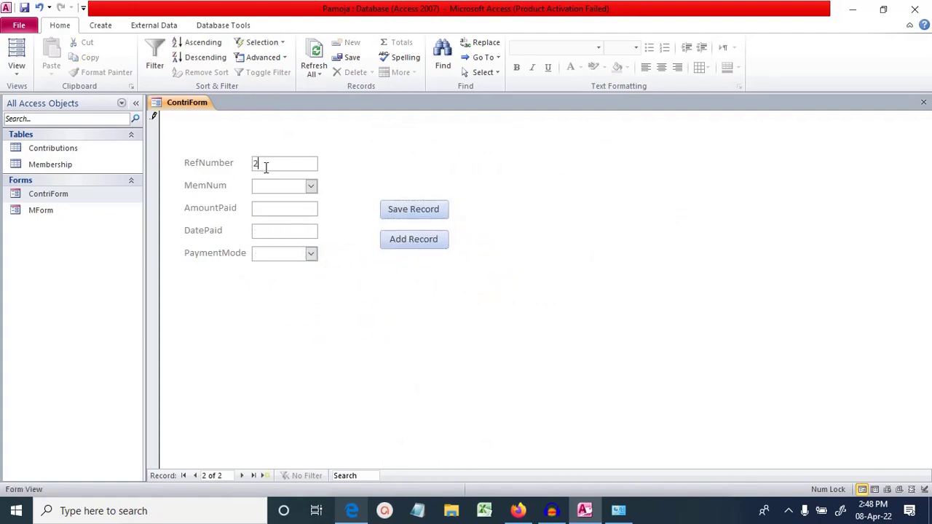
left_click(311, 185)
left_click(302, 213)
key("Tab")
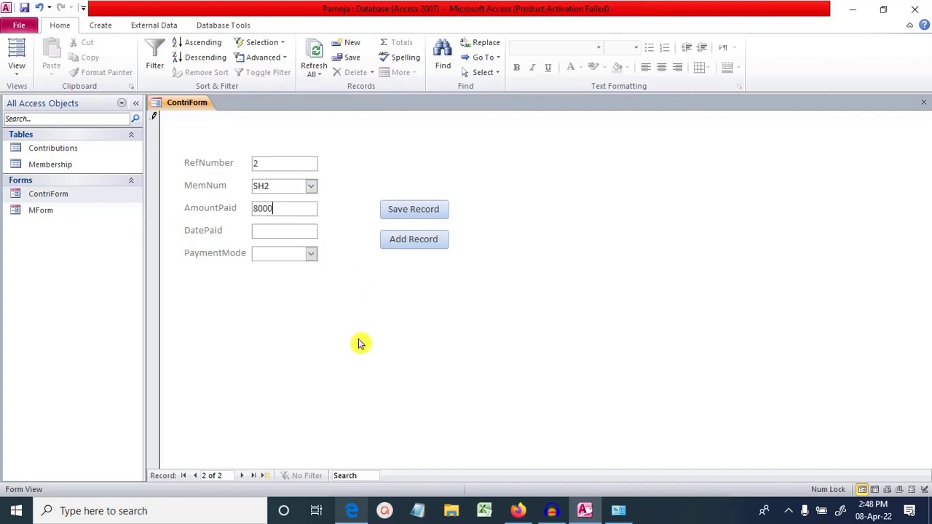
key("Tab")
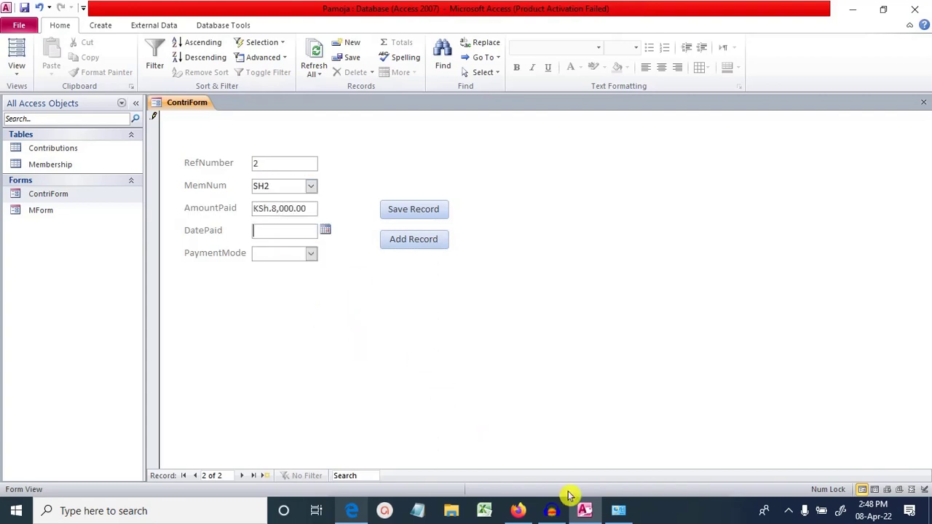
Step: Set the second contribution's DatePaid to 28-Apr-18 and PaymentMode to Mobile Money per the exam paper, and save the record
left_click(360, 514)
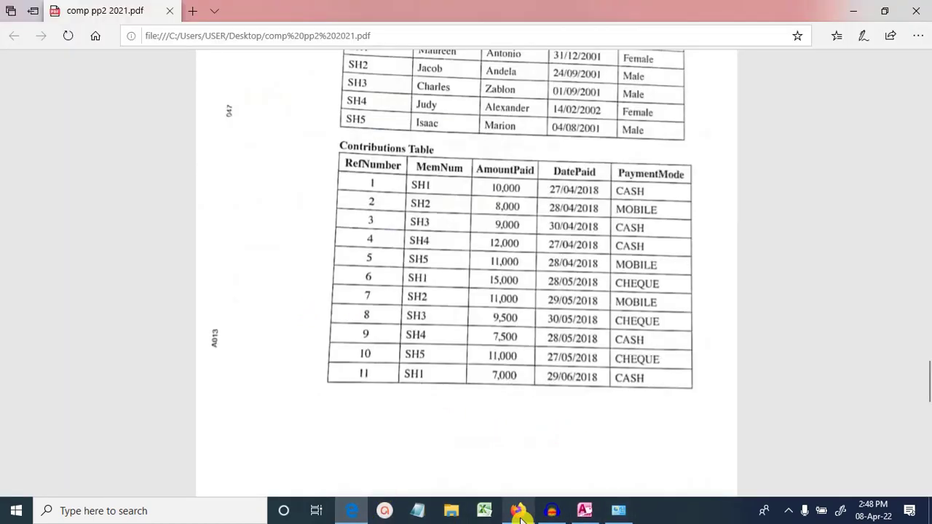
left_click(588, 511)
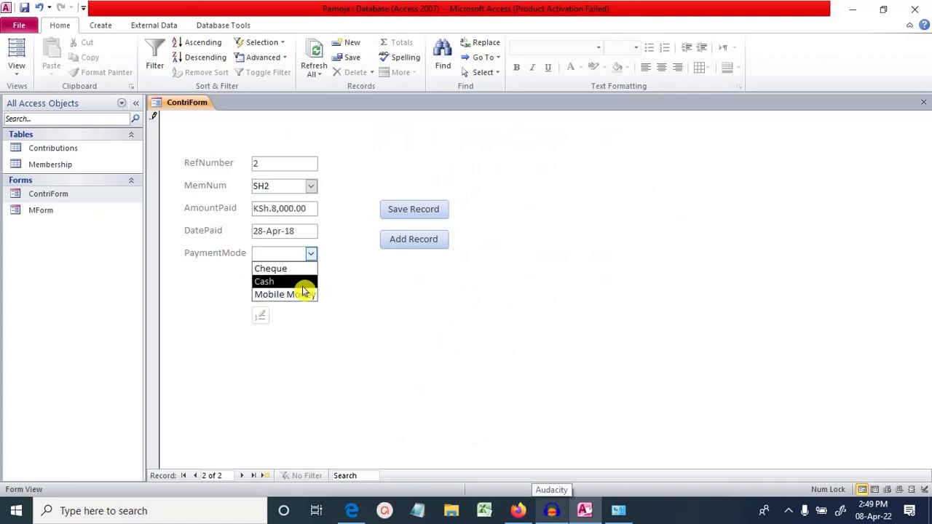
left_click(306, 295)
left_click(420, 209)
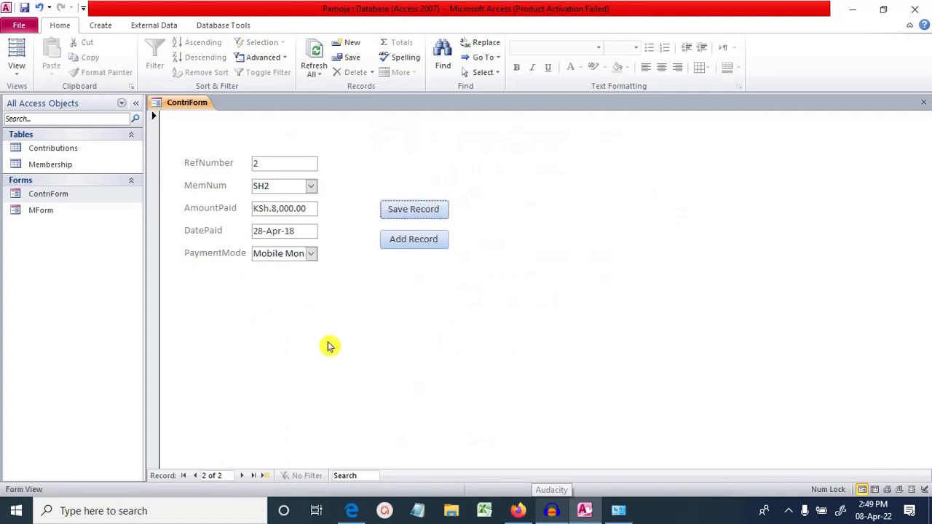
Step: Check the saved records in the Contributions table, and reopen ContriForm with a new blank record
double_click(65, 150)
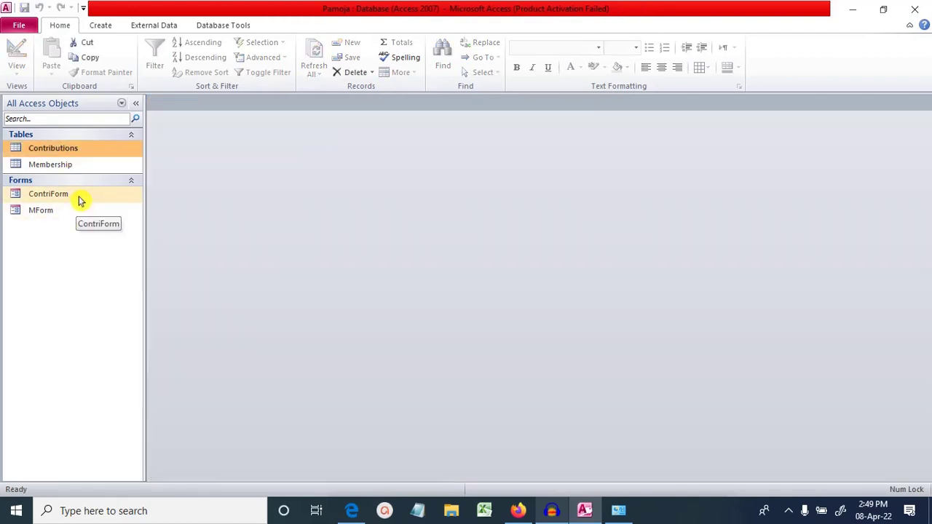
double_click(81, 201)
left_click(414, 239)
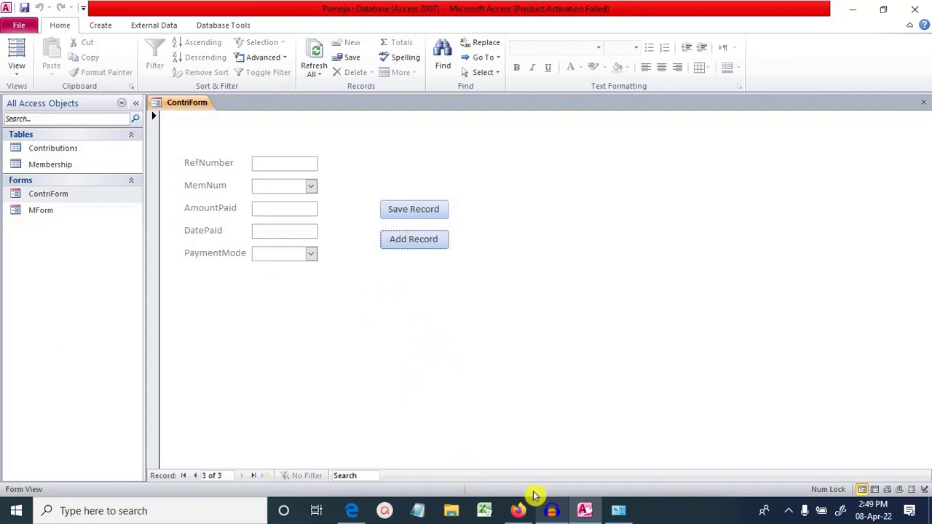
Step: Fill the third contribution record with RefNumber 3, the third member's number as MemNum, and AmountPaid 9000, per the exam paper
left_click(351, 511)
left_click(584, 511)
left_click(280, 164)
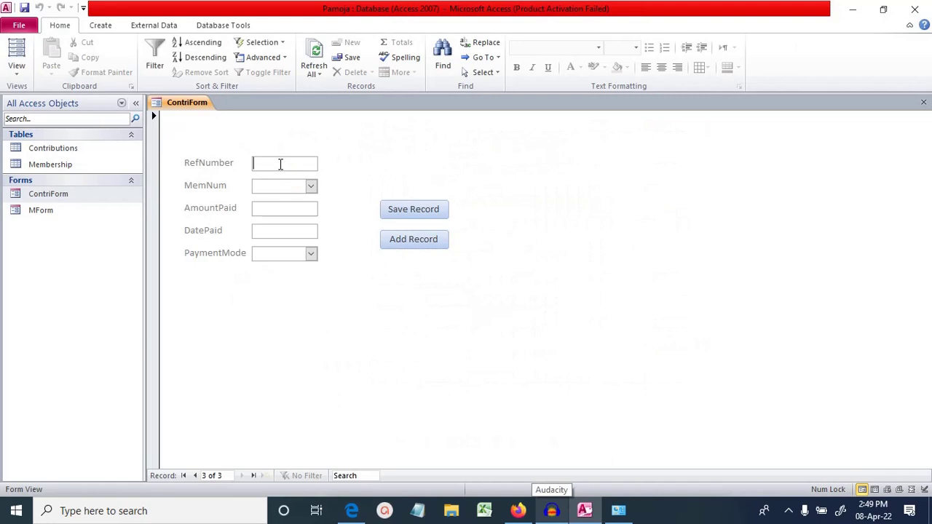
type("3")
left_click(311, 186)
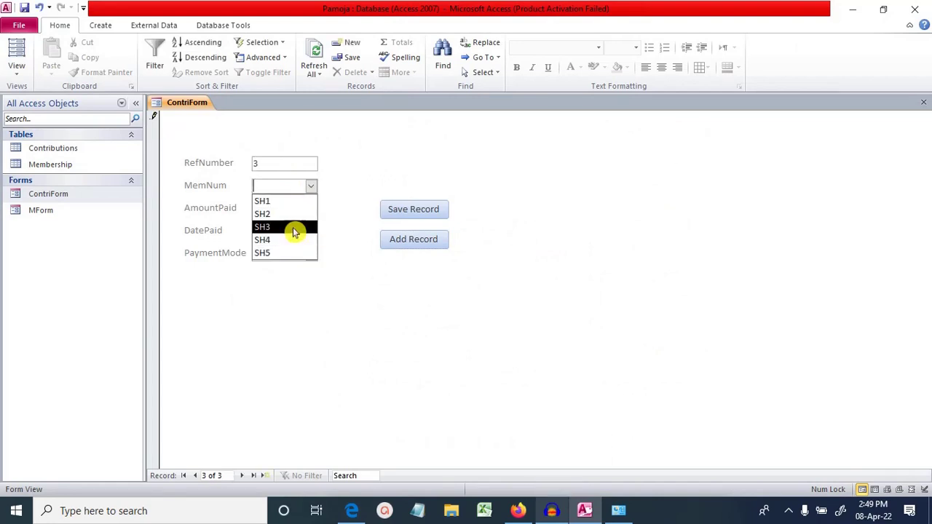
left_click(297, 227)
left_click(269, 208)
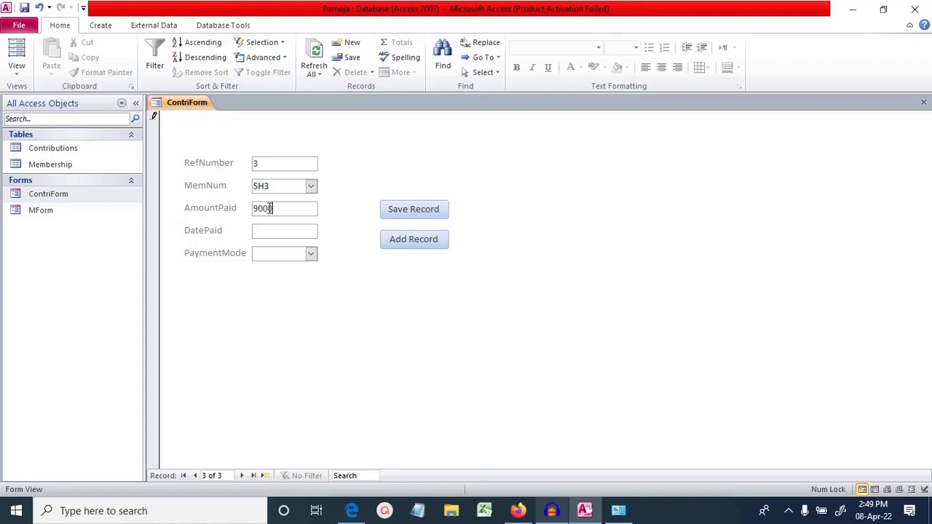
Step: Set the third contribution's DatePaid to 30/4/2018 and PaymentMode to Cash per the exam paper, and save the record
left_click(352, 512)
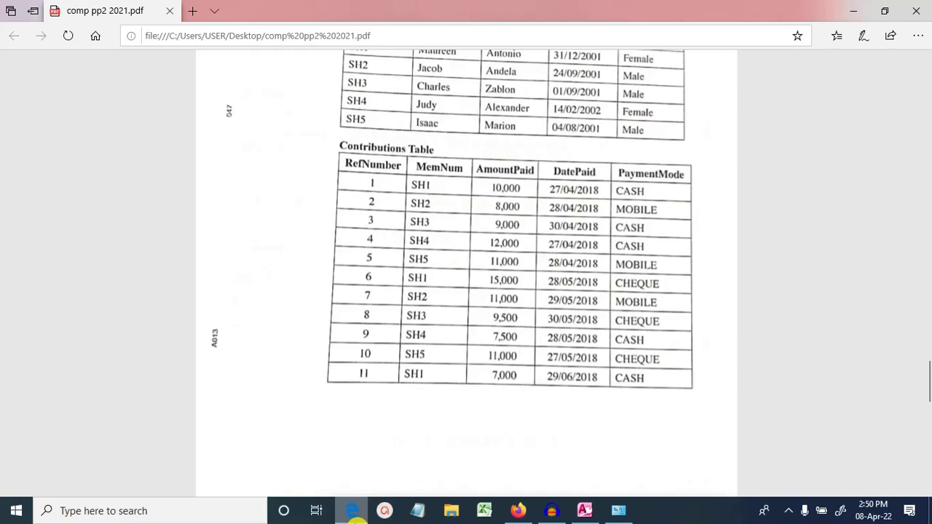
left_click(353, 512)
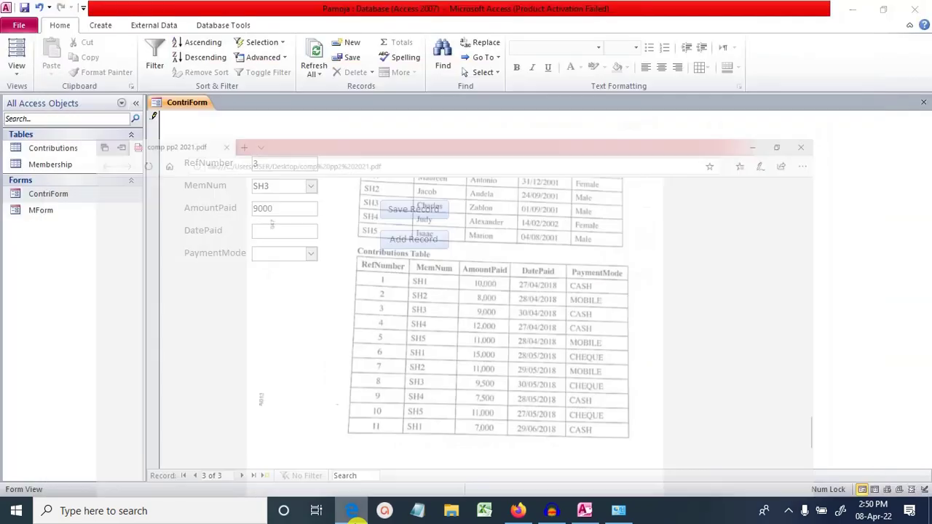
left_click(301, 231)
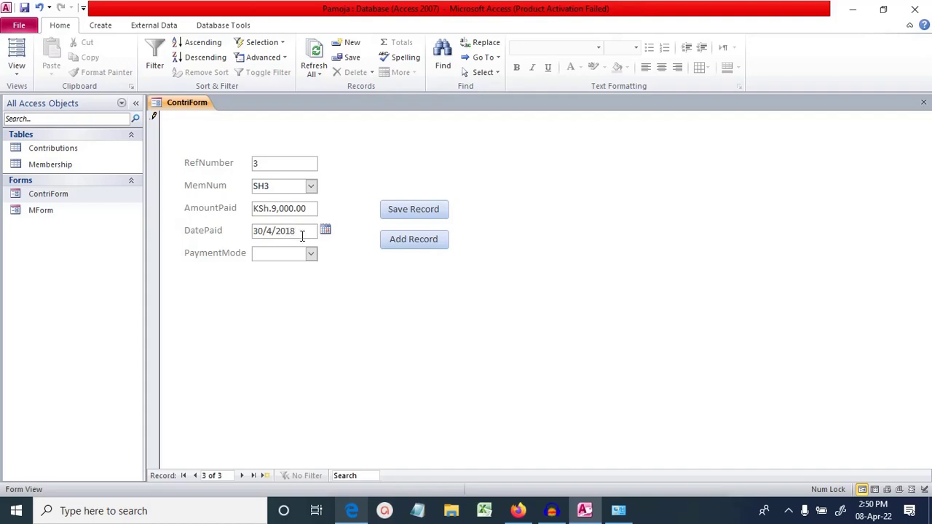
left_click(353, 511)
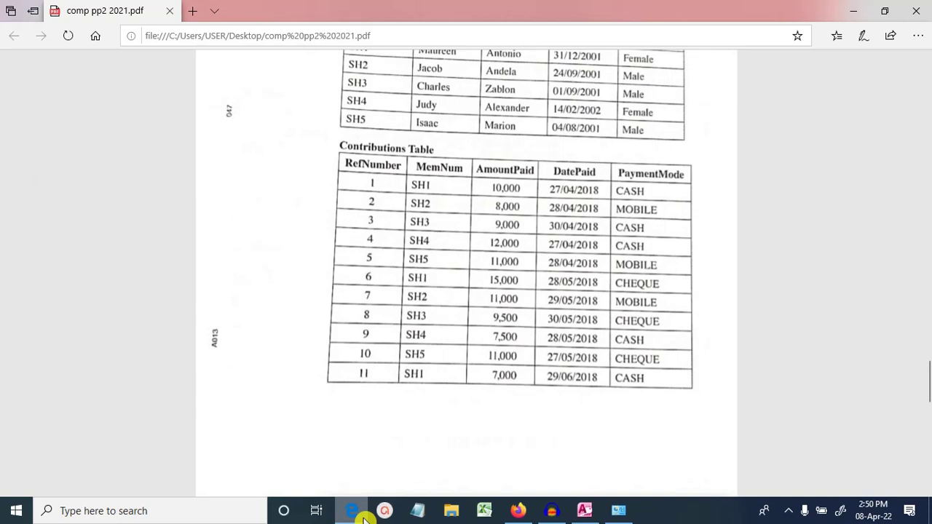
left_click(585, 511)
left_click(311, 253)
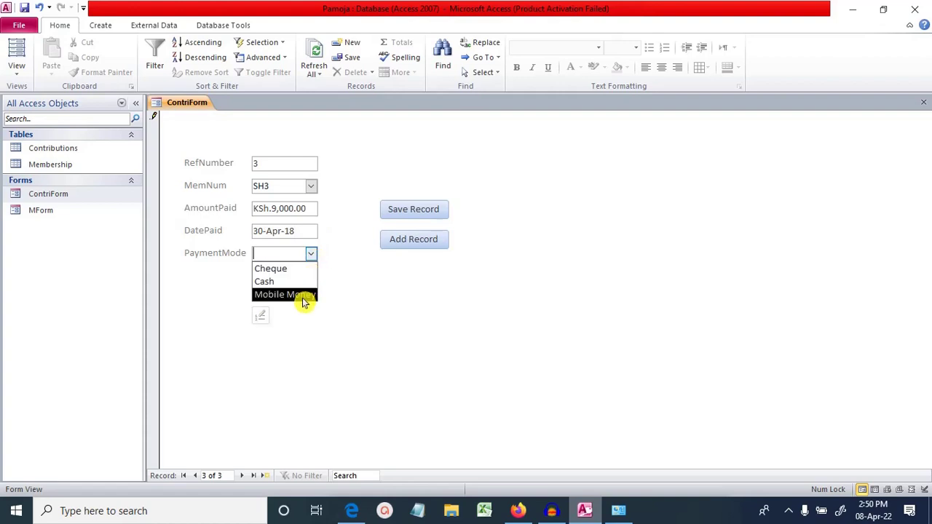
left_click(300, 283)
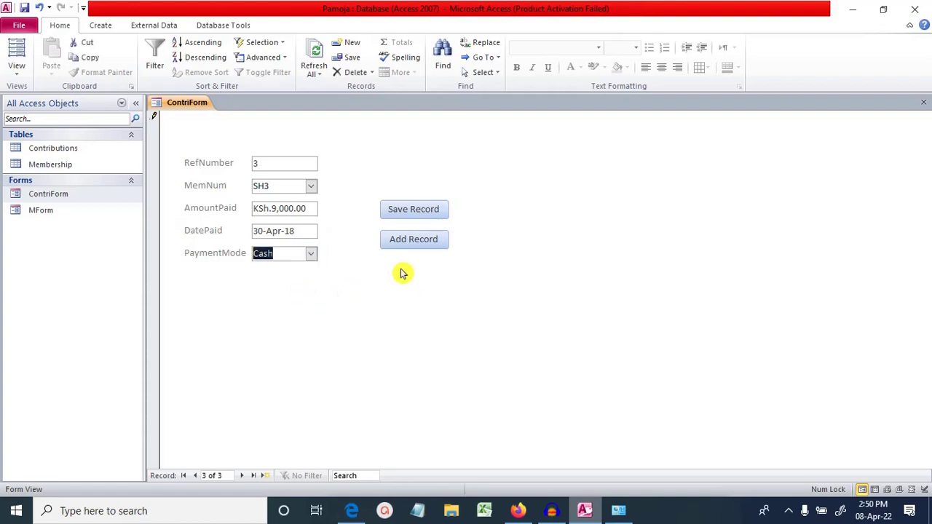
left_click(430, 210)
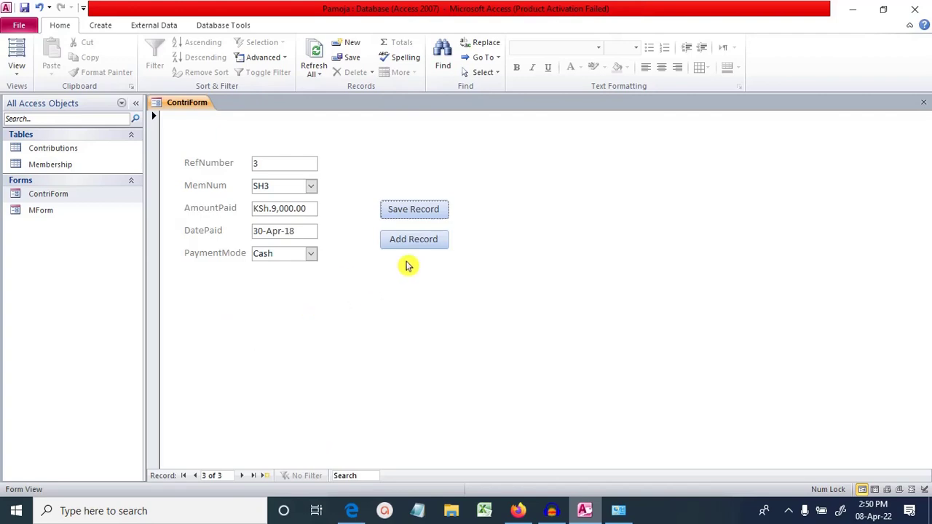
Step: Add a new contribution record with RefNumber 4, the fourth member's number as MemNum, and AmountPaid 12000, per the exam paper
left_click(410, 246)
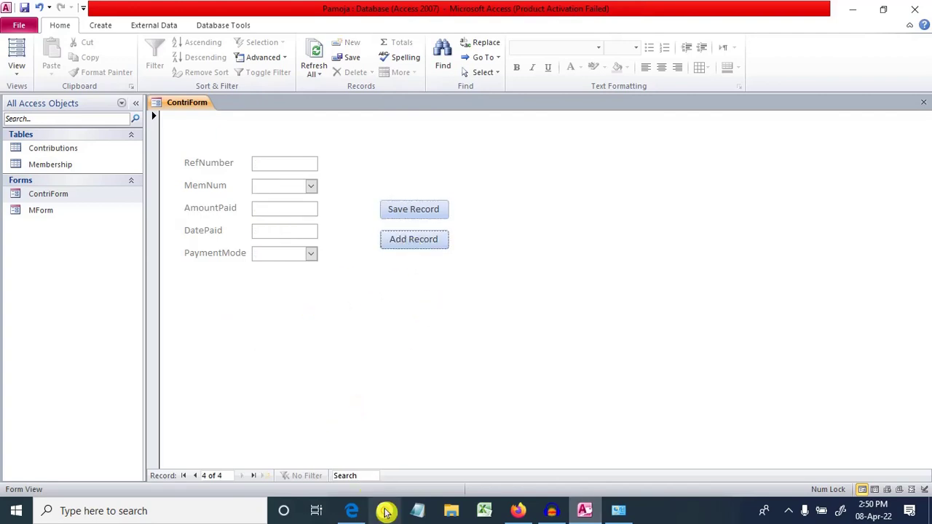
left_click(352, 510)
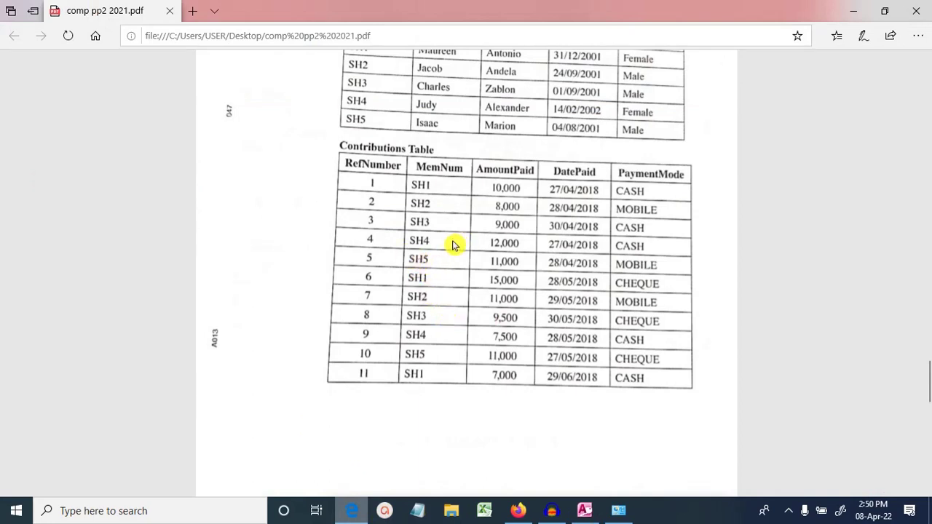
left_click(584, 511)
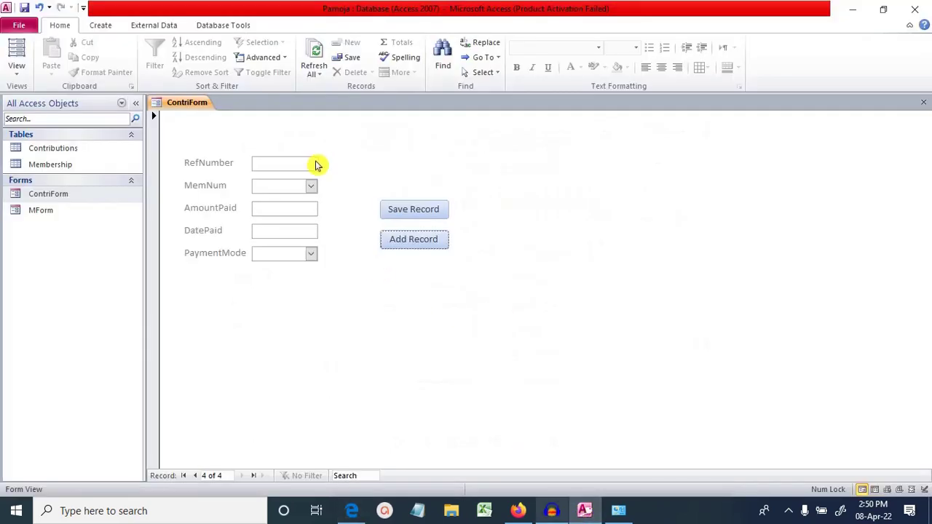
left_click(279, 162)
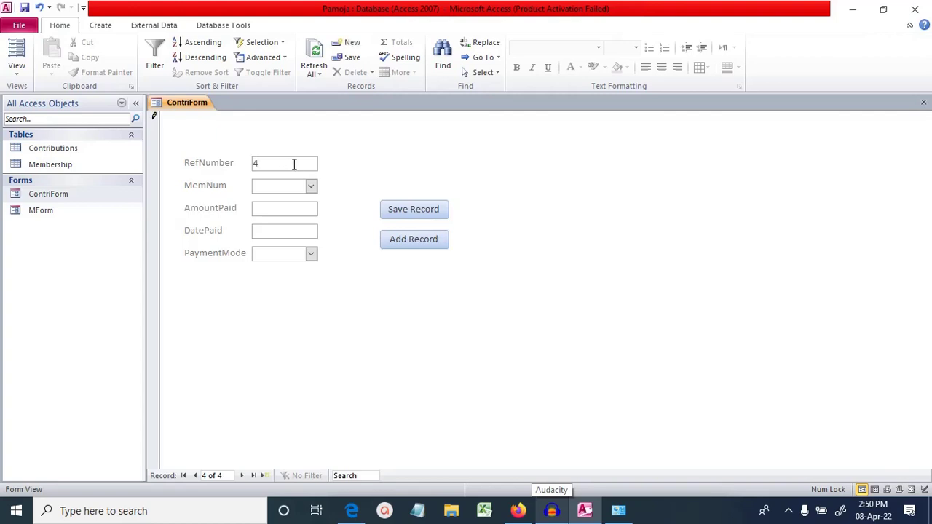
left_click(311, 186)
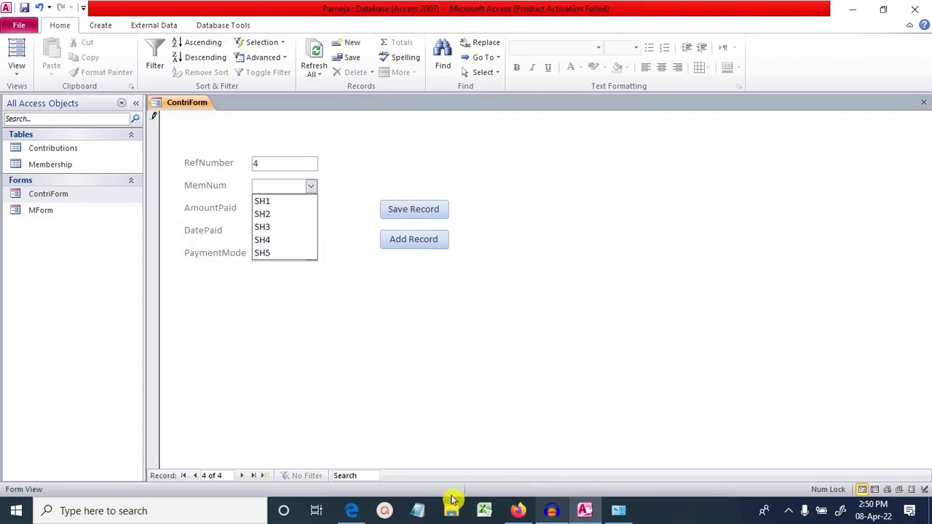
left_click(297, 240)
left_click(281, 209)
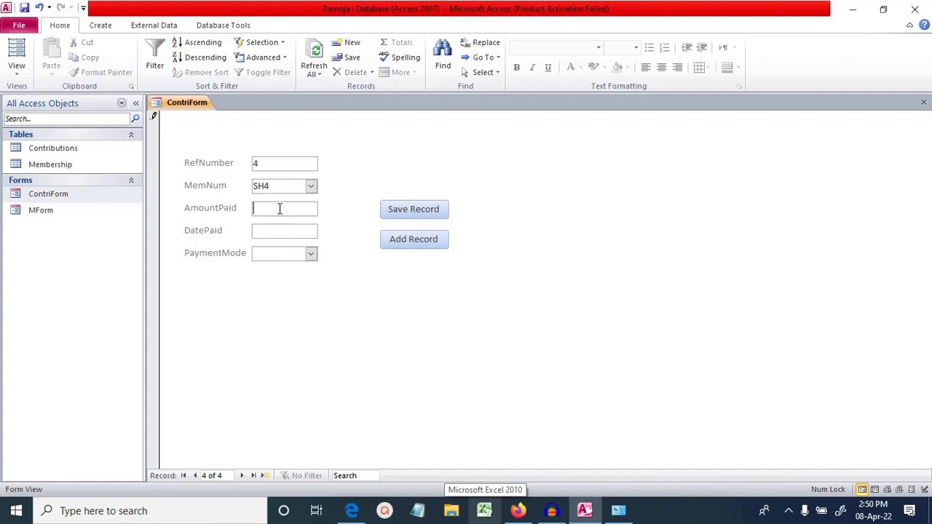
type("12000")
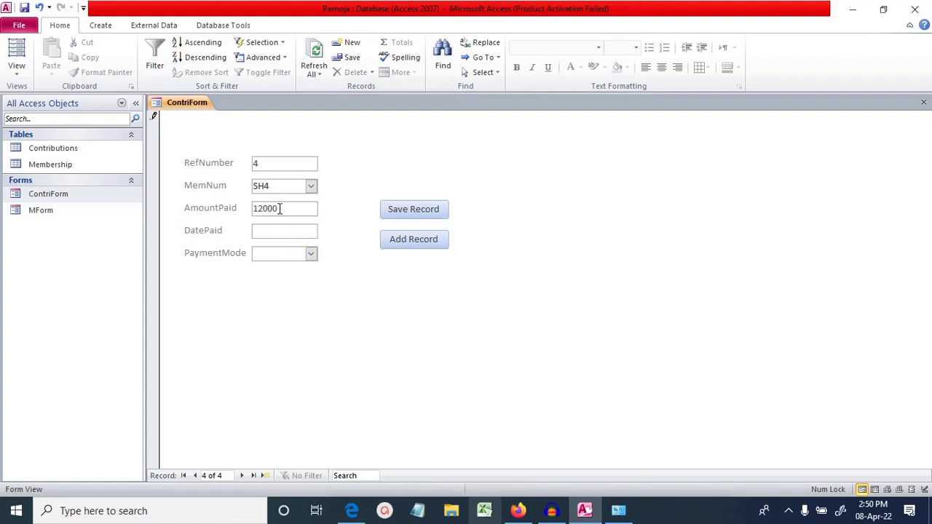
Step: Set the fourth contribution's DatePaid to 27/4/2018 and PaymentMode to Cash per the exam paper, and save the record
left_click(357, 512)
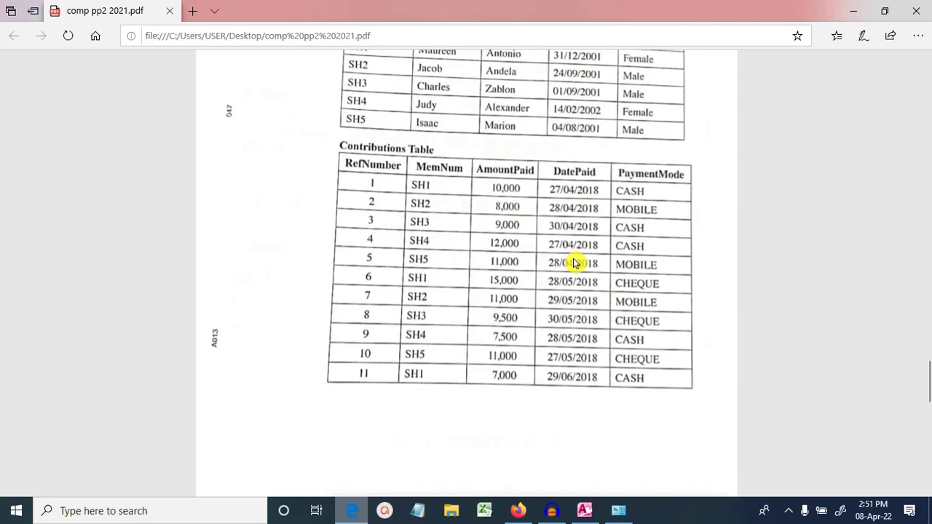
left_click(583, 511)
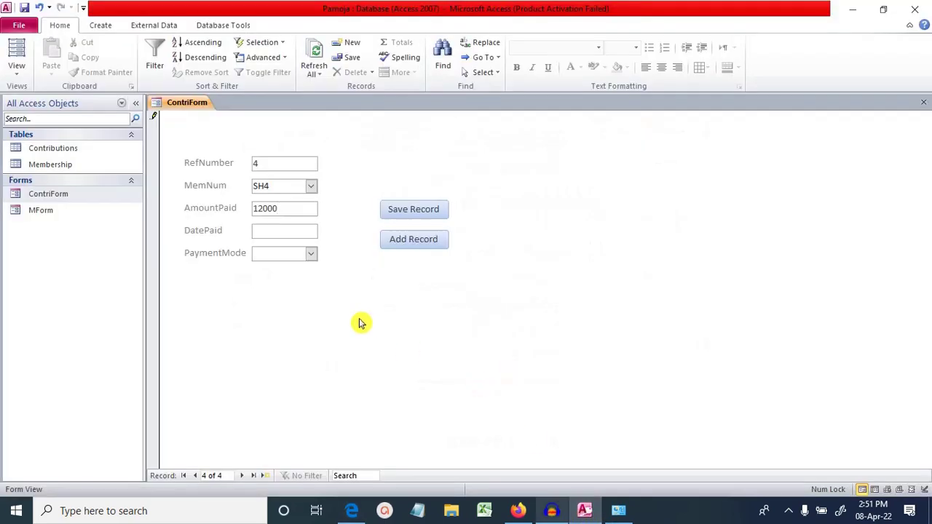
left_click(289, 234)
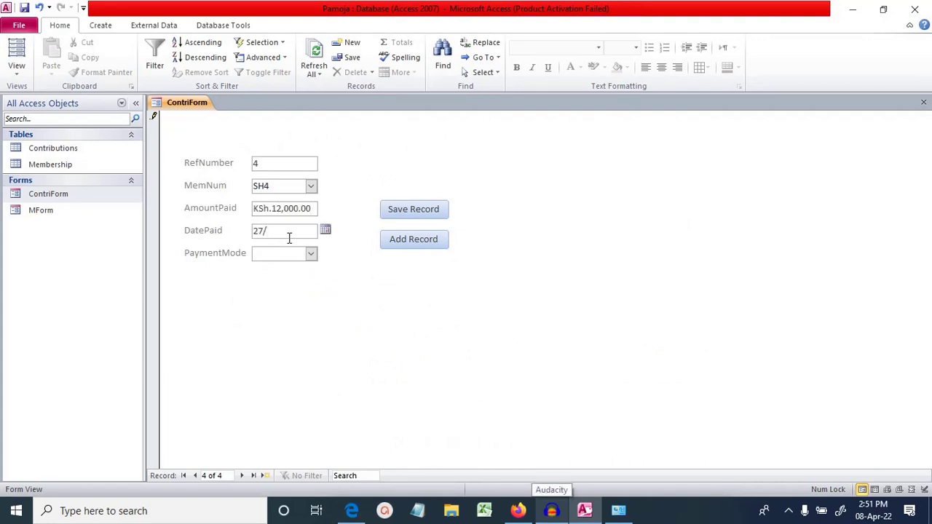
type("27/4/2018")
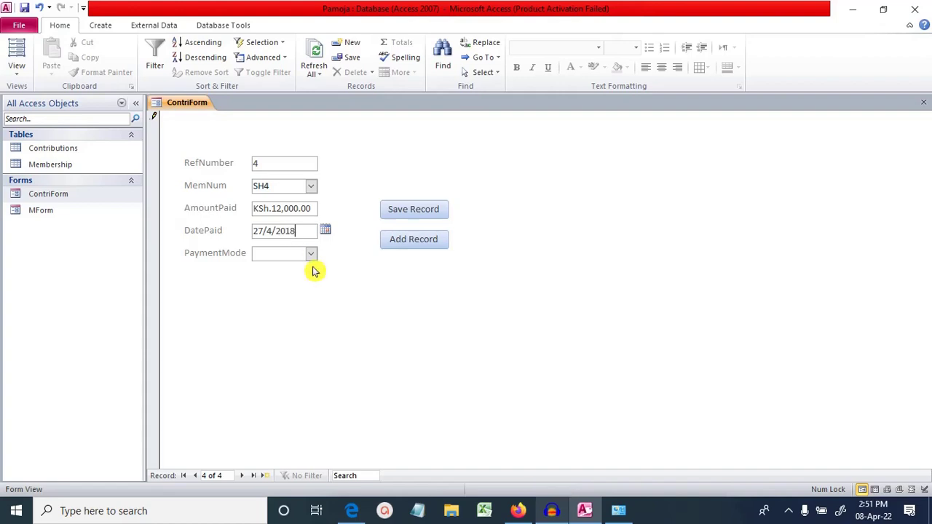
left_click(311, 254)
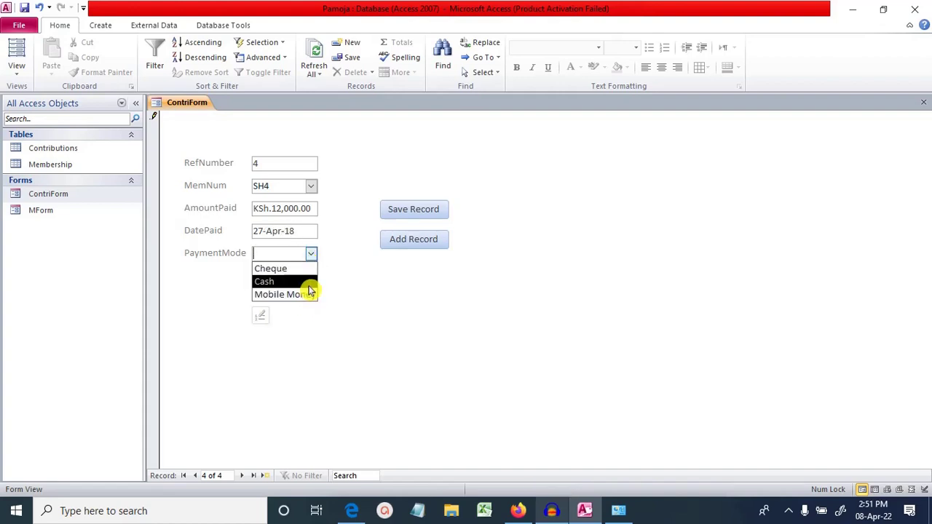
left_click(358, 515)
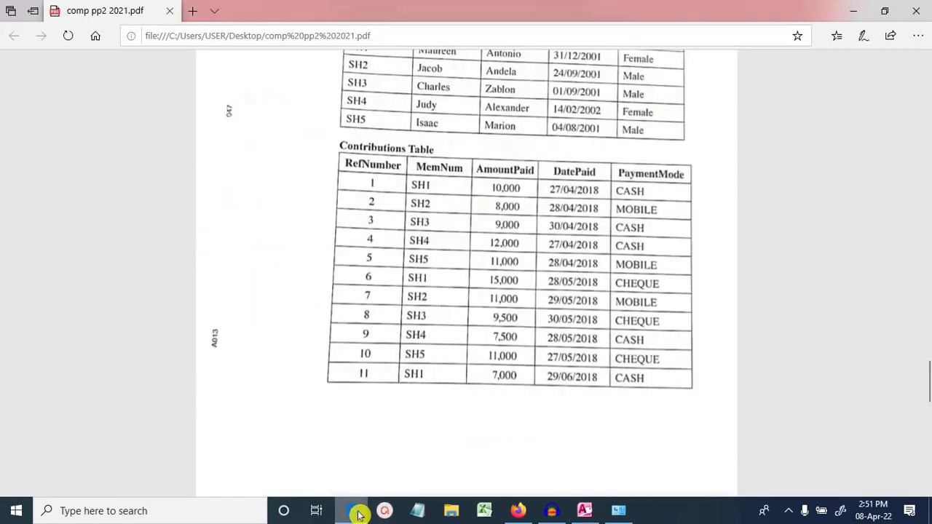
left_click(359, 515)
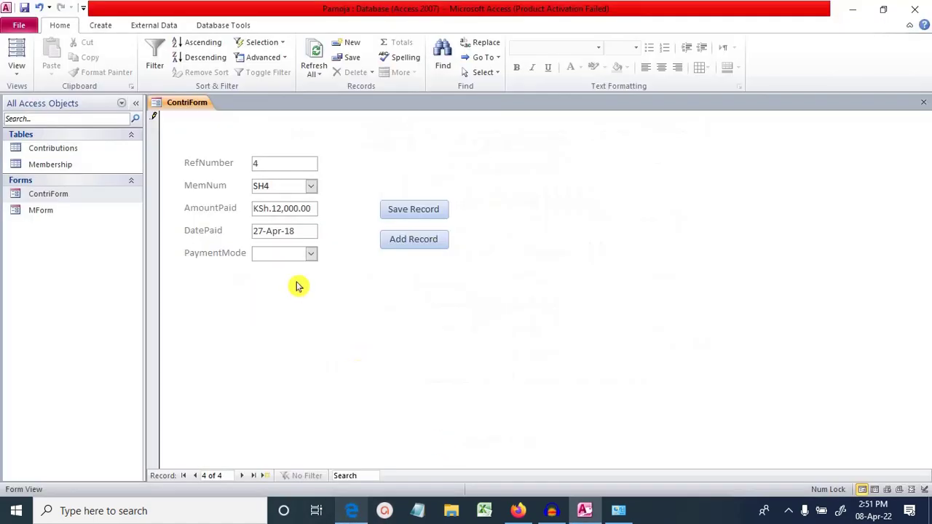
left_click(312, 259)
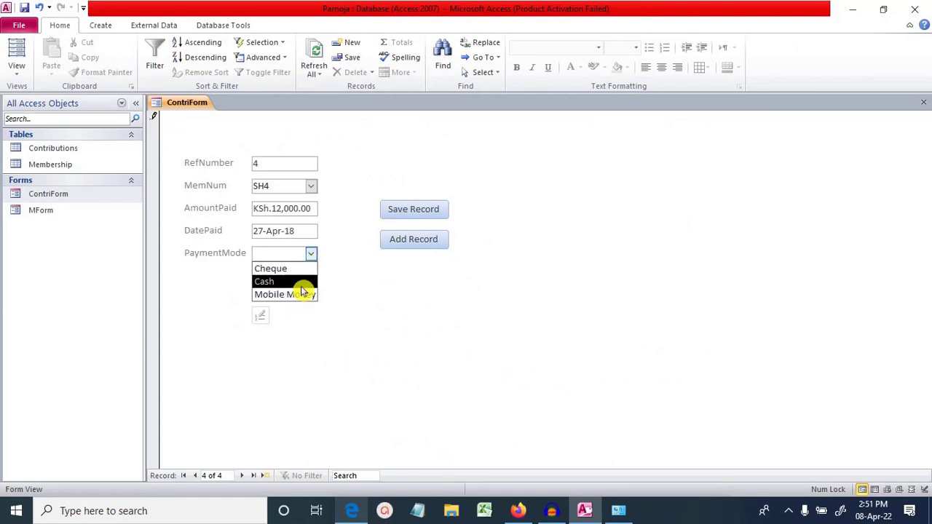
left_click(305, 281)
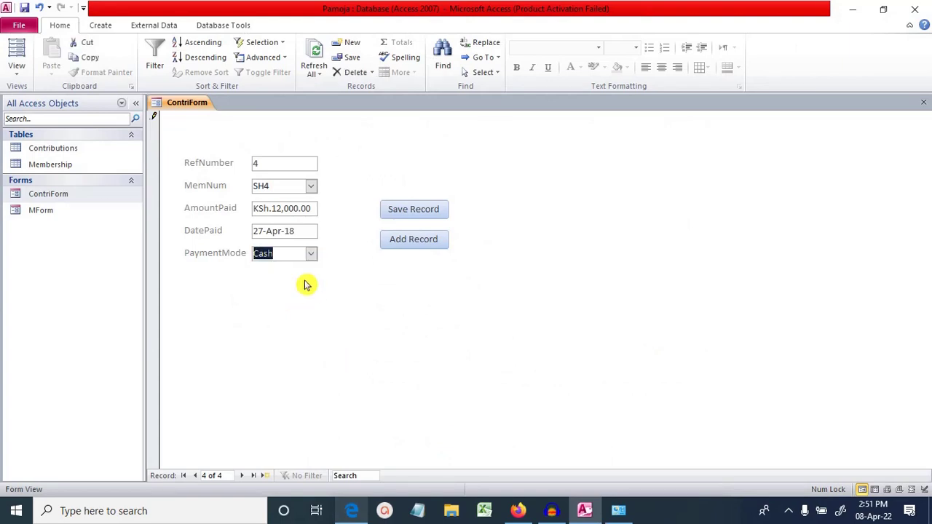
left_click(430, 209)
Step: Add a new contribution record with RefNumber 5, the fifth member's number as MemNum, and AmountPaid 11000, per the exam paper
left_click(412, 242)
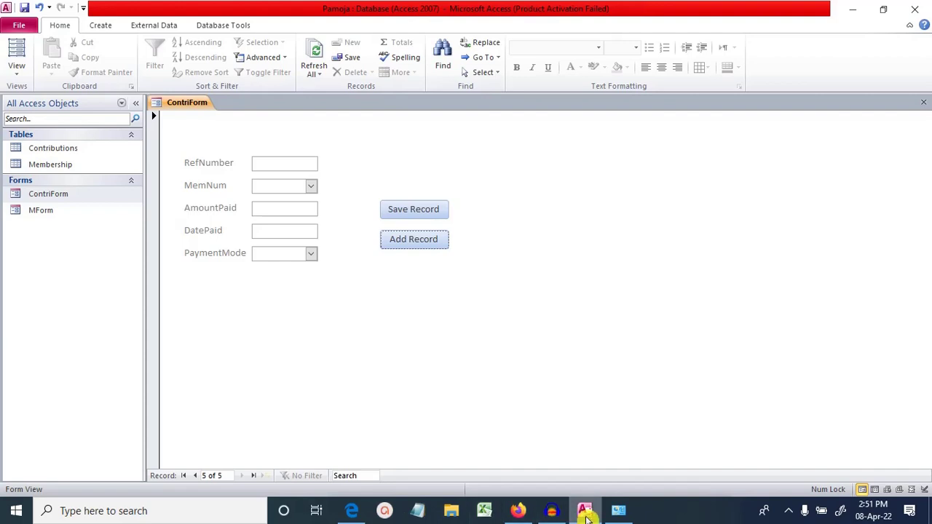
left_click(587, 516)
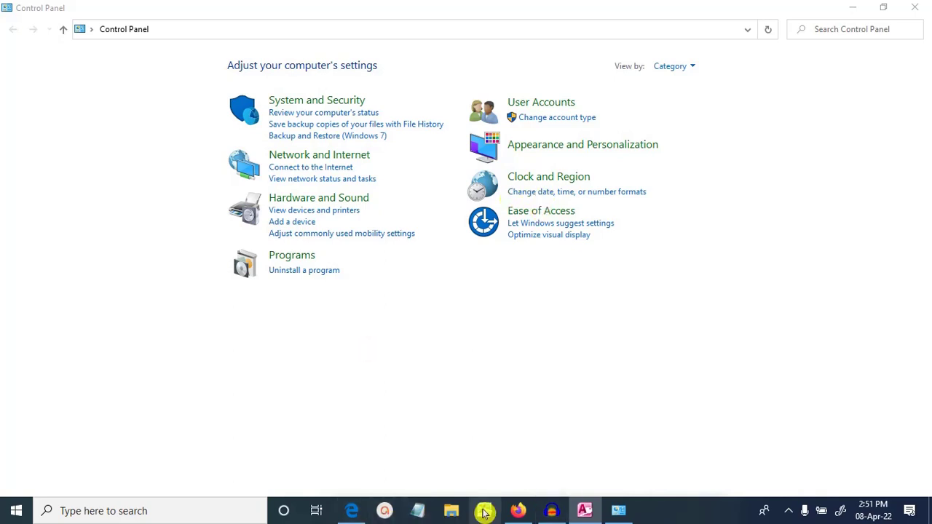
left_click(359, 513)
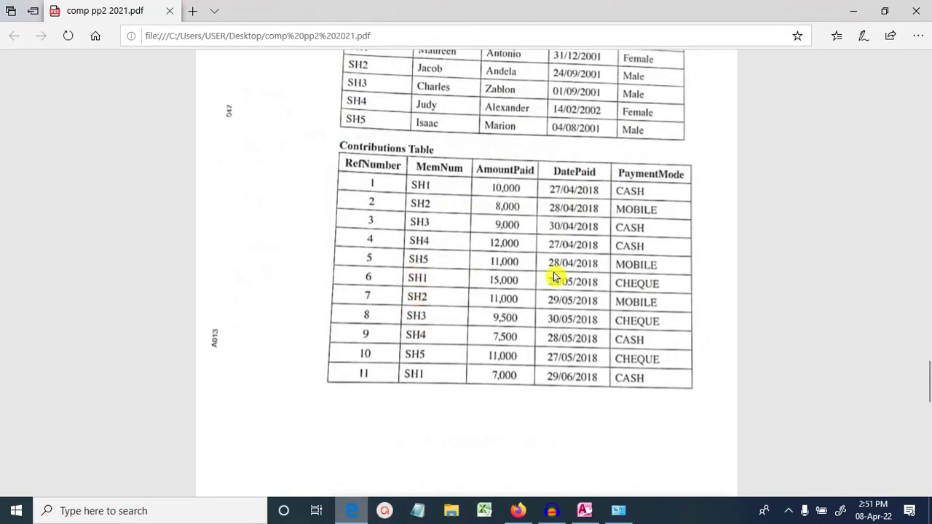
left_click(584, 510)
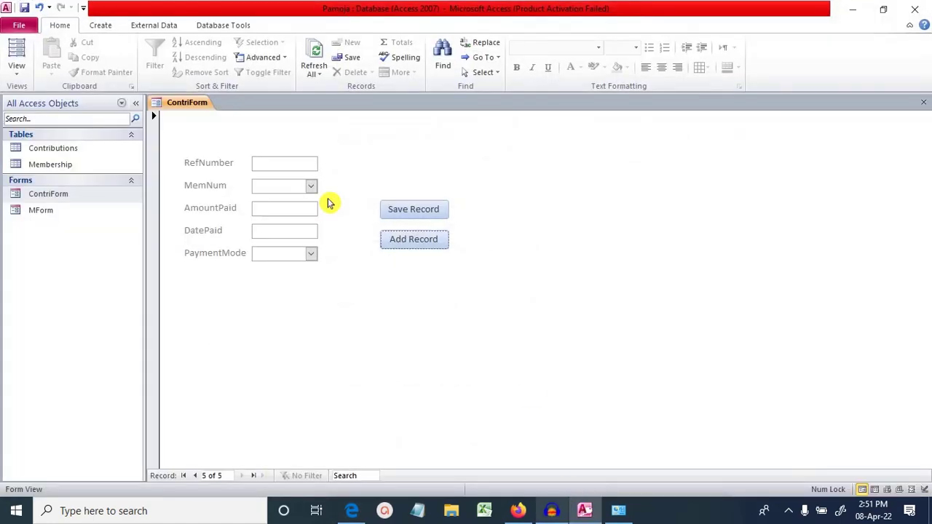
left_click(297, 161)
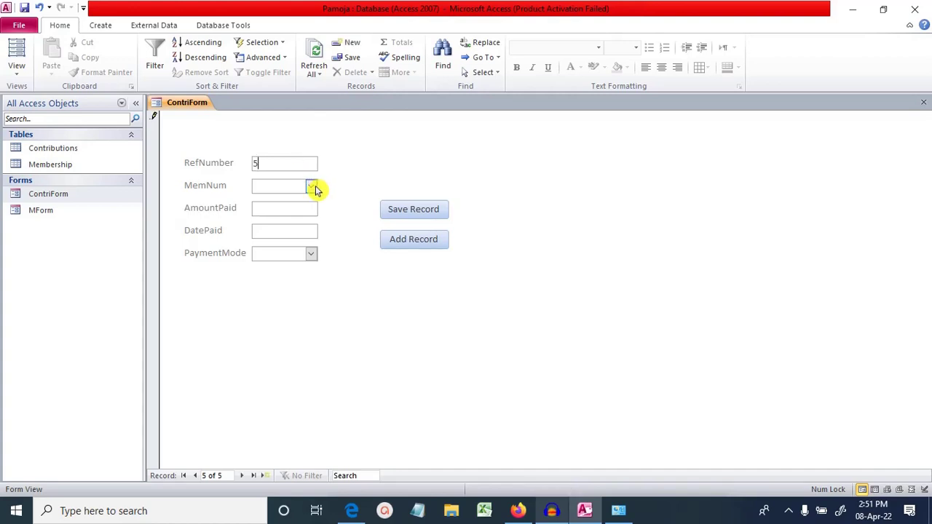
left_click(311, 187)
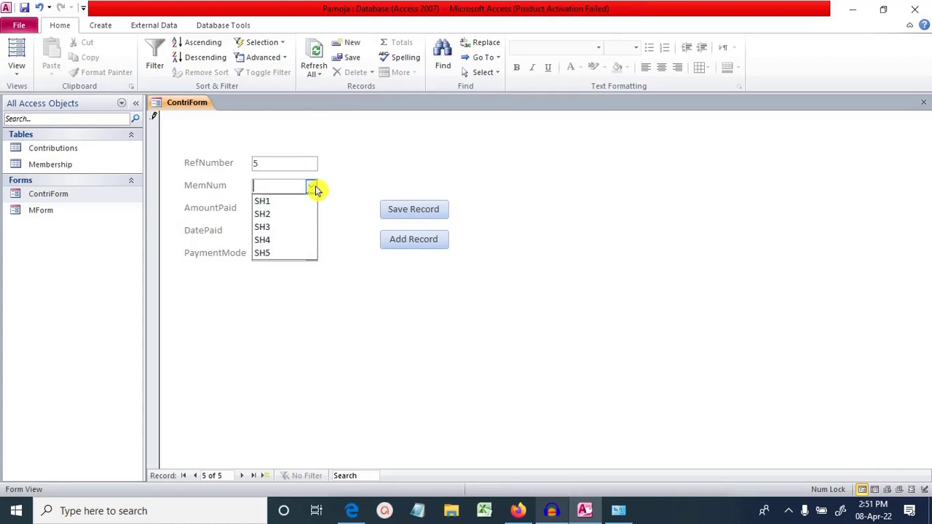
left_click(304, 252)
left_click(282, 209)
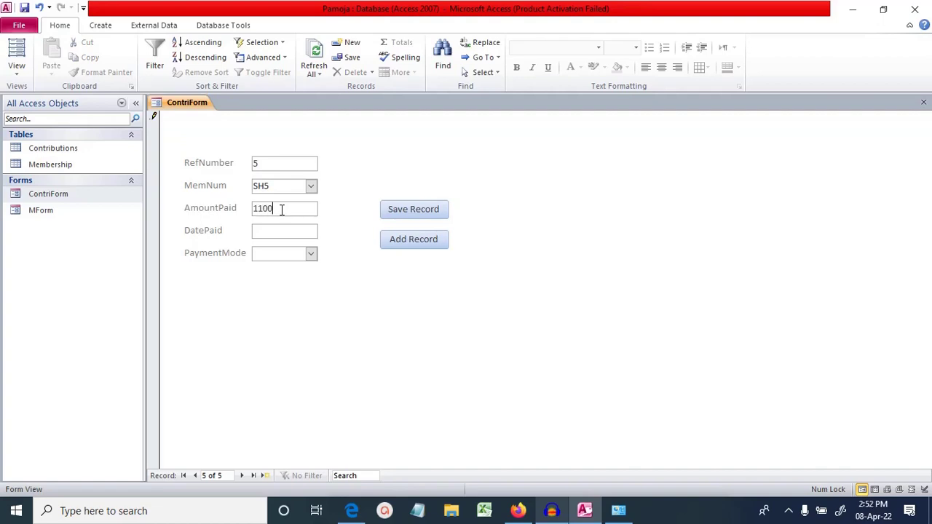
type("11000")
Step: Set the fifth contribution's DatePaid to 28/4/2018 and PaymentMode to Mobile Money per the exam paper, and save the record
left_click(282, 231)
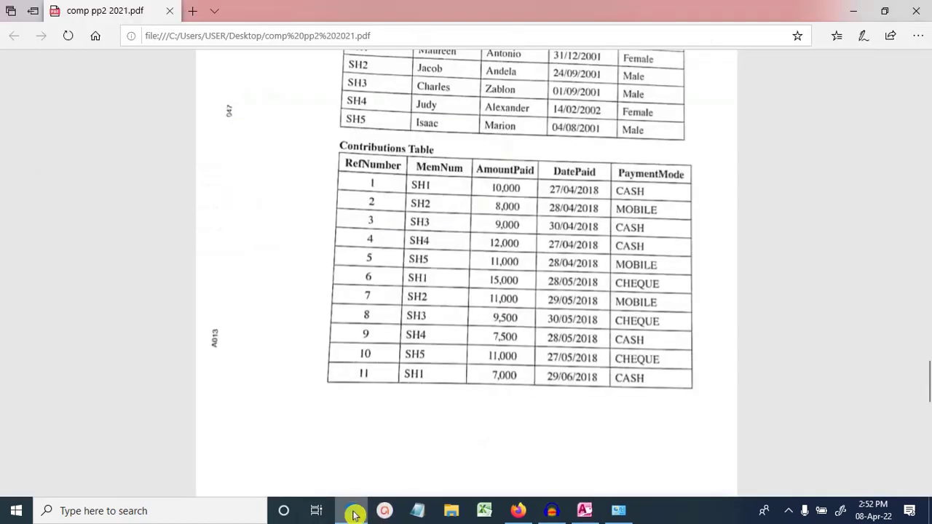
left_click(352, 510)
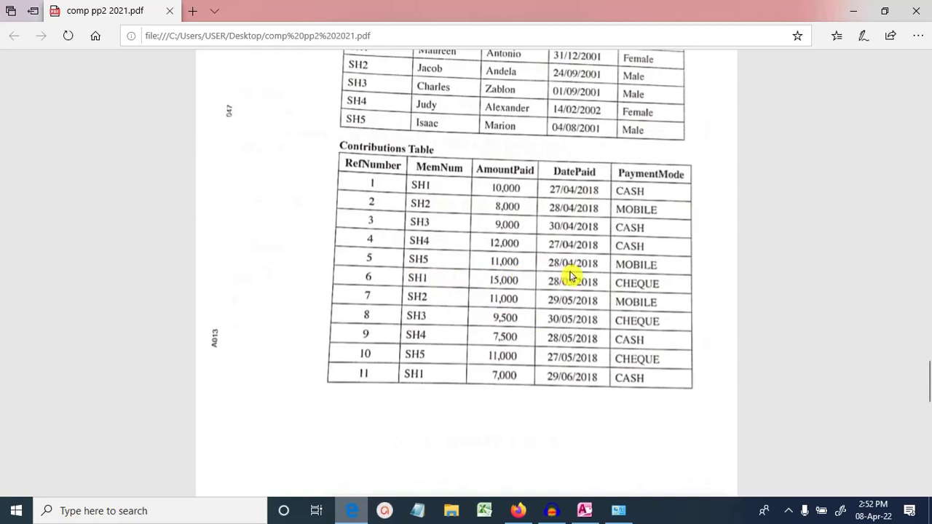
left_click(584, 513)
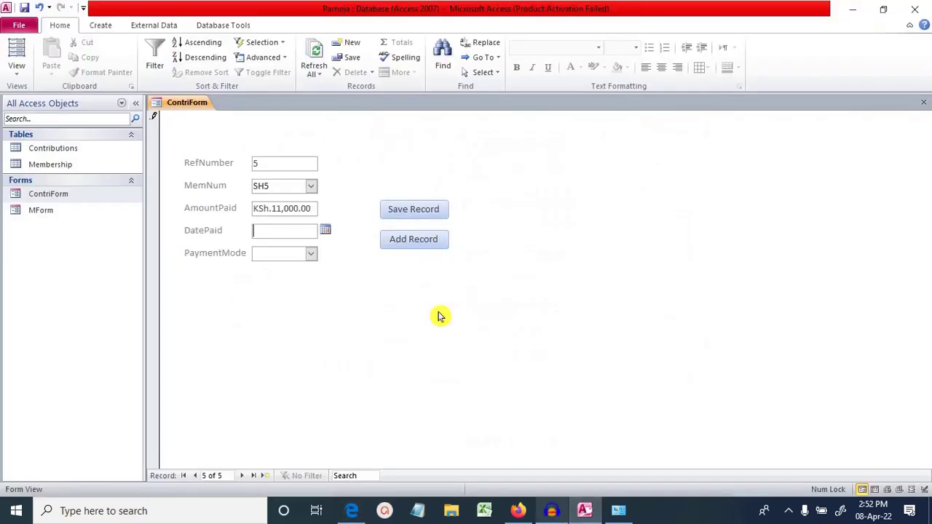
left_click(280, 232)
type("28/4/2018")
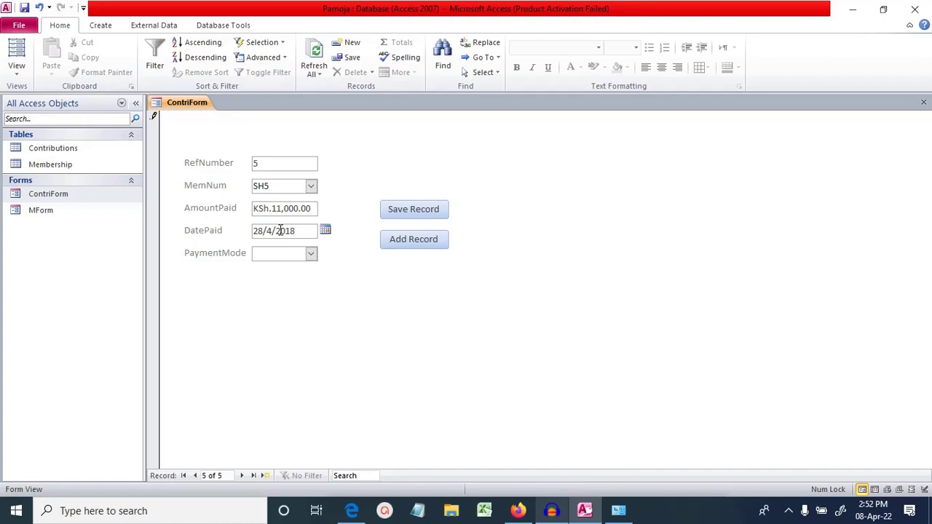
left_click(311, 253)
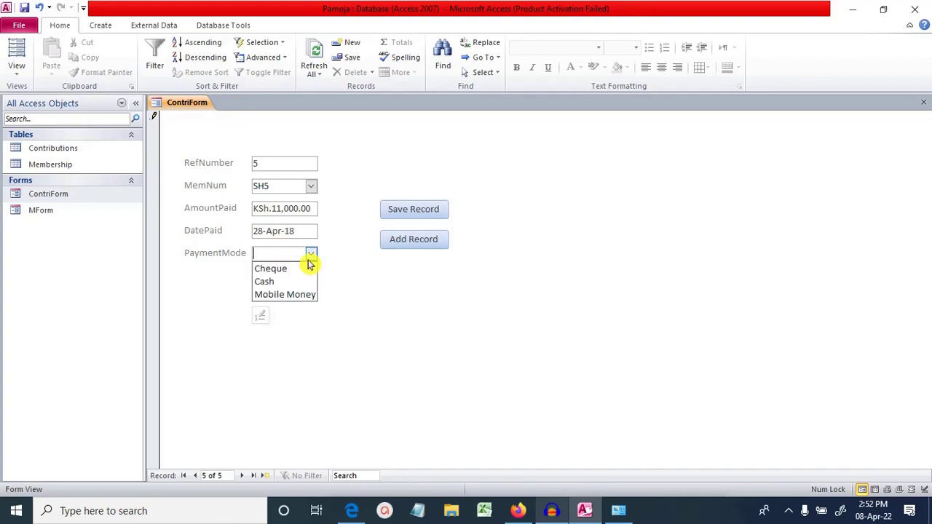
left_click(315, 295)
left_click(430, 212)
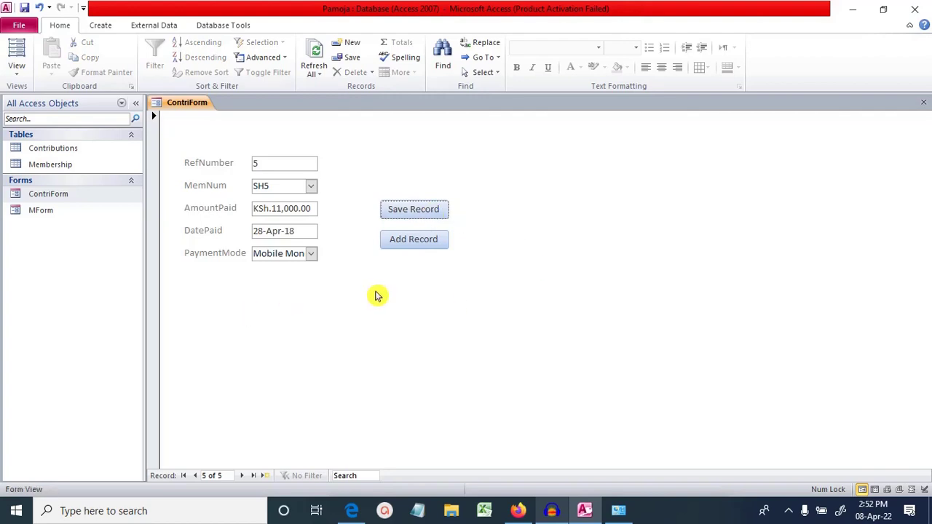
Step: Add a new contribution record with RefNumber 6, the first member's number as MemNum, AmountPaid 15000 and DatePaid 28/5/2018, per the exam paper
left_click(411, 242)
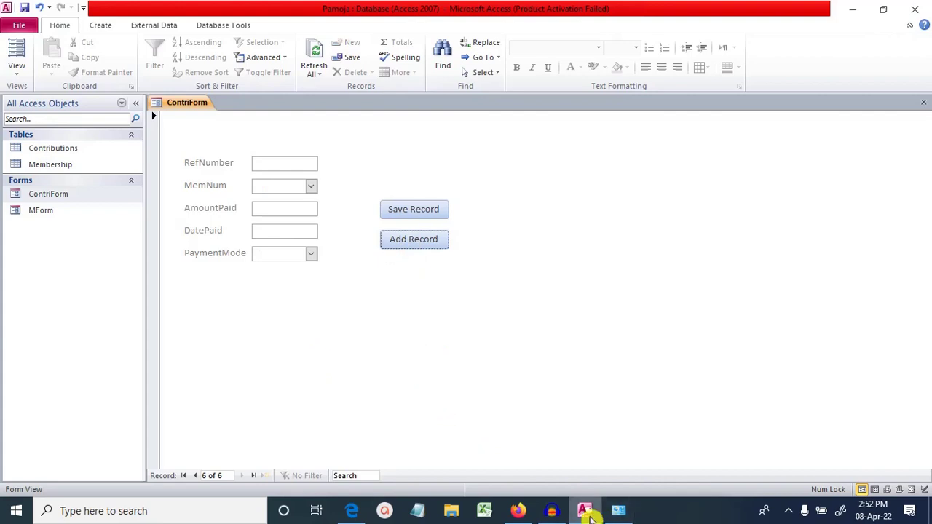
left_click(586, 512)
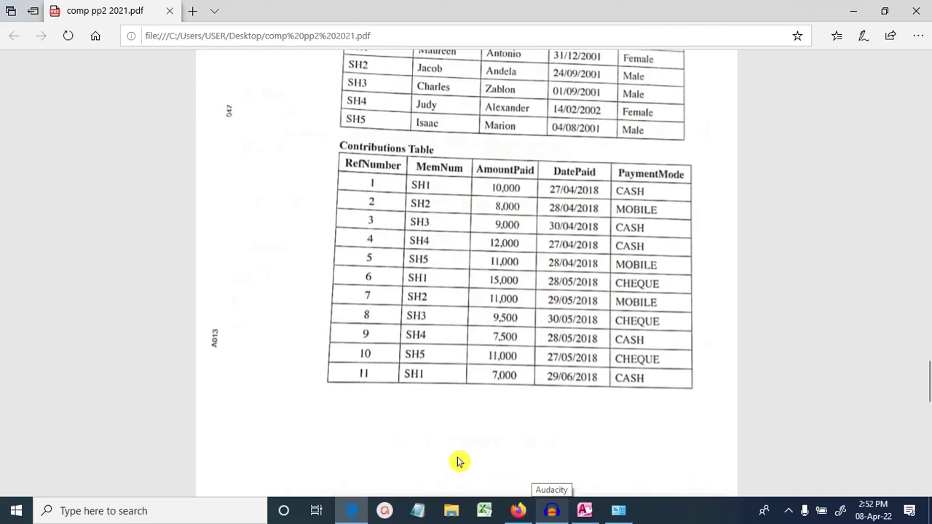
left_click(584, 510)
left_click(311, 185)
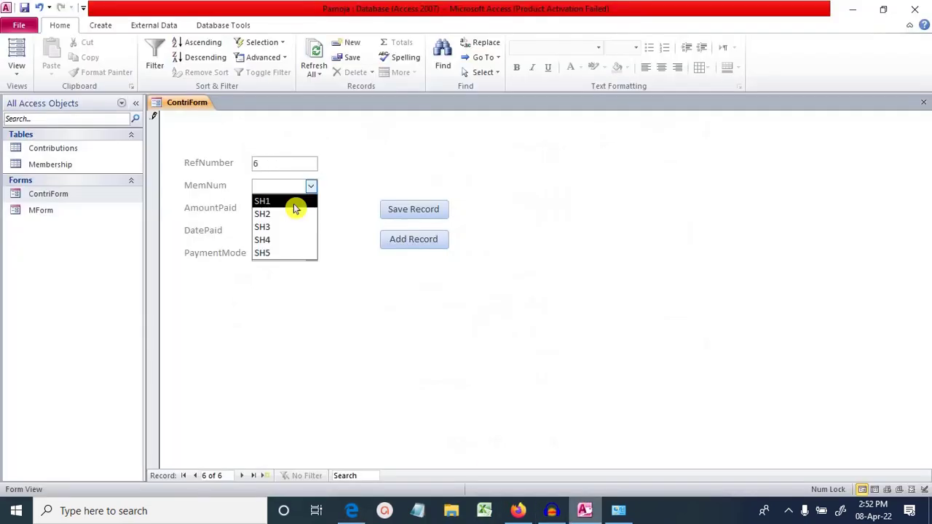
left_click(294, 201)
left_click(290, 212)
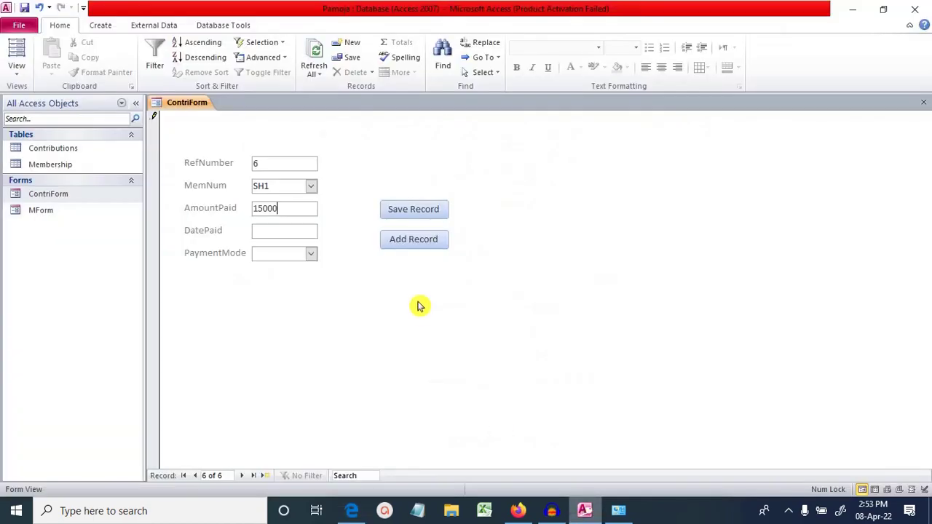
left_click(270, 231)
type("28/5/2018")
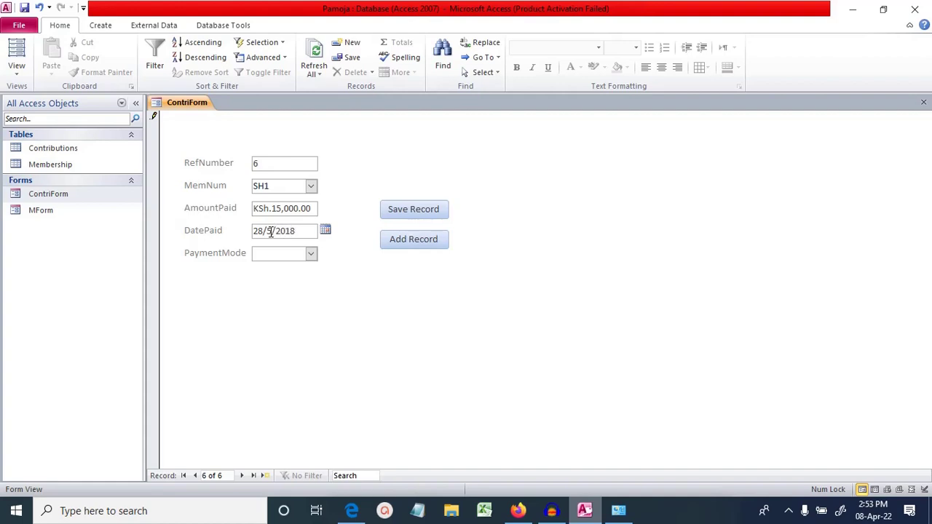
Step: Add a new contribution record with RefNumber 1, the second member's number as MemNum, and AmountPaid 11000
left_click(413, 239)
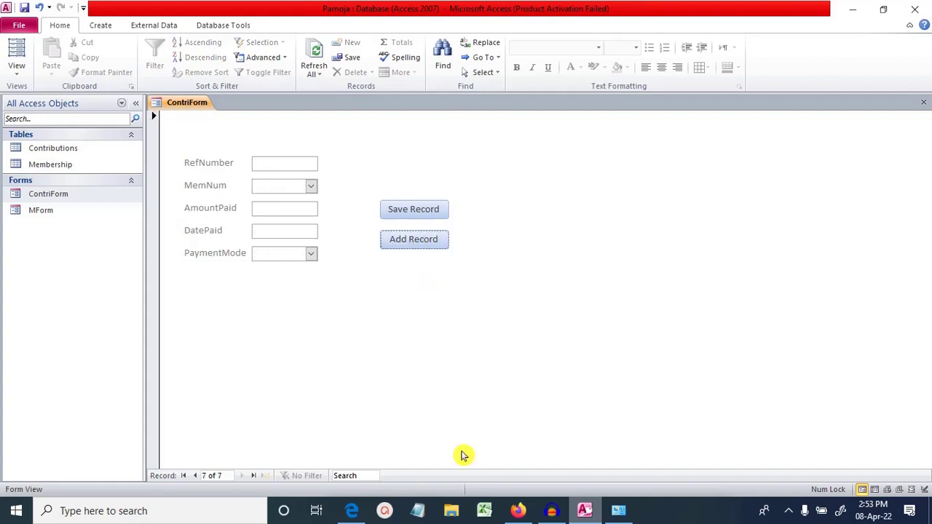
left_click(310, 185)
left_click(301, 217)
key("Tab")
type("11000")
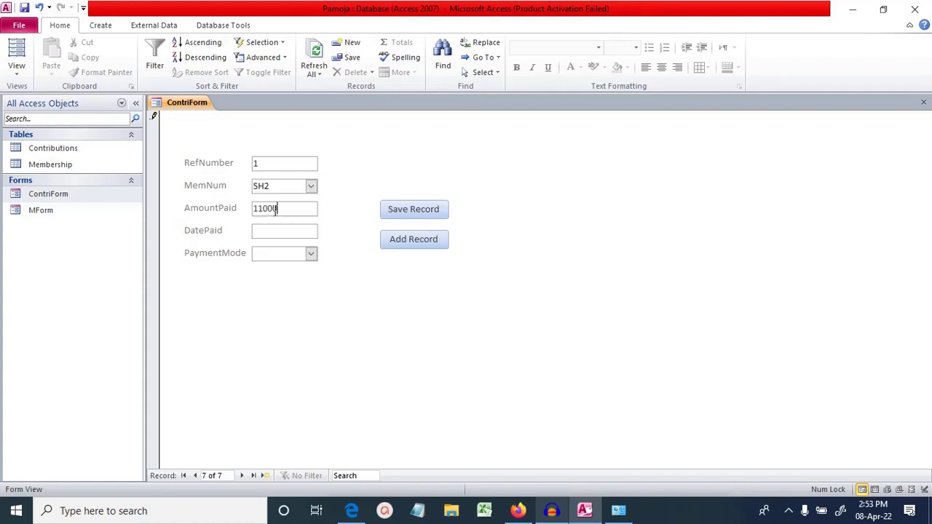
Step: Set the seventh contribution's DatePaid to 29/5/18 and PaymentMode to Mobile Money, and try to save the record
left_click(283, 235)
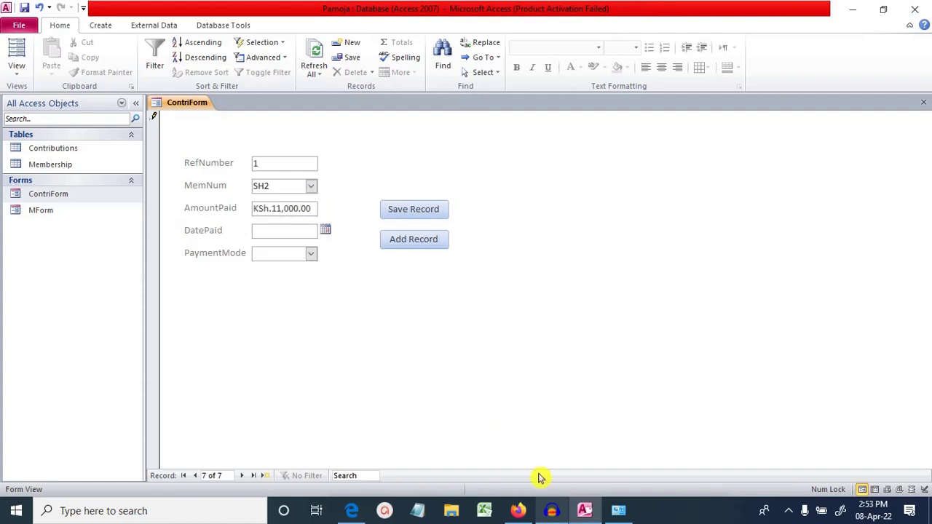
type("29/5/18")
left_click(311, 253)
left_click(288, 280)
left_click(422, 211)
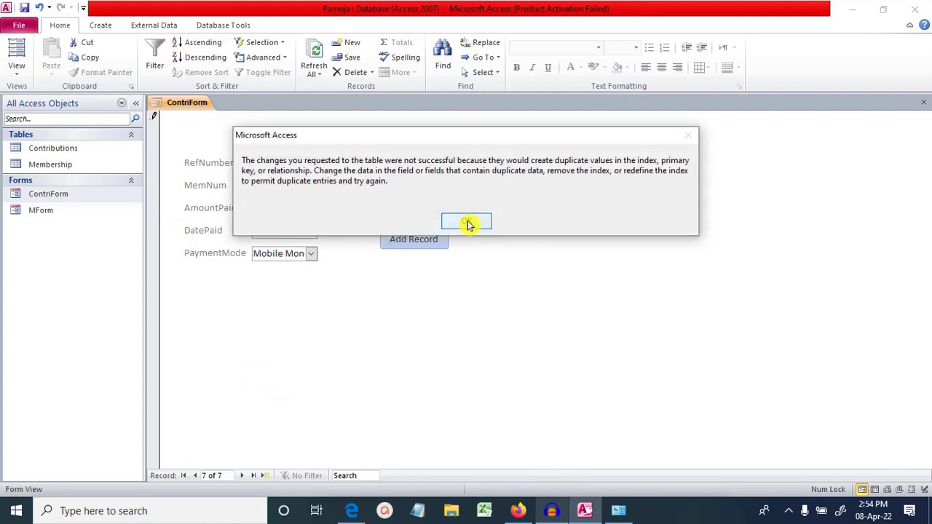
Step: Dismiss the duplicate-value error, correct the seventh contribution's RefNumber to 7, and save the record
left_click(466, 222)
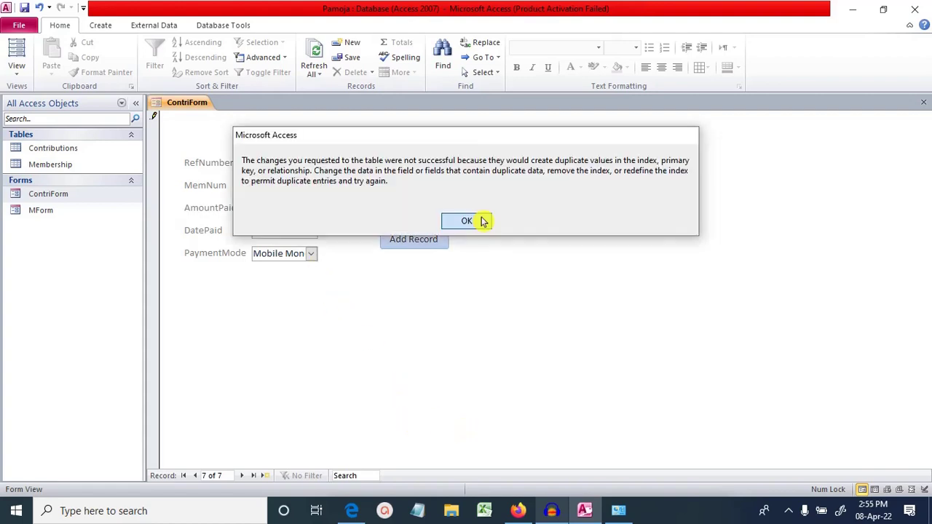
left_click(467, 221)
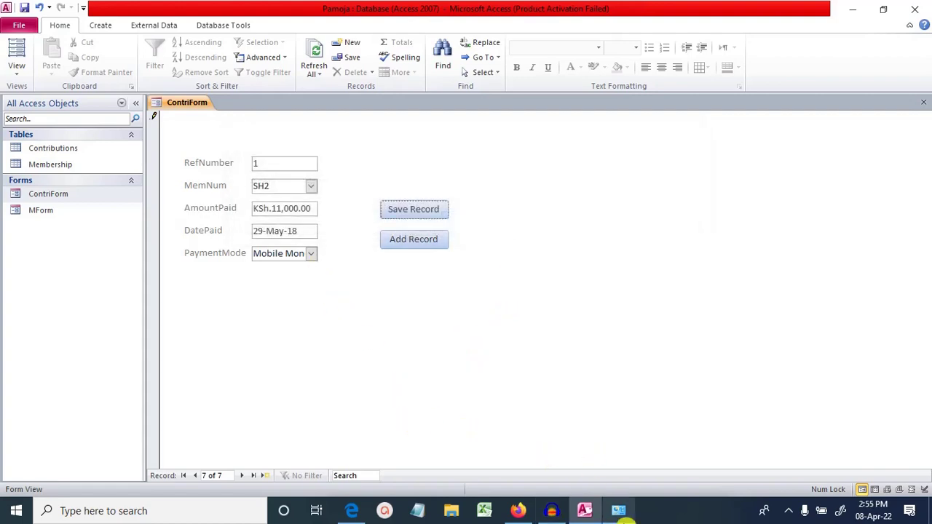
left_click(406, 209)
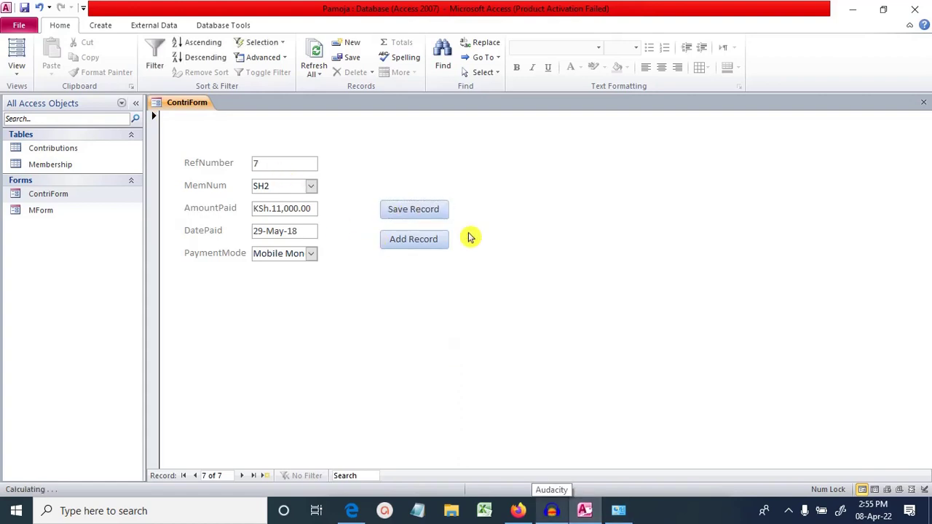
Step: Add a new contribution record with RefNumber 8, the third member's number as MemNum, and AmountPaid 9500, per the exam paper
left_click(412, 241)
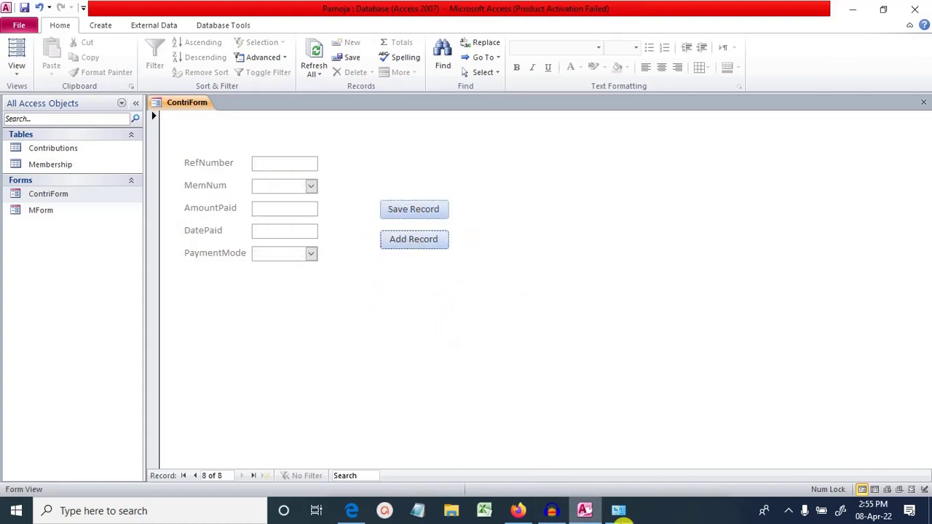
key("alt+Tab")
left_click(580, 512)
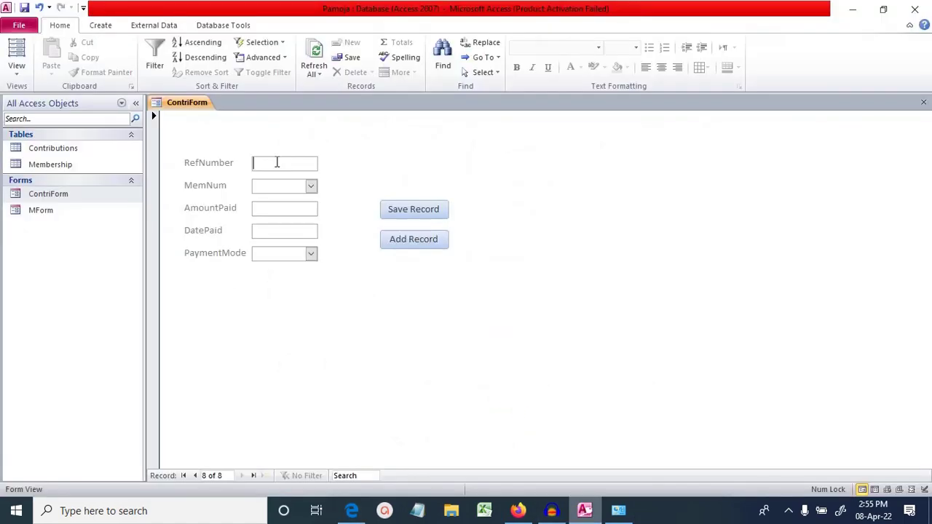
left_click(355, 512)
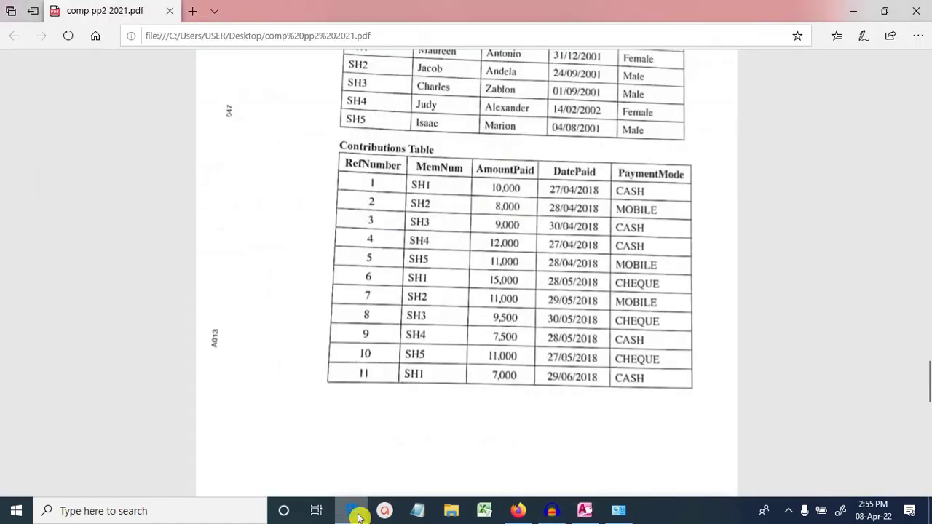
left_click(357, 512)
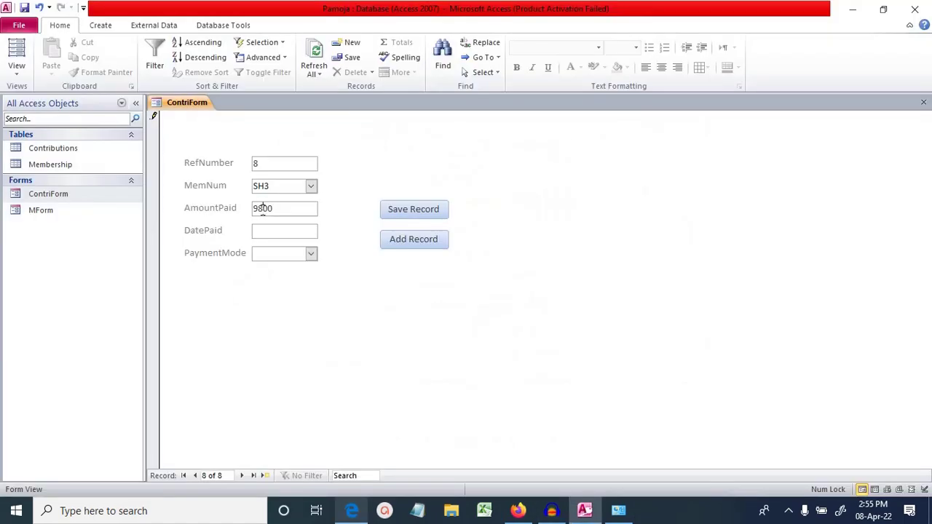
Step: Set the eighth contribution's DatePaid to 30/5/2018 and PaymentMode to Cheque per the exam paper, and save the record
left_click(271, 228)
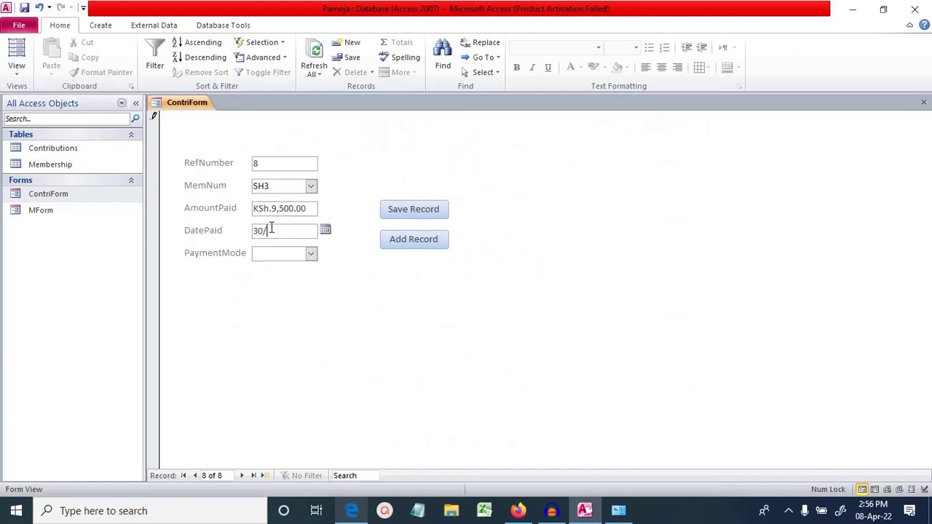
type("30/5/2018")
left_click(589, 515)
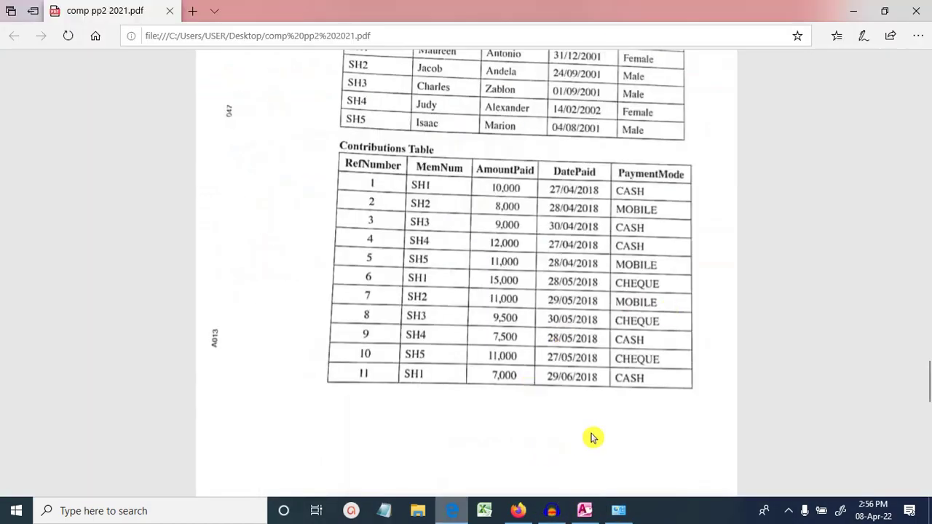
left_click(587, 509)
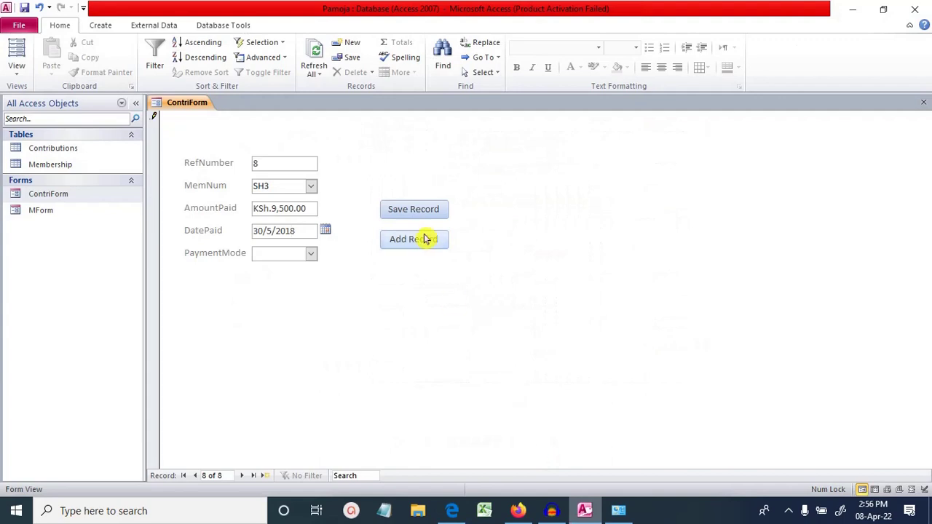
left_click(311, 254)
left_click(268, 267)
left_click(413, 210)
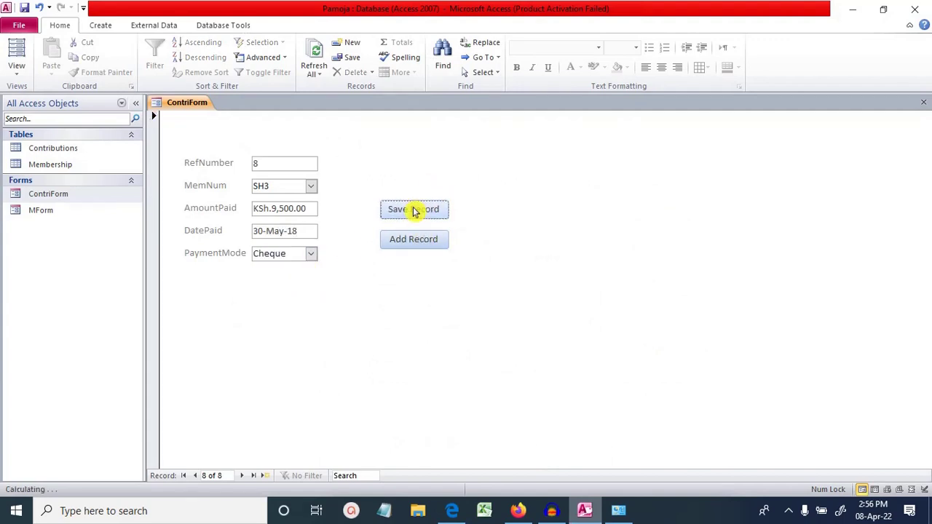
Step: Fill in the new contribution record with RefNumber 9, the fourth member's number, AmountPaid 75000, and DatePaid 28/5/2018, consulting the exam paper
left_click(449, 511)
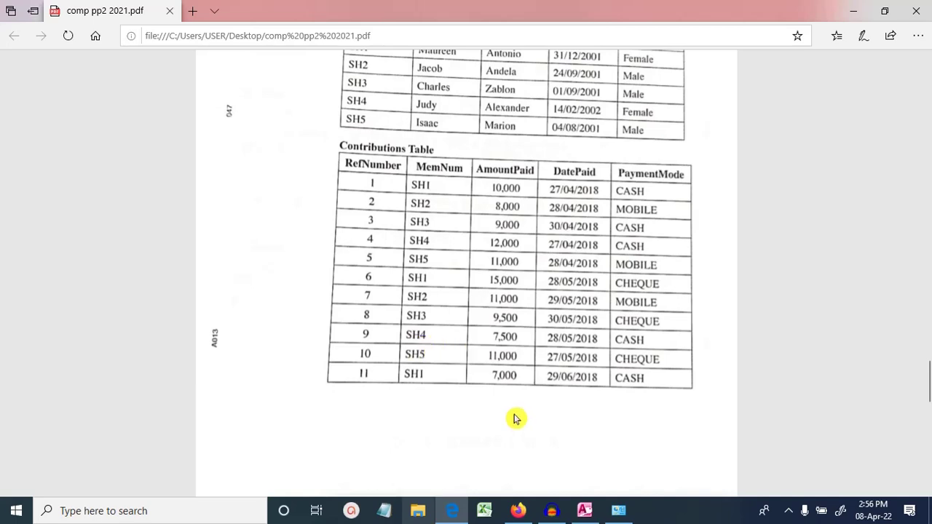
left_click(584, 510)
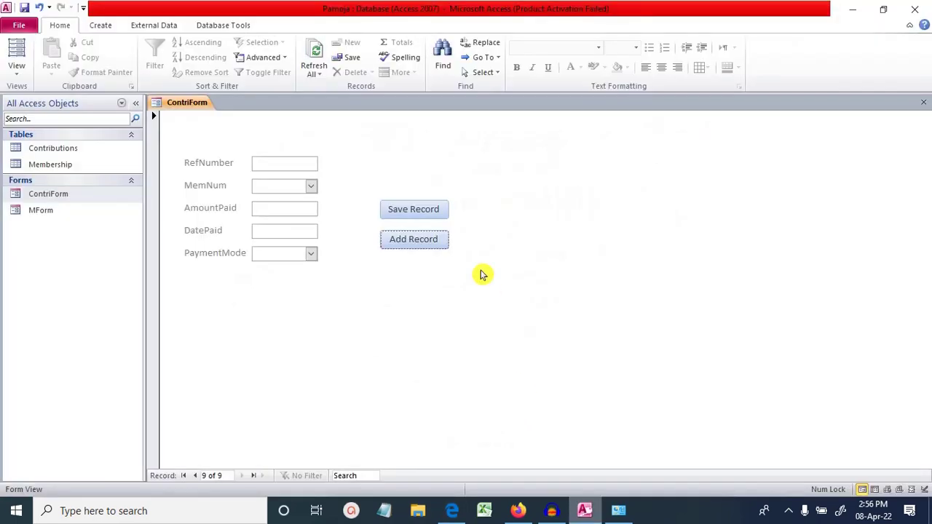
left_click(290, 168)
type("1")
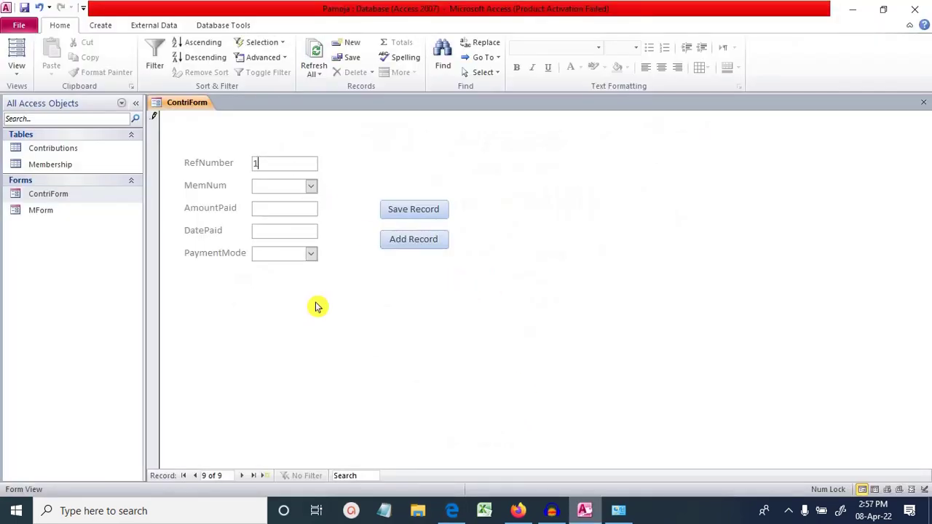
key("BackSpace")
type("98")
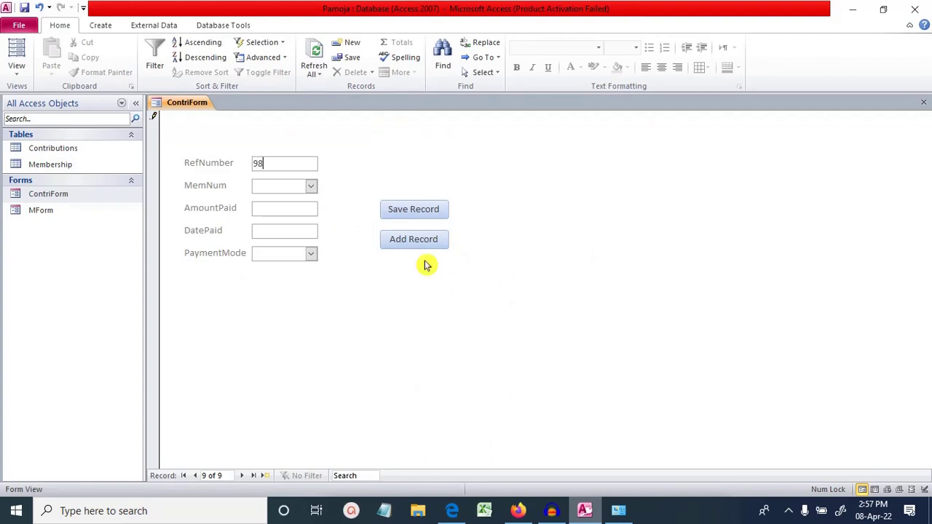
left_click(451, 510)
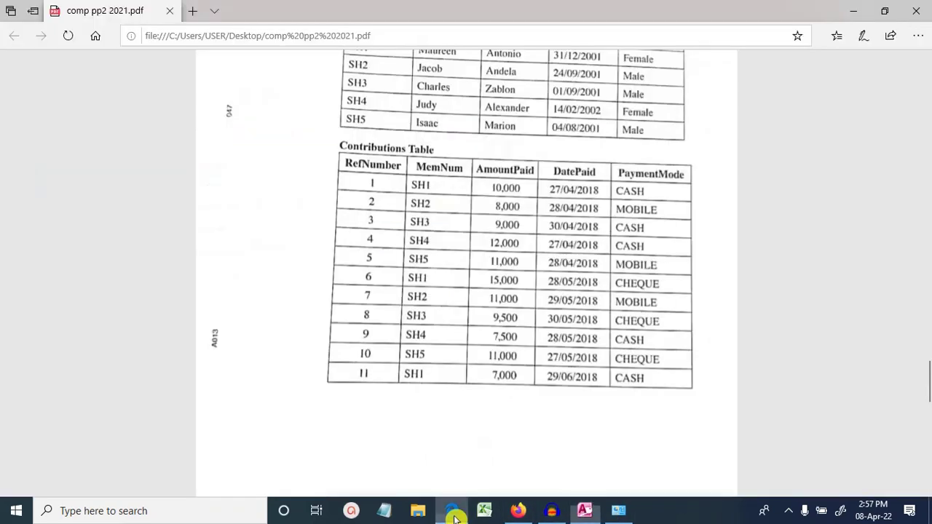
left_click(584, 511)
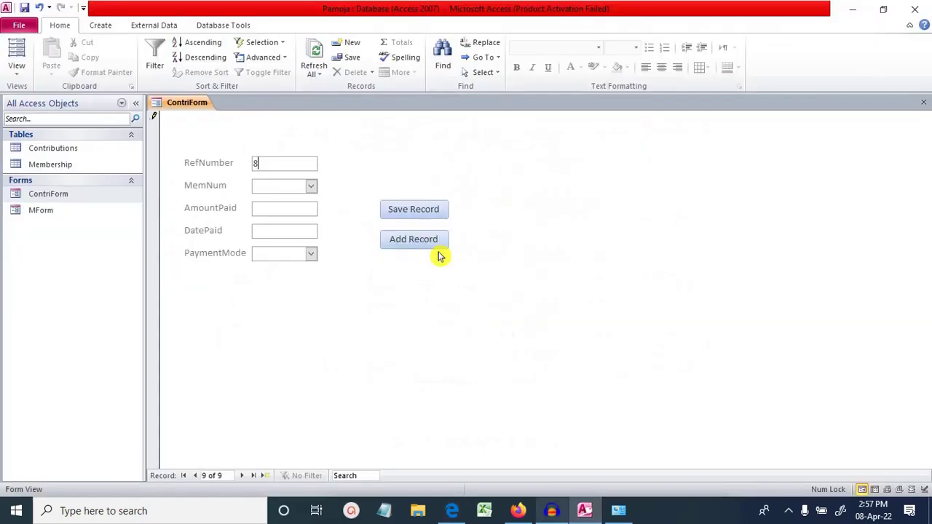
key("BackSpace")
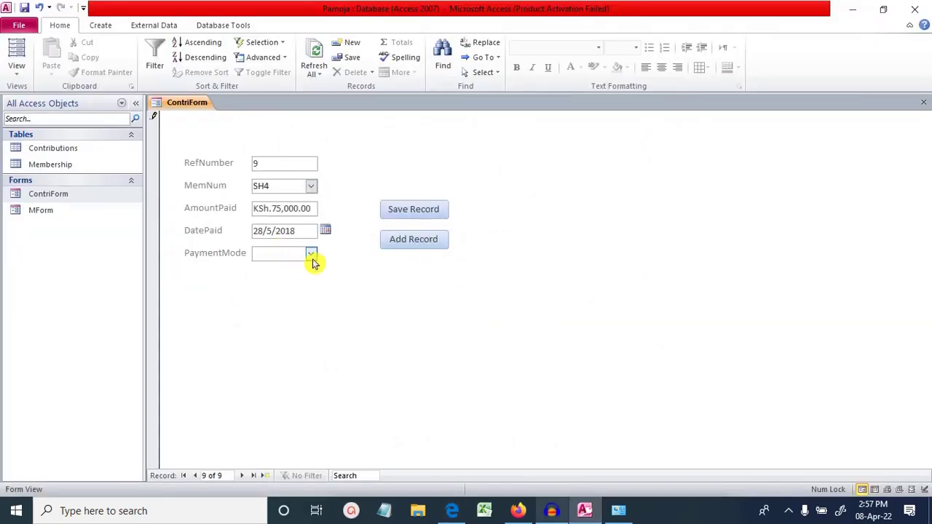
Step: Check the ninth contribution's payment mode in the exam paper, and open the PaymentMode choices on the record
left_click(452, 511)
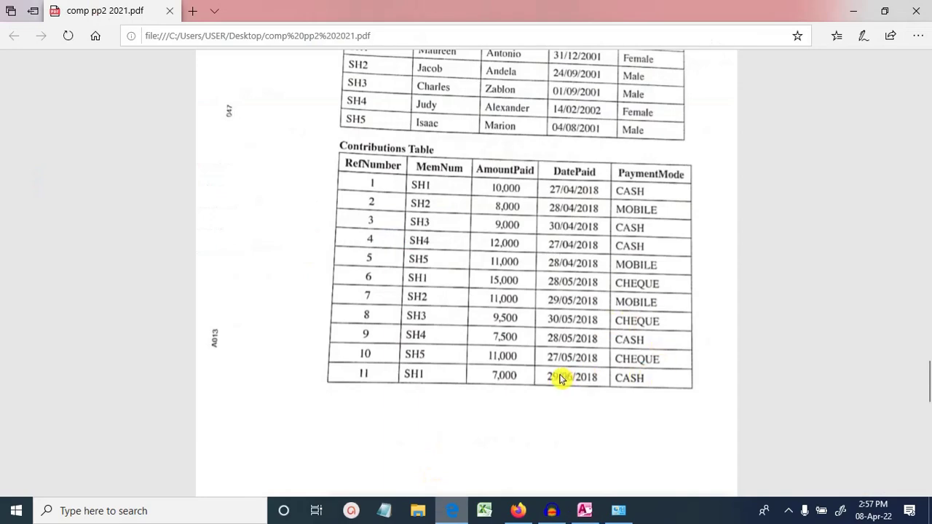
left_click(585, 510)
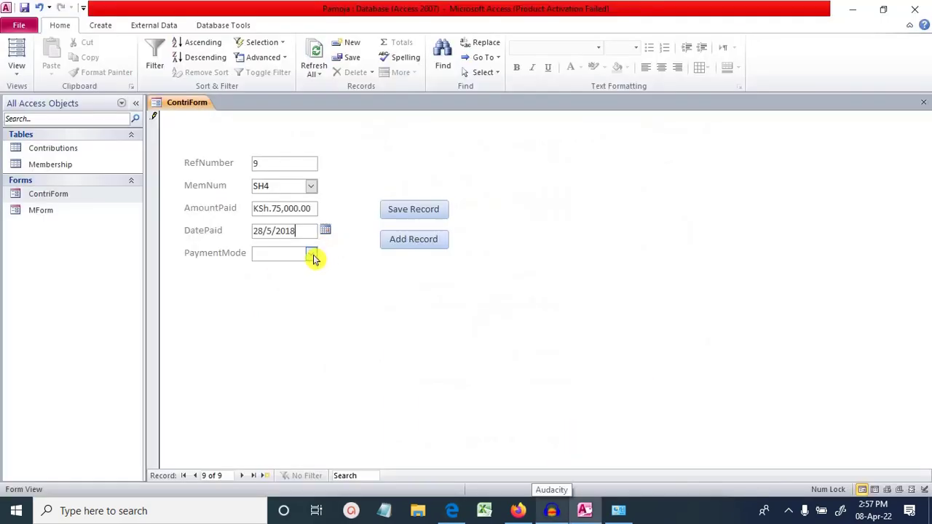
left_click(311, 253)
Step: Set the eleventh contribution's MemNum to the first member's number, checking it against the exam paper's Contributions Table
left_click(452, 510)
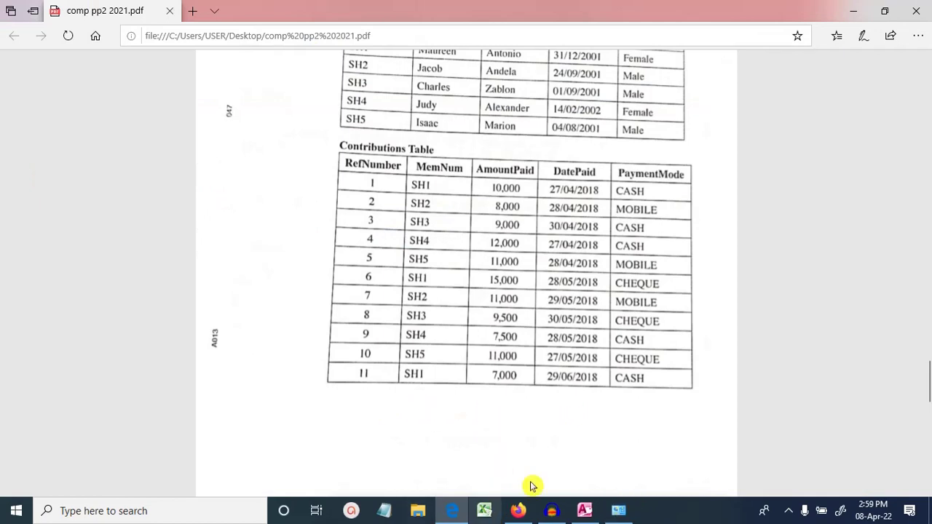
left_click(584, 511)
left_click(311, 189)
left_click(312, 254)
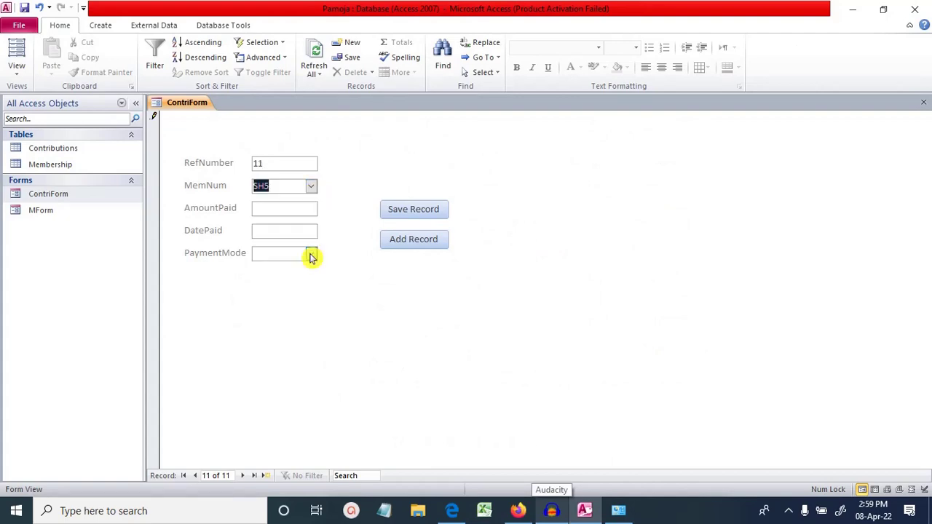
left_click(452, 510)
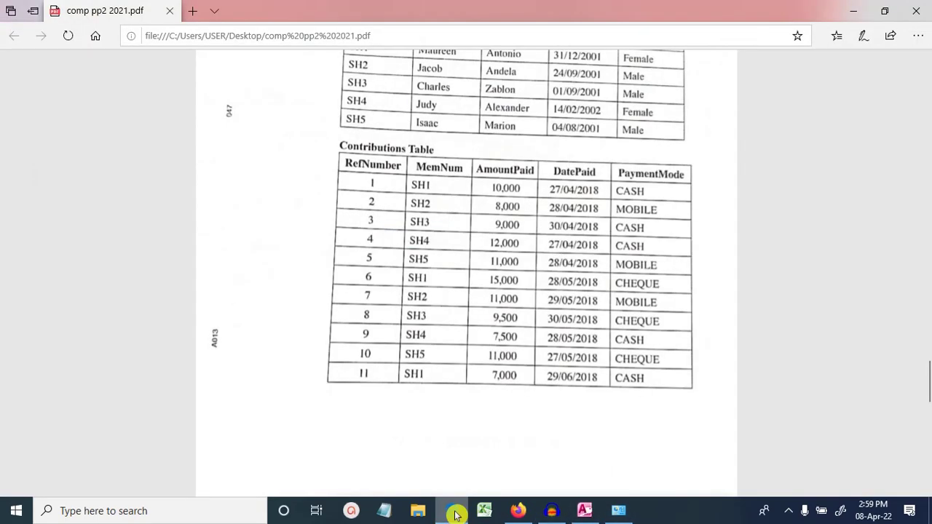
left_click(454, 513)
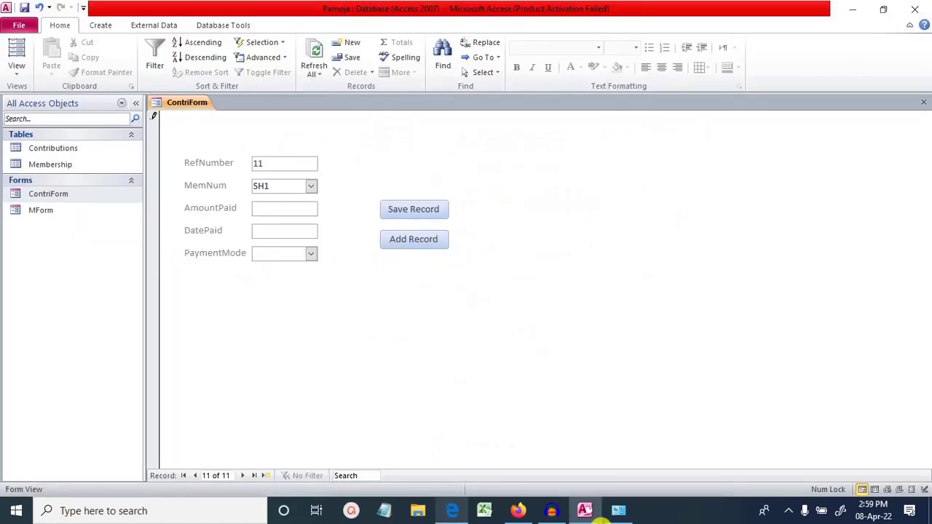
Step: Set the eleventh contribution's AmountPaid to 7000 and DatePaid to 29/6/2018 per the exam paper
left_click(452, 510)
left_click(584, 510)
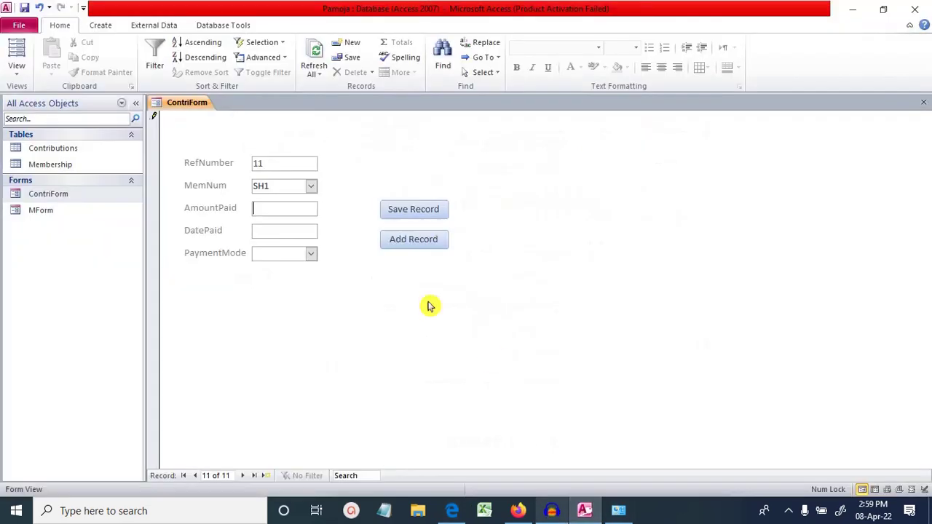
type("7000")
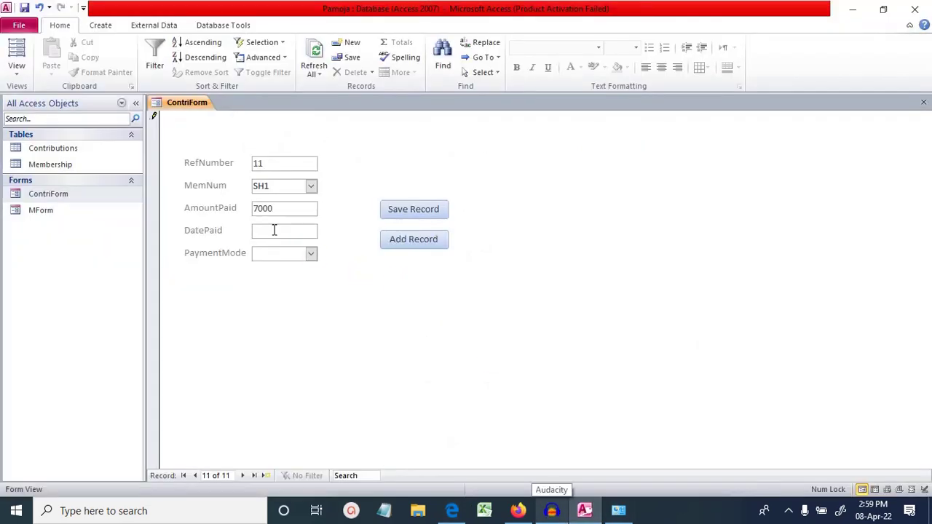
left_click(273, 229)
type("2")
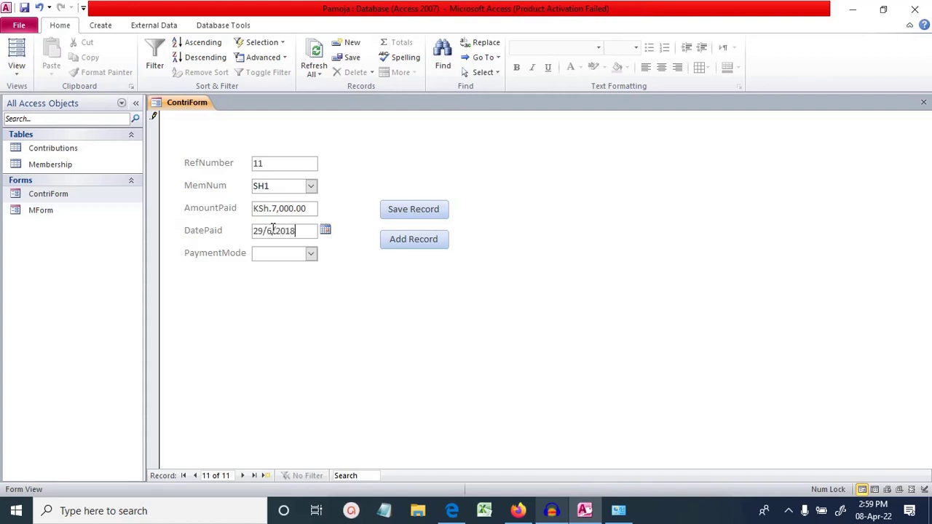
type("9/6/2018")
Step: Set the eleventh contribution's PaymentMode to Cash per the exam paper, and save the record
left_click(310, 255)
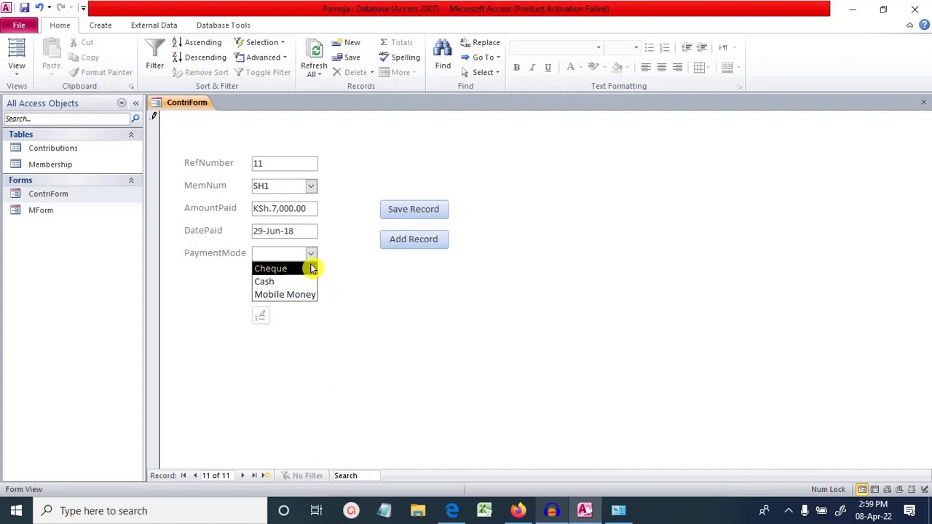
left_click(454, 515)
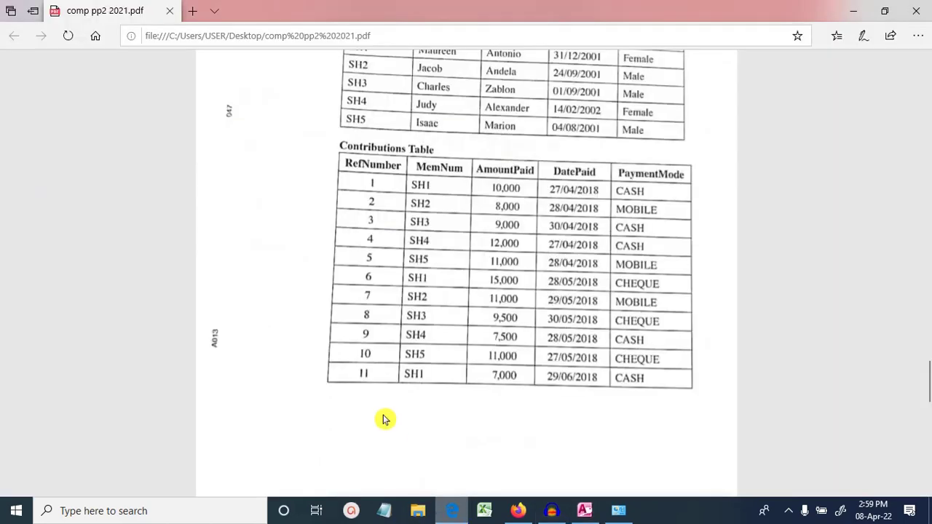
left_click(586, 512)
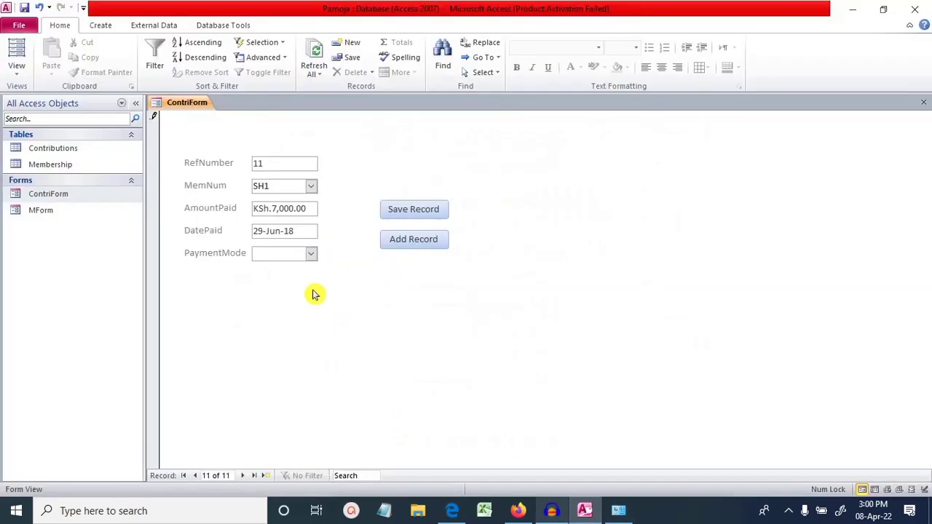
left_click(309, 254)
left_click(292, 281)
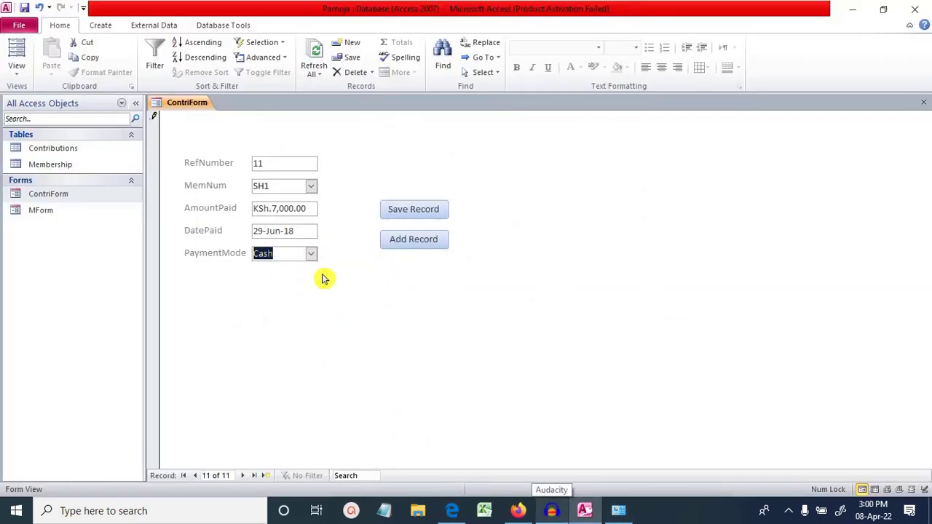
left_click(432, 209)
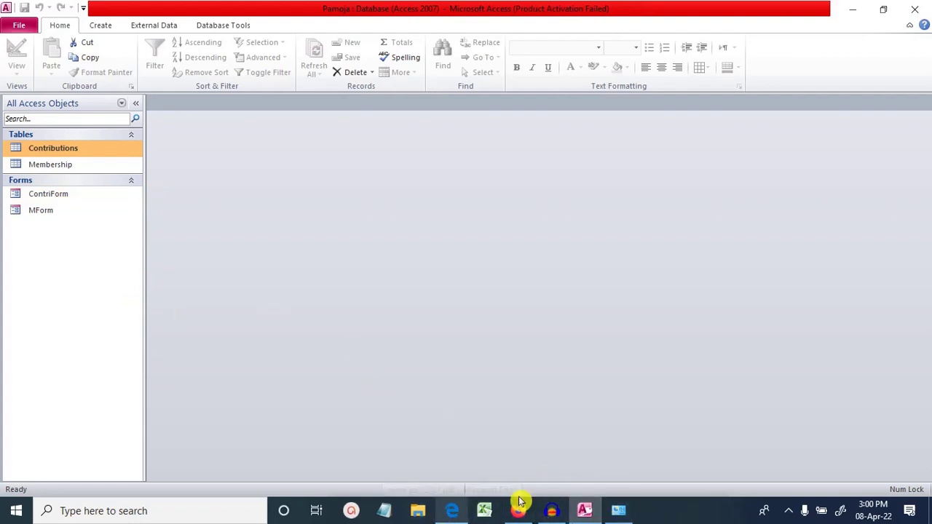
Step: Read the query instructions in part (d) of the exam paper
left_click(452, 510)
scroll(927, 416, "down", 4)
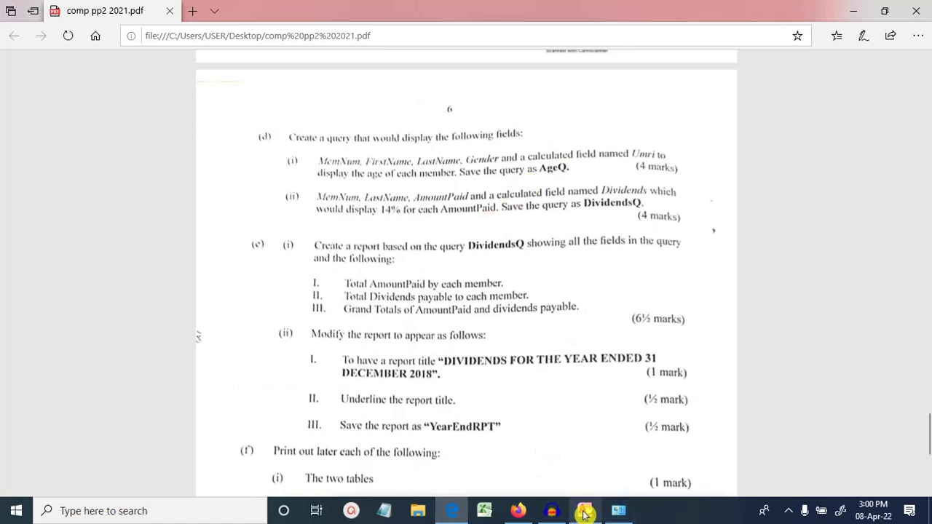
left_click(788, 511)
left_click(832, 400)
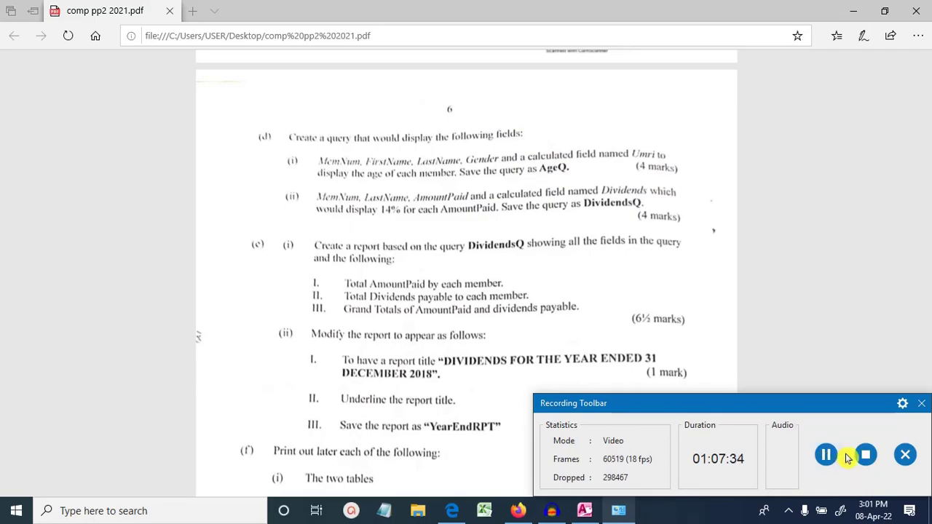
left_click(828, 454)
Step: Build the calculated field Umri:Datediff('yyyy', [DataofBirth],DateAdd('m",6,Date())) in the query column after Gender, and try to run the query
left_click(529, 347)
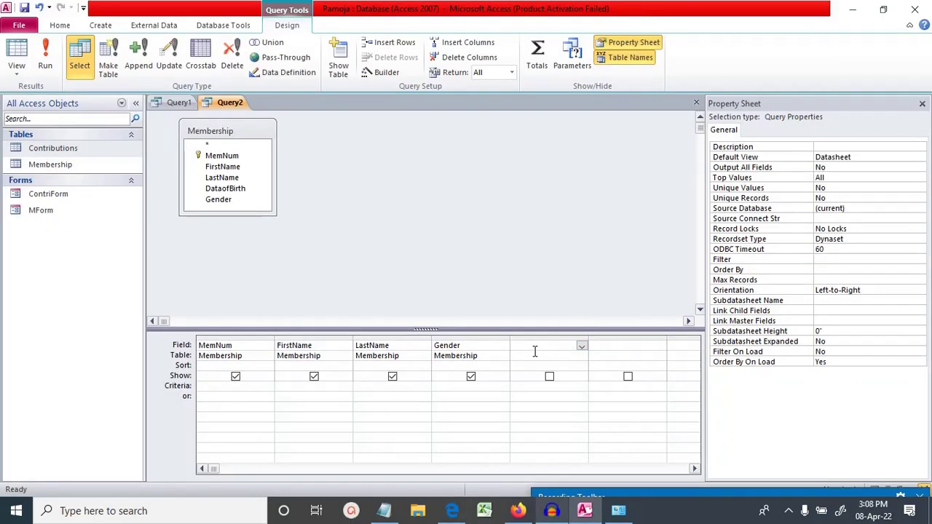
right_click(535, 351)
left_click(568, 451)
type("Umri:Datediff(\"yyyy\", [DataofBirth],DateAdd(\"m\",6,Date(")
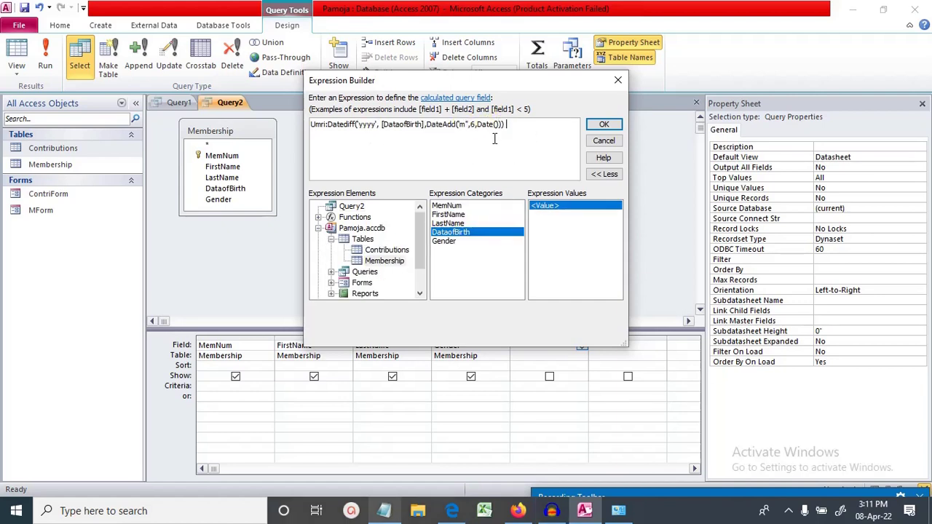
left_click(601, 124)
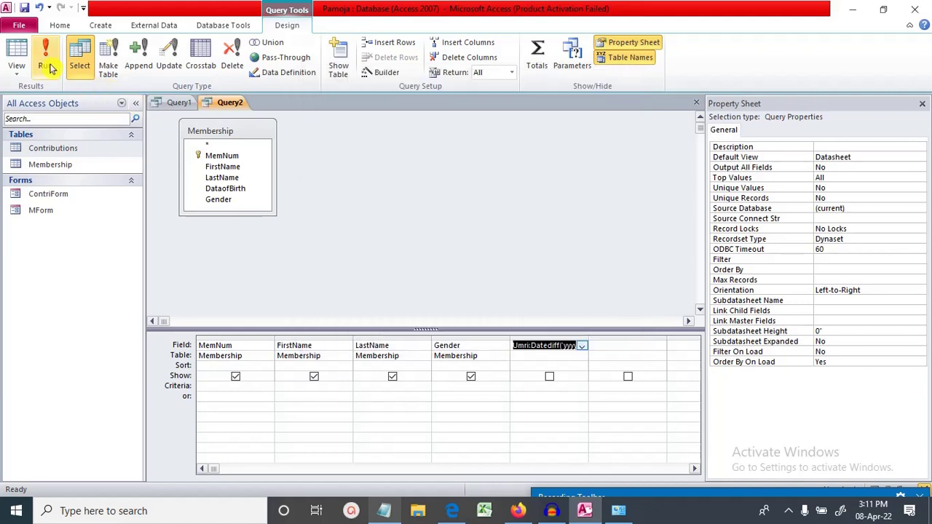
left_click(45, 65)
left_click(473, 291)
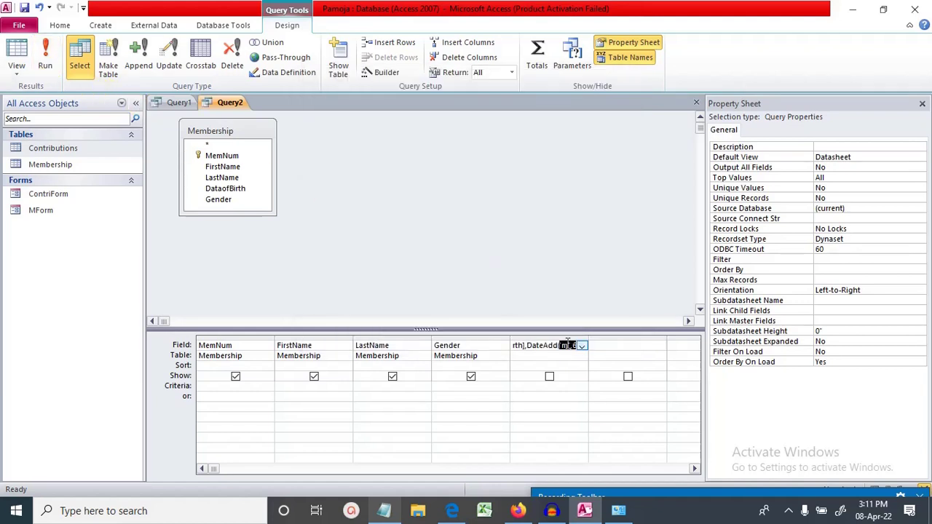
Step: Review the full Umri expression in the Zoom box and try to accept it
right_click(546, 345)
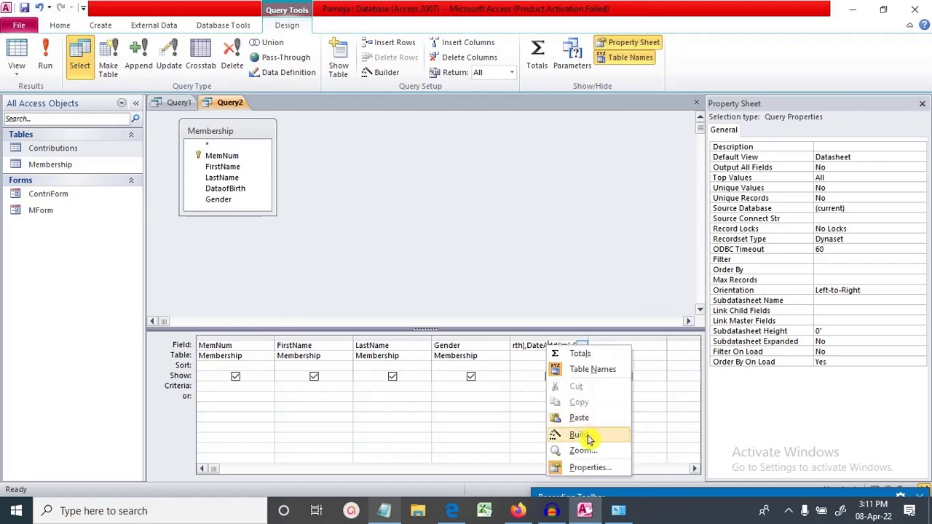
left_click(586, 450)
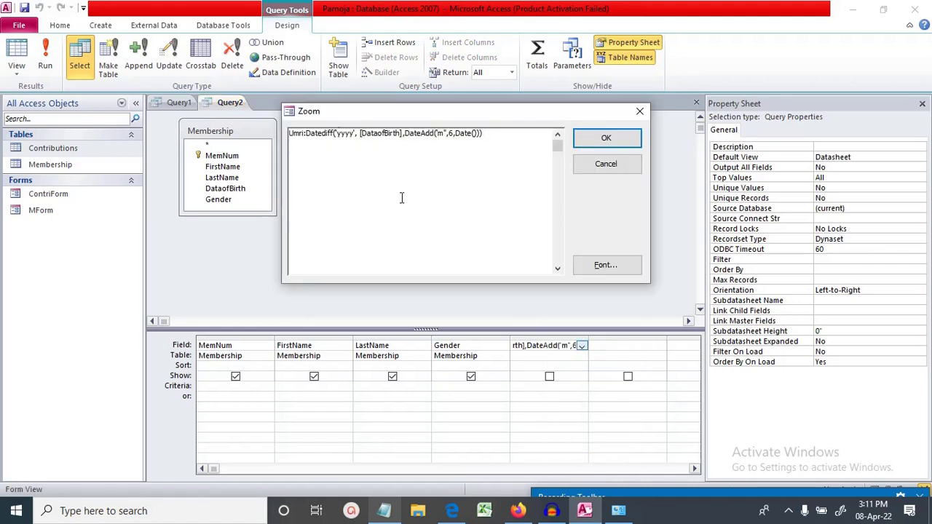
left_click(606, 138)
left_click(478, 294)
Step: Correct the Umri expression in the Zoom box, using double quotes around yyyy and m and a space before DateAdd, and accept it
right_click(547, 345)
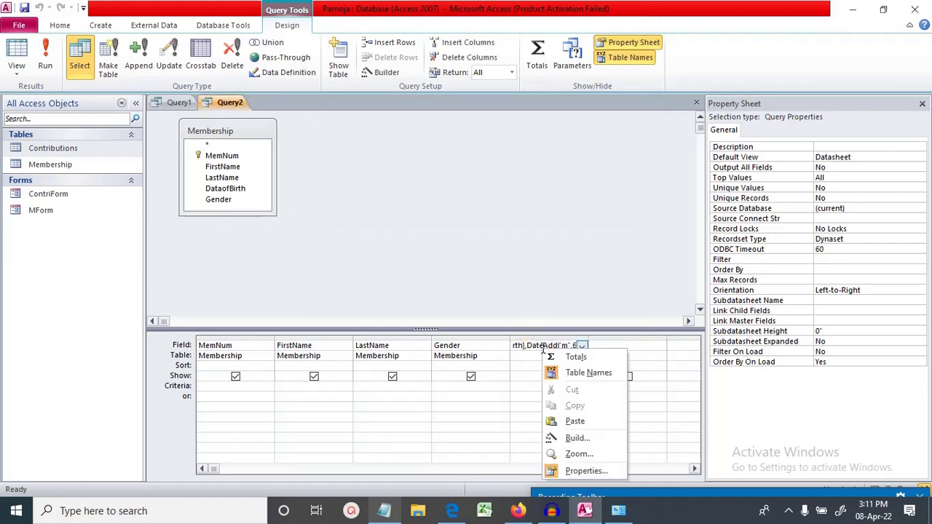
left_click(604, 458)
left_click(379, 150)
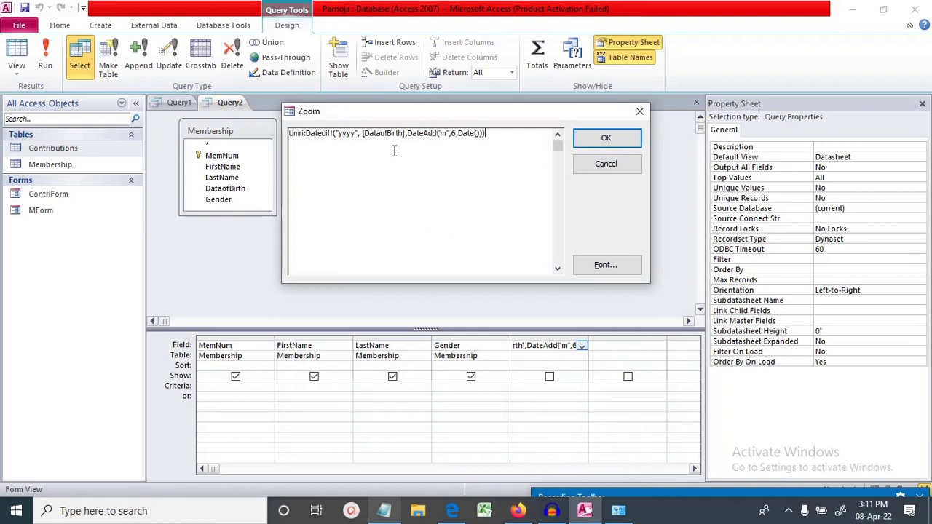
left_click(408, 135)
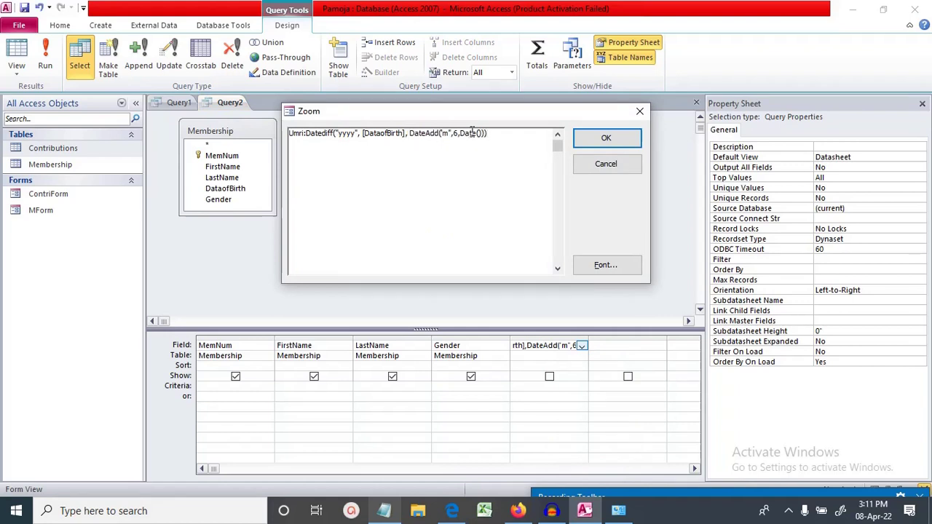
left_click(463, 134)
left_click(619, 139)
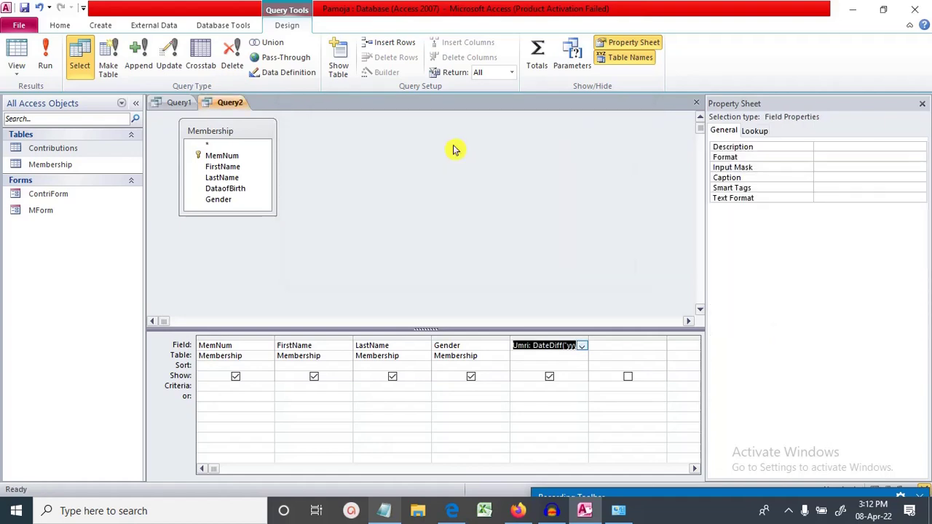
Step: Run the query and narrow the Umri column slightly in the results
left_click(45, 66)
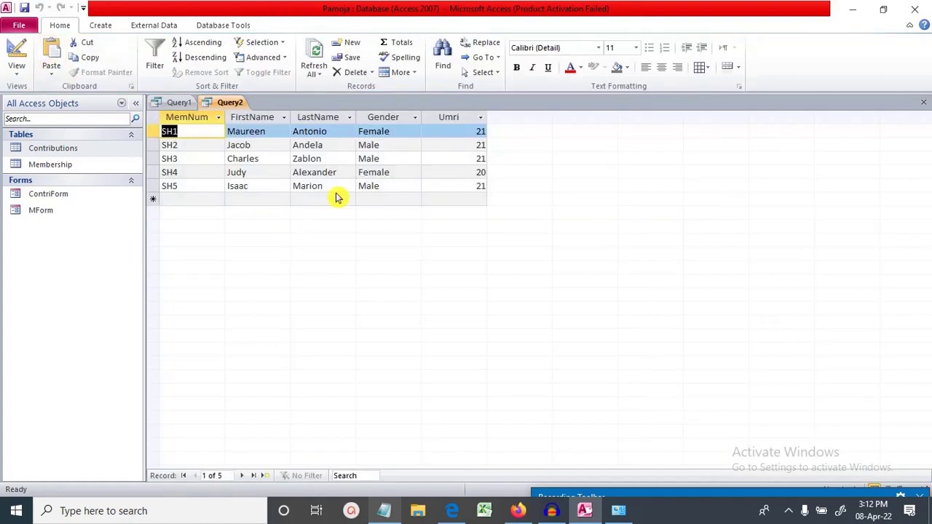
left_click_drag(489, 116, 476, 117)
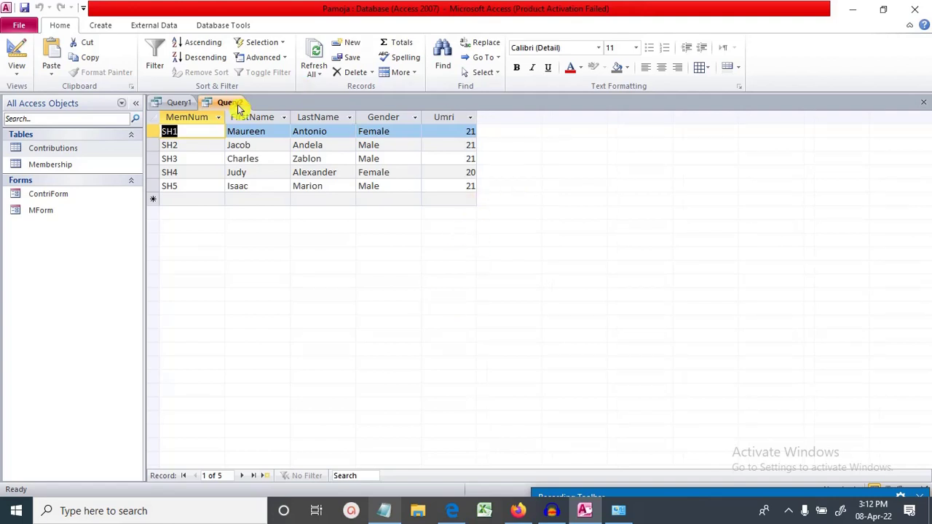
Step: Return the query to design view and review the full Umri expression in the Zoom box
left_click(17, 54)
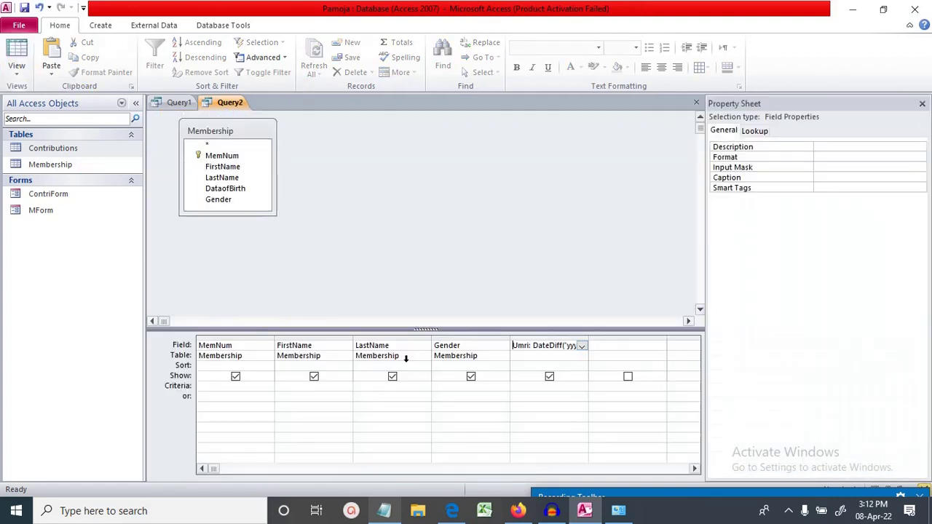
right_click(545, 350)
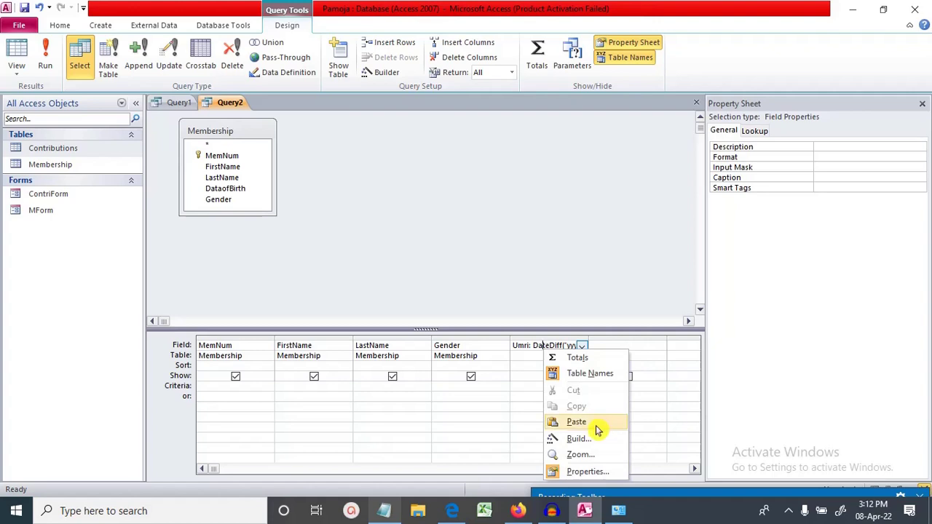
left_click(593, 455)
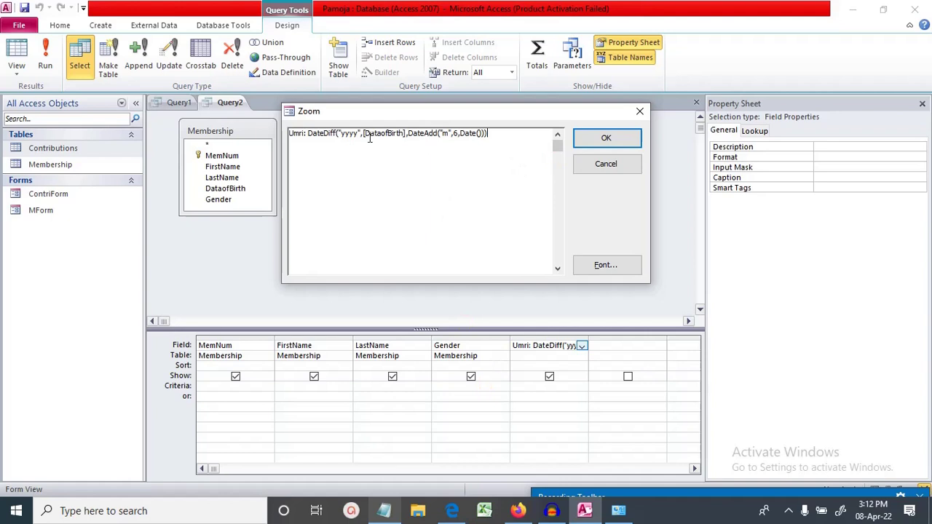
left_click(618, 140)
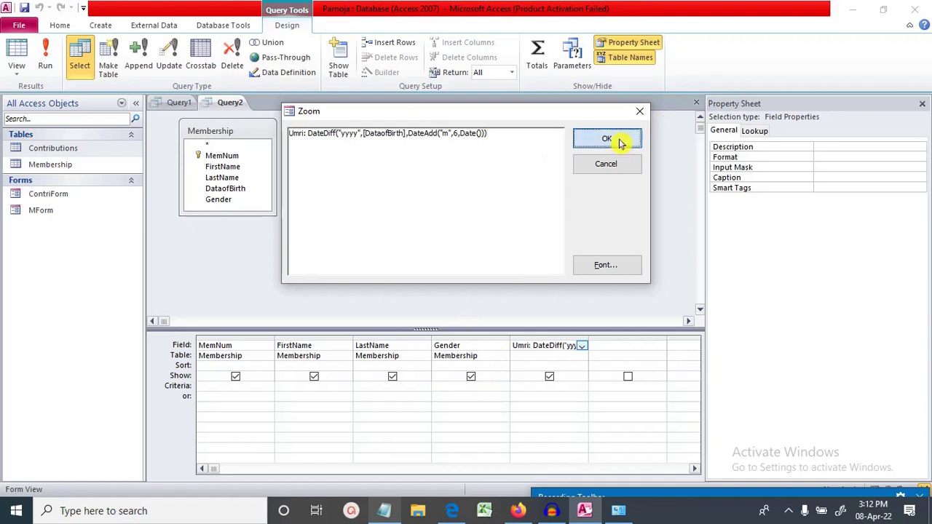
Step: Save the query as AgeQ, the name required by the exam paper, and close all open queries
left_click(525, 515)
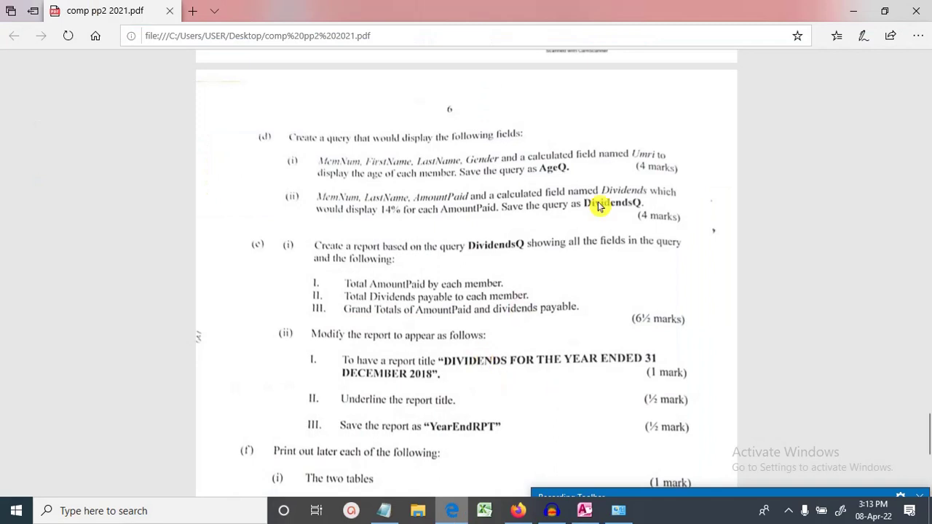
left_click(584, 511)
right_click(227, 103)
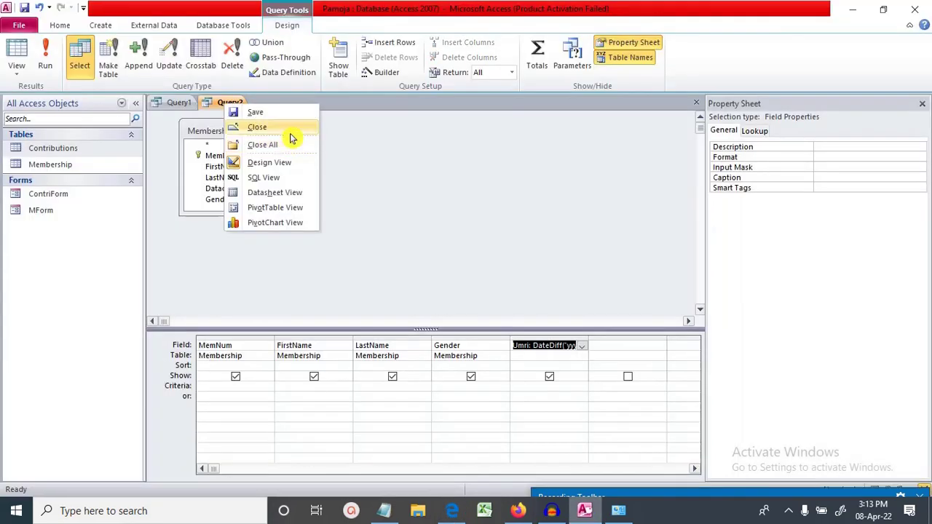
left_click(287, 112)
type("AgeQry")
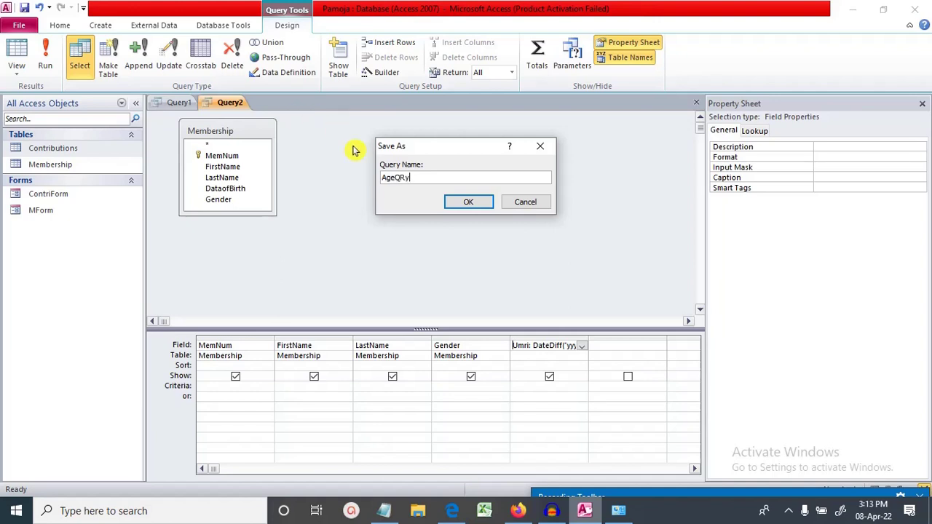
left_click(457, 514)
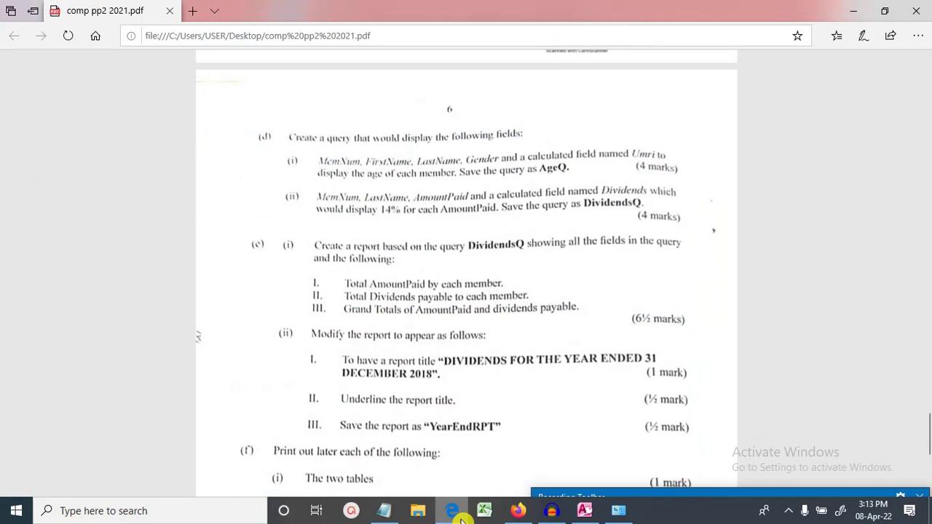
mouse_move(516, 515)
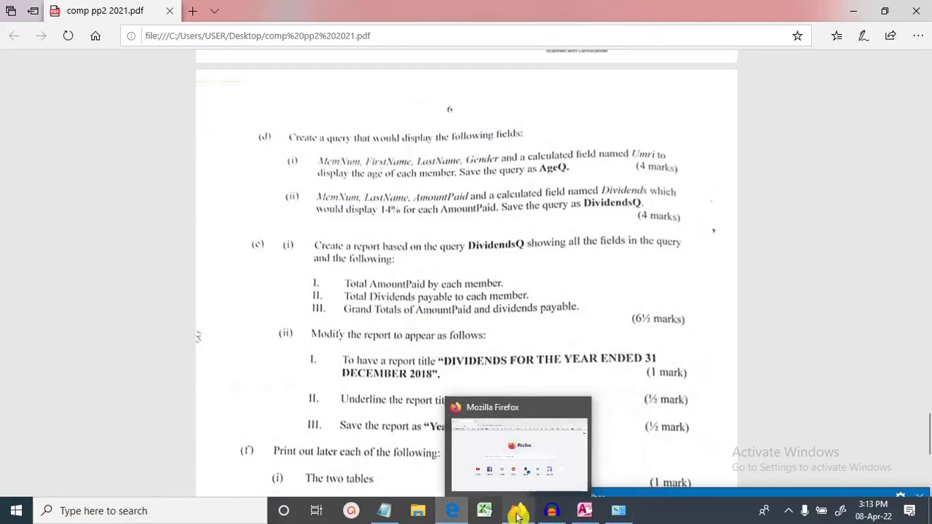
left_click(584, 510)
left_click(470, 202)
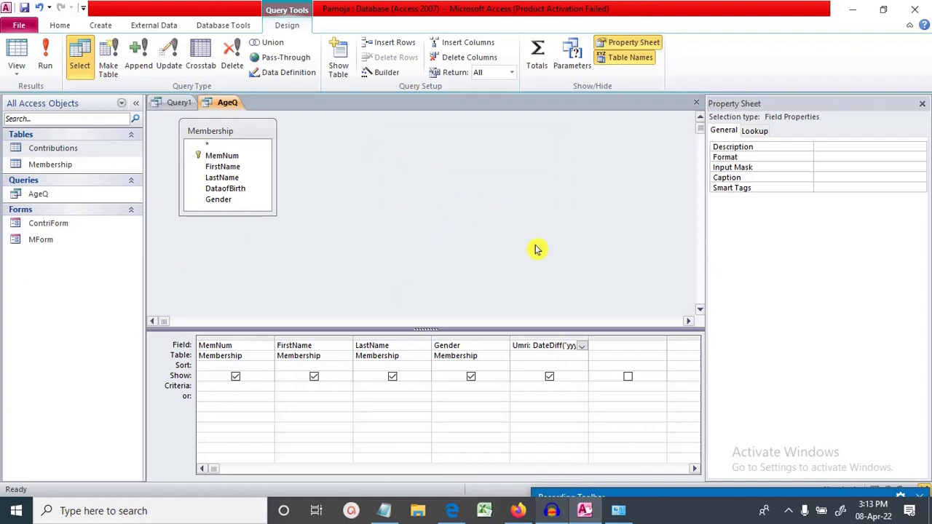
right_click(229, 106)
left_click(254, 141)
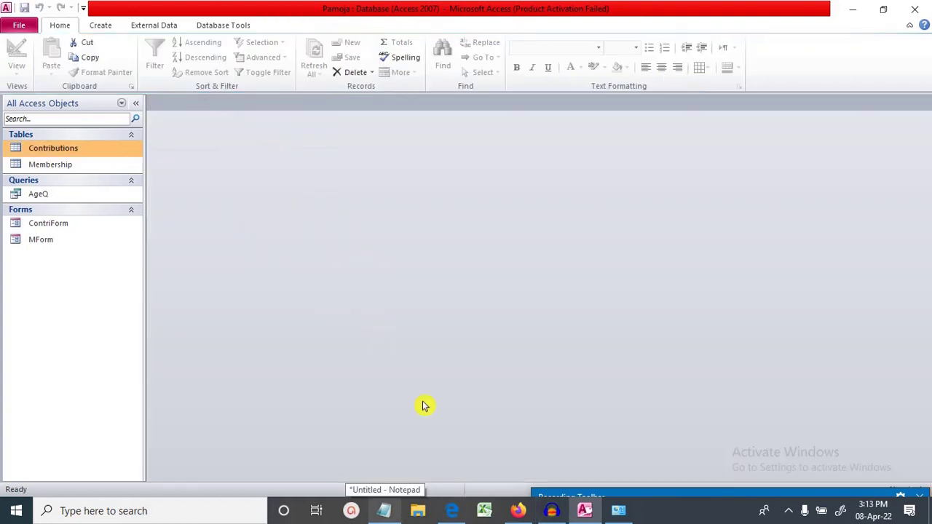
Step: Read the dividends query task in the exam paper and start a new query design with the Membership and Contributions tables
left_click(451, 510)
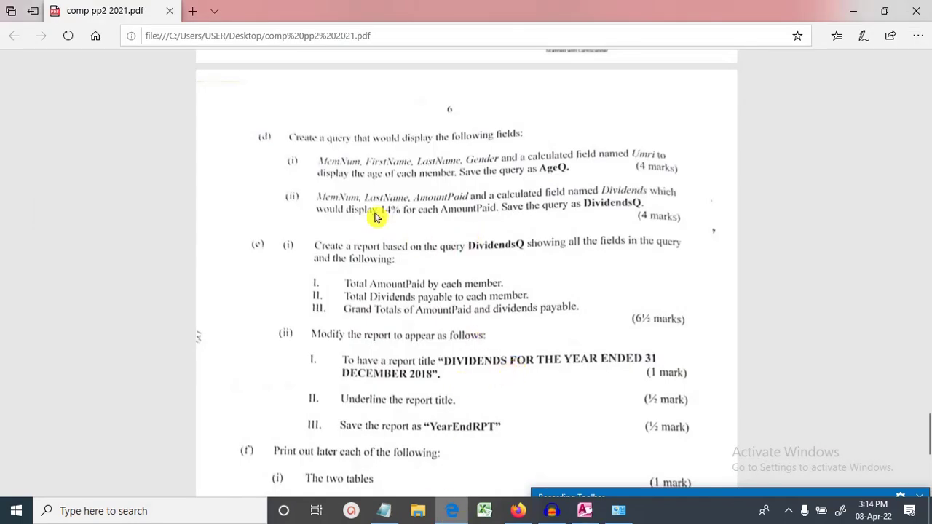
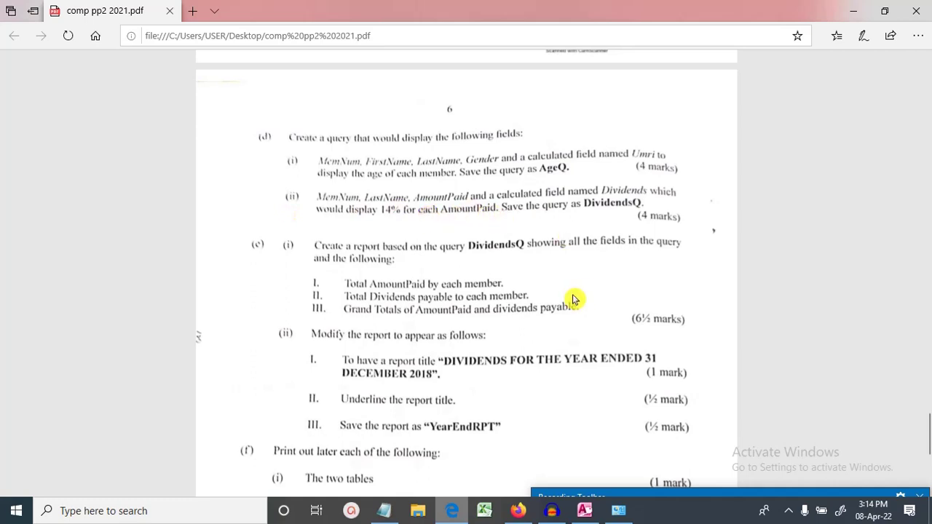
left_click(585, 510)
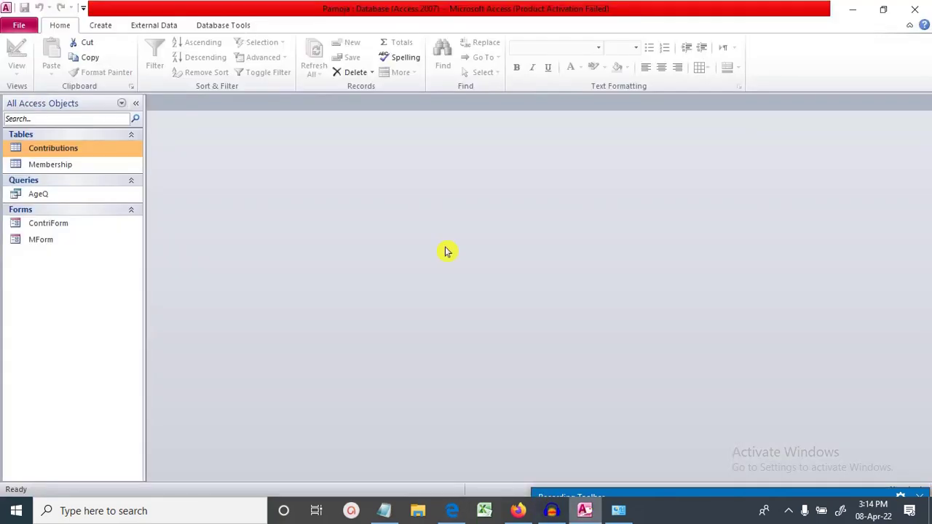
left_click(99, 26)
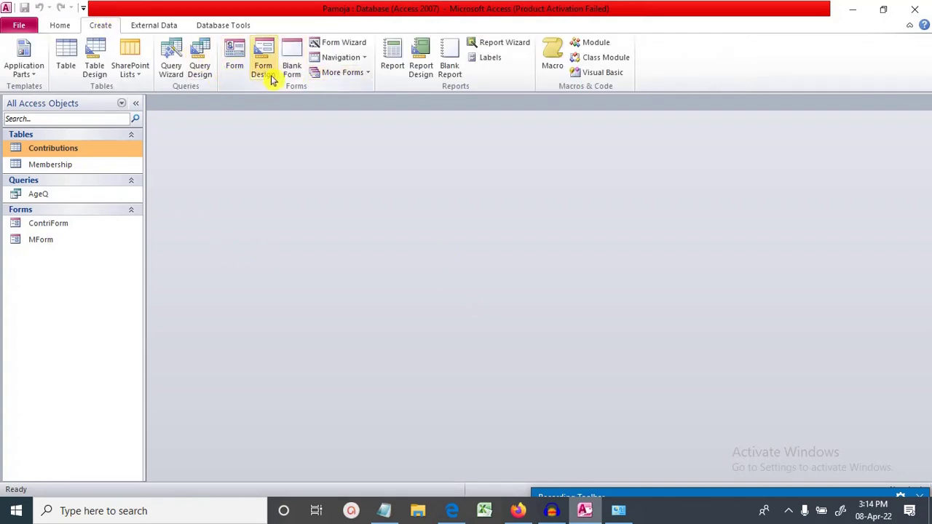
left_click(199, 67)
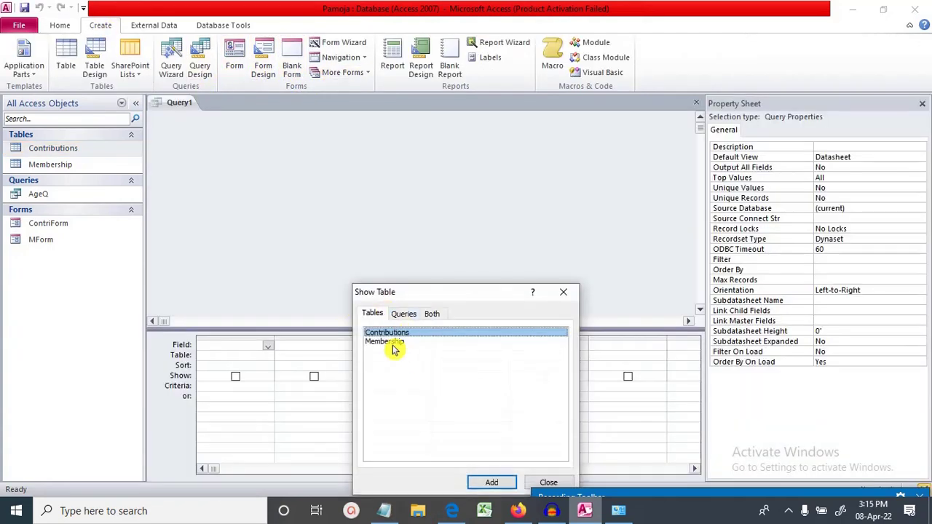
left_click(393, 345)
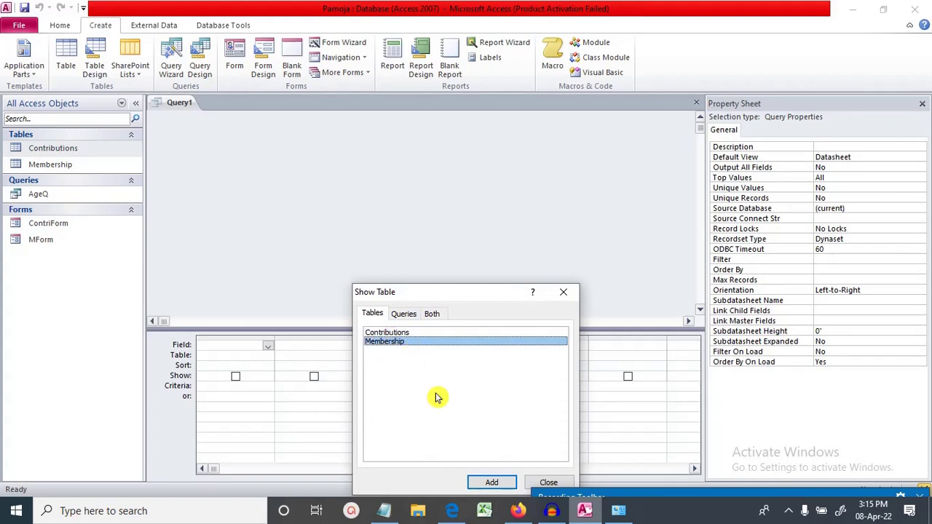
left_click(492, 484)
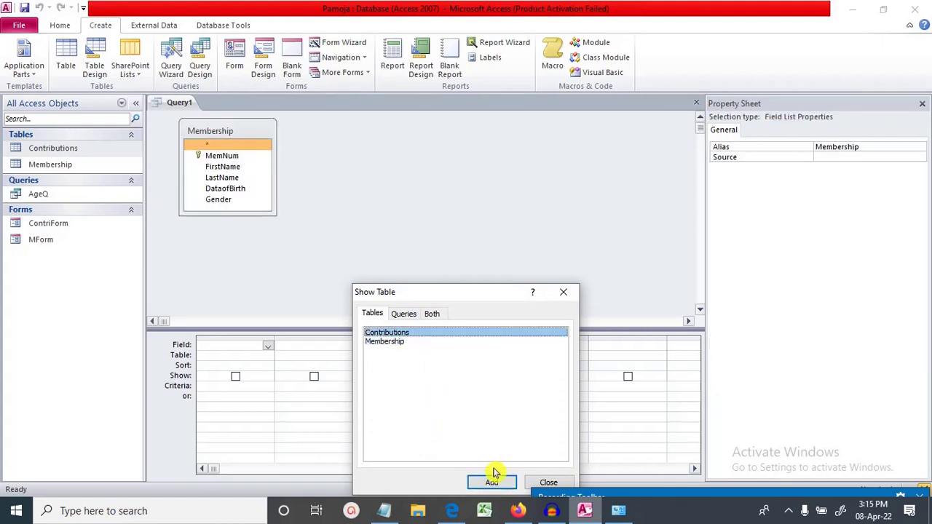
left_click(493, 479)
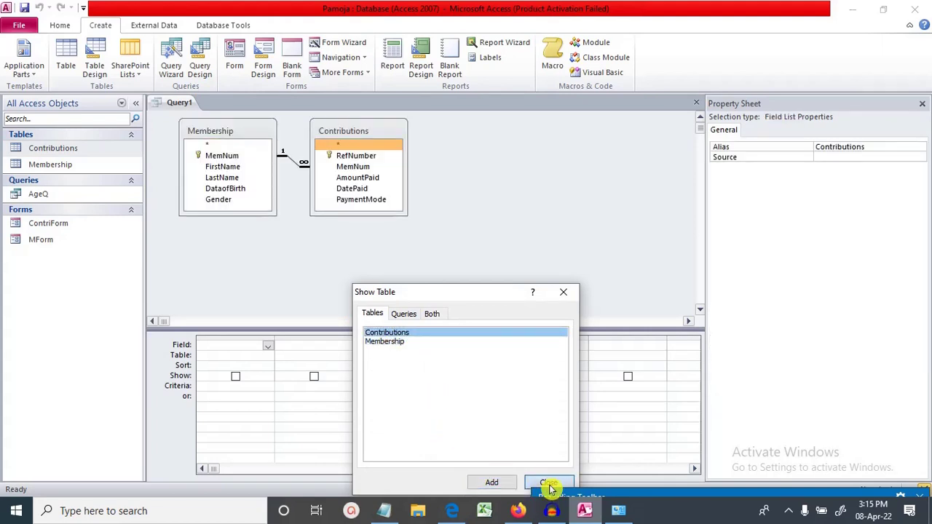
left_click(548, 482)
Step: Add MemNum and LastName from Membership and AmountPaid from Contributions to the first three query columns
left_click(242, 158)
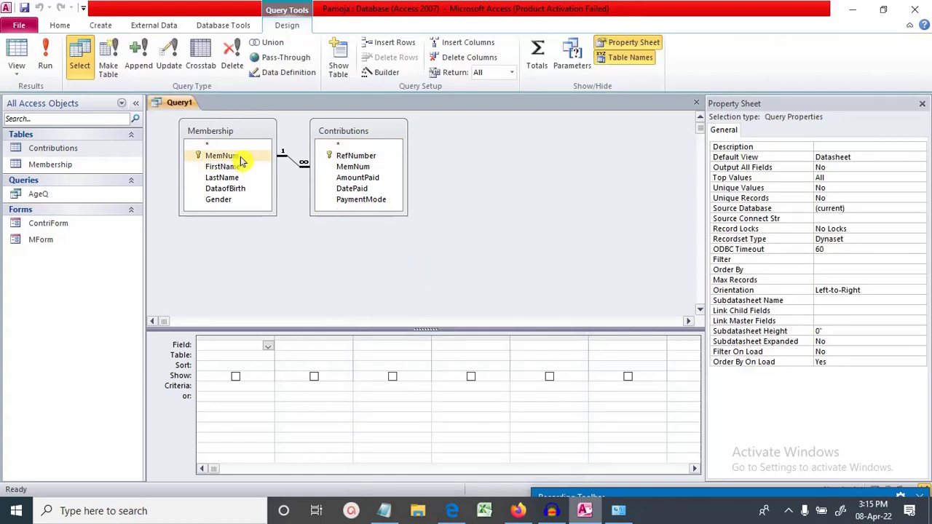
left_click_drag(242, 160, 237, 340)
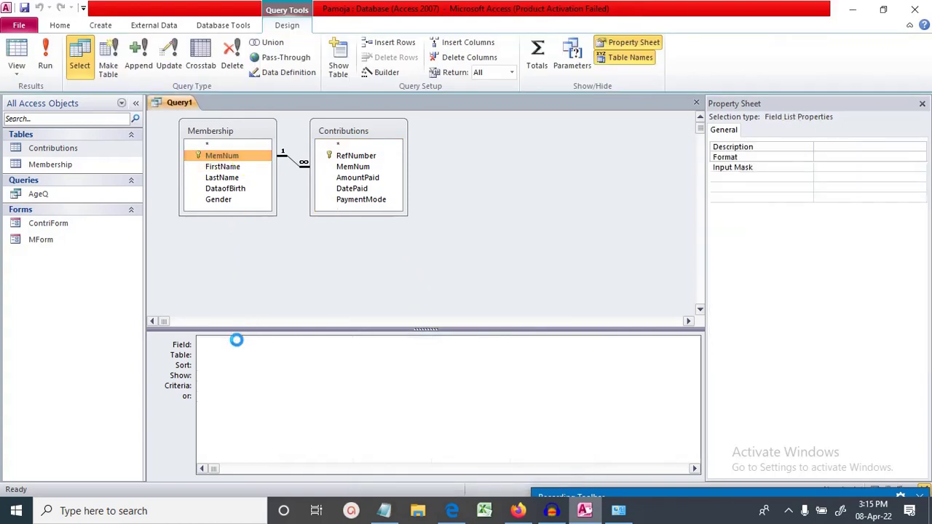
left_click(243, 177)
left_click_drag(243, 177, 310, 340)
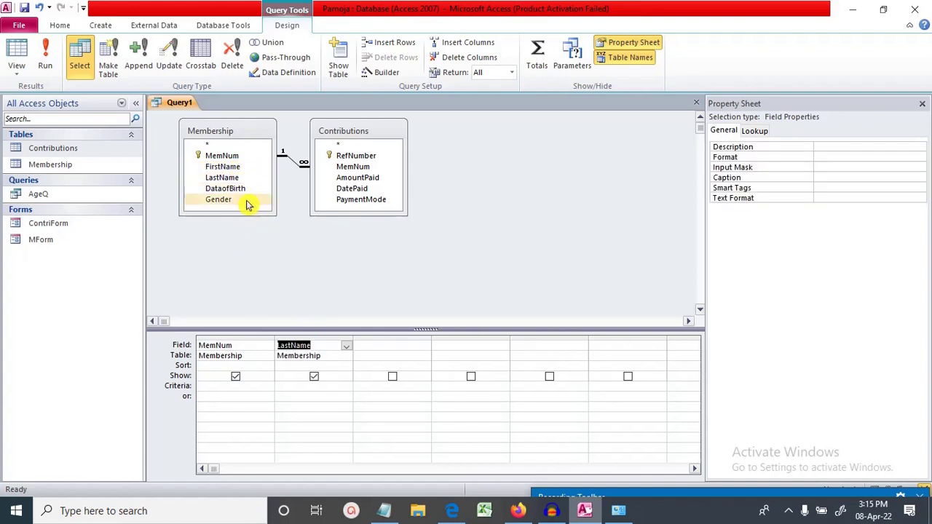
left_click(361, 178)
left_click_drag(357, 178, 426, 349)
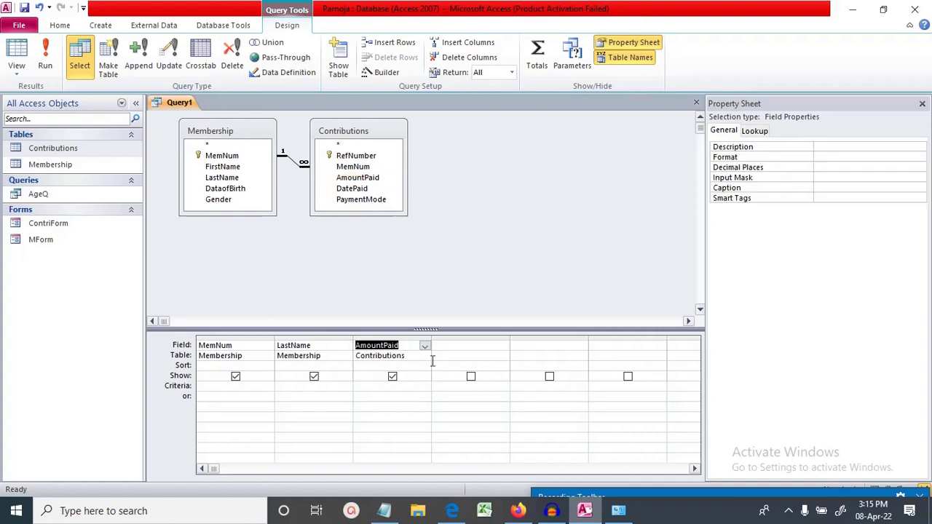
Step: Build the calculated field Dividends:0.14*[AmountPaaid] in the column after AmountPaid and run the query with a blank parameter value
right_click(471, 349)
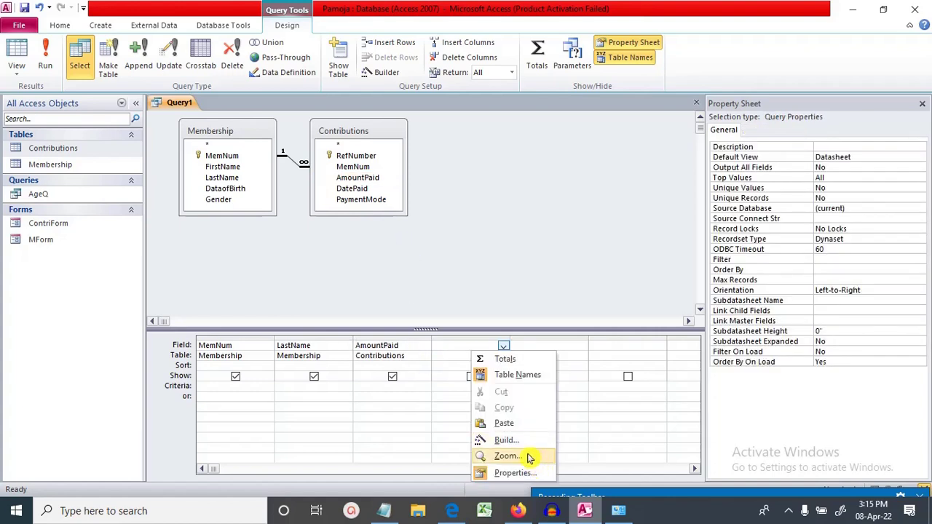
left_click(507, 456)
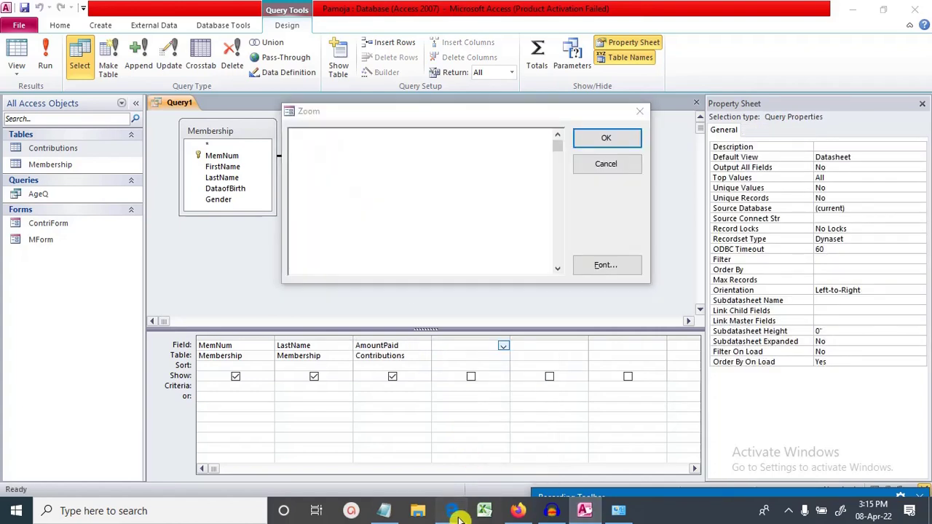
left_click(457, 516)
left_click(457, 516)
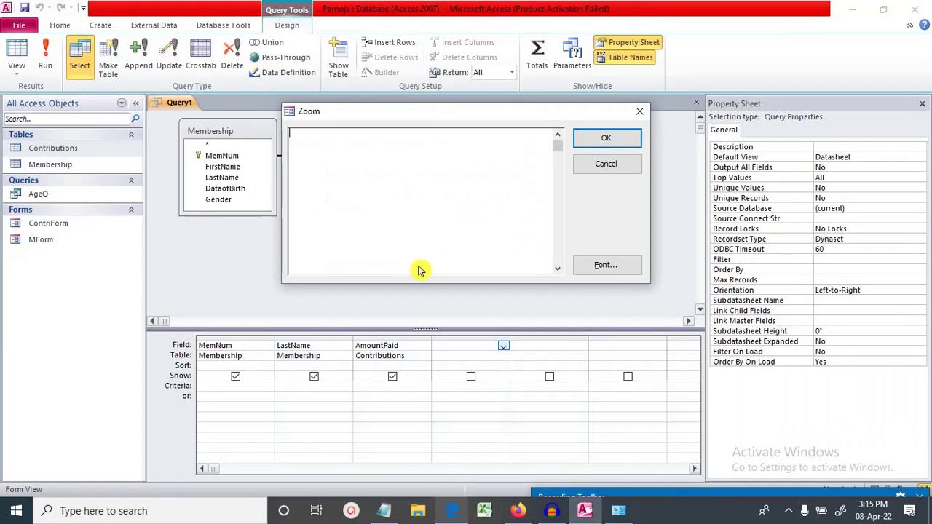
type("Dividends:")
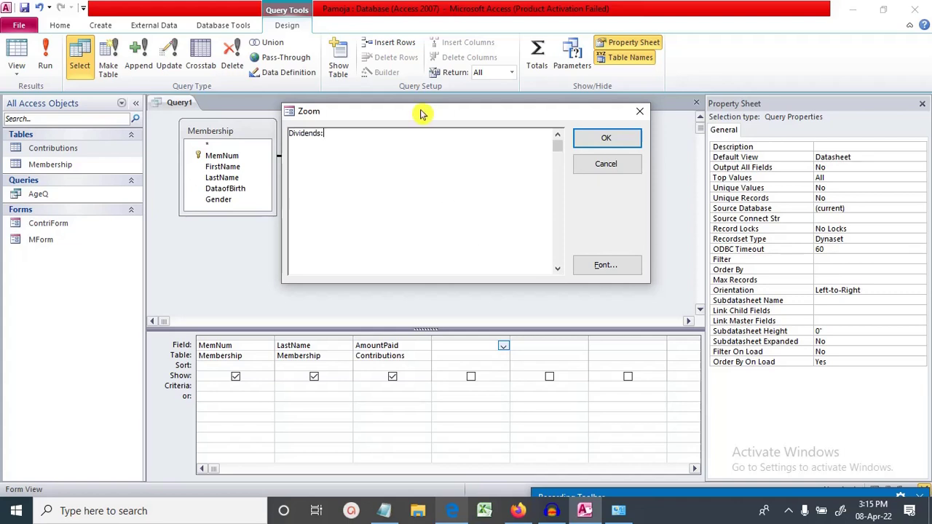
left_click_drag(425, 116, 516, 147)
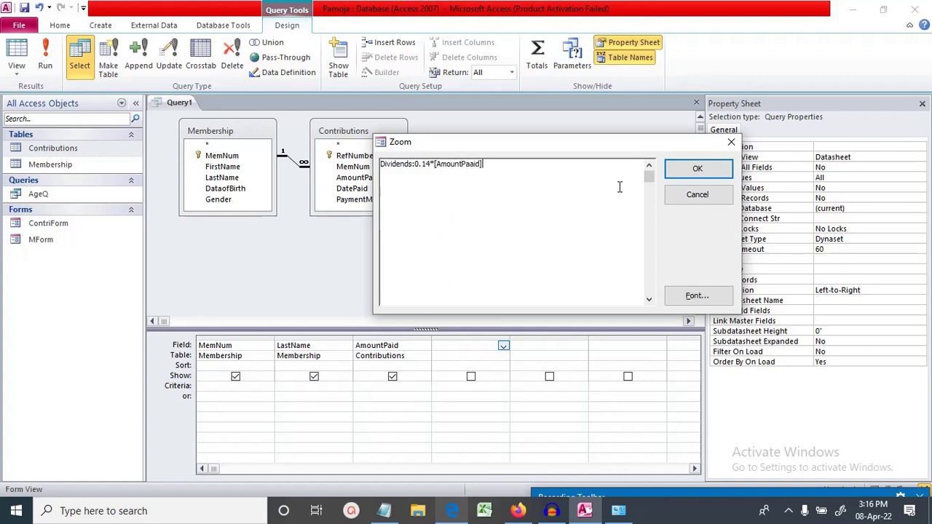
left_click(697, 172)
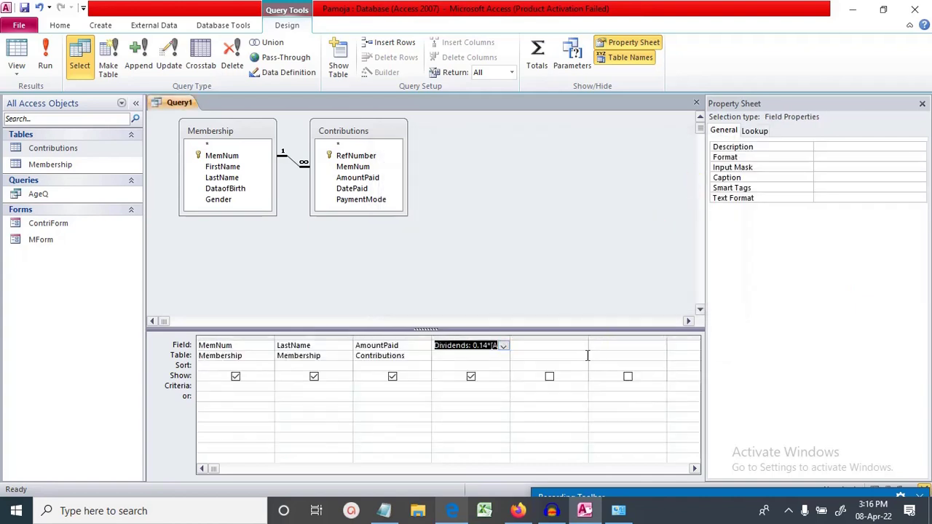
left_click(46, 66)
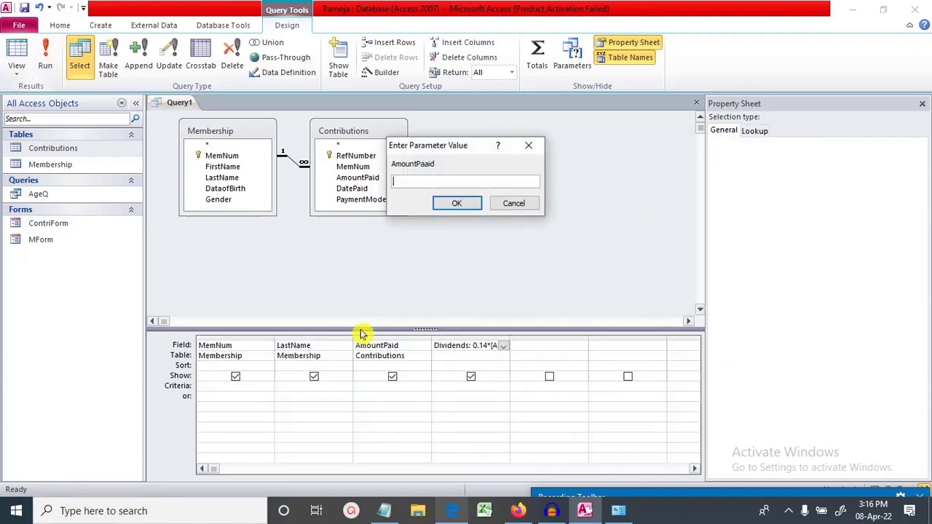
left_click(455, 208)
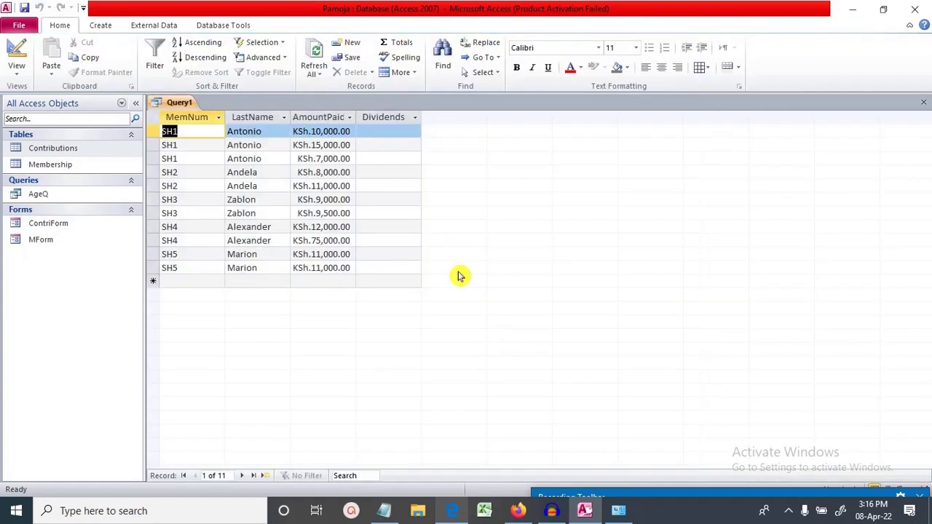
Step: Return to design view and correct the Dividends expression to 0.14*[AmountPaid] in the Expression Builder
left_click(11, 52)
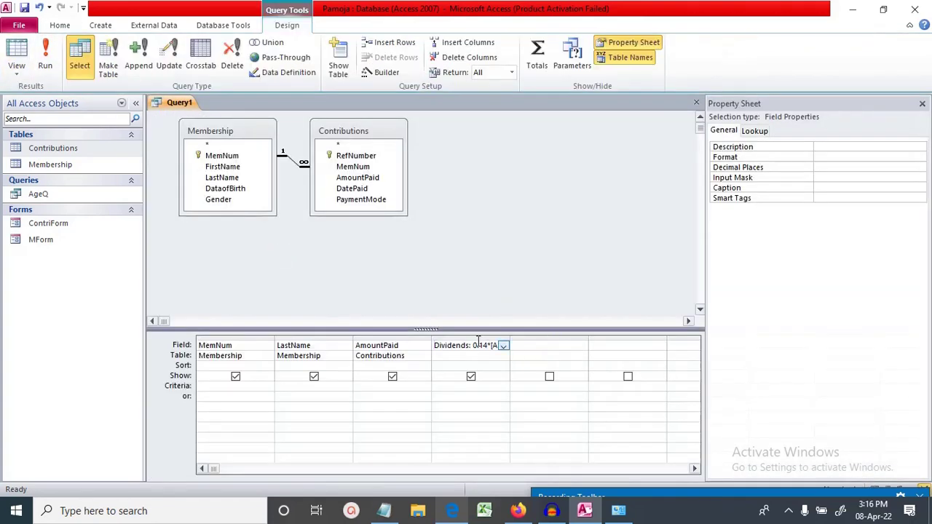
right_click(478, 343)
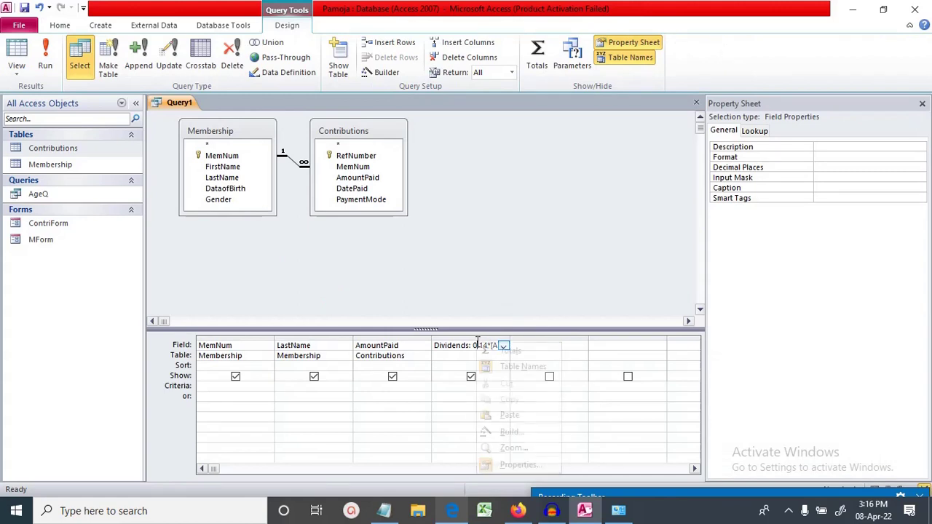
left_click(528, 432)
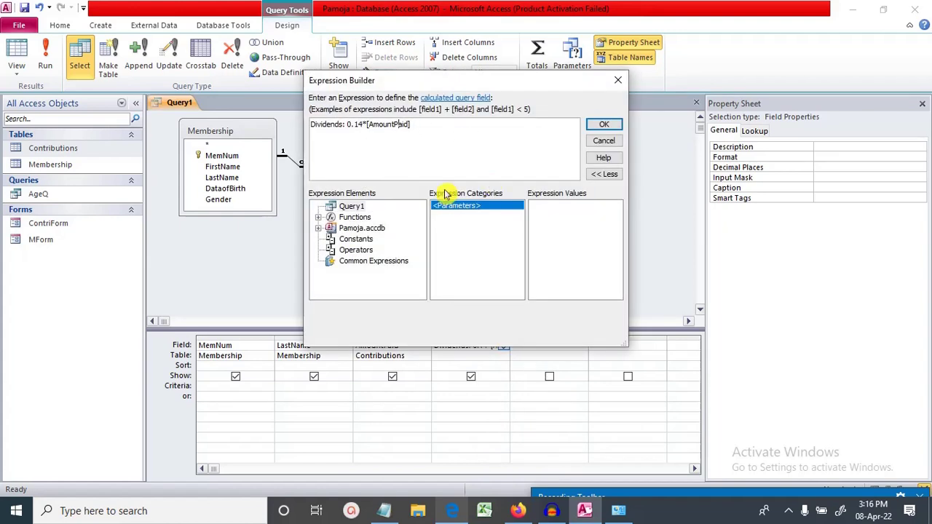
left_click(603, 125)
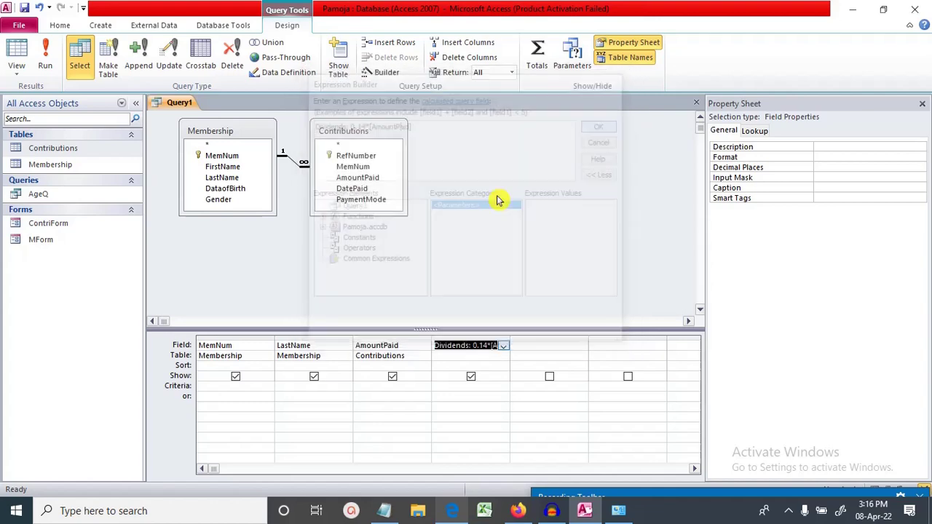
Step: Run the query, return to design view, format the Dividends field as Currency and show the datasheet
left_click(46, 66)
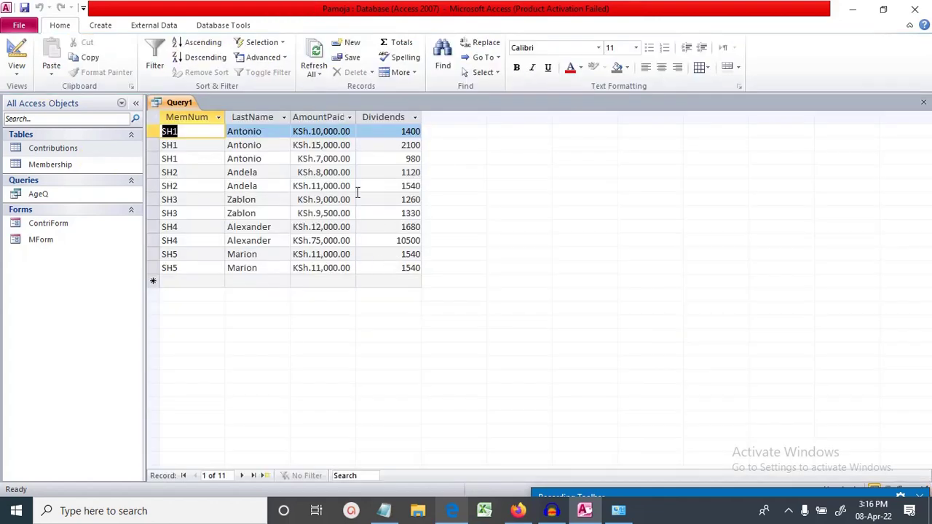
left_click(16, 58)
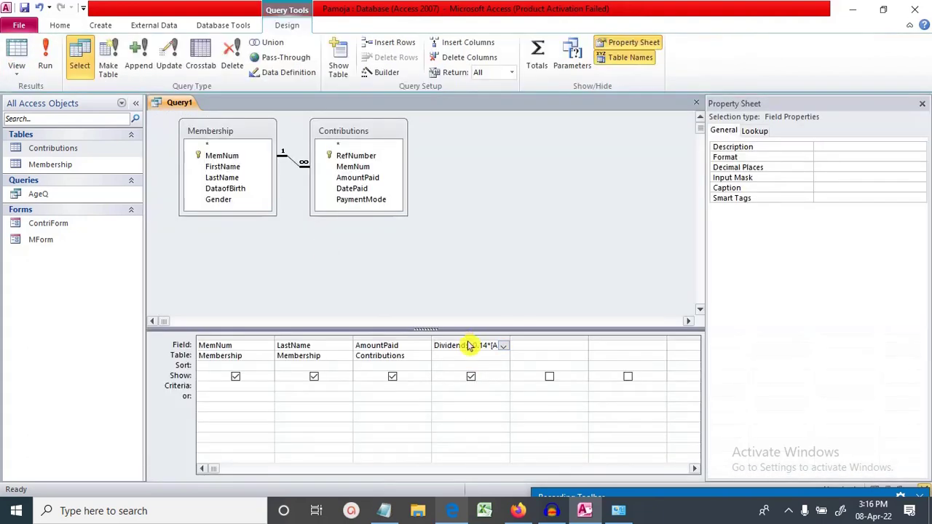
left_click(469, 345)
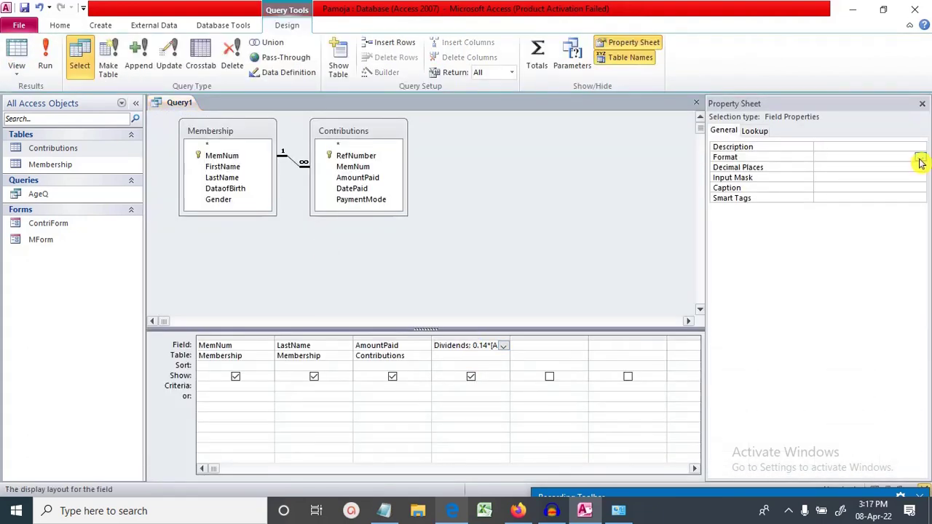
left_click(920, 158)
left_click(898, 179)
key("ctrl+period")
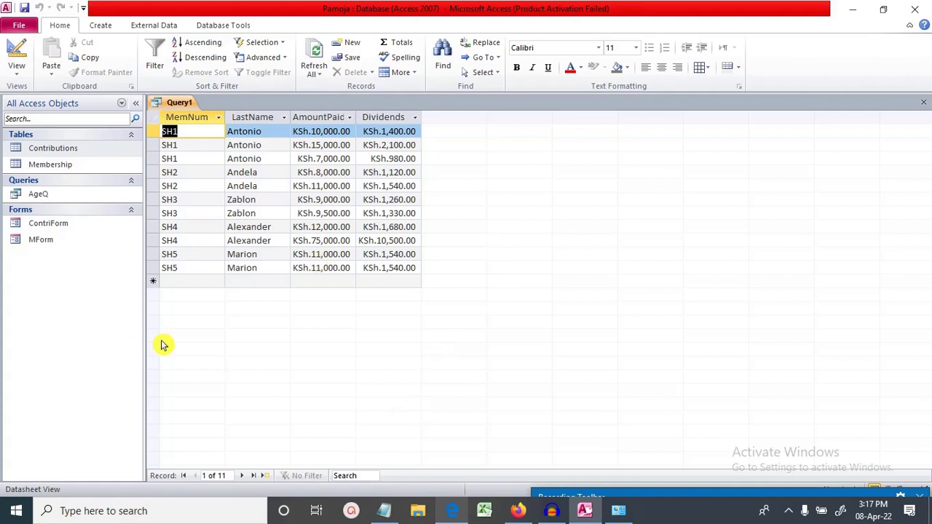
Step: Save the query as DividendsQ
left_click(24, 8)
type("Dic")
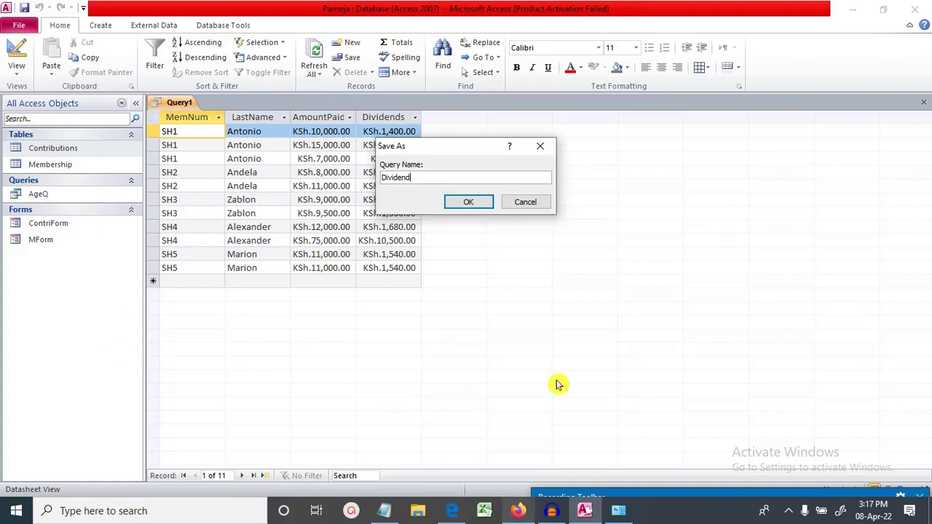
type("idendsQ")
key("Return")
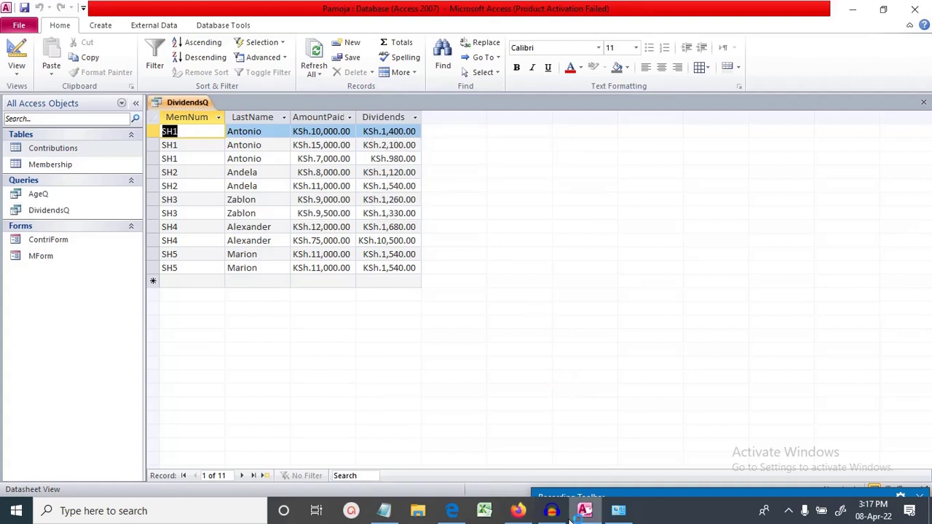
Step: Close and reopen DividendsQ, create a report based on it, and read the report requirements in the exam paper
left_click(452, 516)
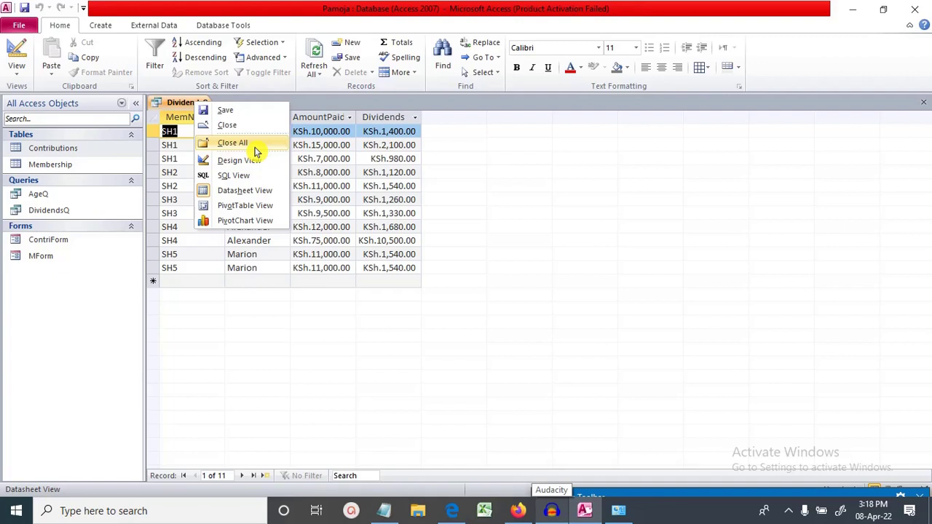
left_click(254, 146)
double_click(73, 211)
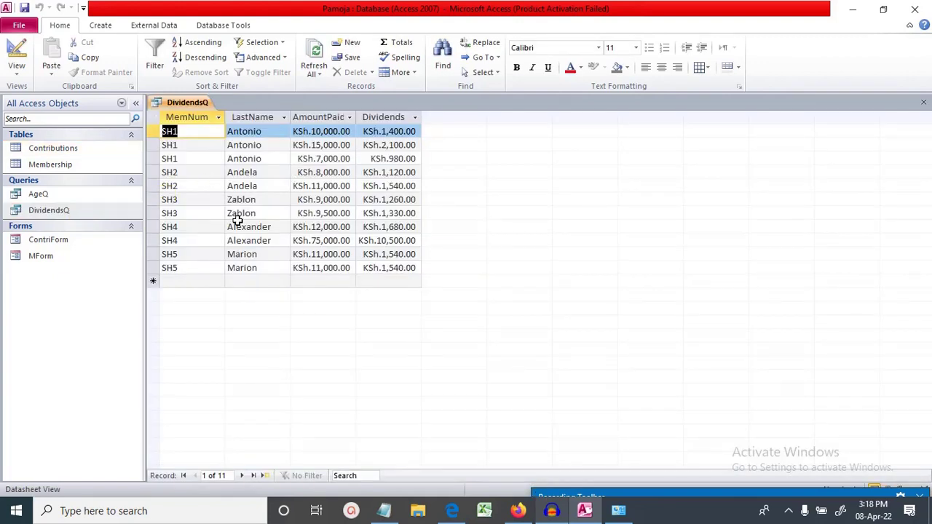
left_click(99, 26)
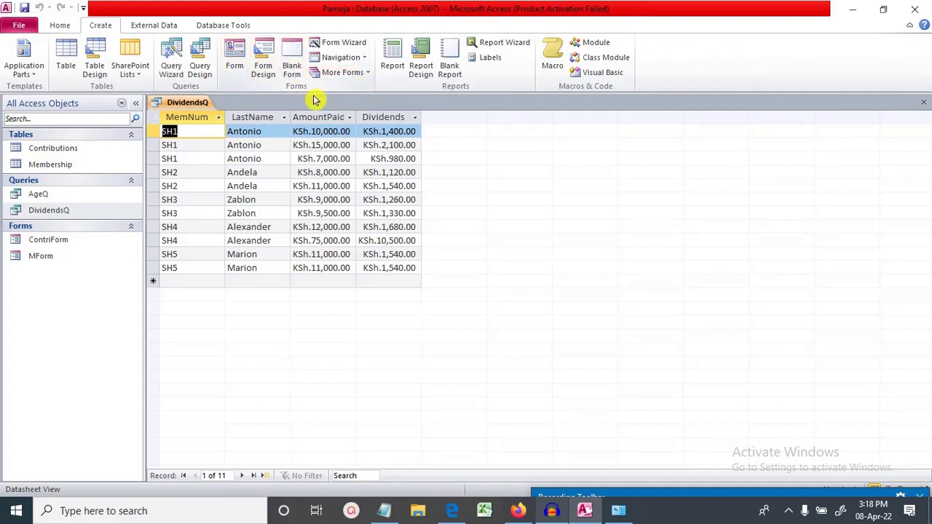
left_click(398, 66)
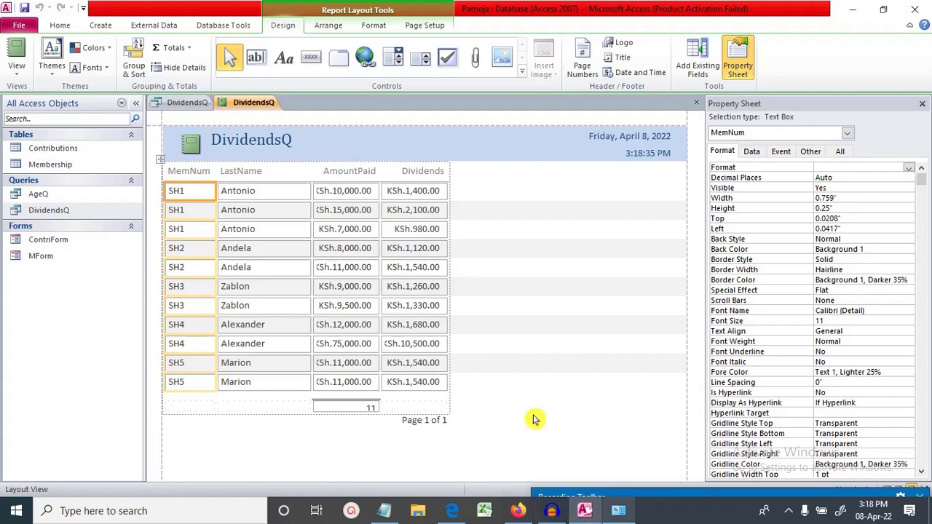
left_click(451, 510)
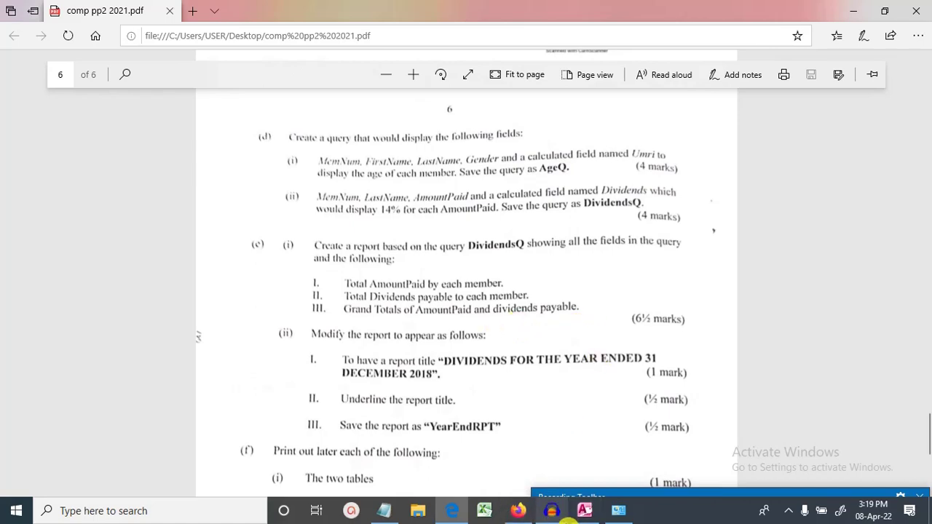
left_click(582, 511)
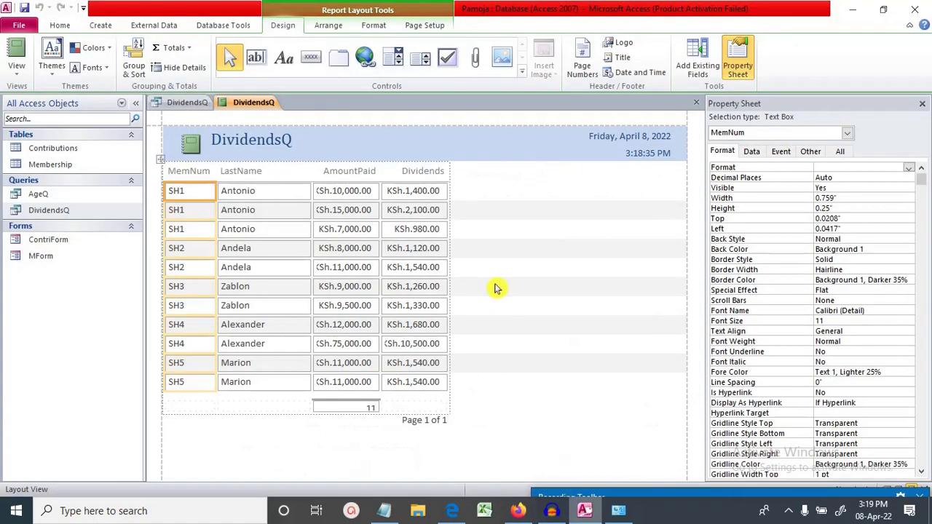
Step: Enlarge the Report Footer to about 1 inch high in design view and delete its =Count(*) control
right_click(262, 102)
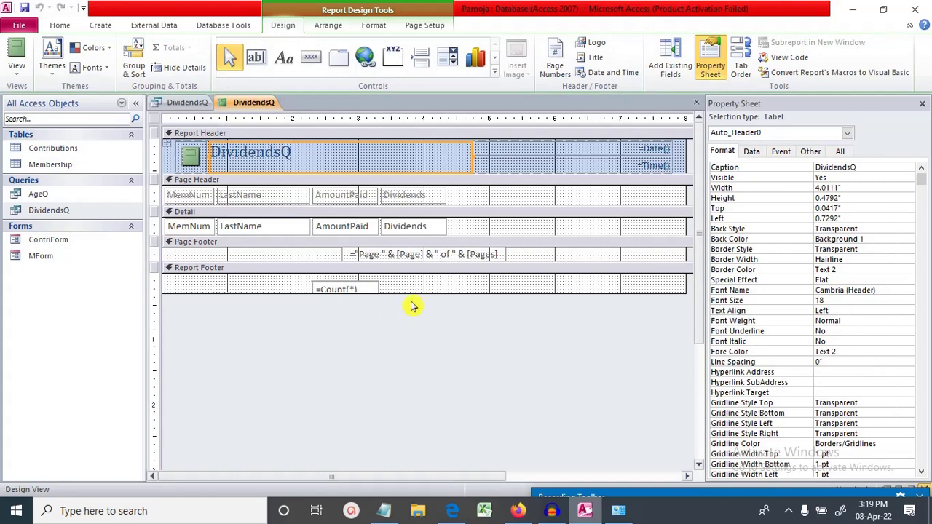
left_click_drag(416, 293, 416, 335)
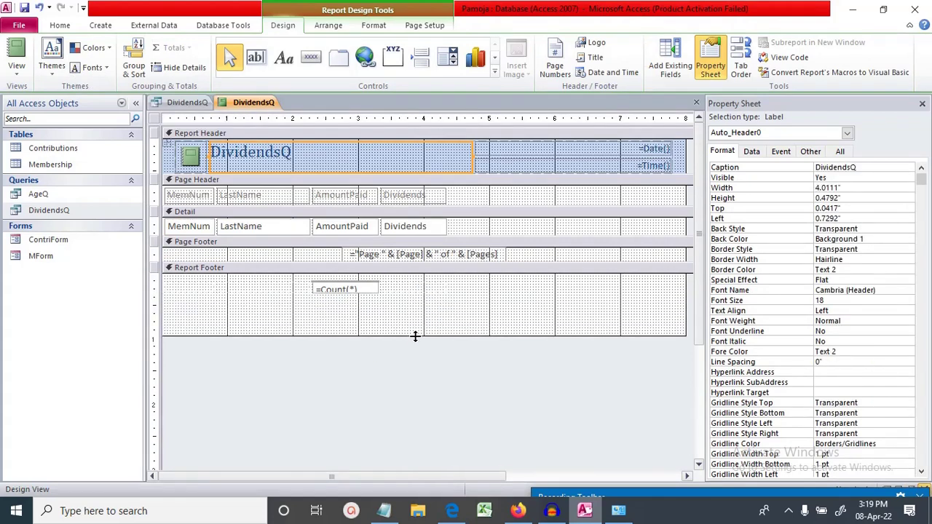
left_click(362, 297)
key("Delete")
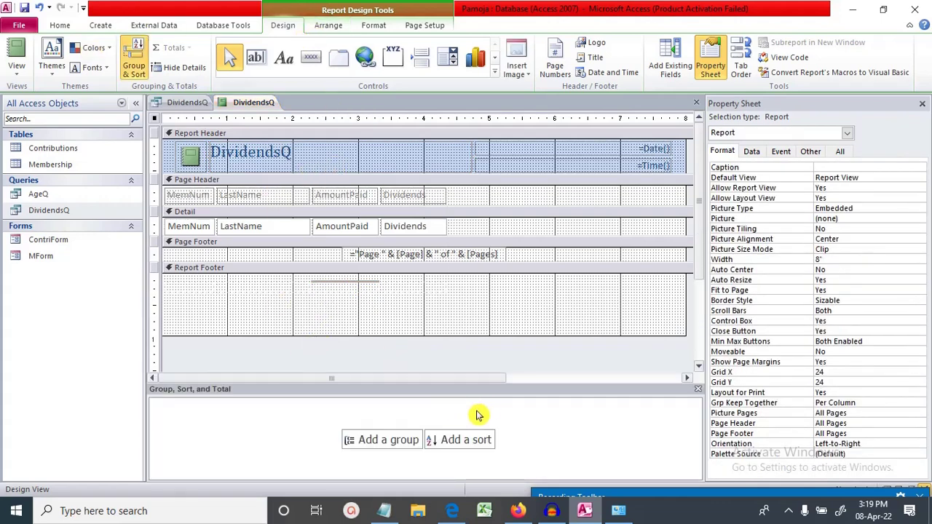
Step: Add a group level on MemNum to the DividendsQ report
left_click(396, 442)
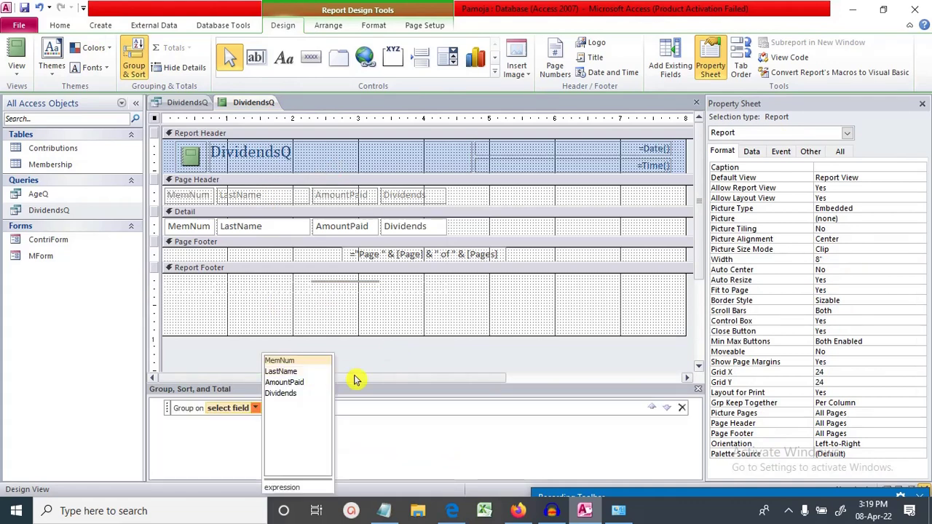
left_click(257, 411)
left_click(256, 411)
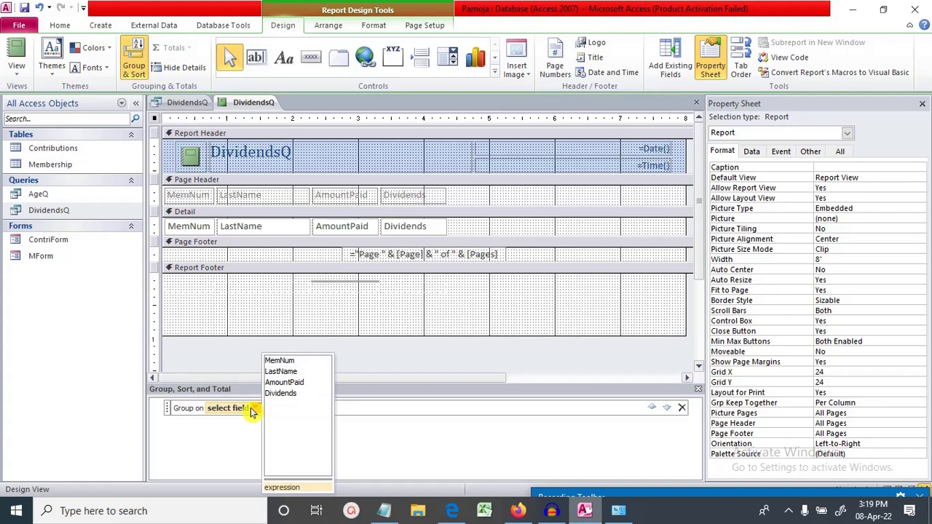
left_click(290, 361)
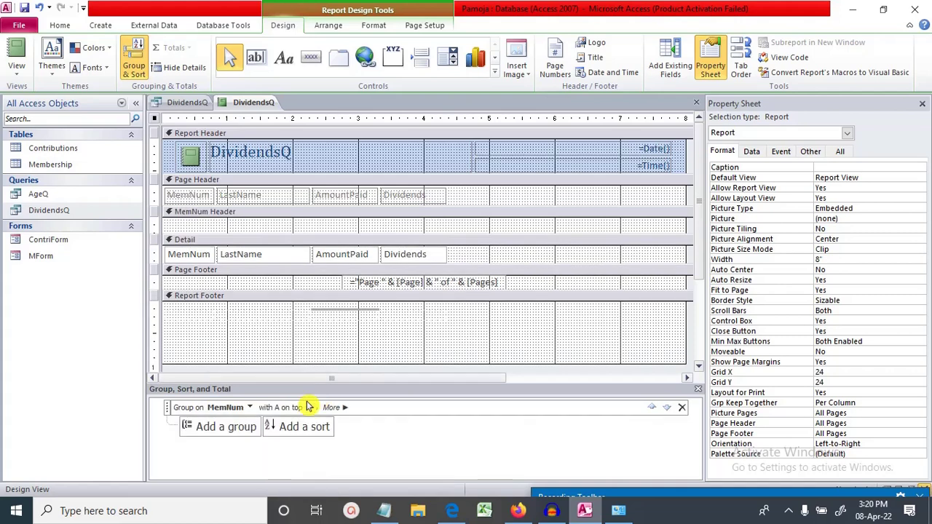
Step: Show a grand total counting the MemNum values, inspect it in report view and return to design view
left_click(331, 407)
left_click(442, 407)
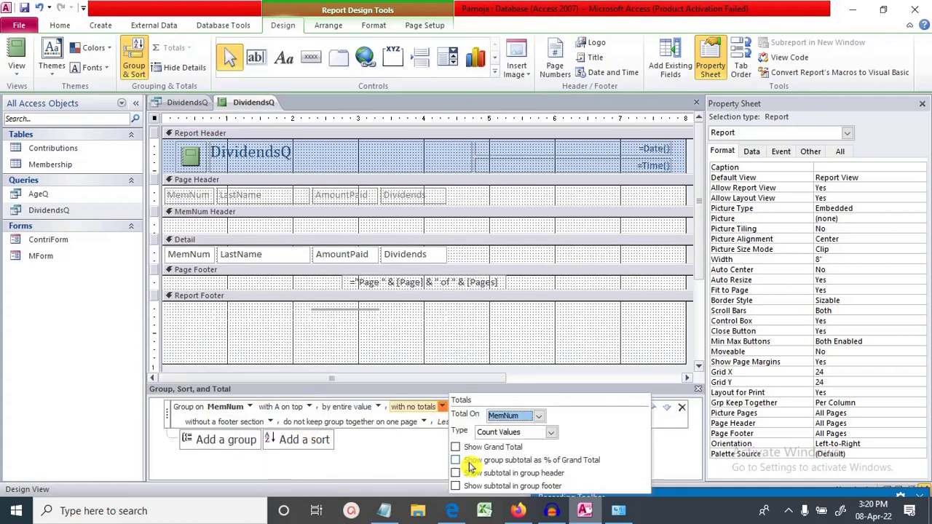
left_click(457, 447)
right_click(246, 102)
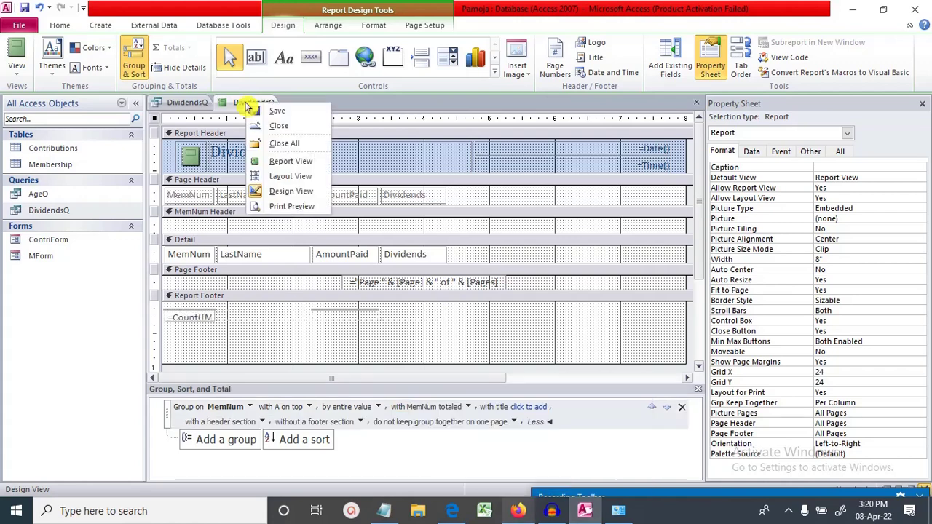
left_click(313, 162)
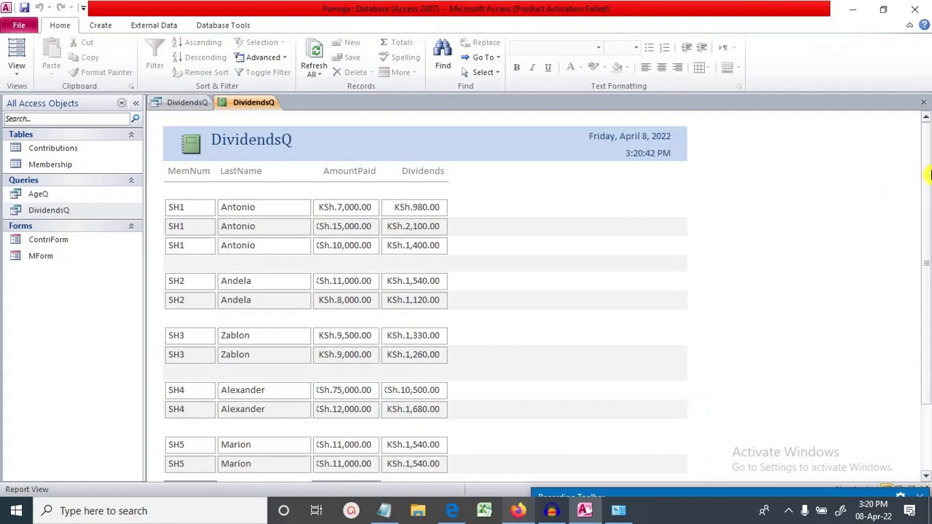
left_click_drag(928, 289, 928, 382)
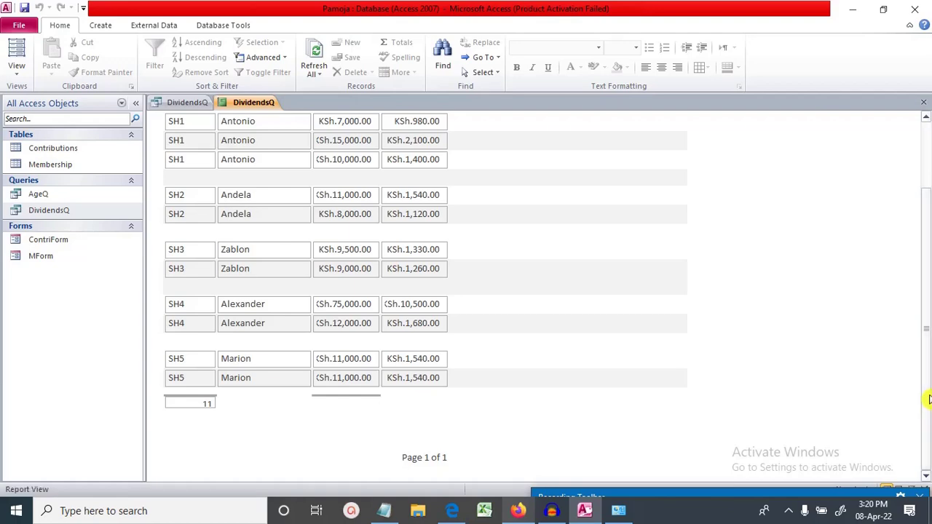
left_click_drag(925, 401, 924, 238)
left_click_drag(929, 328, 928, 463)
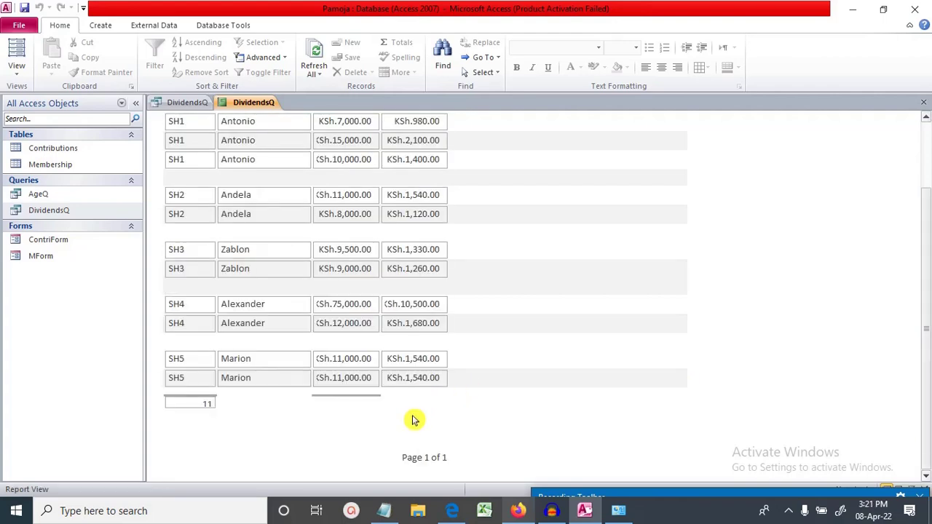
right_click(243, 105)
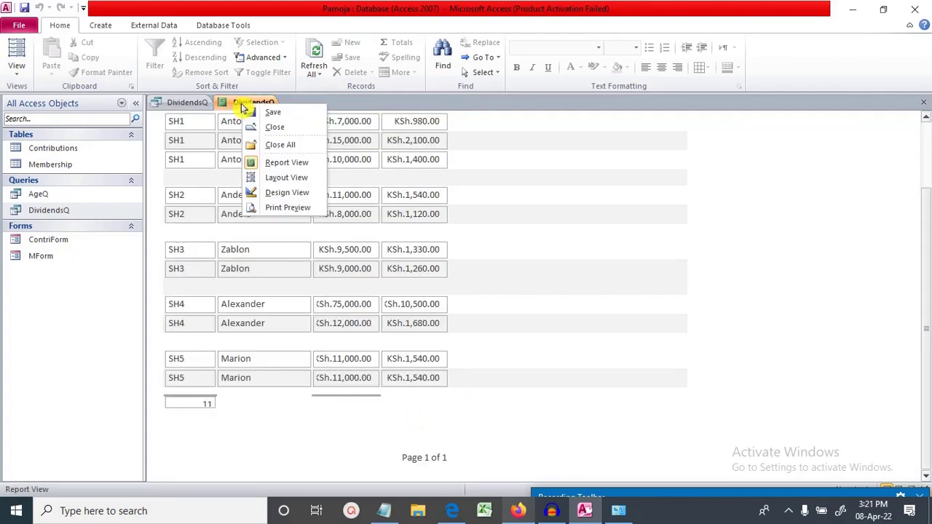
left_click(306, 198)
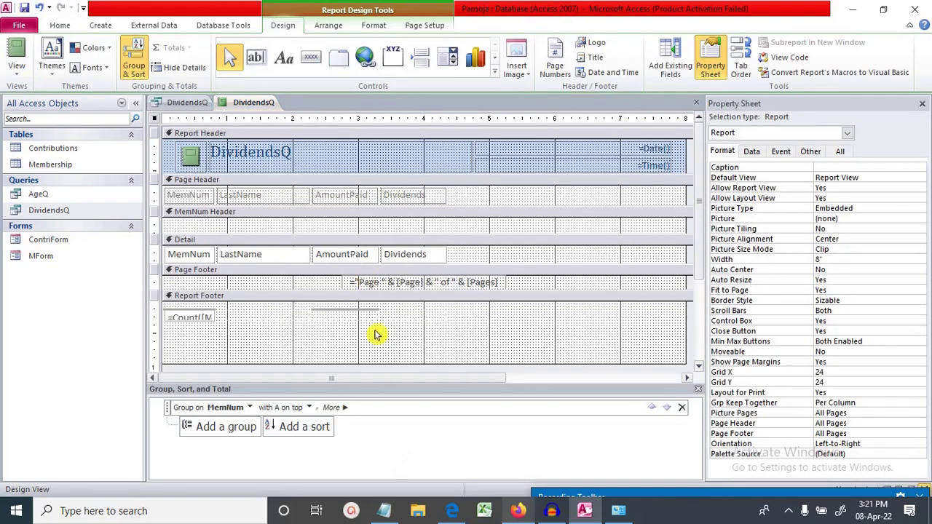
left_click(336, 410)
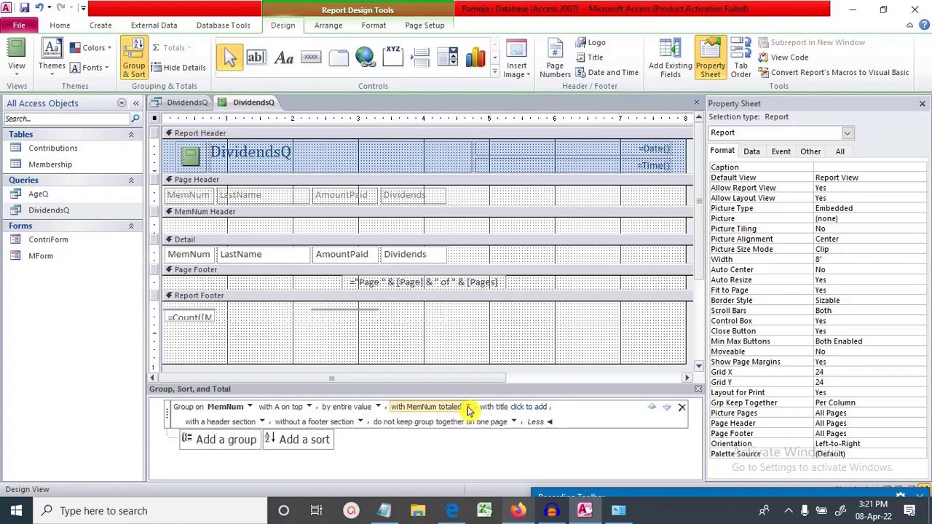
left_click(468, 408)
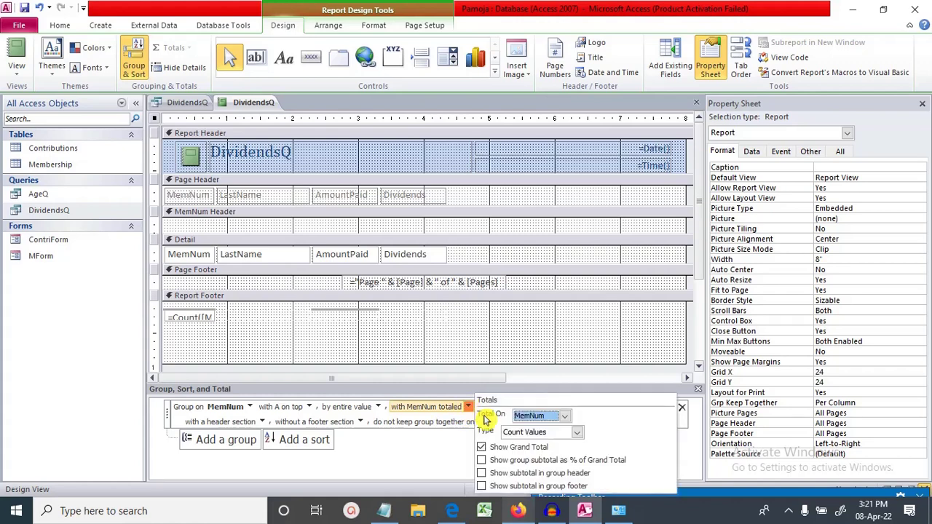
left_click(484, 446)
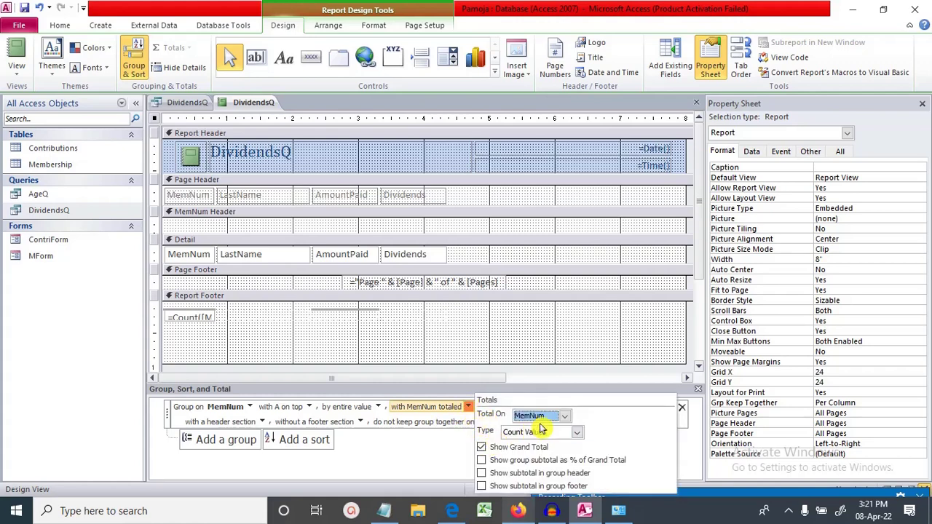
left_click(564, 416)
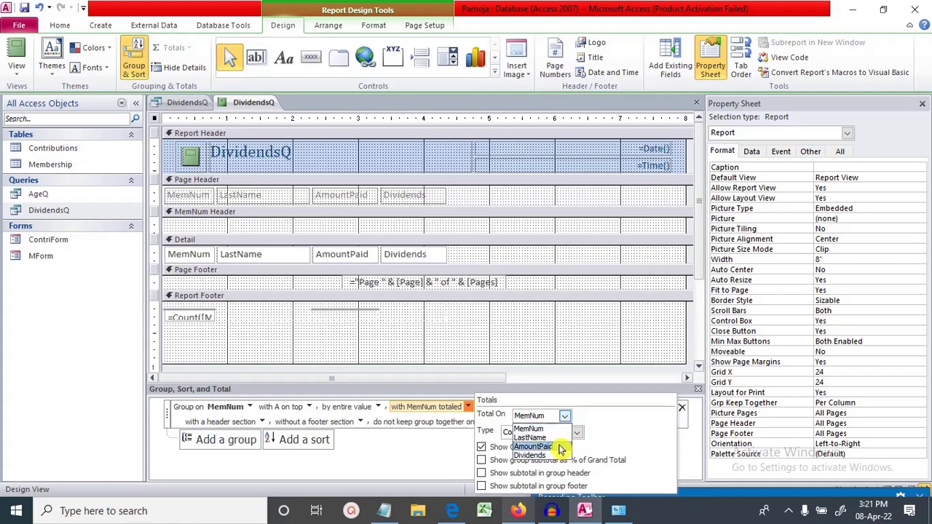
left_click(559, 447)
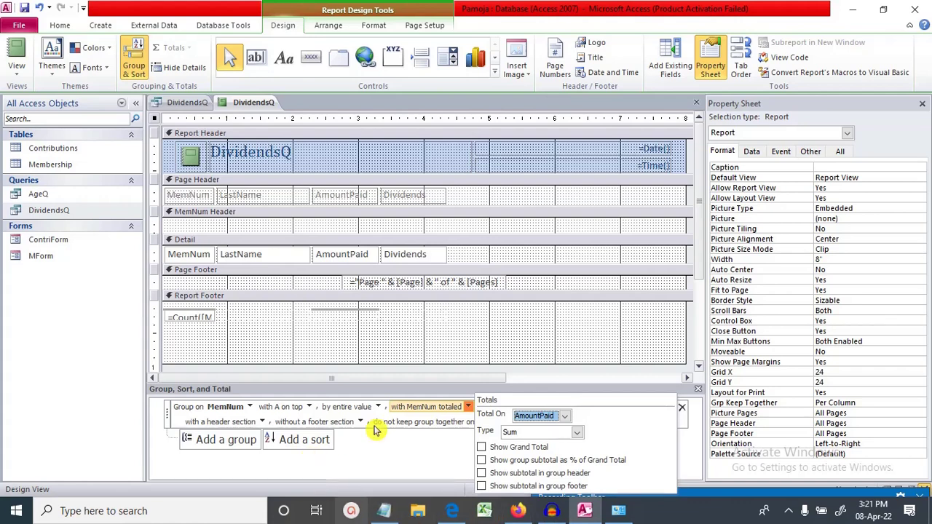
Step: Recheck the exam paper's report requirements and show a grand total summing Dividends for the MemNum group
left_click(451, 513)
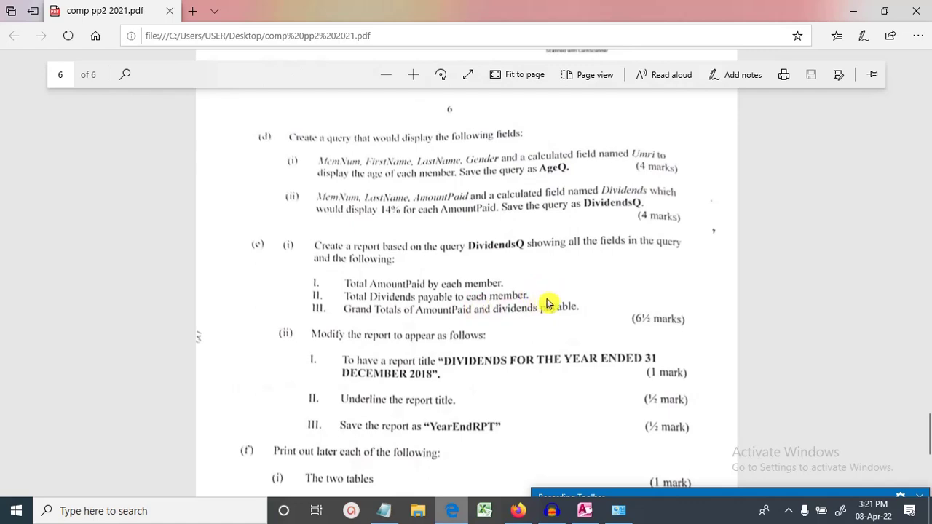
left_click(584, 514)
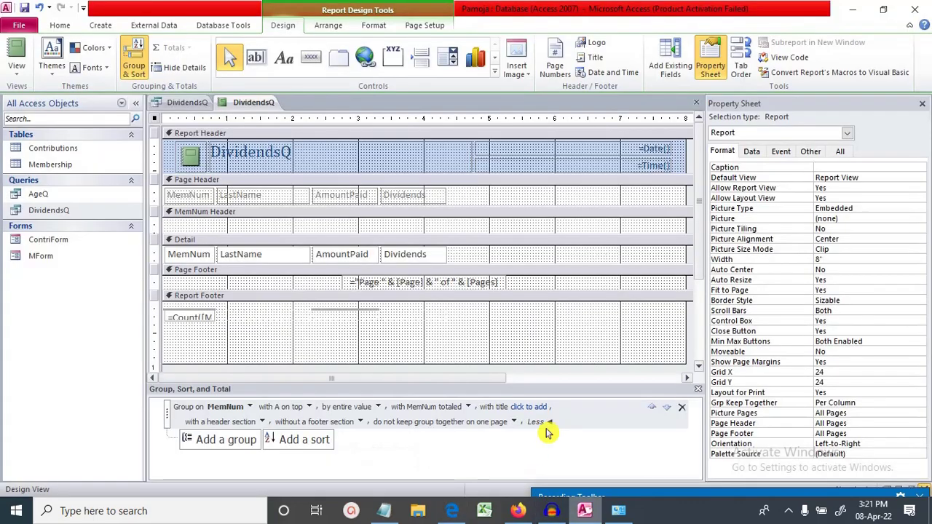
left_click(465, 410)
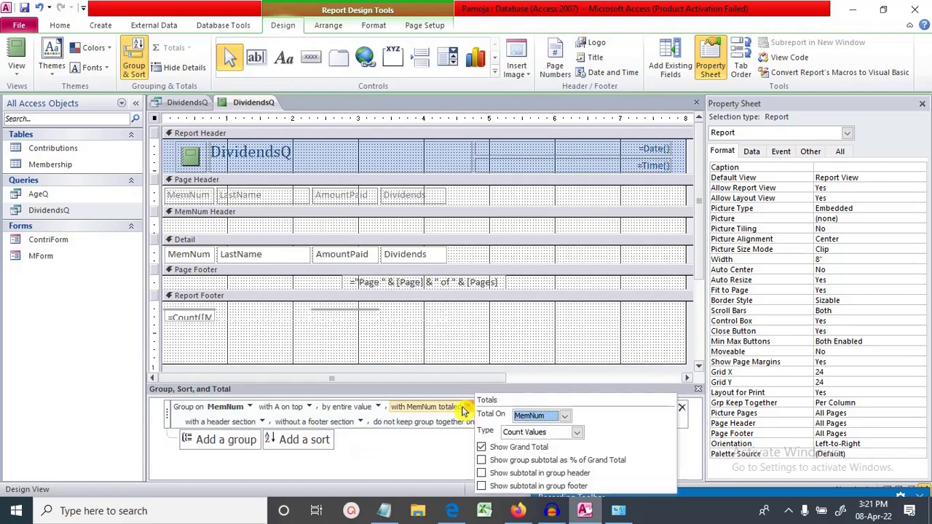
left_click(565, 417)
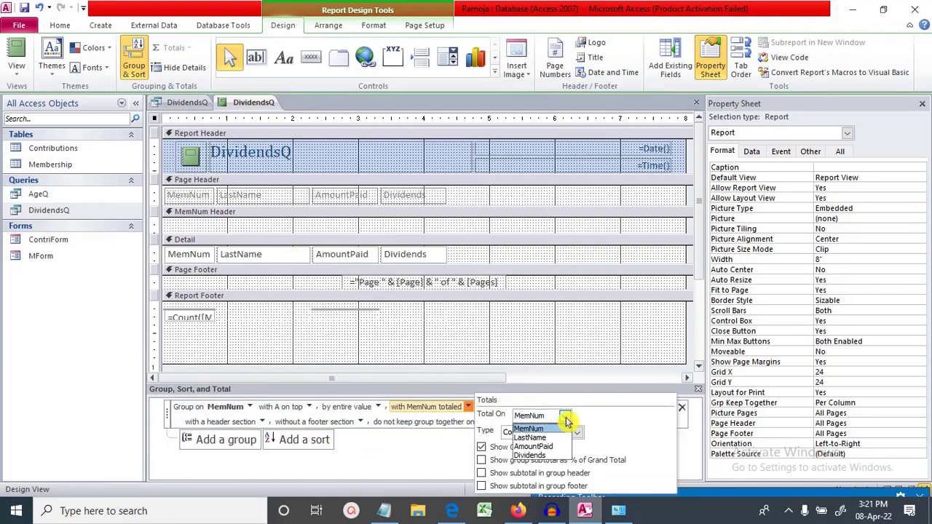
left_click(564, 456)
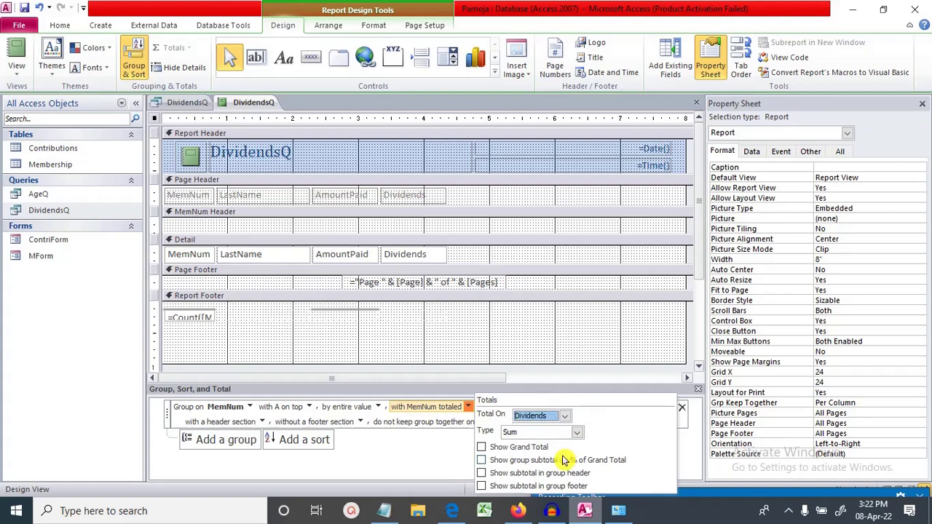
left_click(483, 448)
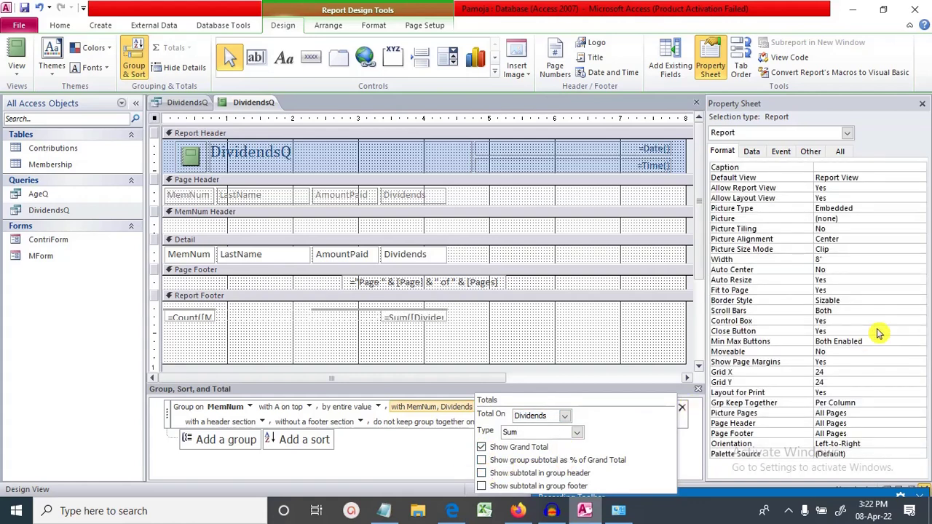
left_click(703, 275)
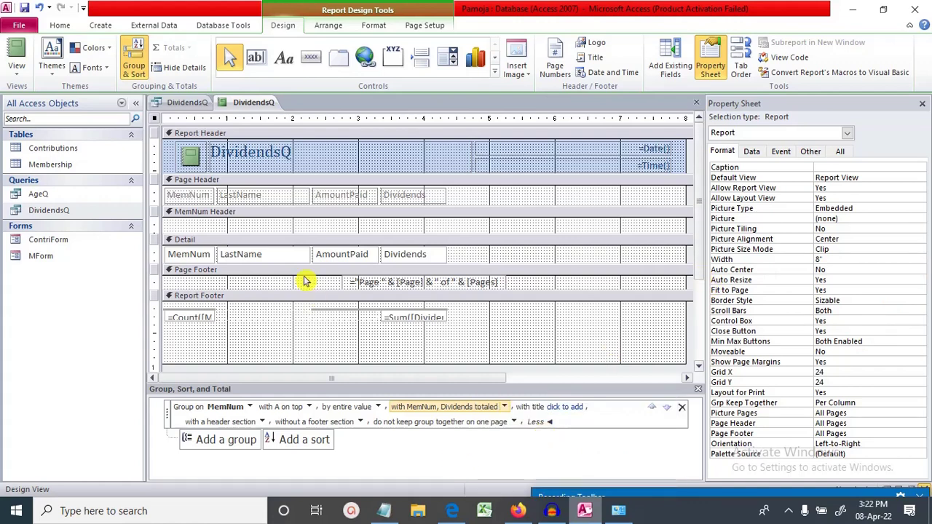
Step: Inspect the Dividends grand total at the end of the report in report view and return to design view
right_click(256, 102)
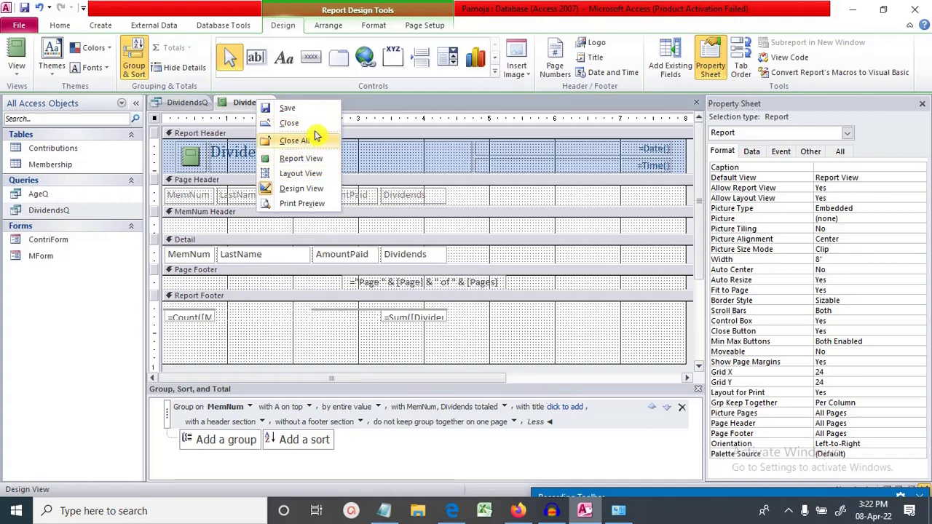
left_click(321, 159)
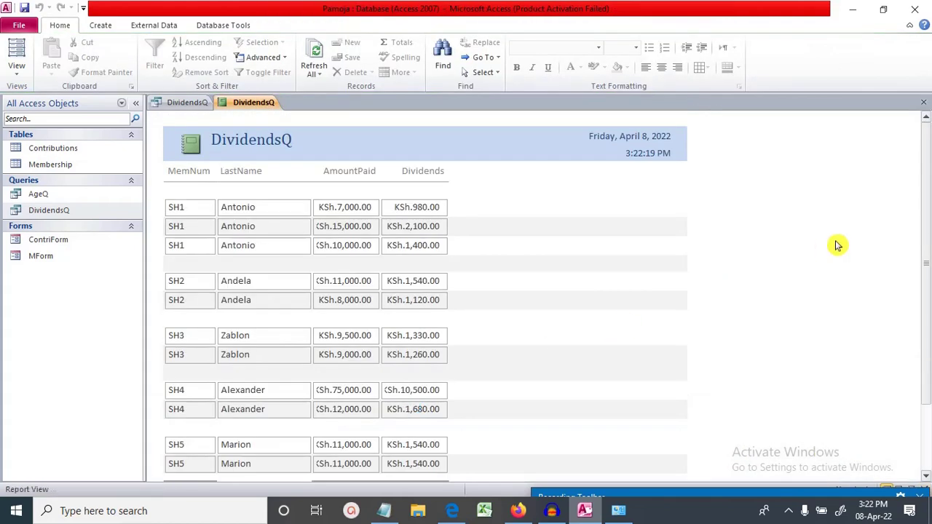
left_click_drag(927, 195, 927, 266)
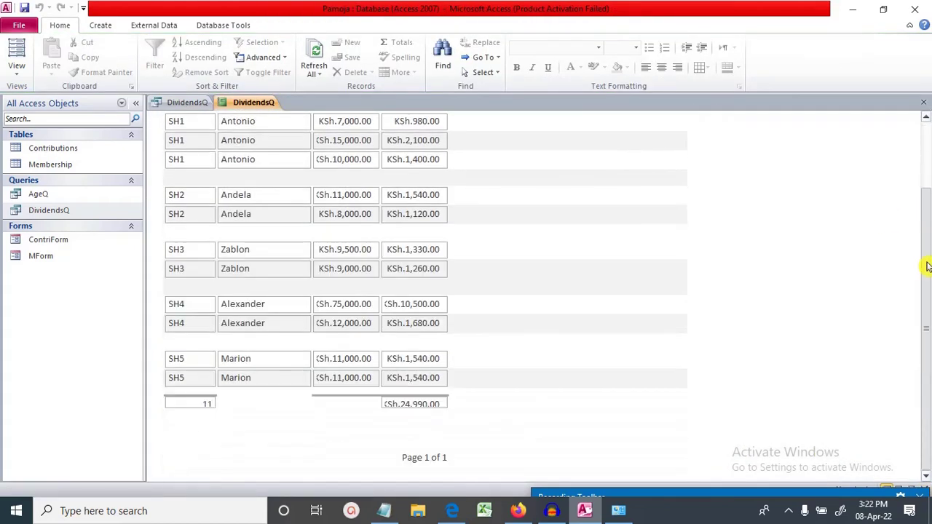
left_click(420, 415)
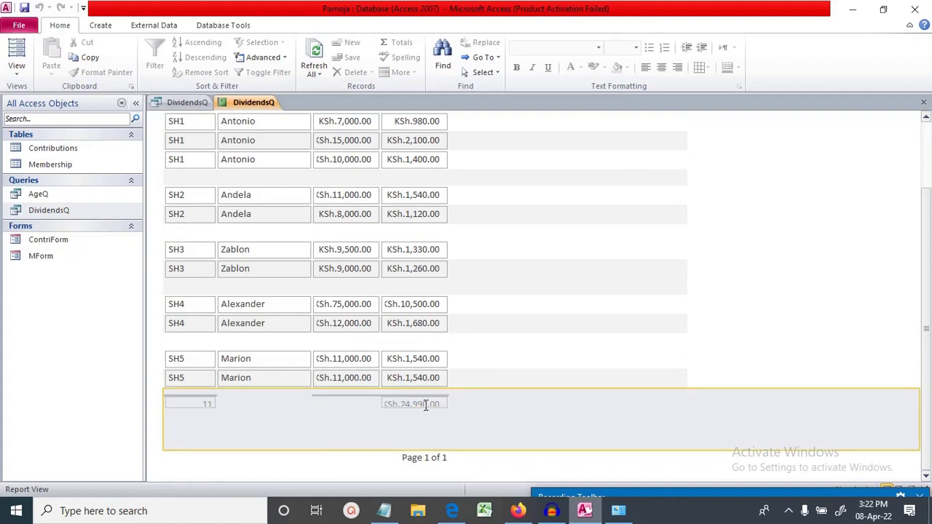
left_click(425, 406)
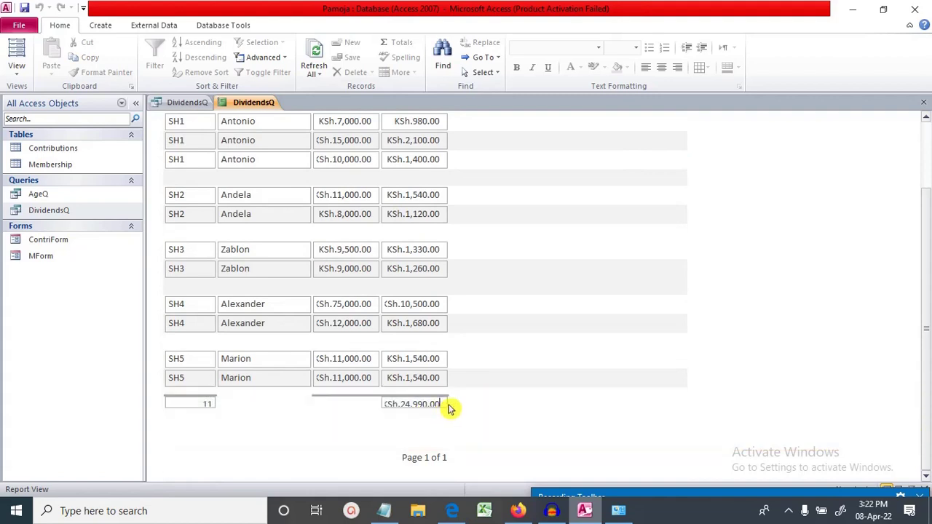
left_click(474, 406)
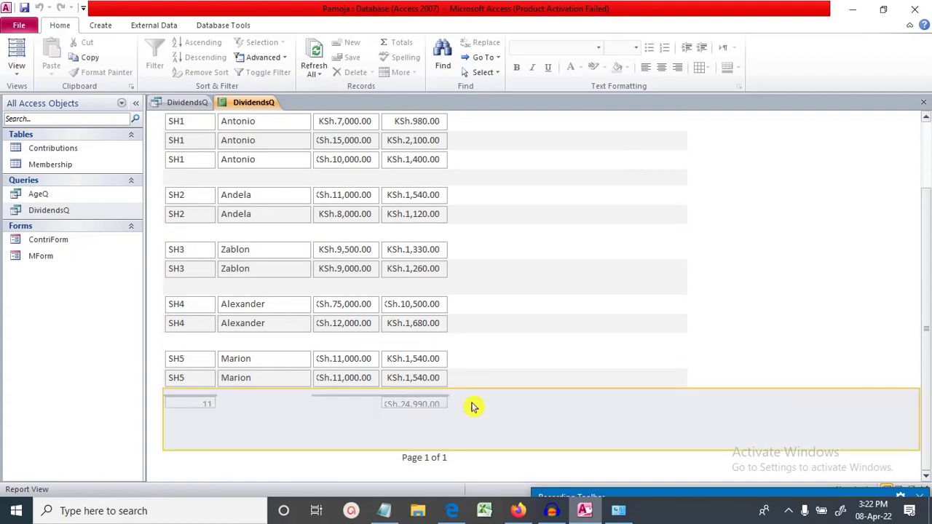
right_click(256, 104)
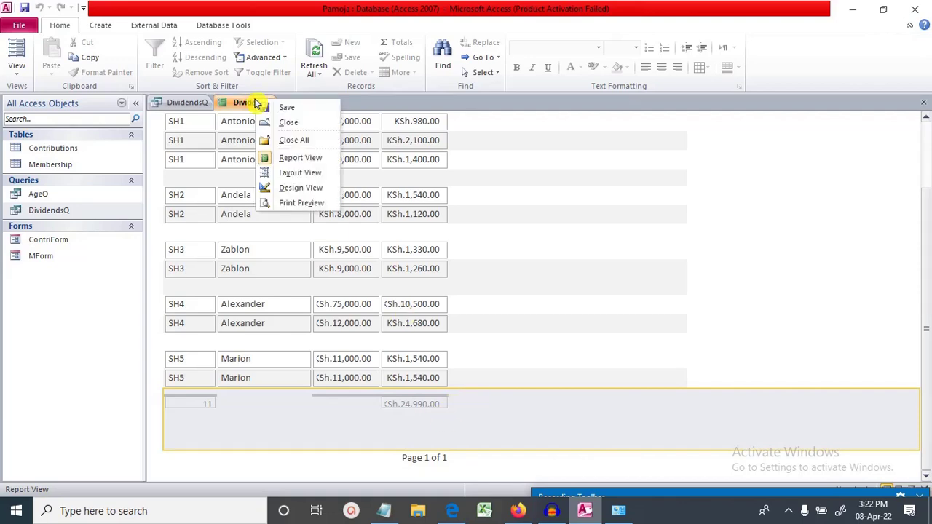
left_click(327, 193)
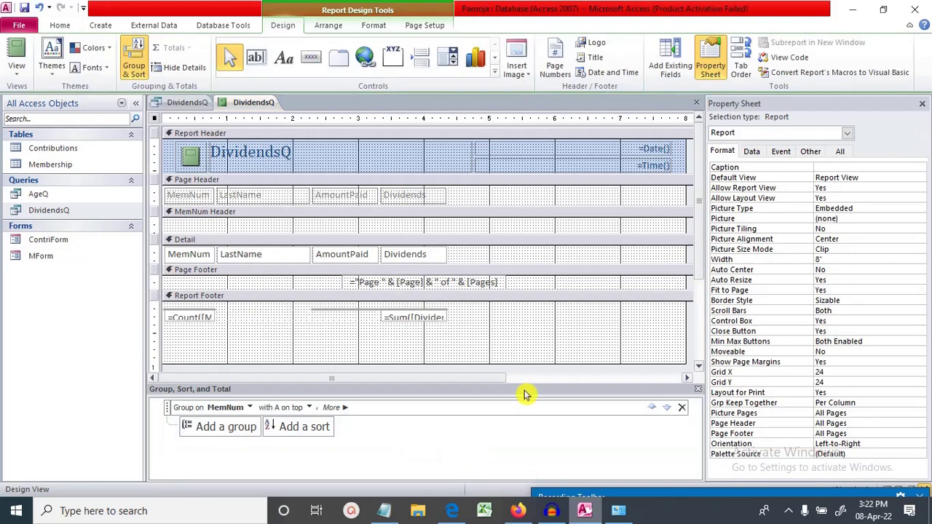
Step: Enlarge the =Sum([Dividends]) text box in the Report Footer to about 1.53 inches wide and 0.33 inches high
left_click(433, 326)
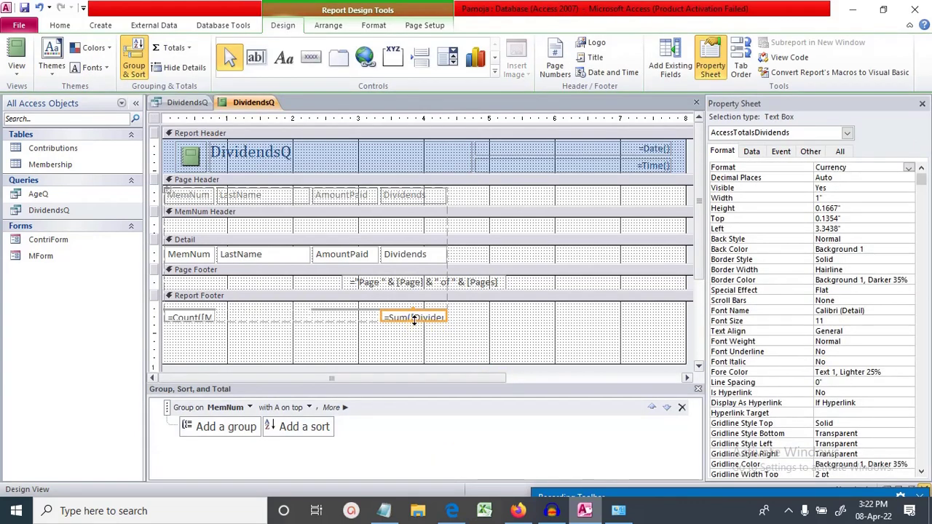
left_click_drag(414, 320, 414, 331)
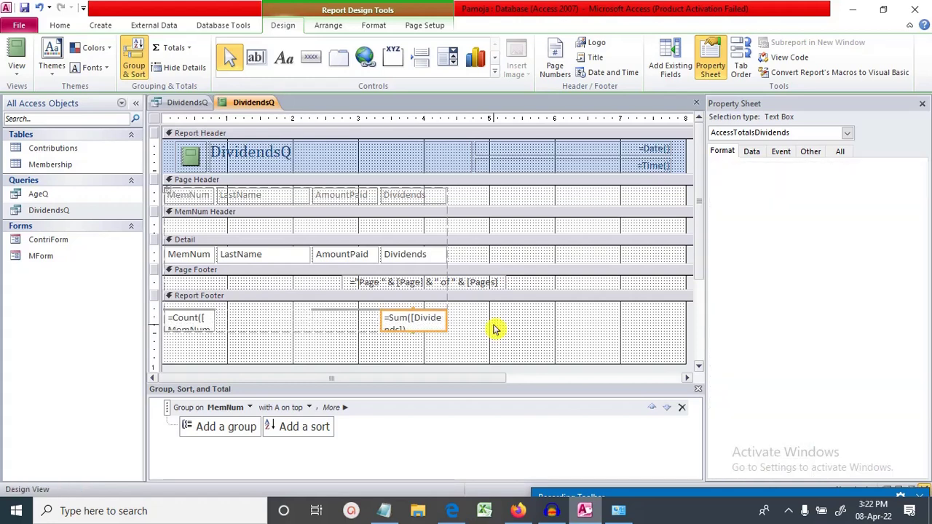
left_click(494, 329)
left_click(442, 329)
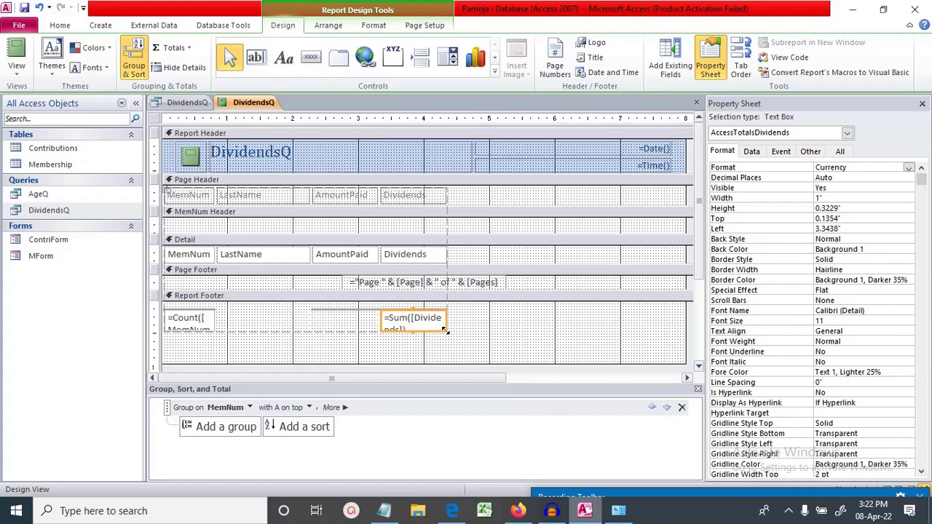
left_click_drag(455, 331, 481, 325)
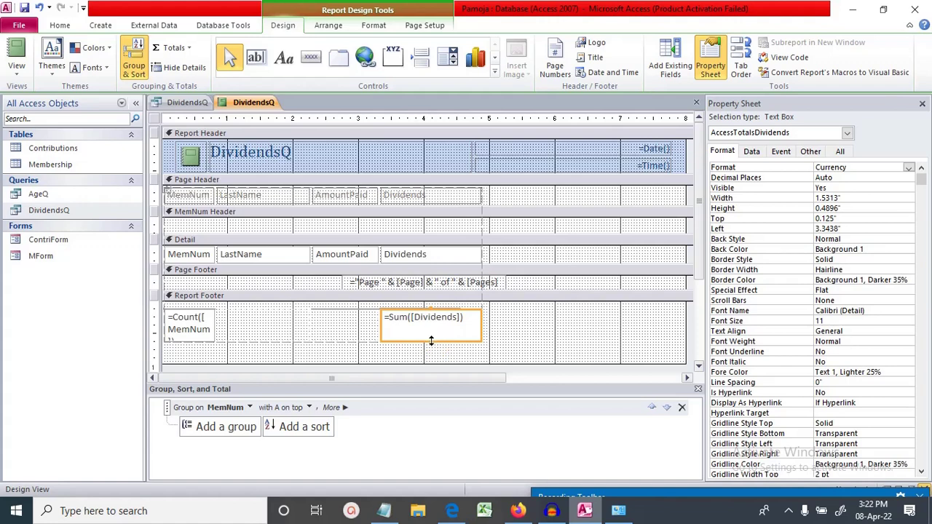
left_click_drag(431, 330, 430, 321)
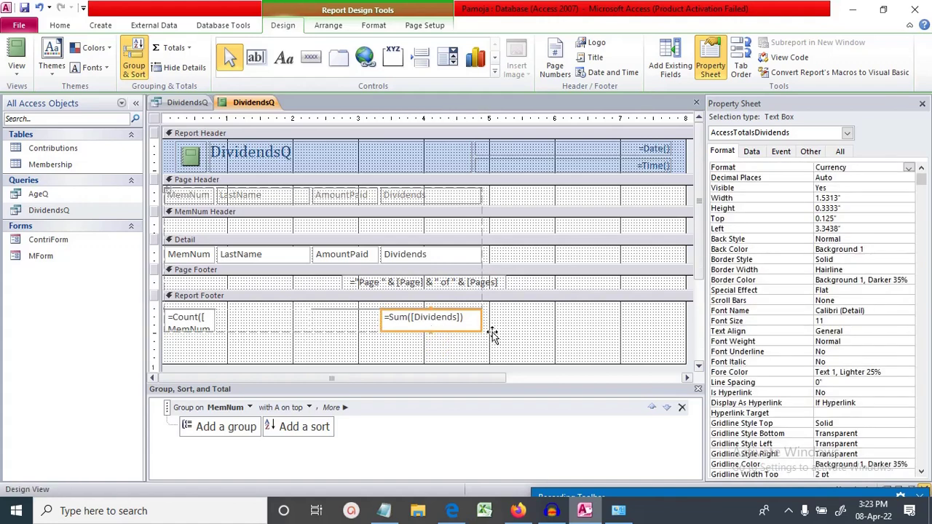
left_click(553, 347)
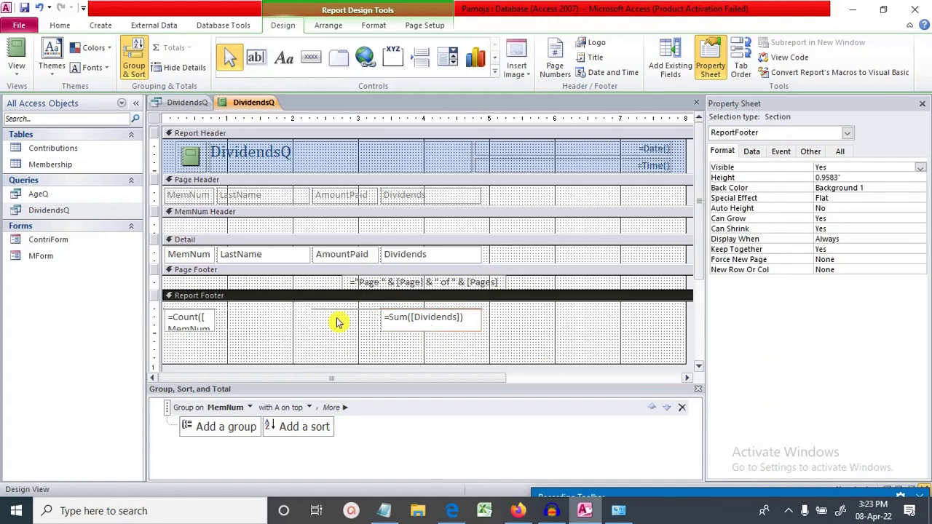
Step: Try to place a text box in the empty Report Footer cell under the AmountPaid column
left_click(341, 322)
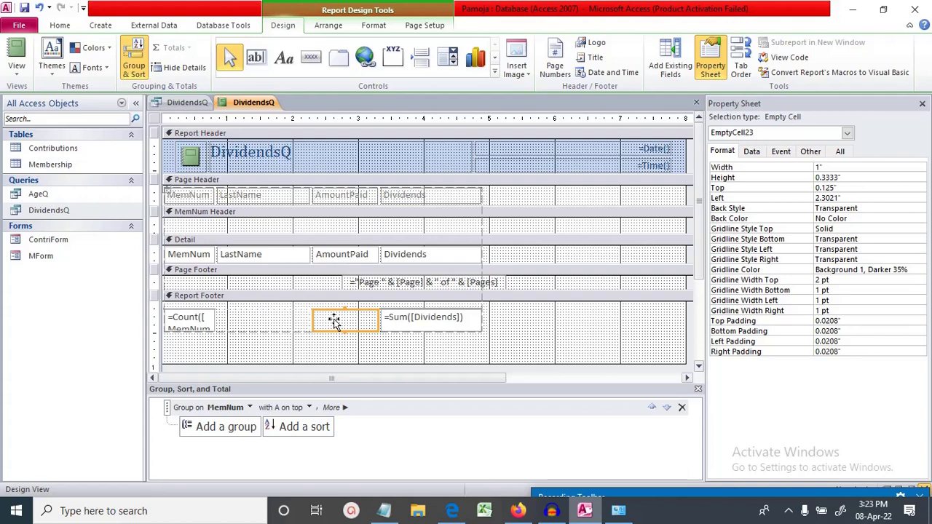
left_click(255, 57)
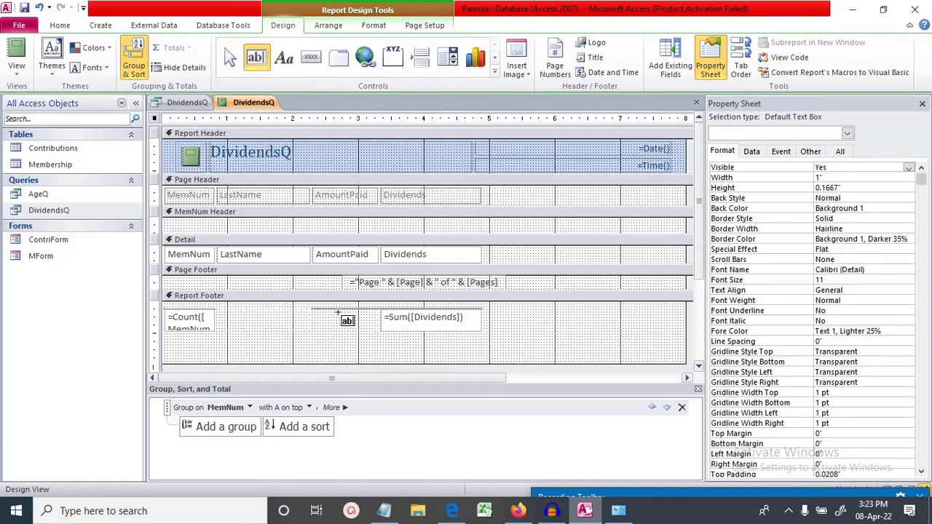
left_click(338, 313)
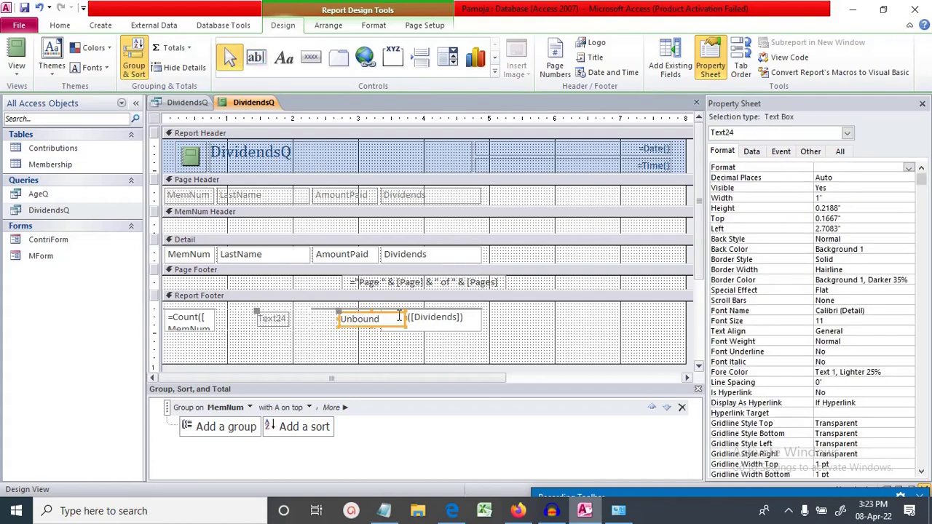
left_click_drag(340, 313, 363, 338)
left_click(283, 336)
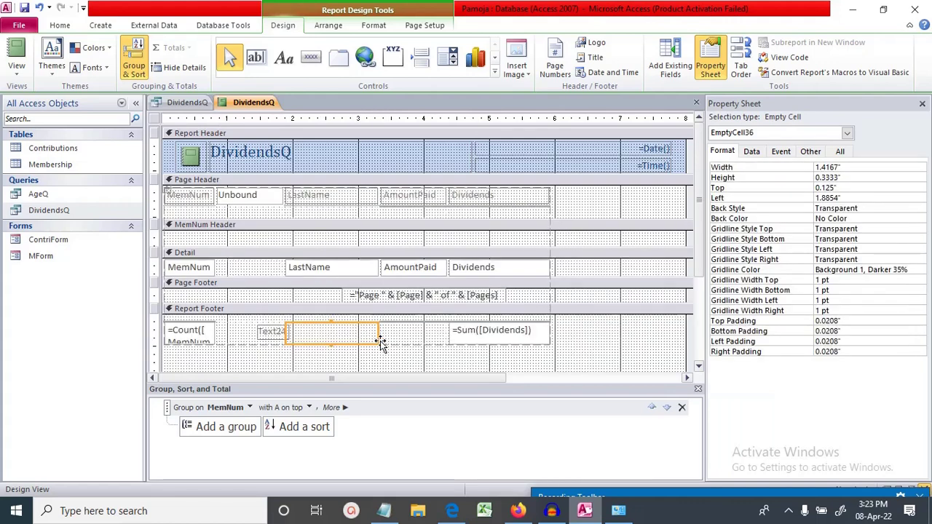
left_click(269, 333)
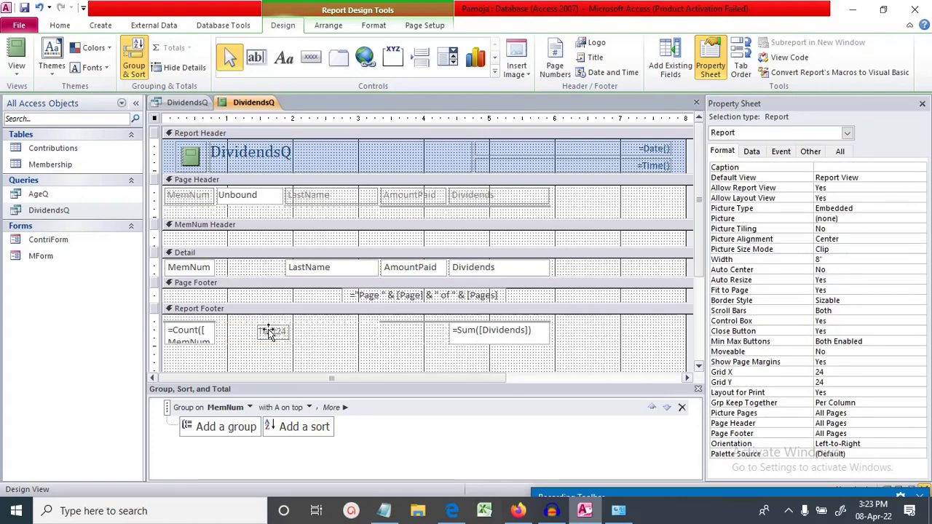
left_click(270, 332)
left_click(285, 334)
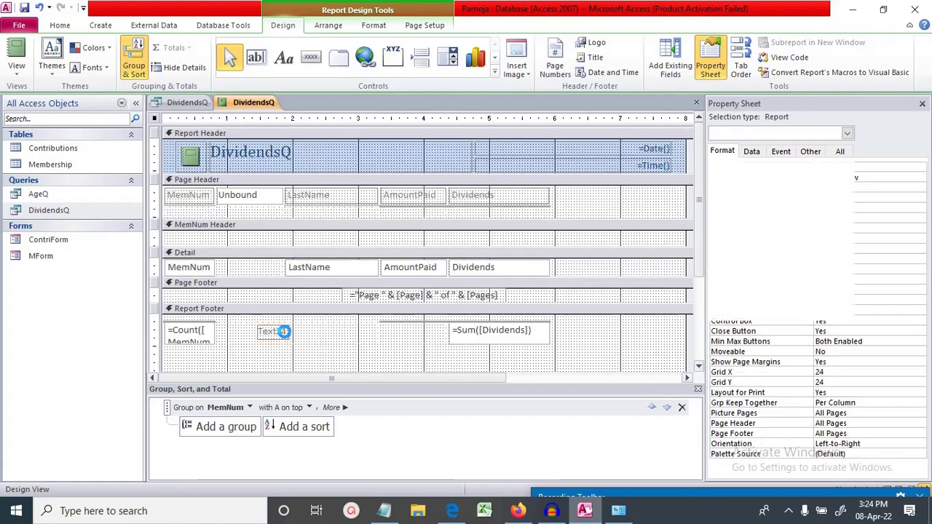
left_click(289, 337)
left_click(277, 339)
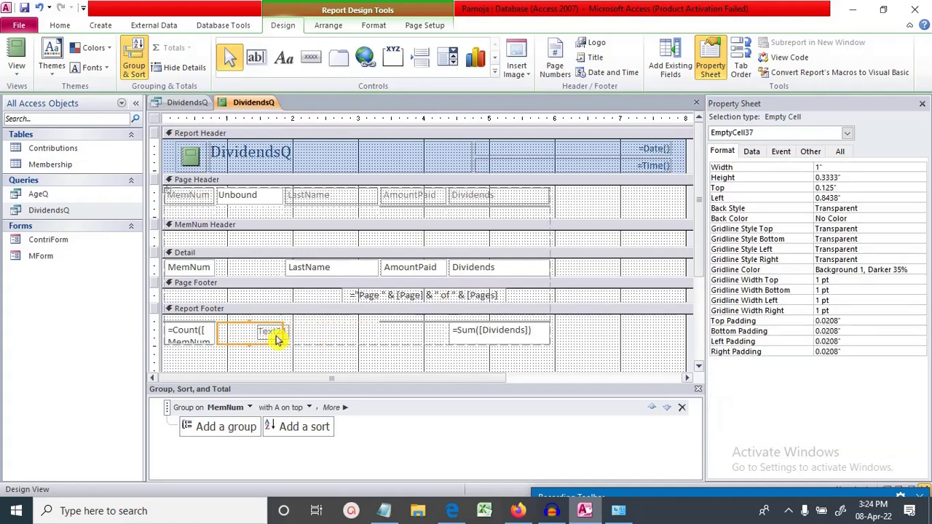
Step: Undo the placement of the new text box and the layout shift it caused
left_click(43, 8)
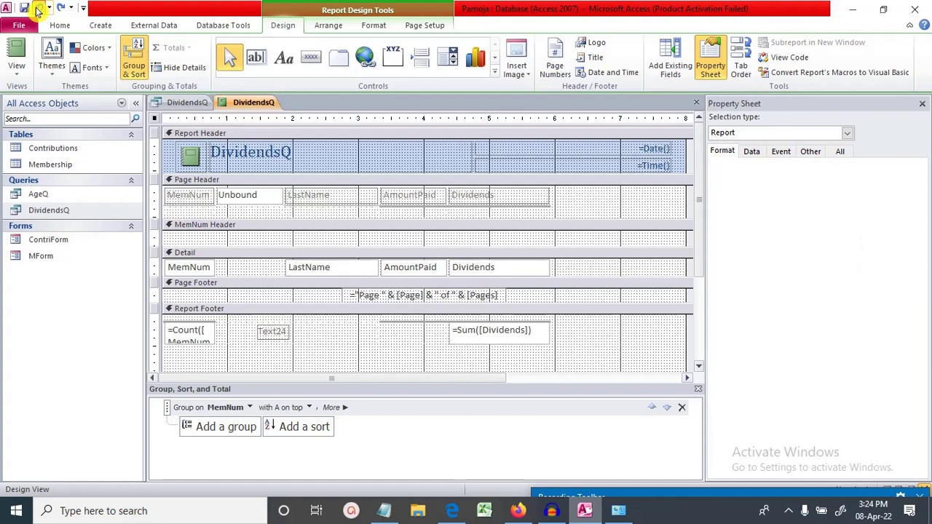
left_click(38, 10)
left_click(38, 10)
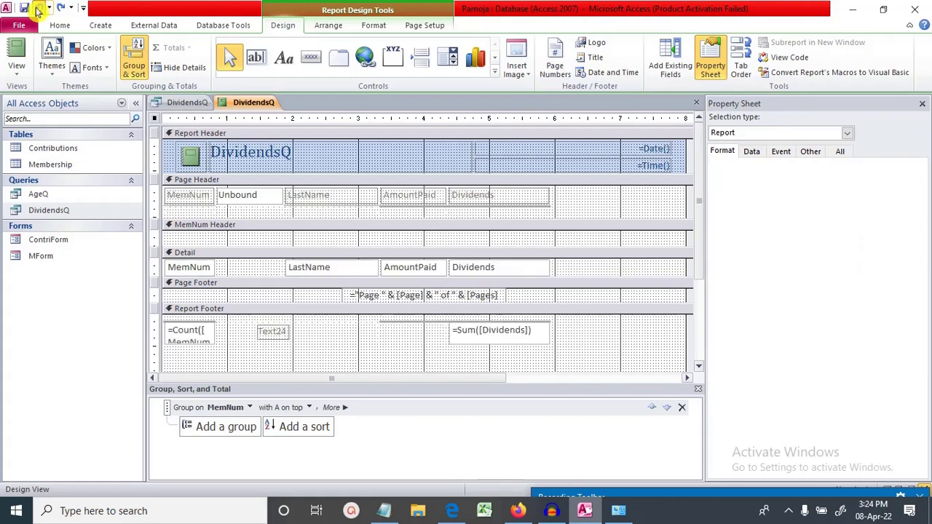
left_click(38, 10)
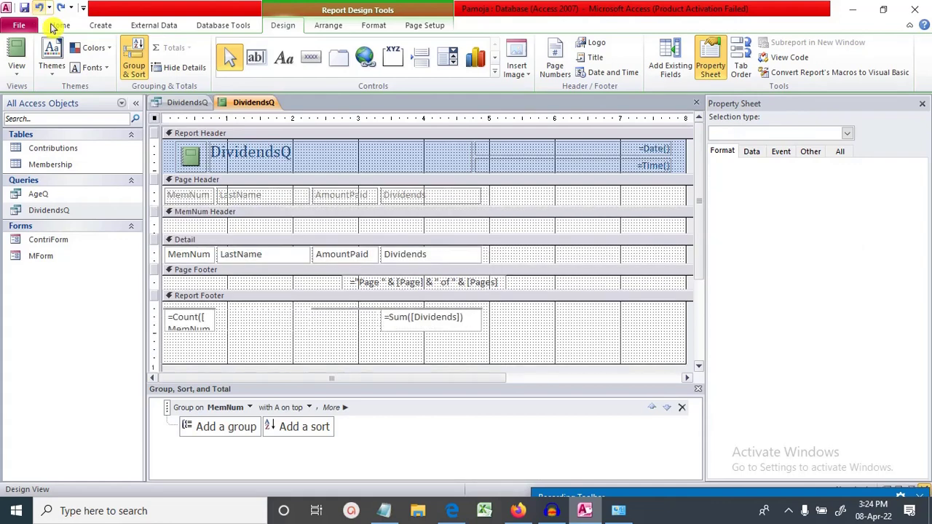
Step: Add an unlabelled text box about 0.92 by 0.41 inches before the Dividends total in the Report Footer, containing =Sum([AmountPaid])
left_click(255, 57)
left_click_drag(296, 315, 356, 339)
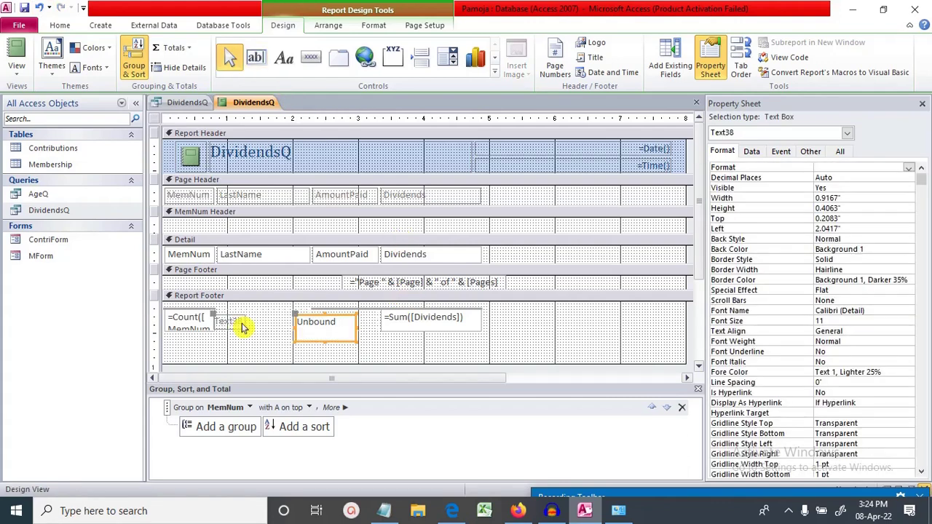
left_click(240, 323)
key("Delete")
left_click(319, 327)
type("=")
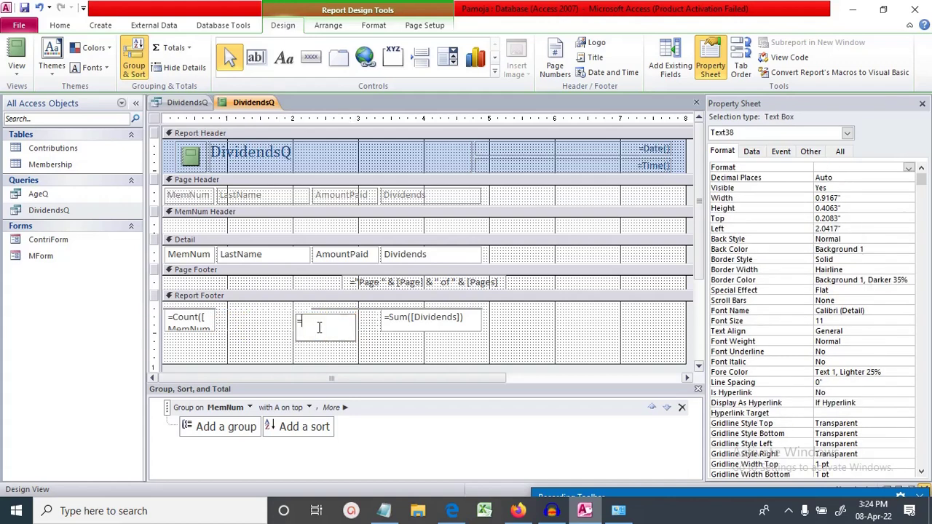
type("sum([AmountPaid])")
Step: Display the DividendsQ report in Report View and check the AmountPaid total beneath the records
right_click(248, 102)
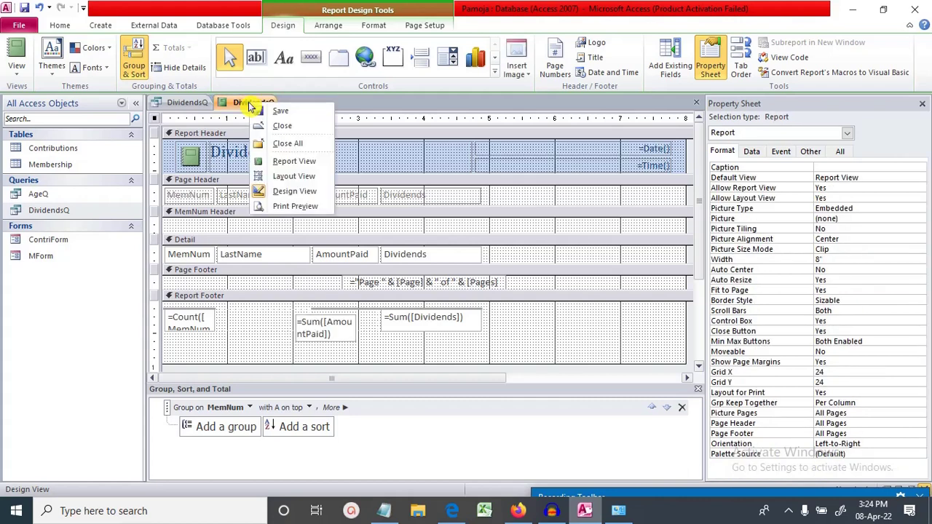
left_click(313, 161)
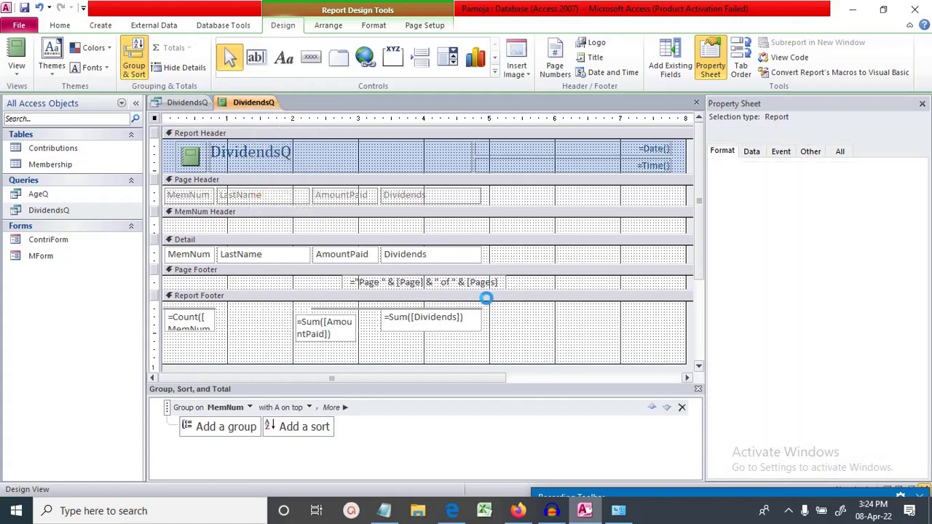
scroll(651, 354, "down", 3)
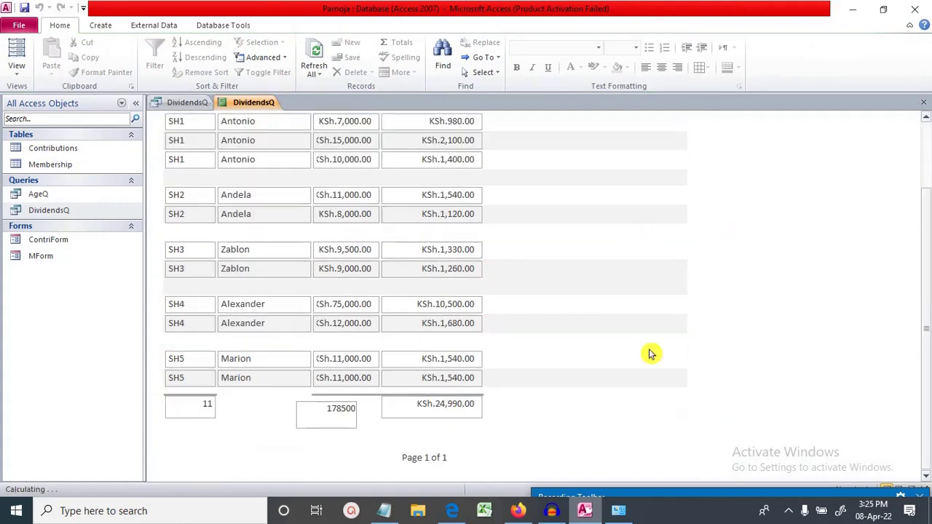
left_click(342, 421)
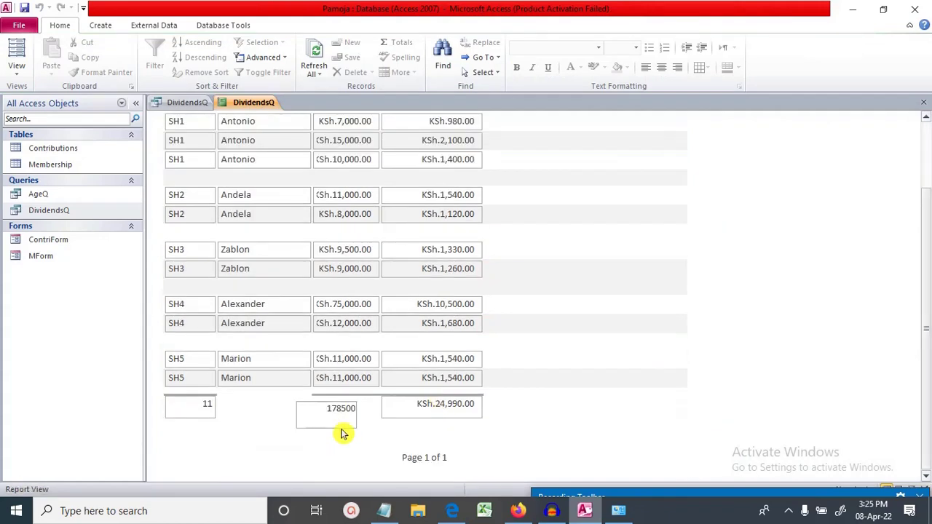
Step: In Design View, place the =Sum([AmountPaid]) text box in the Report Footer cell under the AmountPaid column
right_click(388, 452)
left_click(295, 303)
left_click(396, 353)
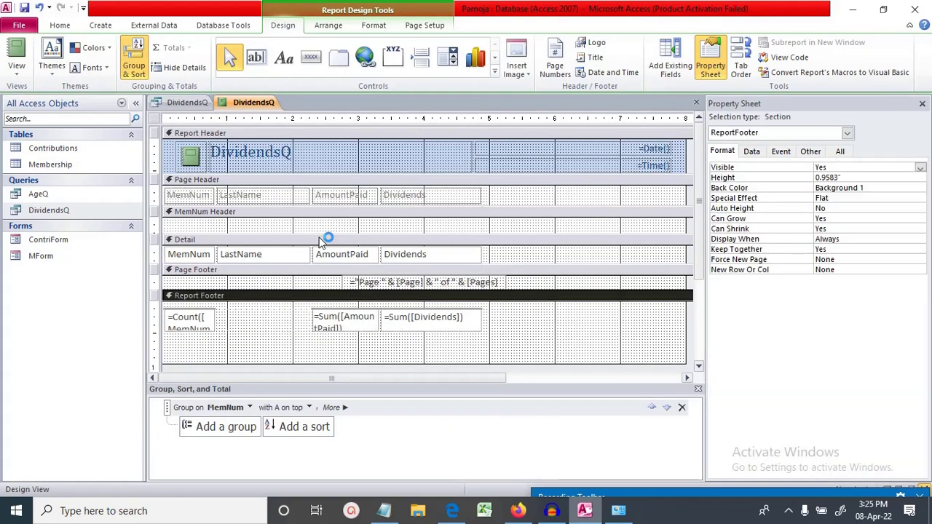
Step: Preview the DividendsQ report in Report View and check how the AmountPaid and Dividends totals line up with their columns
right_click(247, 104)
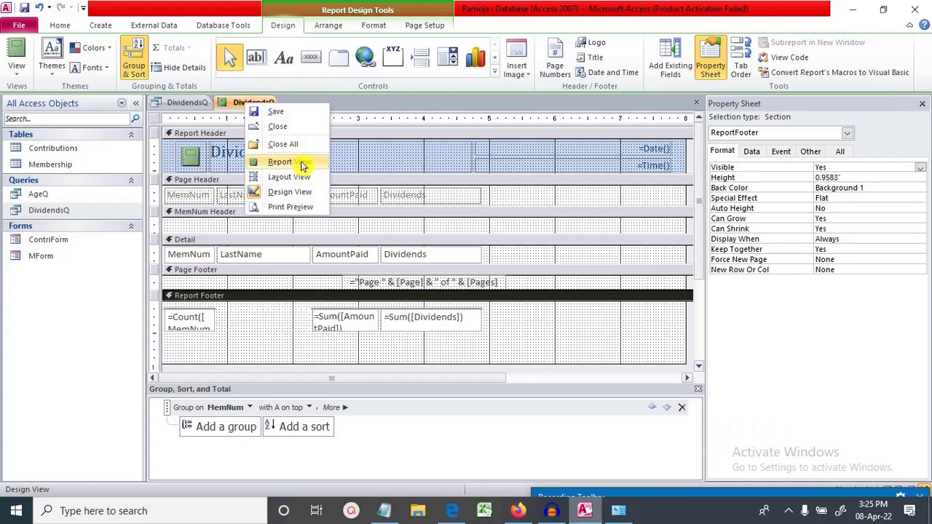
left_click(302, 166)
scroll(925, 252, "down", 2)
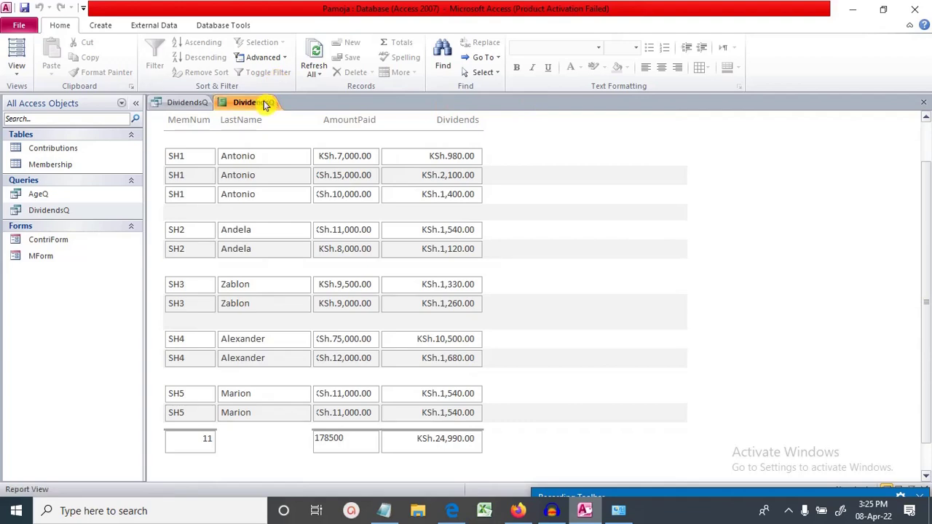
right_click(264, 104)
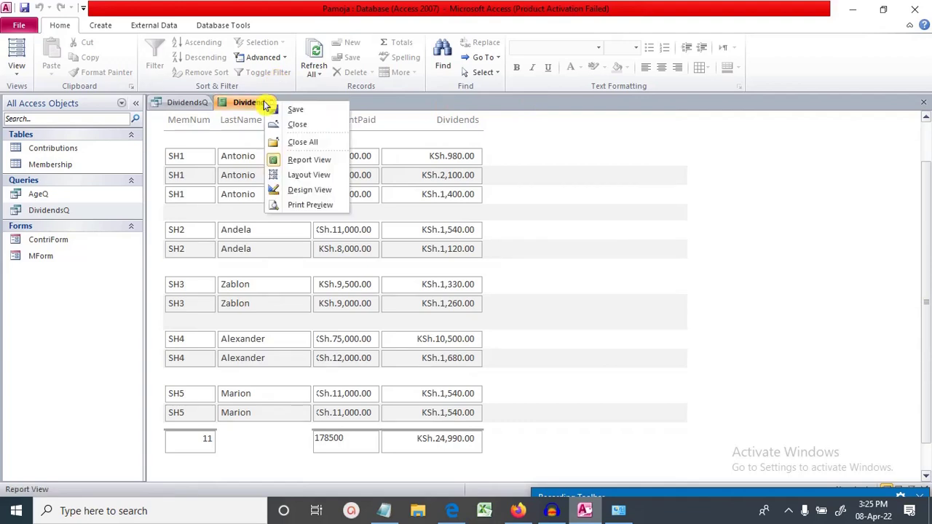
left_click(313, 159)
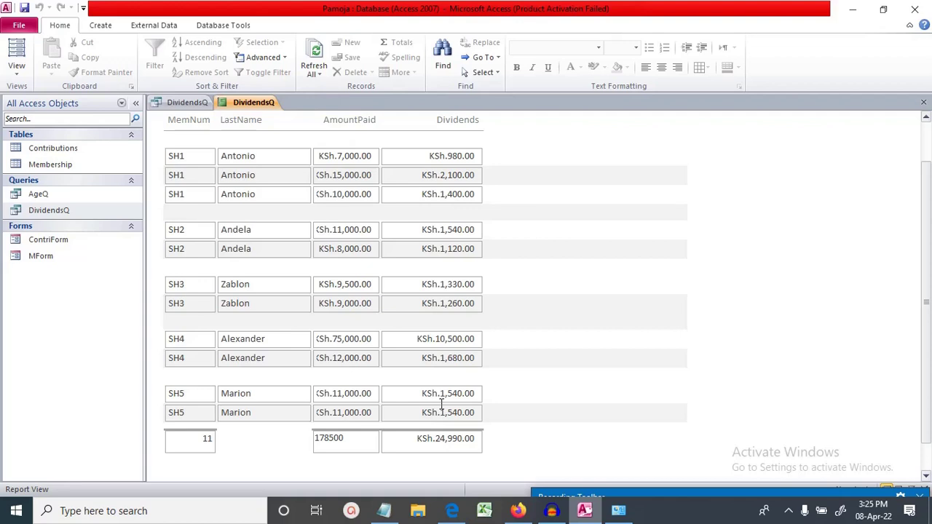
left_click(443, 409)
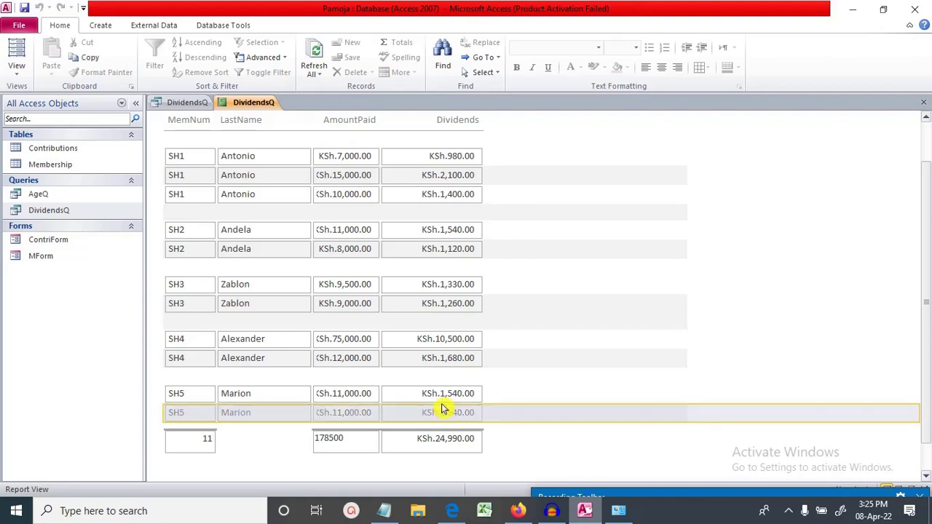
Step: Review the column widths and footer totals of the DividendsQ report, and switch to the Edge browser
right_click(240, 106)
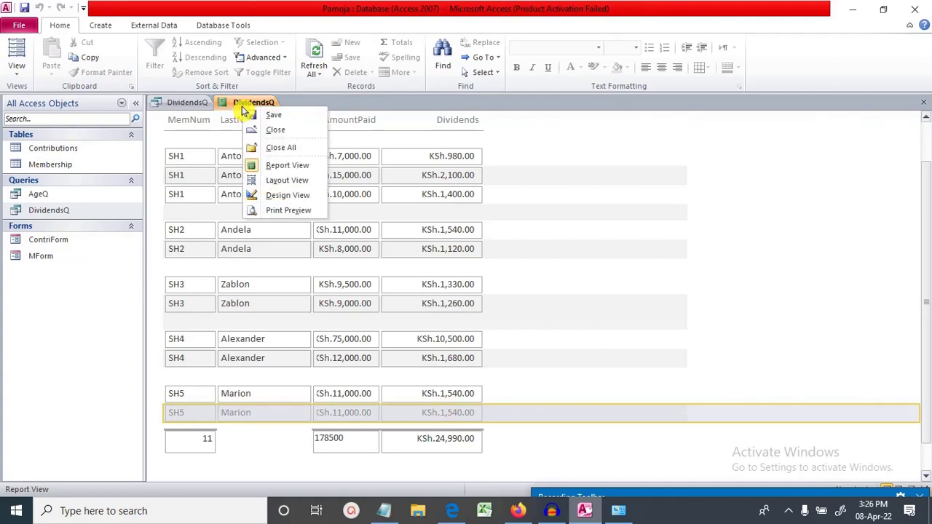
left_click(303, 198)
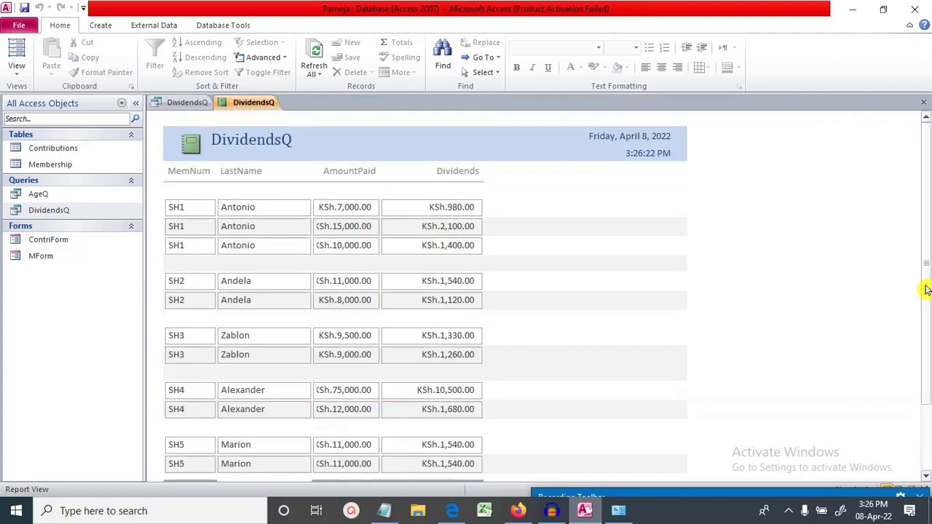
left_click_drag(926, 290, 929, 321)
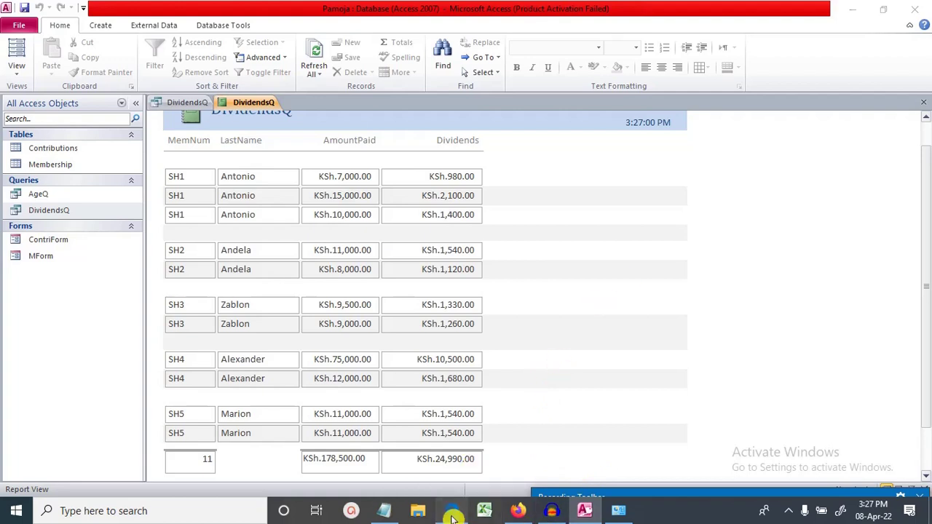
left_click(451, 511)
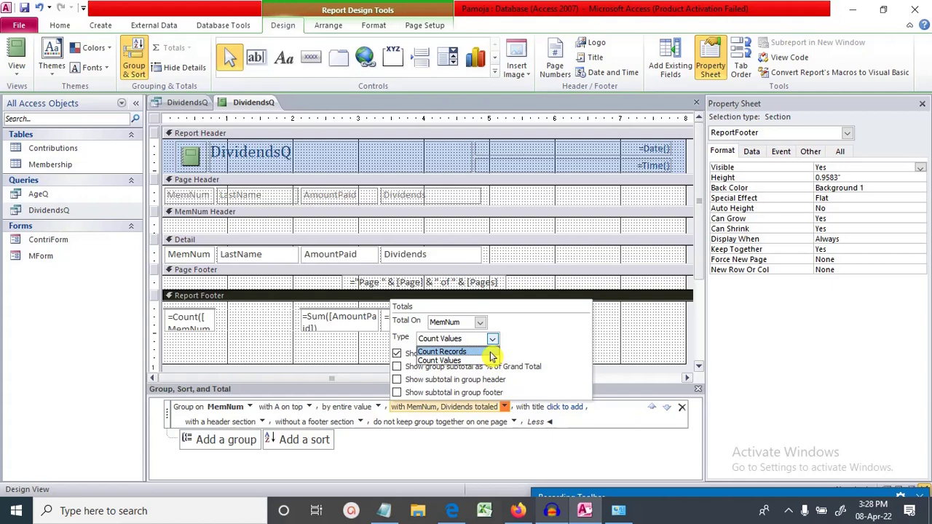
Step: In the MemNum group's totals settings, total on Dividends and show the subtotal in the group header
left_click(492, 352)
left_click(480, 323)
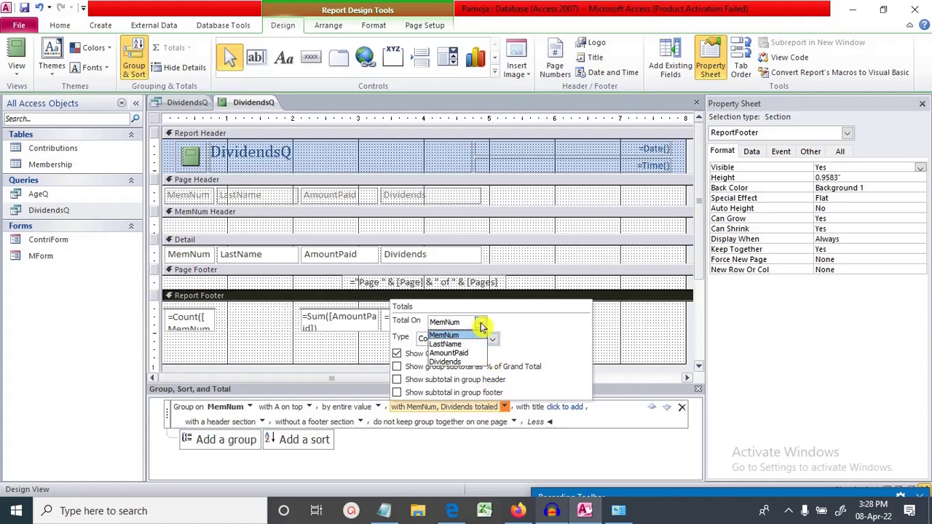
left_click(477, 361)
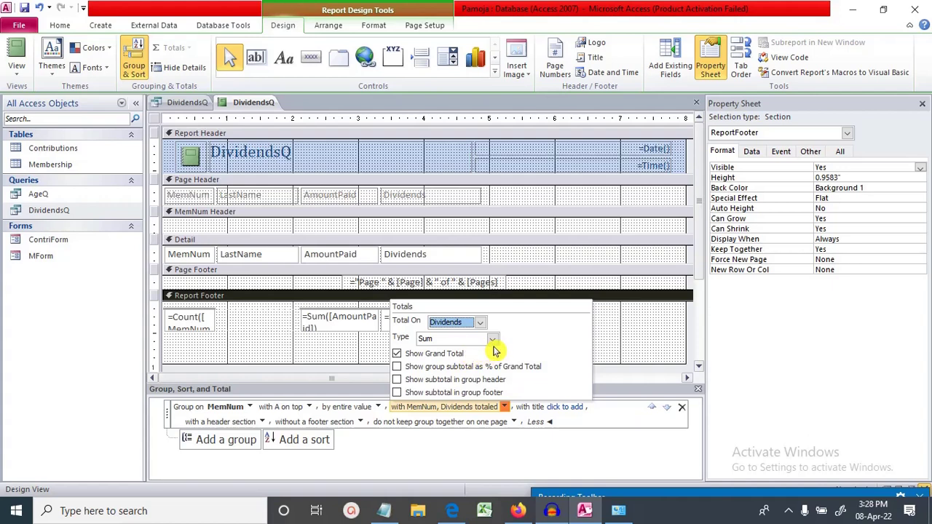
left_click(438, 379)
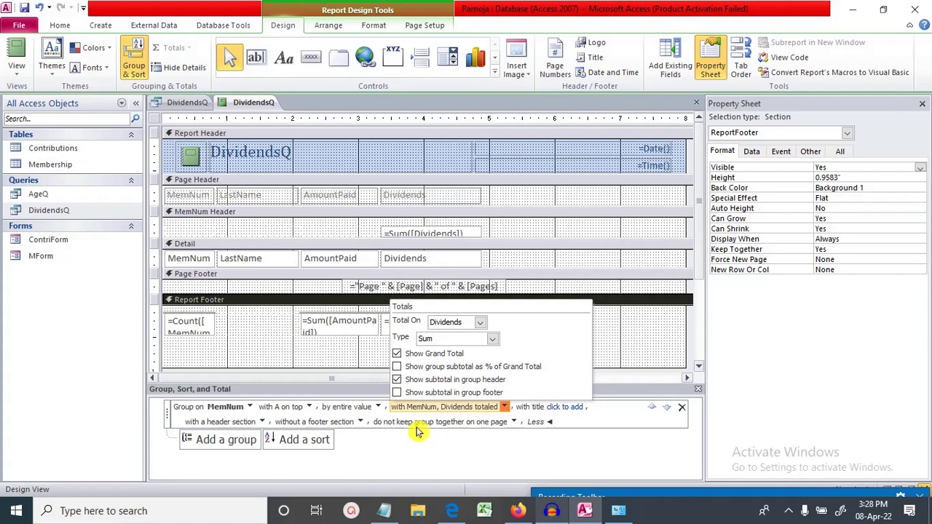